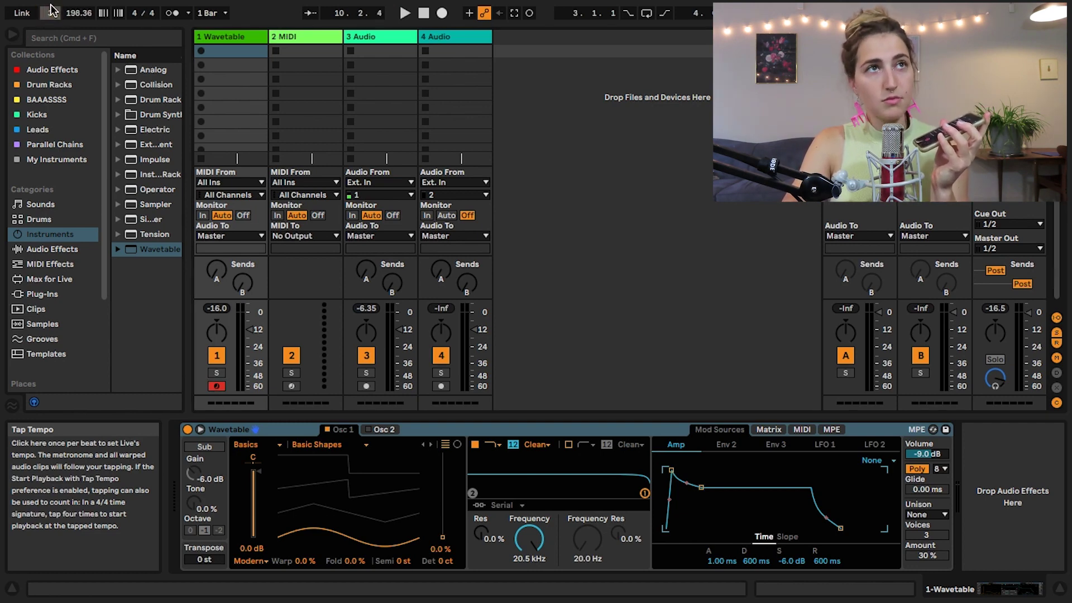
# Step: Tap in the tempo and set the audio track's input to Ext. In, channel 1
pyautogui.click(51, 7)
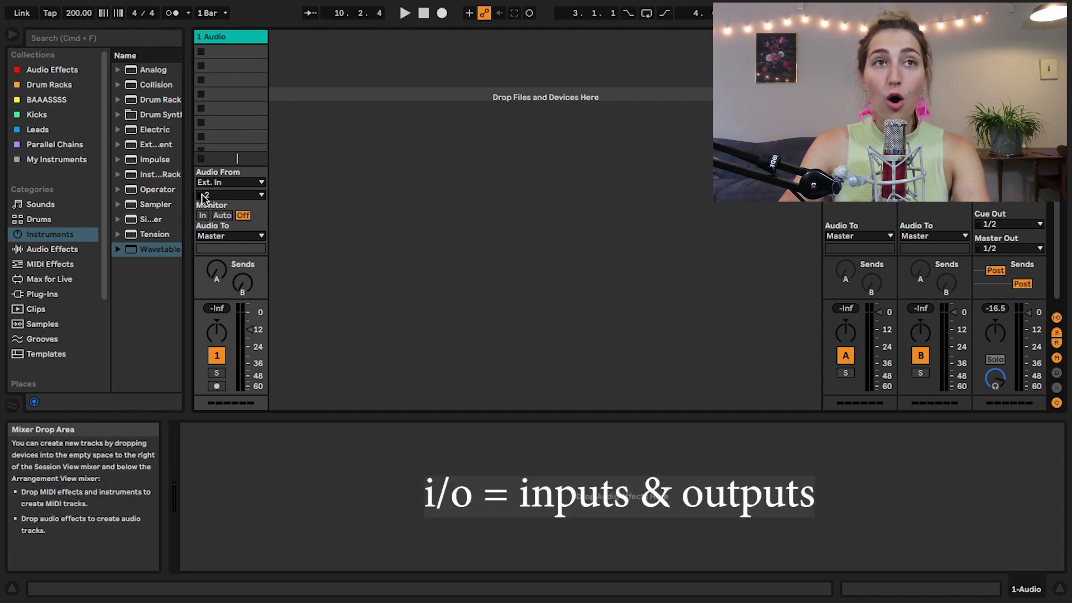
pyautogui.click(233, 185)
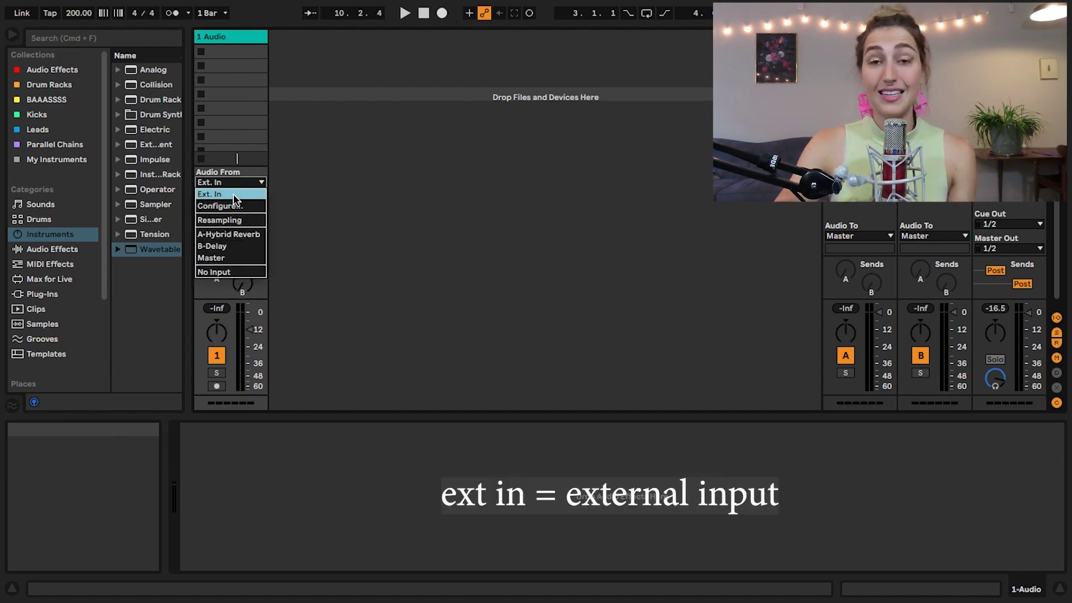
pyautogui.click(232, 194)
pyautogui.click(209, 218)
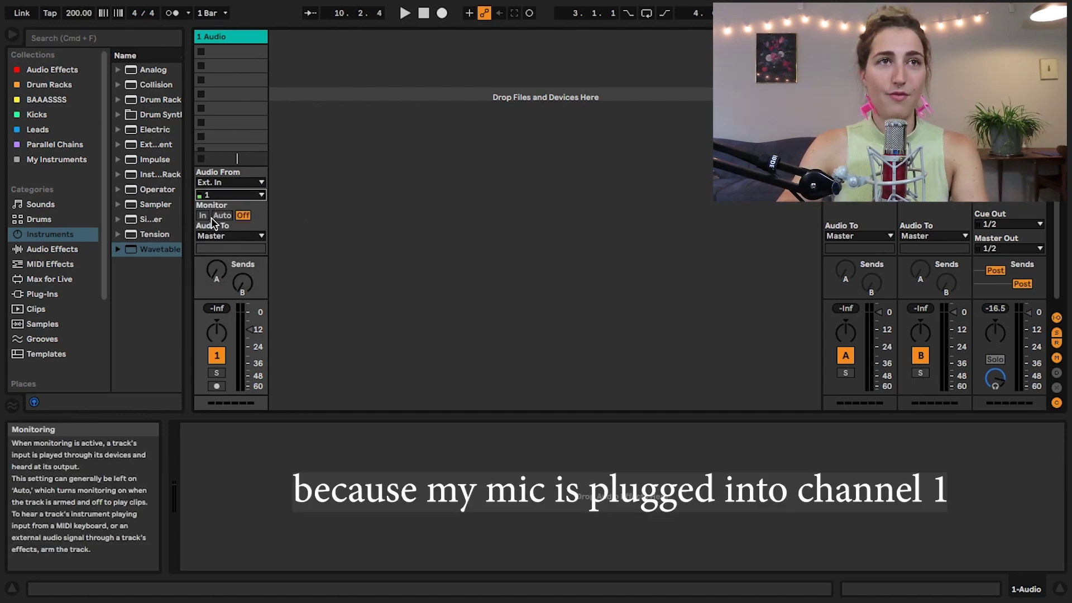
# Step: Turn on the metronome and record a clip in the first slot of the audio track
pyautogui.click(170, 16)
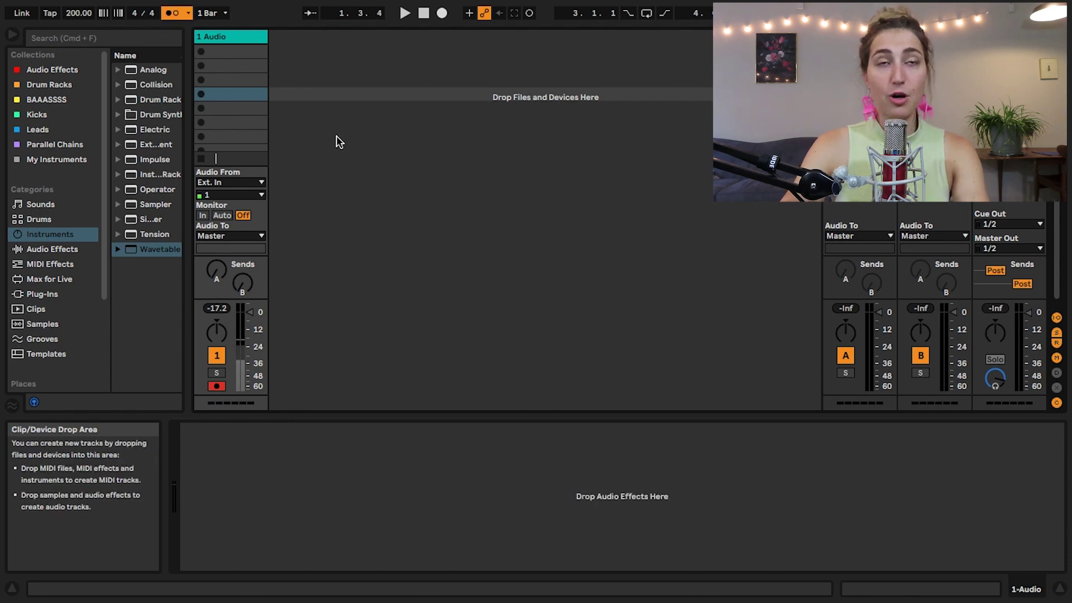
pyautogui.click(203, 50)
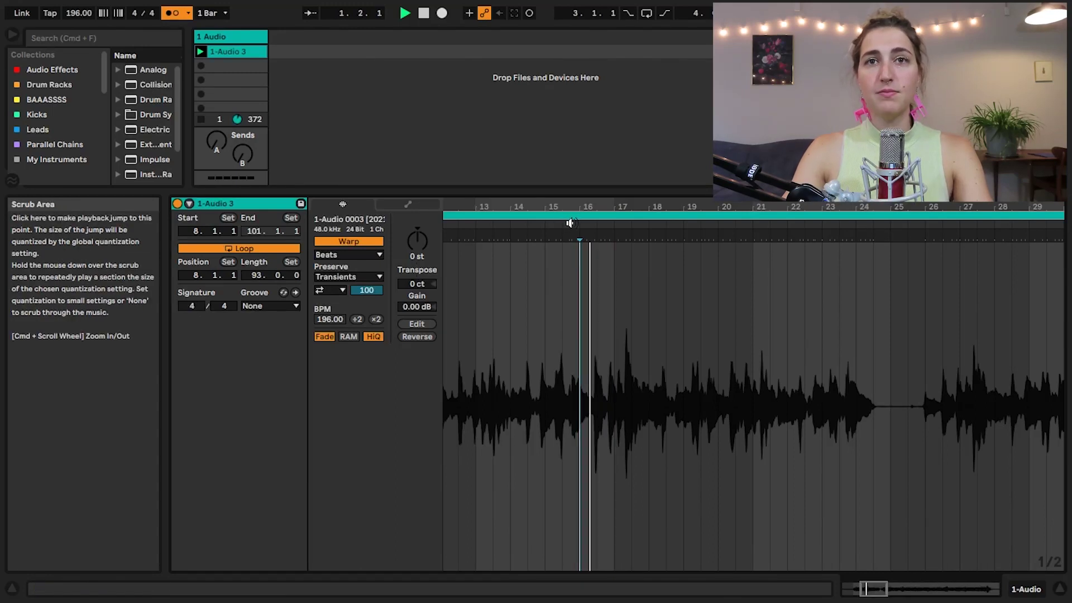
# Step: Stop playback and loop the four bars starting at bar 16 of the recorded clip
pyautogui.moveTo(579, 280); pyautogui.dragTo(719, 300)
pyautogui.press('space')
pyautogui.press('super+l')
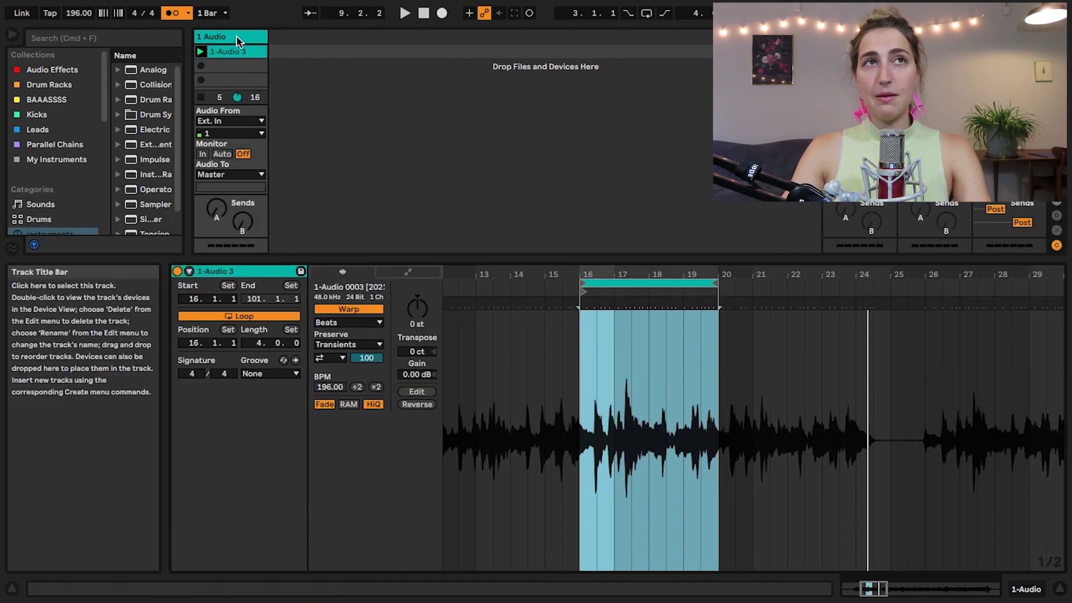
# Step: Duplicate the audio track and move the copied clip's four-bar loop to start at bar 20
pyautogui.click(238, 37)
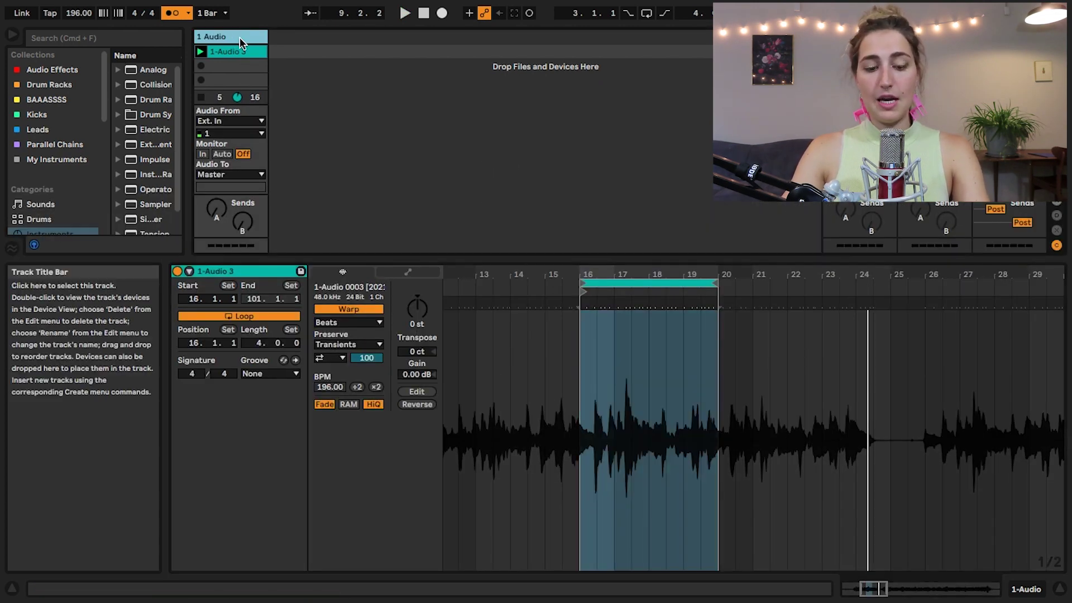
pyautogui.press('super+d')
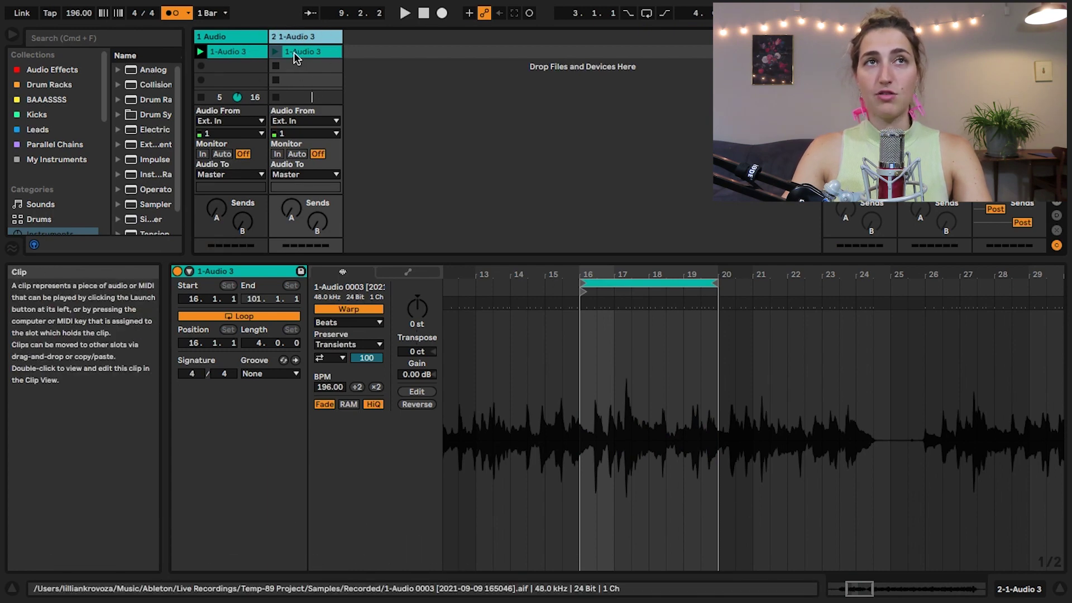
pyautogui.moveTo(646, 285); pyautogui.dragTo(629, 284)
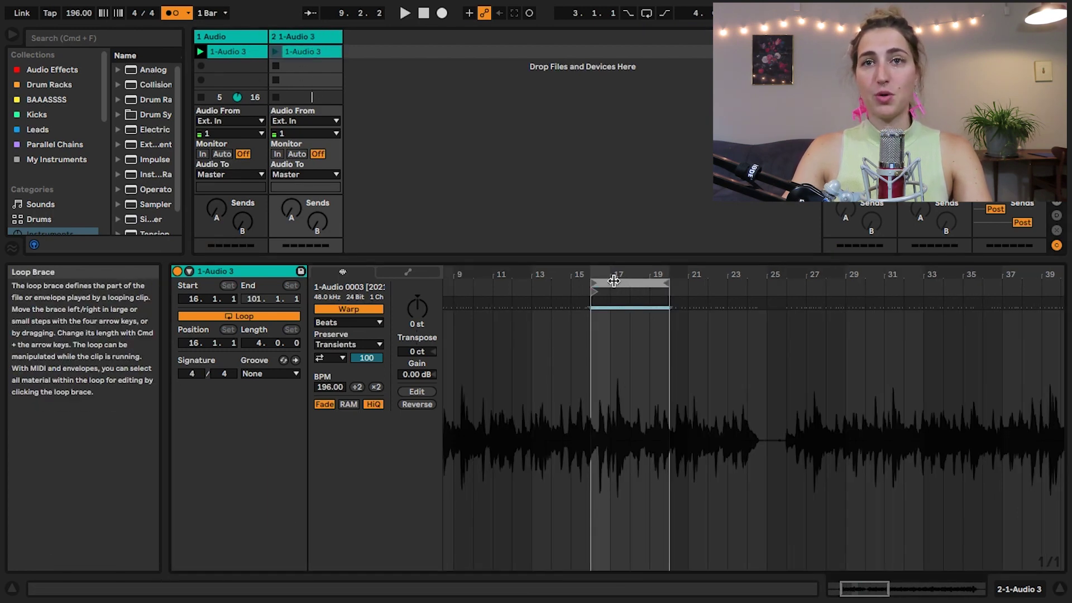
pyautogui.moveTo(611, 282); pyautogui.dragTo(689, 288)
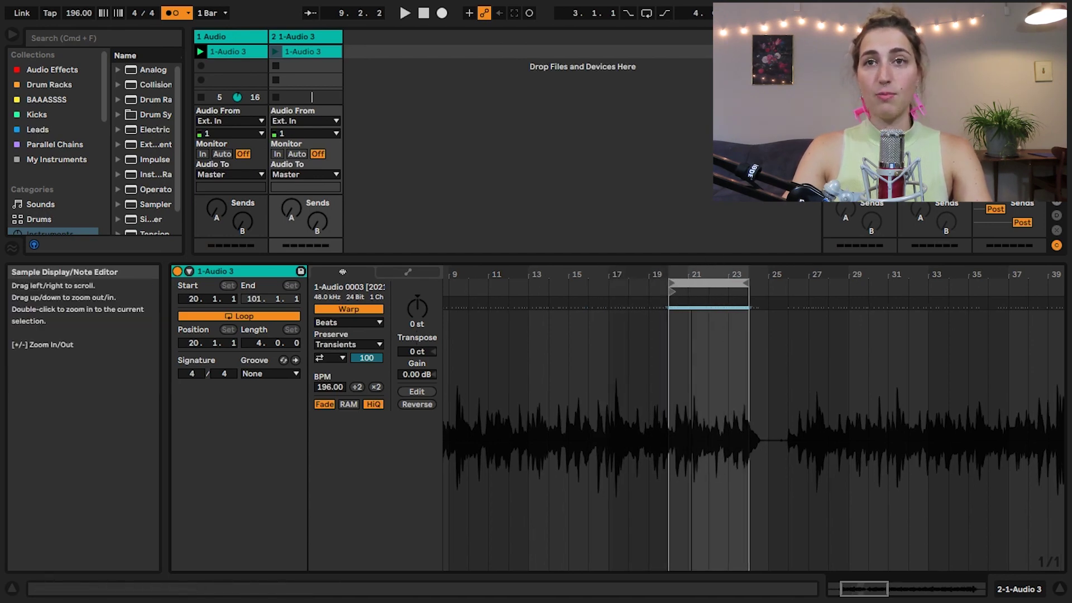
pyautogui.moveTo(687, 262); pyautogui.dragTo(686, 269)
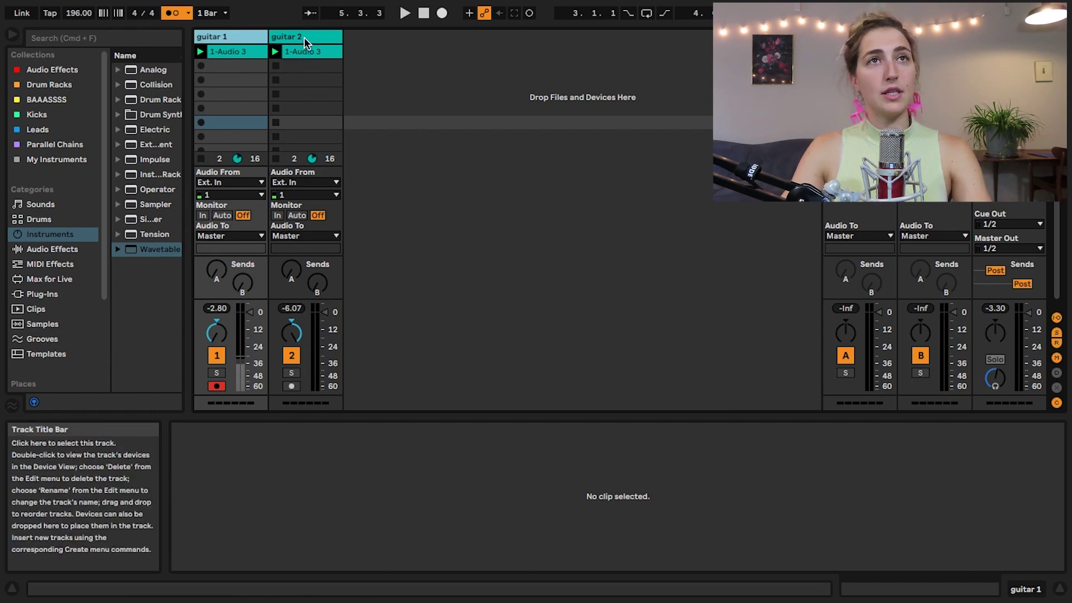
# Step: Group the guitar 1 and guitar 2 tracks and name the group Guitar
pyautogui.click(304, 36)
pyautogui.press('super+g')
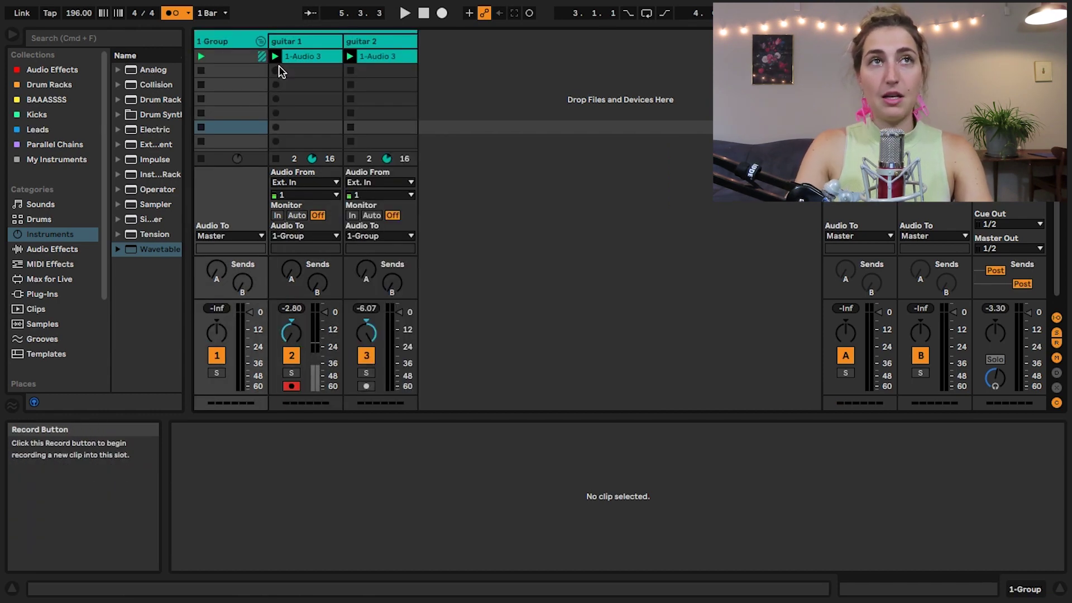
pyautogui.click(215, 40)
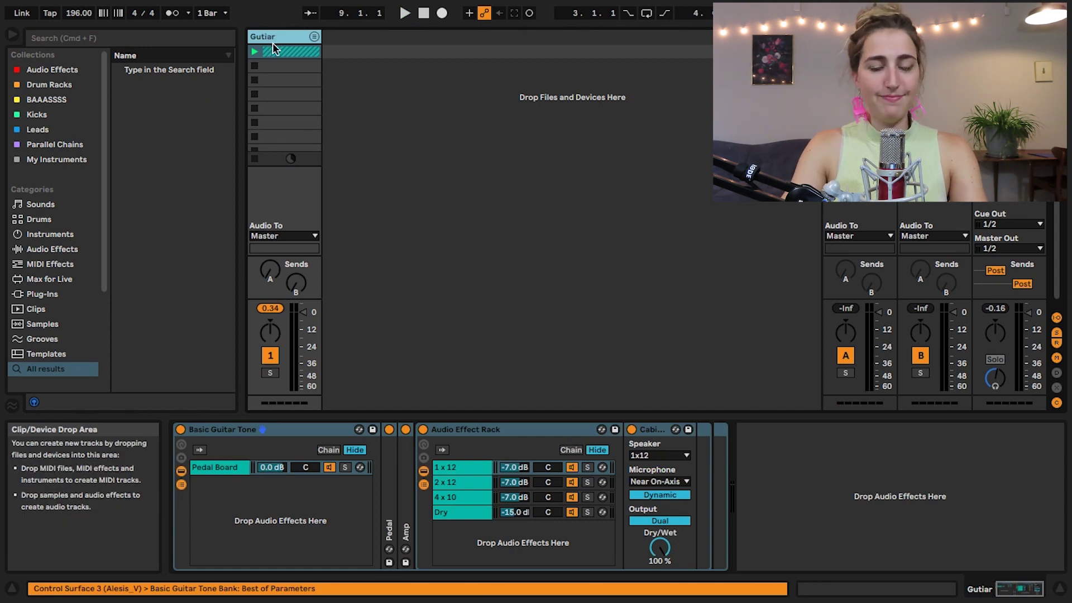
pyautogui.press('super+r')
pyautogui.write('Guitar')
pyautogui.press('Return')
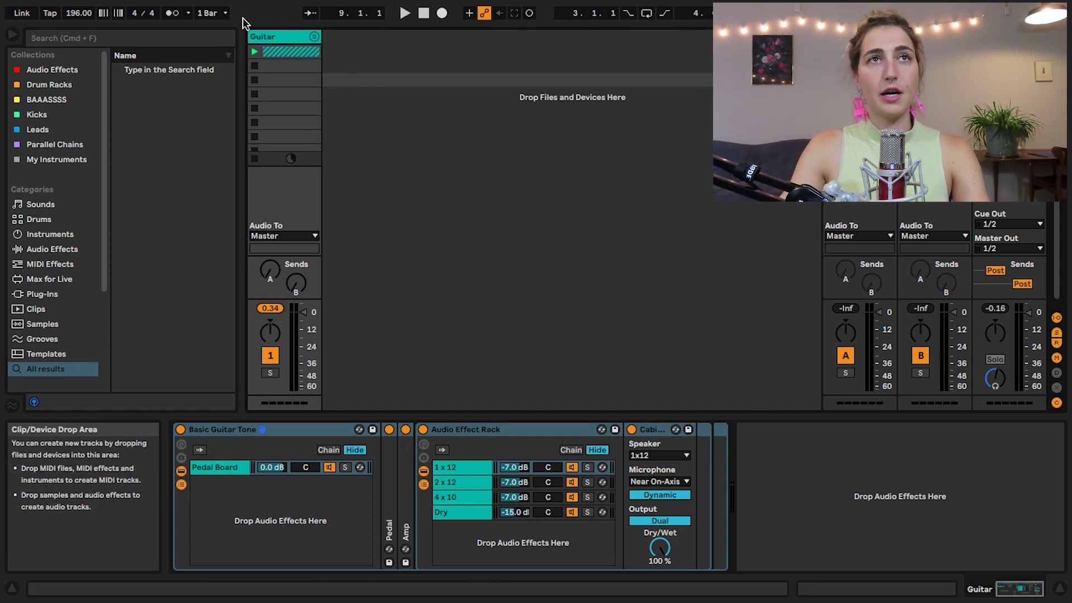
# Step: Add a new audio track after the Guitar group and arm it for recording
pyautogui.press('super+t')
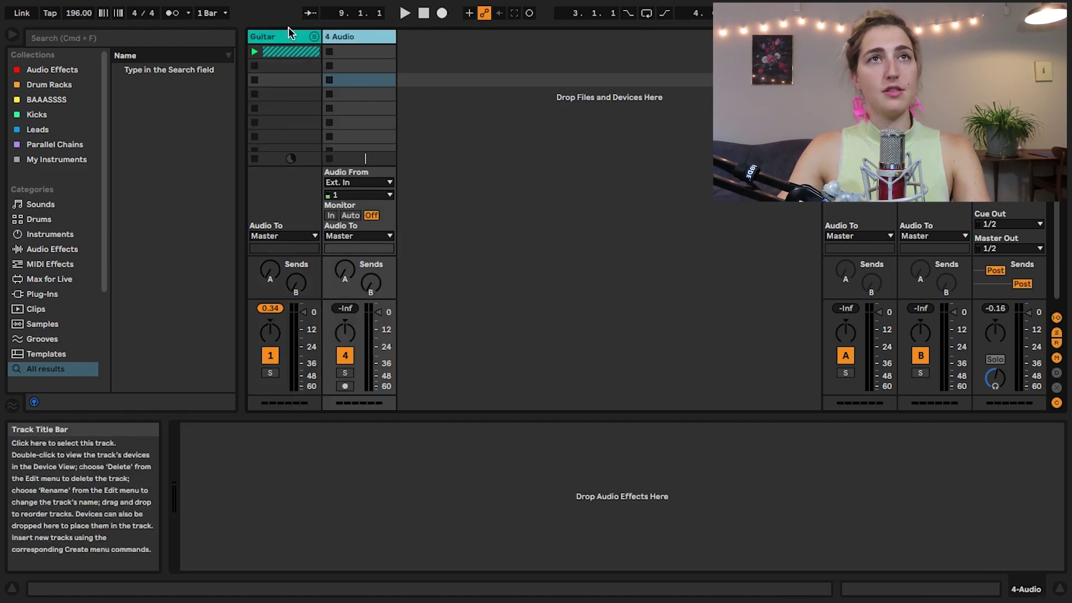
pyautogui.click(342, 385)
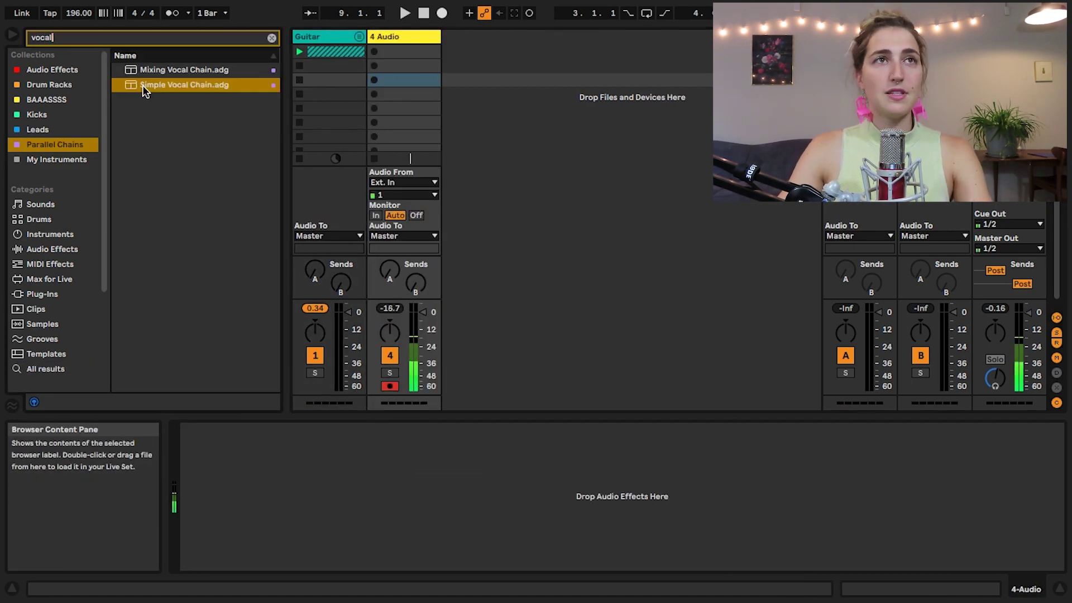
# Step: Load Simple Vocal Chain.adg onto the new audio track and record a clip in its first slot
pyautogui.moveTo(146, 82); pyautogui.dragTo(451, 124)
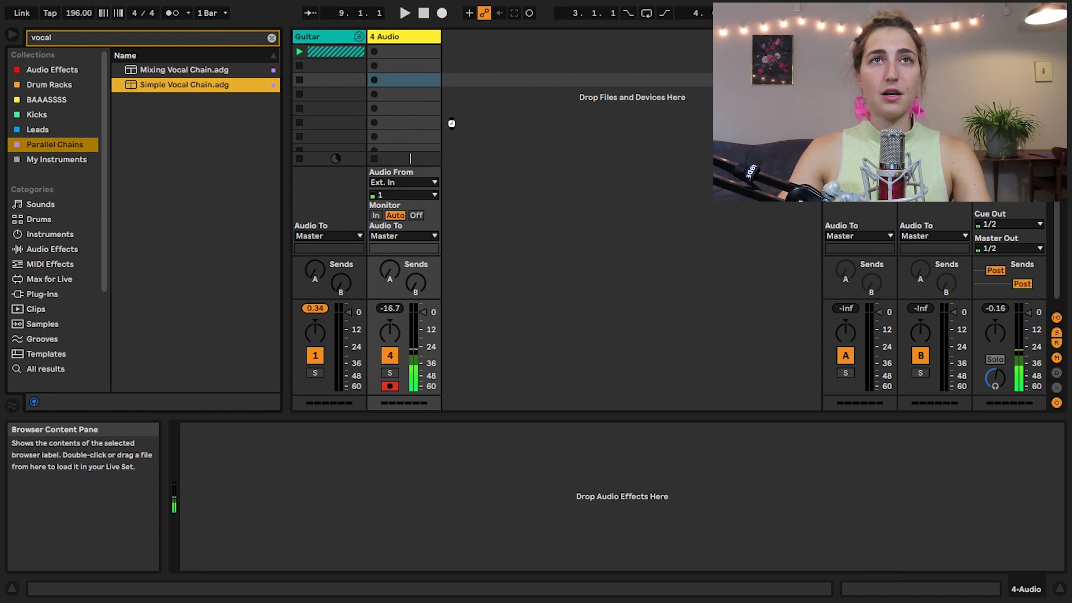
pyautogui.moveTo(419, 450); pyautogui.dragTo(419, 450)
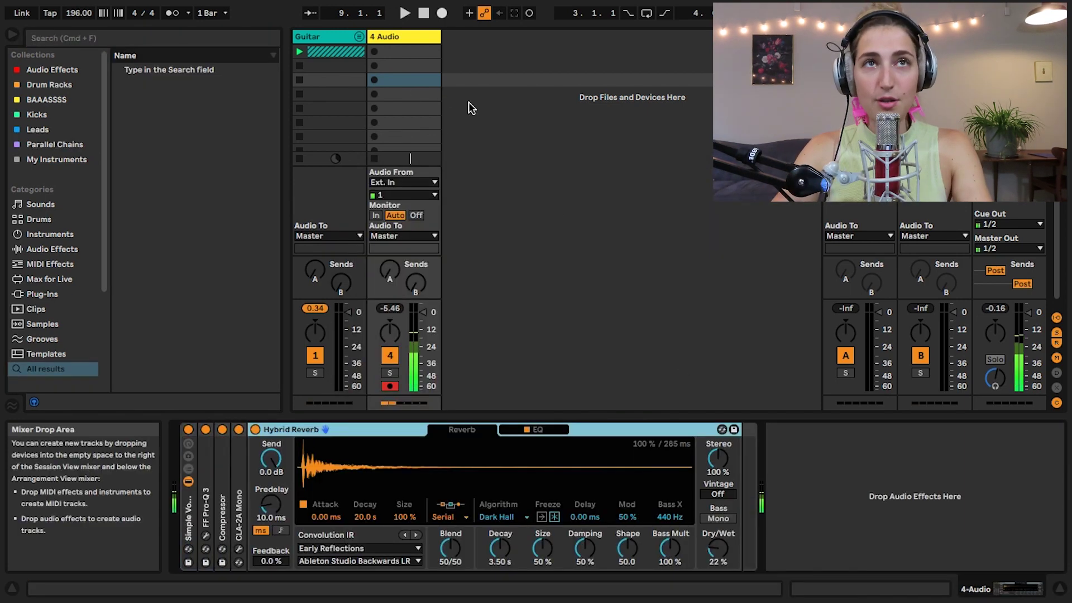
pyautogui.click(374, 52)
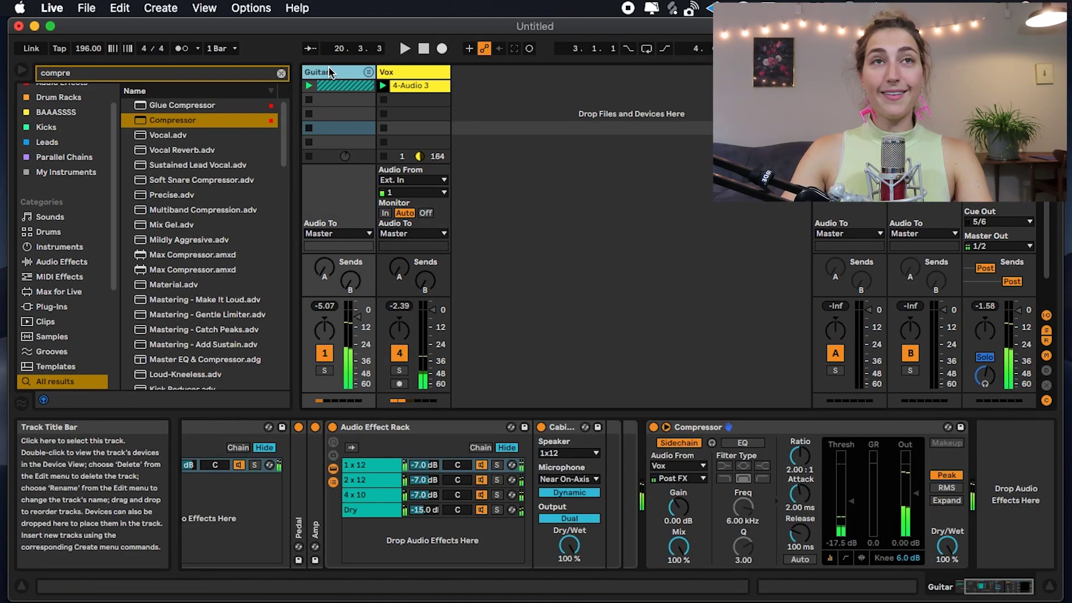
# Step: Create a MIDI track and place it ahead of the Guitar group
pyautogui.press('shift+super+t')
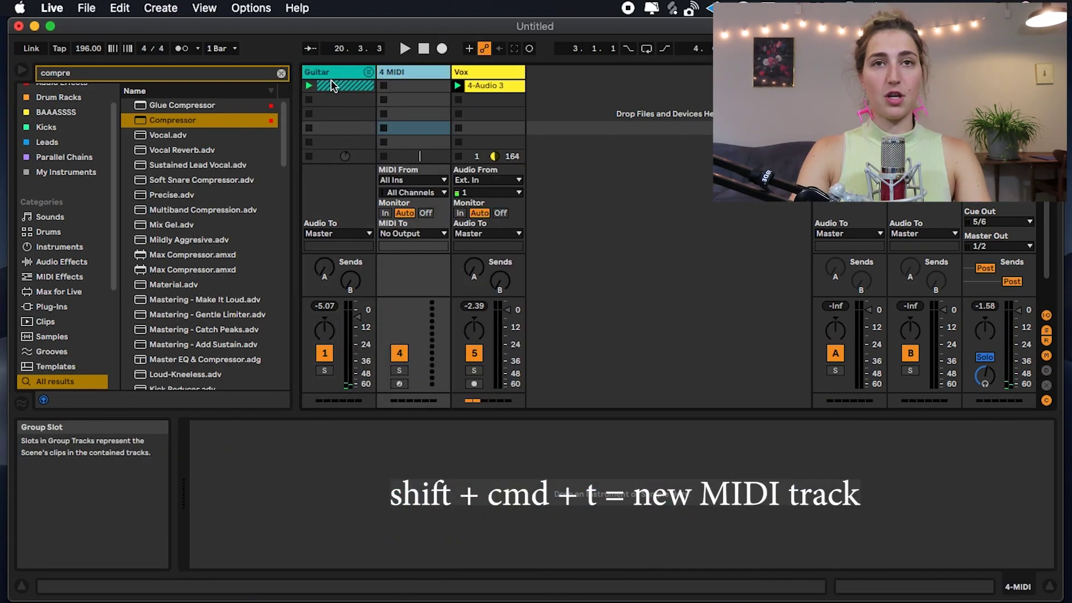
pyautogui.click(329, 77)
pyautogui.moveTo(334, 86); pyautogui.dragTo(408, 74)
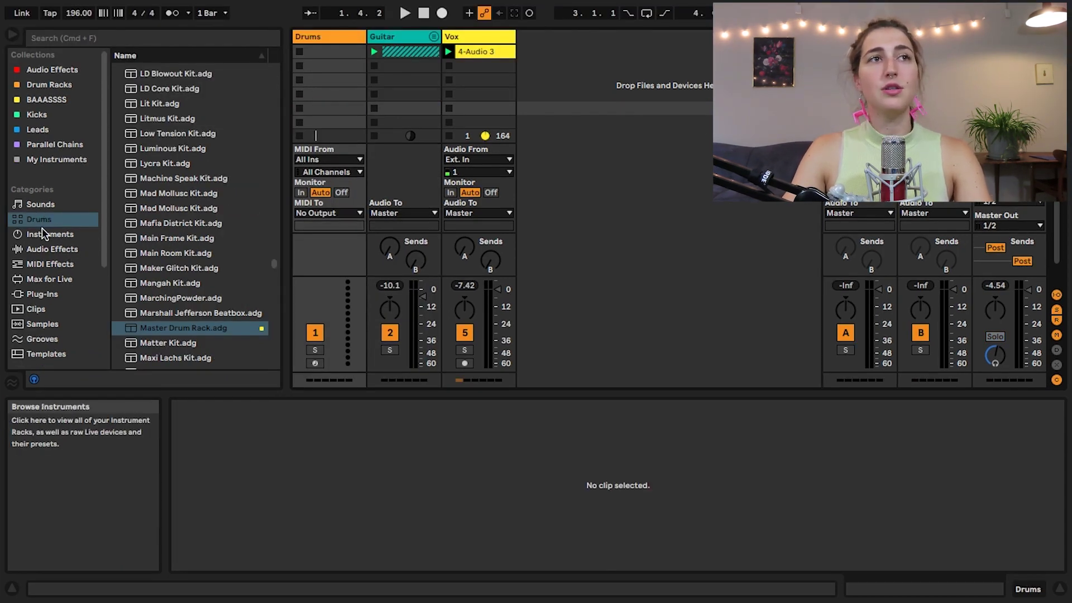
# Step: Load an empty Drum Rack from the drums category onto the Drums track
pyautogui.click(39, 218)
pyautogui.moveTo(273, 263); pyautogui.dragTo(277, 62)
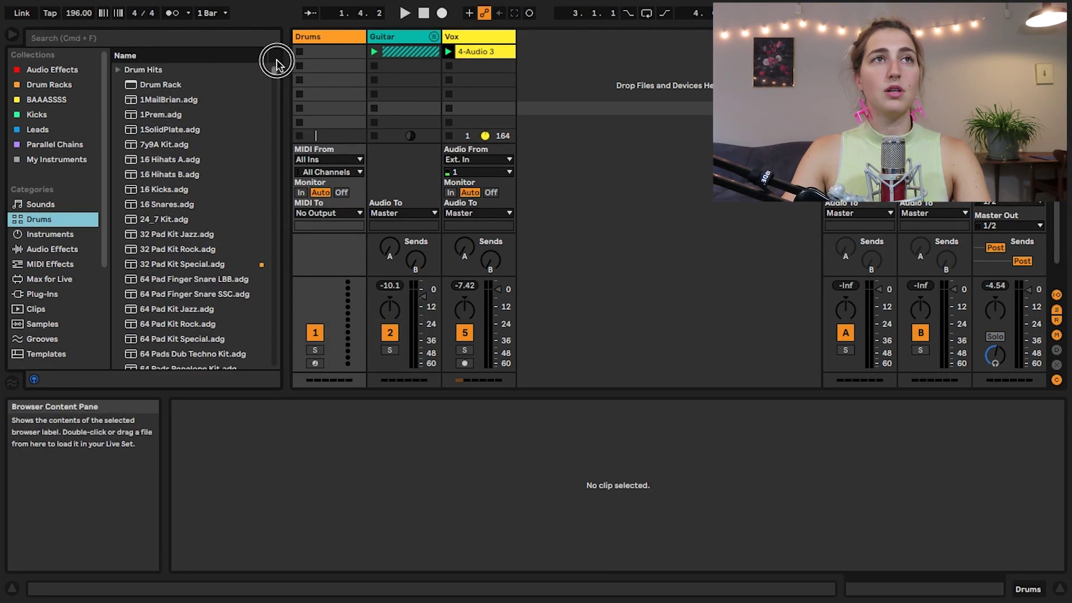
pyautogui.moveTo(150, 88); pyautogui.dragTo(328, 53)
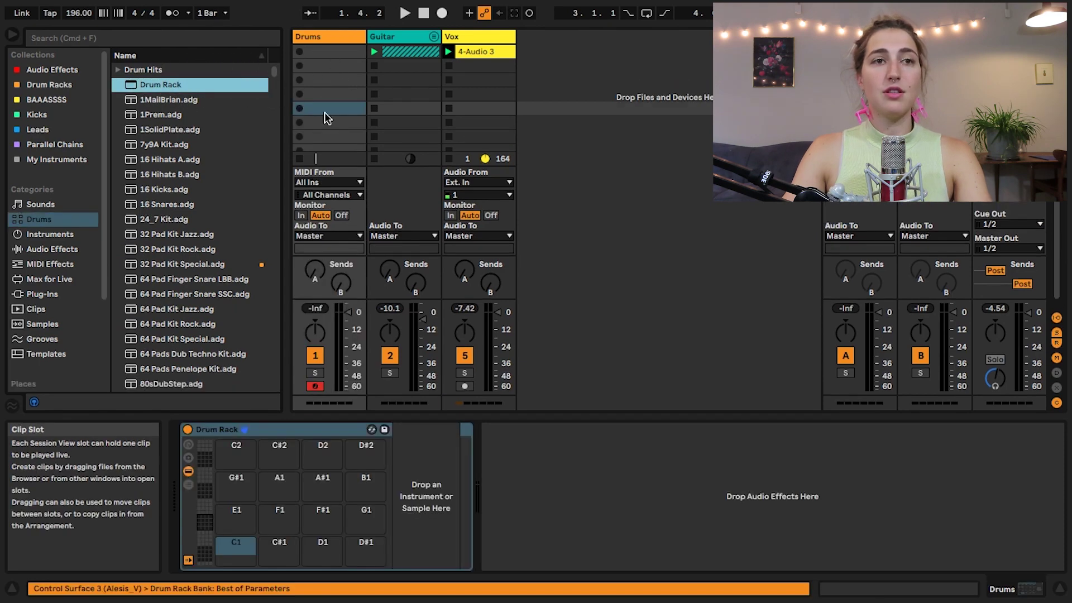
# Step: Load the kick sample AS_DH_8_bd.aif from Drum Hits into the Drum Rack's C1 pad
pyautogui.click(118, 71)
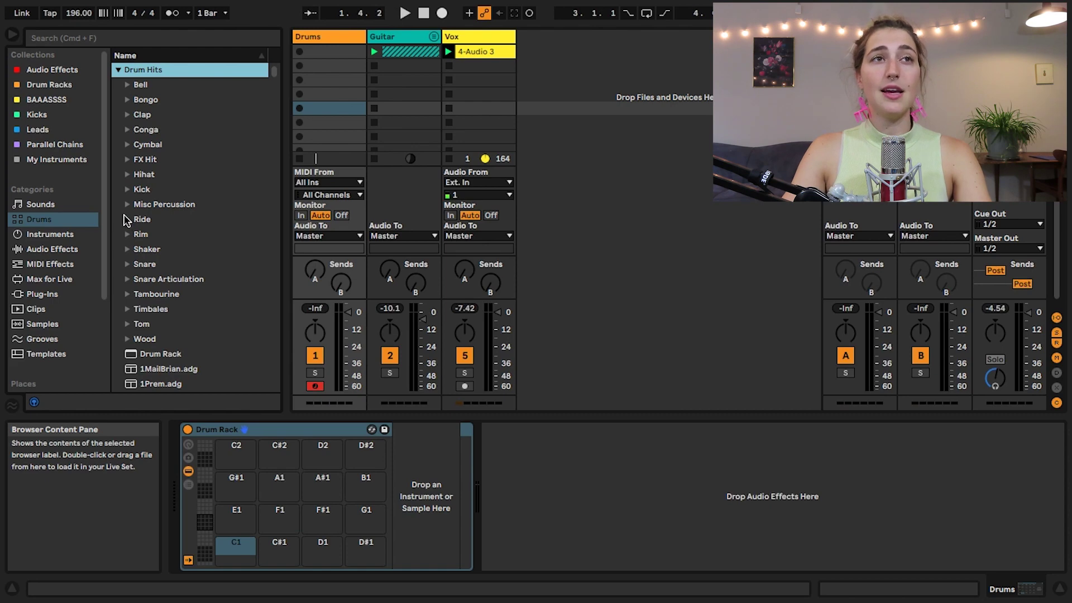
pyautogui.click(129, 190)
pyautogui.scroll(-5, 179, 201)
pyautogui.click(193, 202)
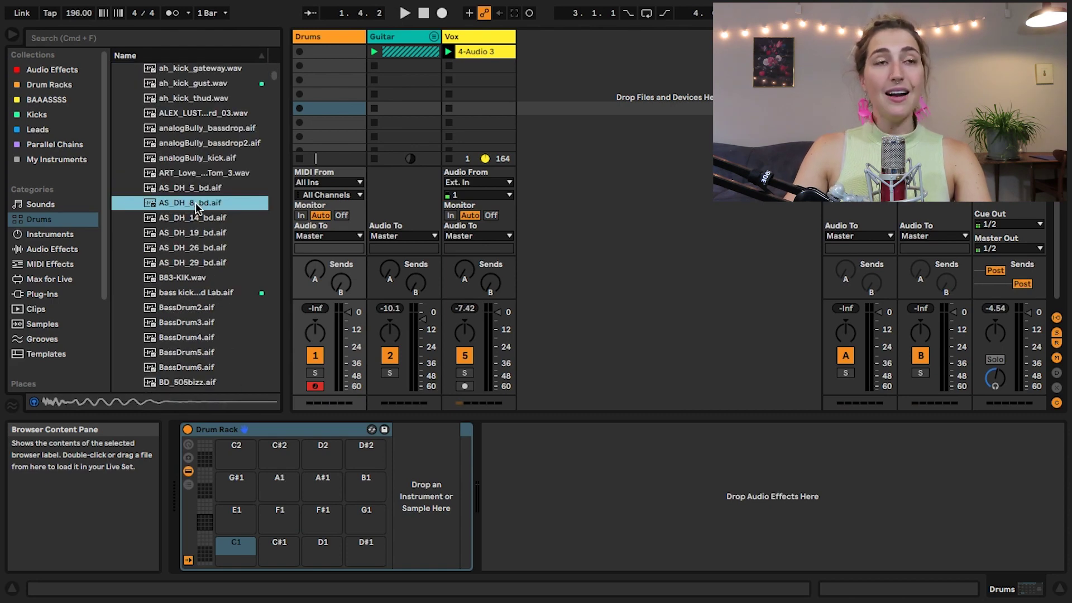
pyautogui.doubleClick(198, 203)
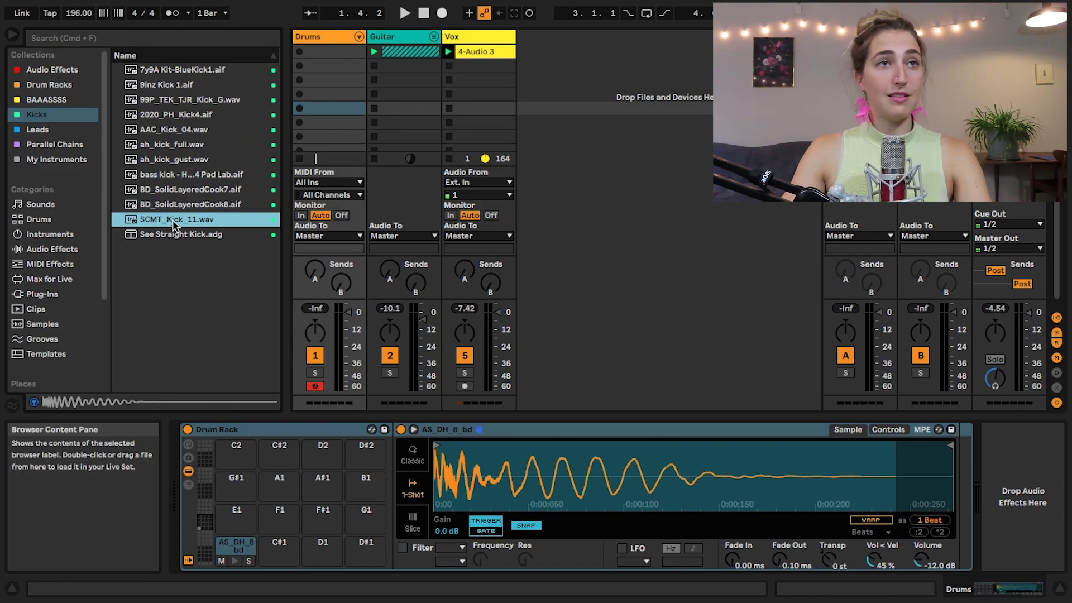
# Step: Add SCMT_Kick_11.wav to the Drum Rack's C#1 pad and 420_Snare_Inspector.wav to its D1 pad
pyautogui.moveTo(174, 224); pyautogui.dragTo(274, 497)
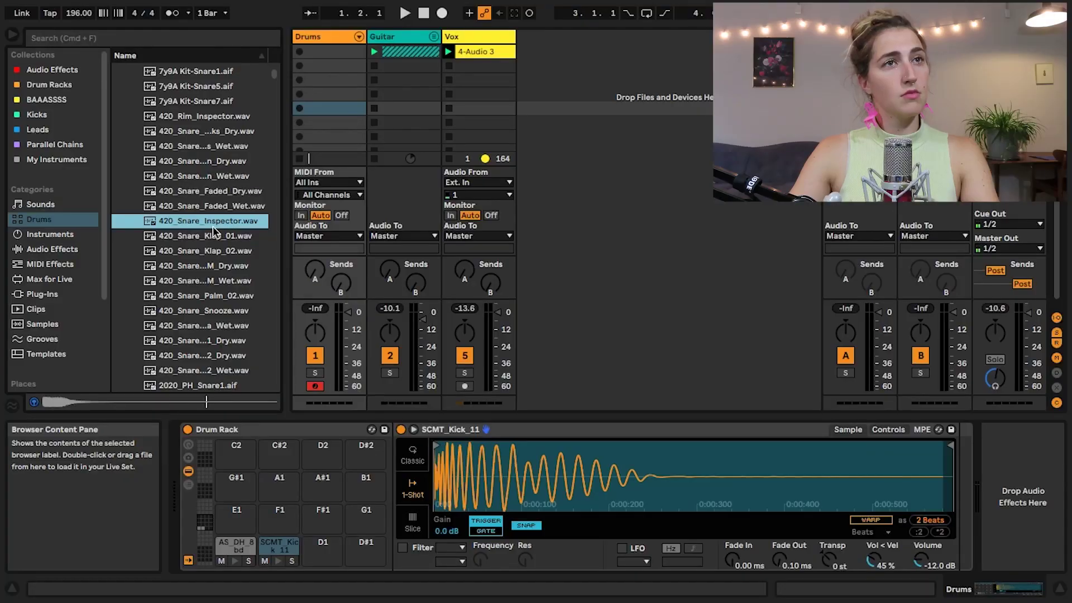
pyautogui.moveTo(218, 223); pyautogui.dragTo(323, 550)
# Step: Add the clap sample Clap 2 Azimuth.aif to a free pad of the Drum Rack
pyautogui.scroll(-5, 189, 214)
pyautogui.click(190, 179)
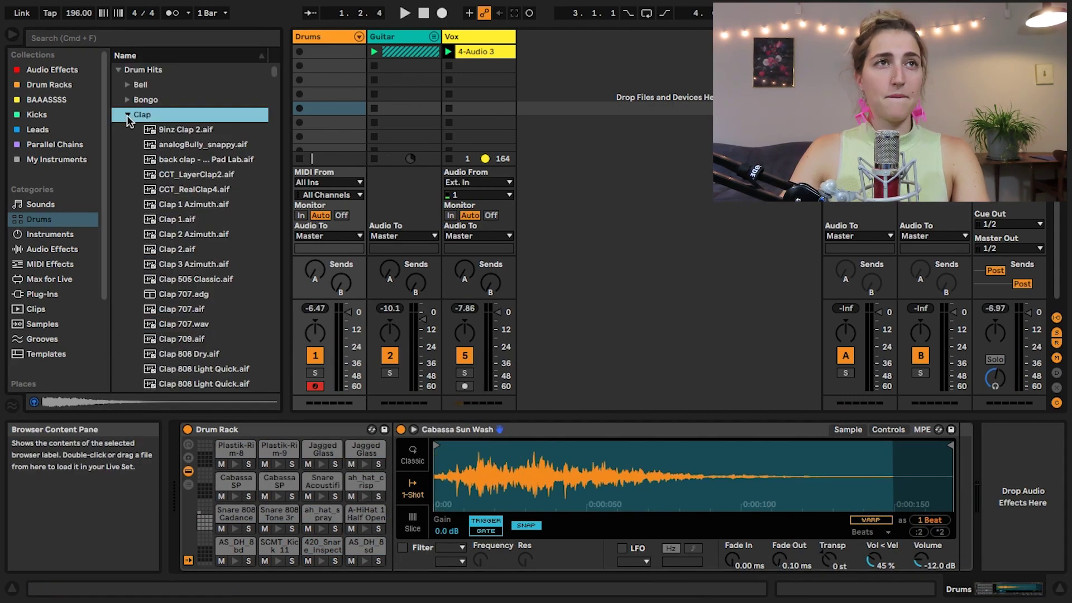
pyautogui.moveTo(190, 234); pyautogui.dragTo(279, 545)
pyautogui.click(200, 533)
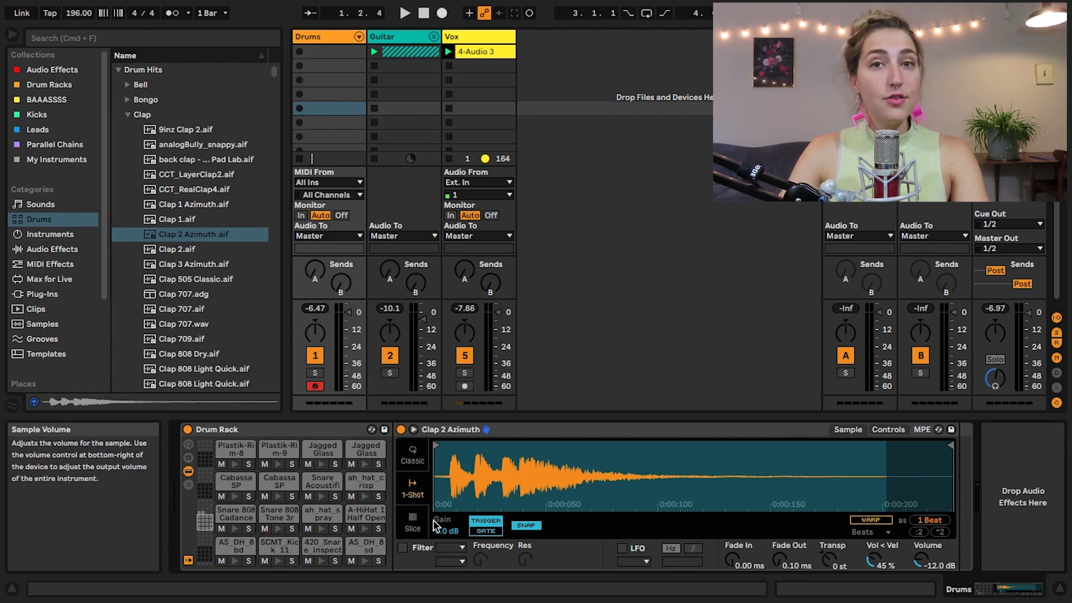
# Step: Create a MIDI clip in the first slot of the Drums track and enlarge its note editor
pyautogui.doubleClick(330, 52)
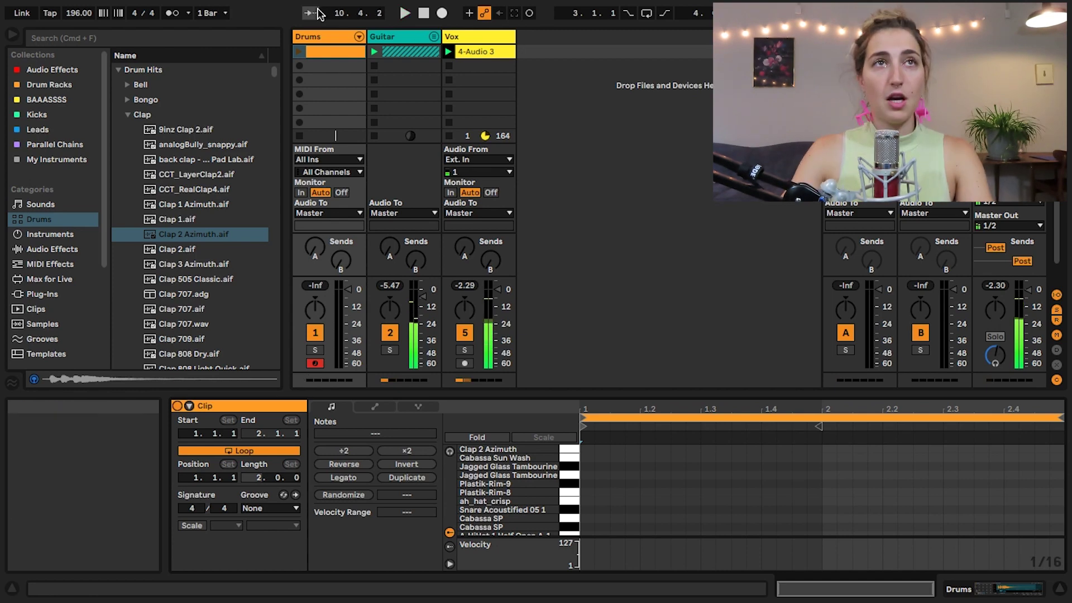
pyautogui.scroll(-2, 676, 458)
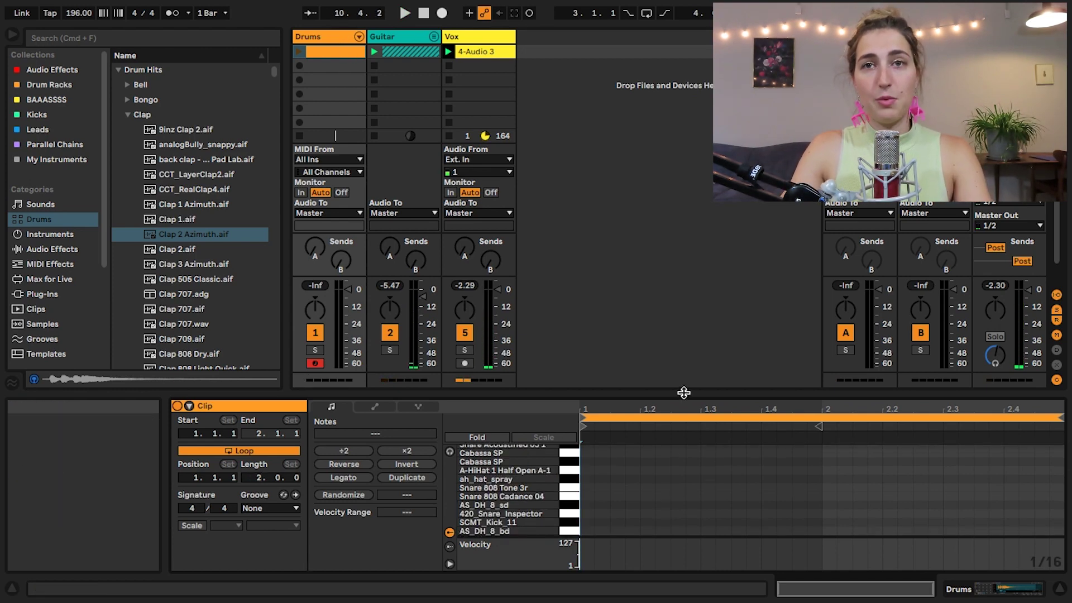
pyautogui.moveTo(682, 387); pyautogui.dragTo(686, 221)
pyautogui.click(815, 547)
pyautogui.press('Right')
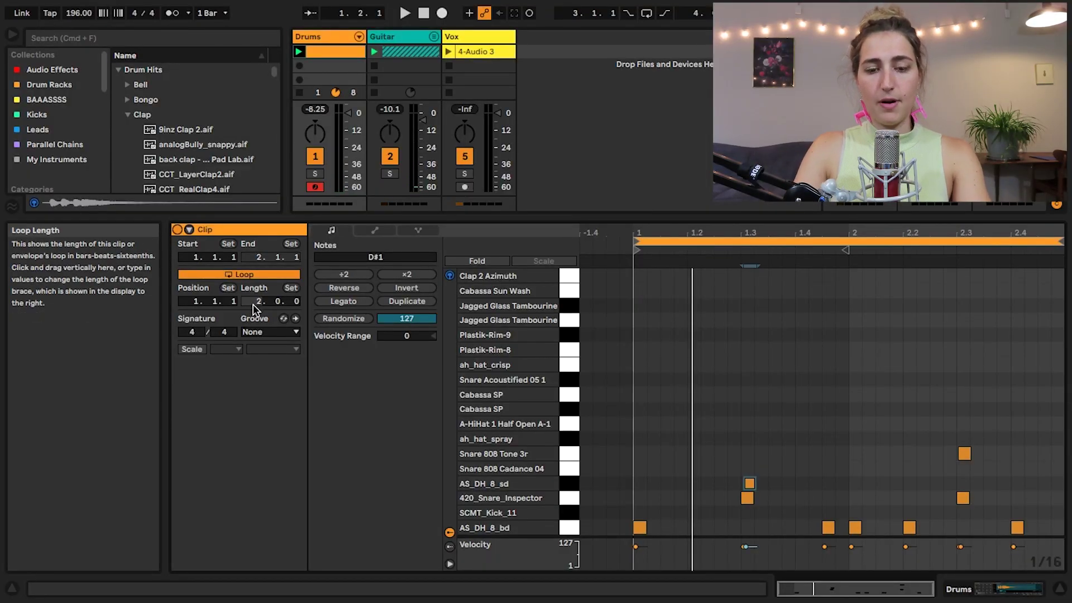
# Step: Set the drum clip's loop length to 4 bars and duplicate the two-bar AS_DH_8_bd kick pattern after itself
pyautogui.moveTo(253, 306); pyautogui.dragTo(253, 304)
pyautogui.moveTo(839, 537); pyautogui.dragTo(592, 545)
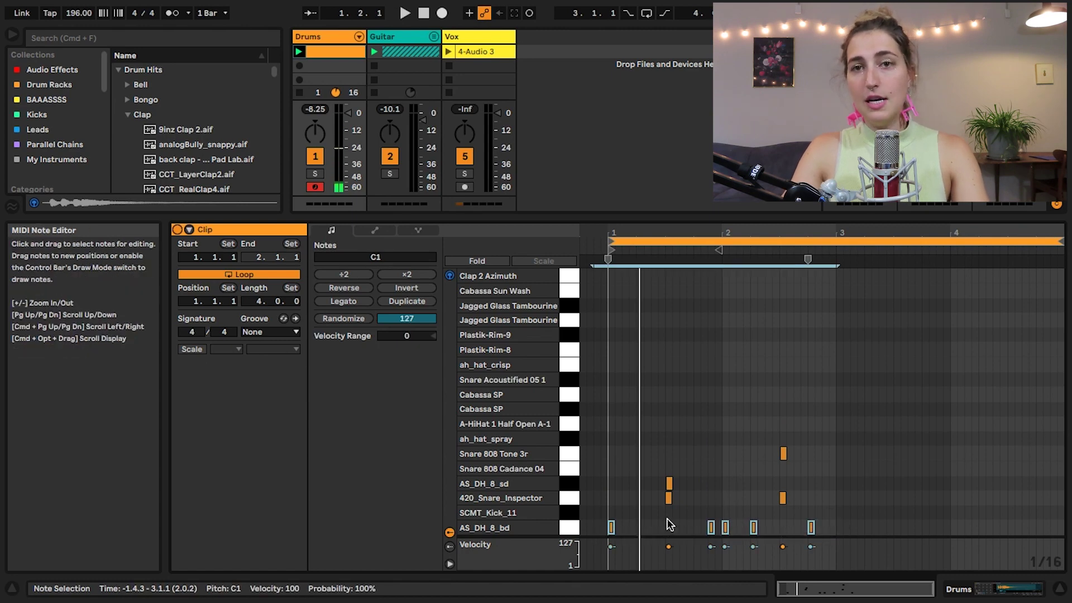
pyautogui.moveTo(836, 528); pyautogui.dragTo(613, 529)
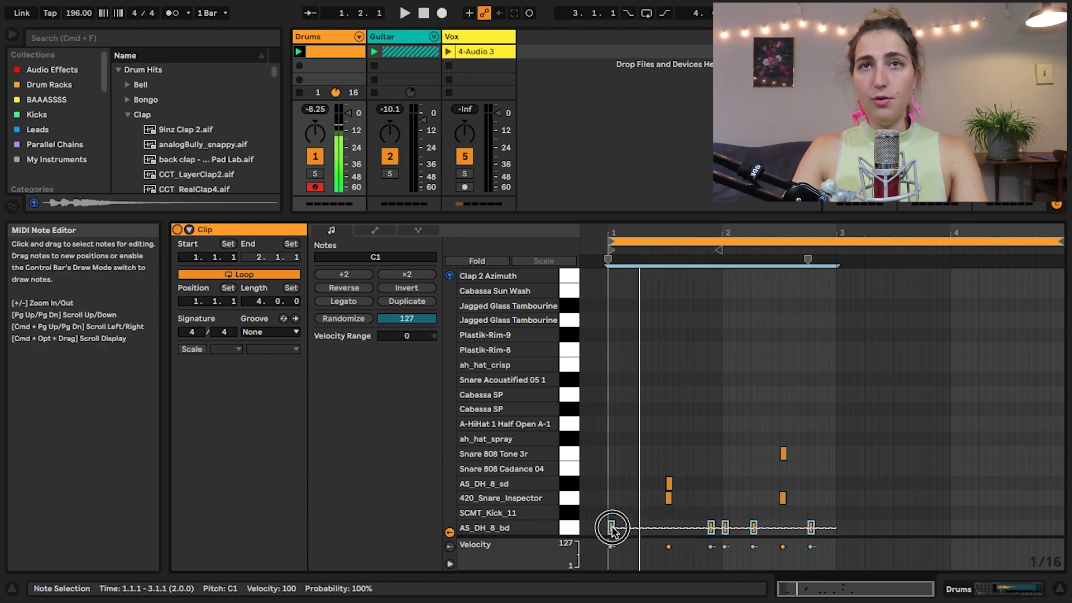
pyautogui.press('super+d')
# Step: Duplicate the two-bar snare pattern on the 420_Snare_Inspector, AS_DH_8_sd and Snare 808 Tone 3r rows into bars 3 and 4
pyautogui.click(859, 502)
pyautogui.moveTo(838, 509); pyautogui.dragTo(608, 406)
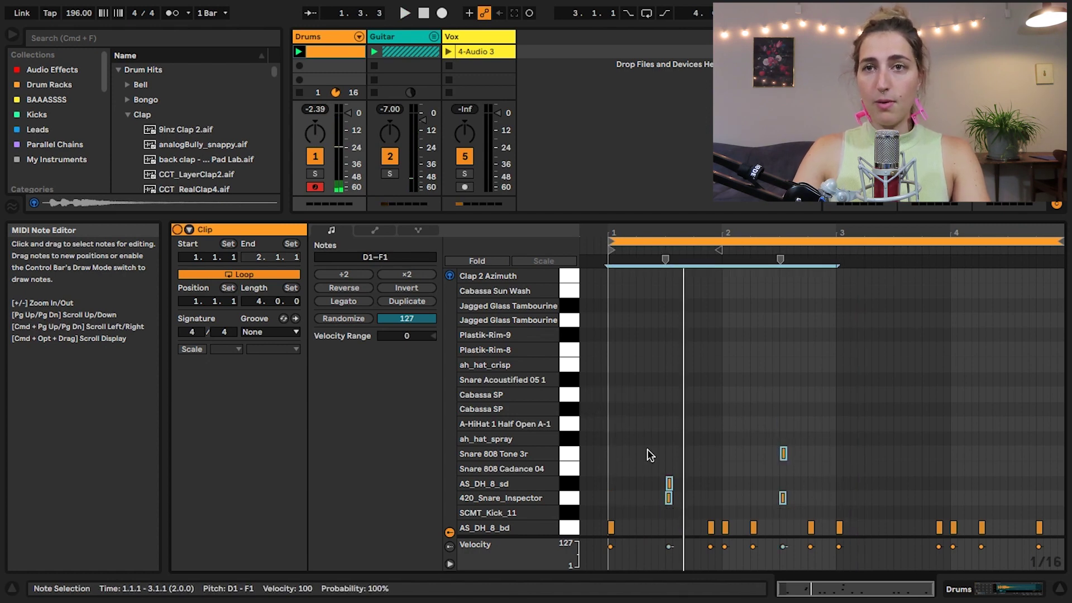
pyautogui.press('super+d')
pyautogui.click(658, 479)
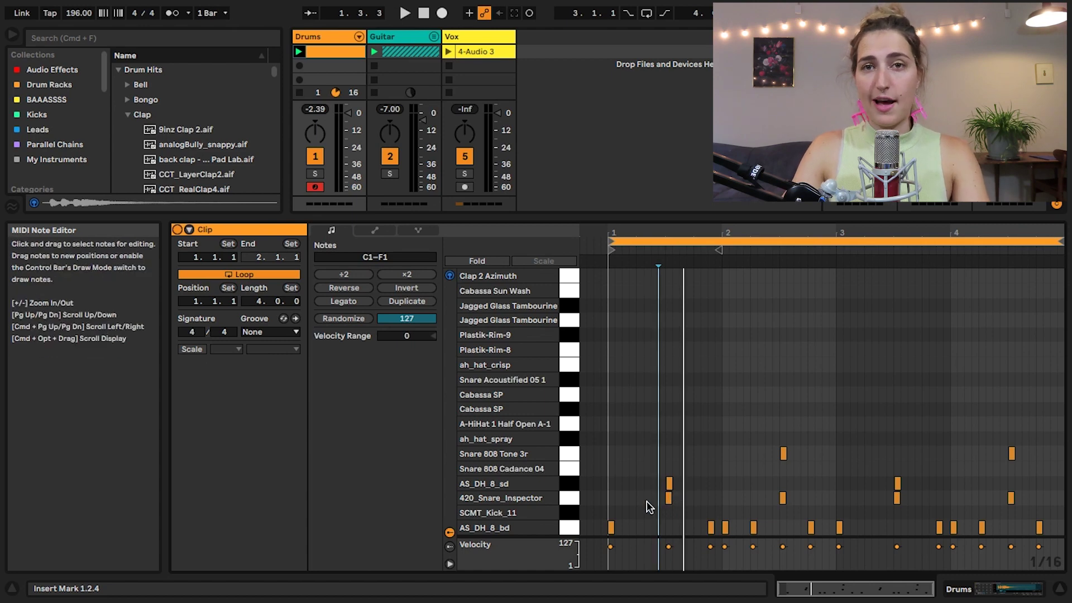
pyautogui.moveTo(648, 508); pyautogui.dragTo(708, 445)
pyautogui.moveTo(725, 402); pyautogui.dragTo(808, 501)
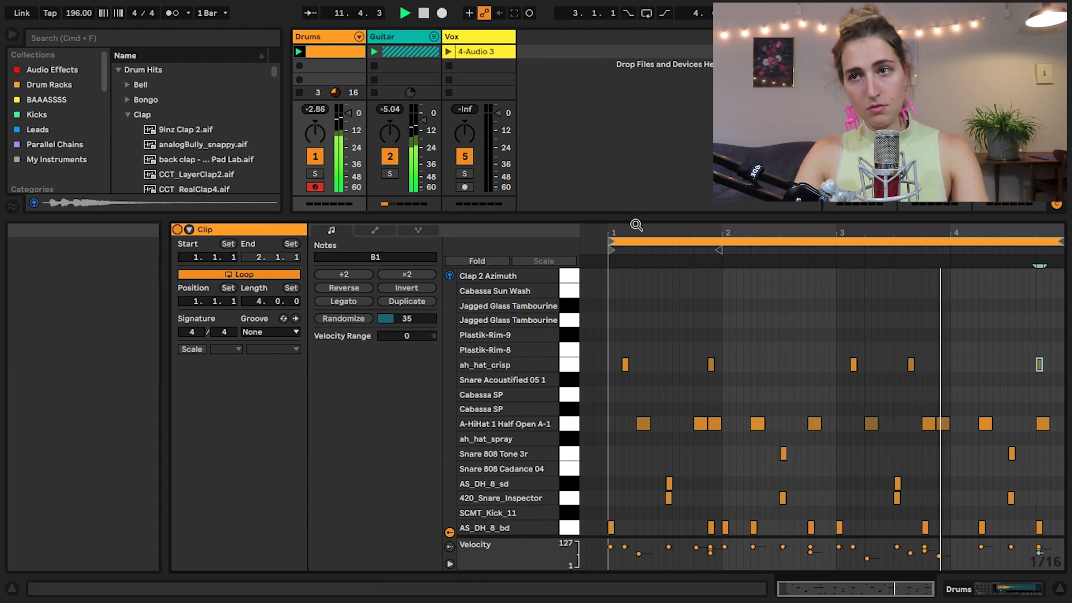
# Step: Browse the grooves for the drum clip and apply Funk Uptempo 16ths.agr to it
pyautogui.click(283, 319)
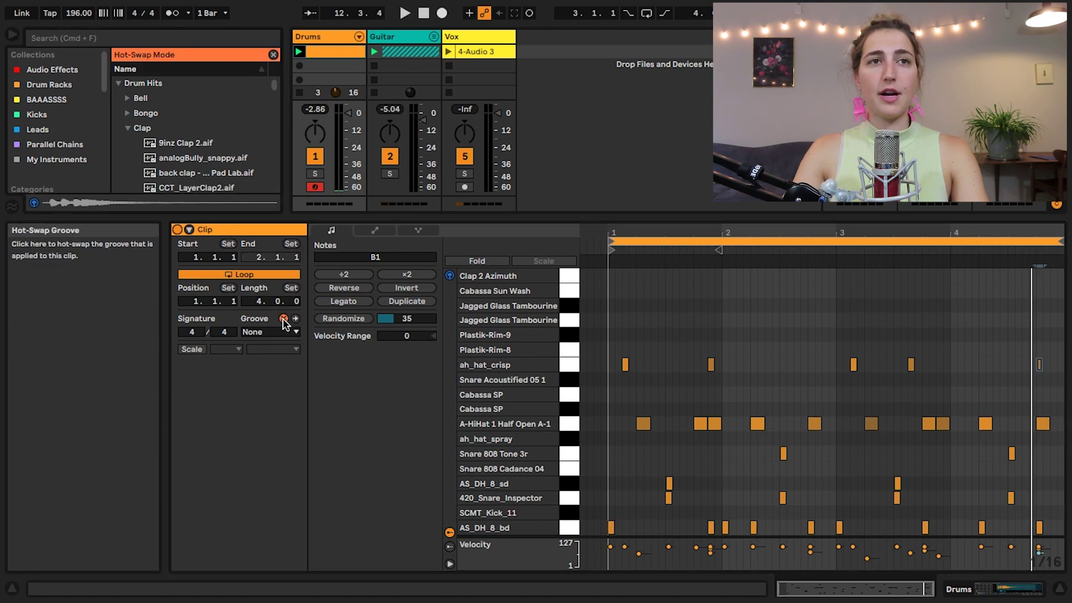
pyautogui.moveTo(247, 214); pyautogui.dragTo(249, 414)
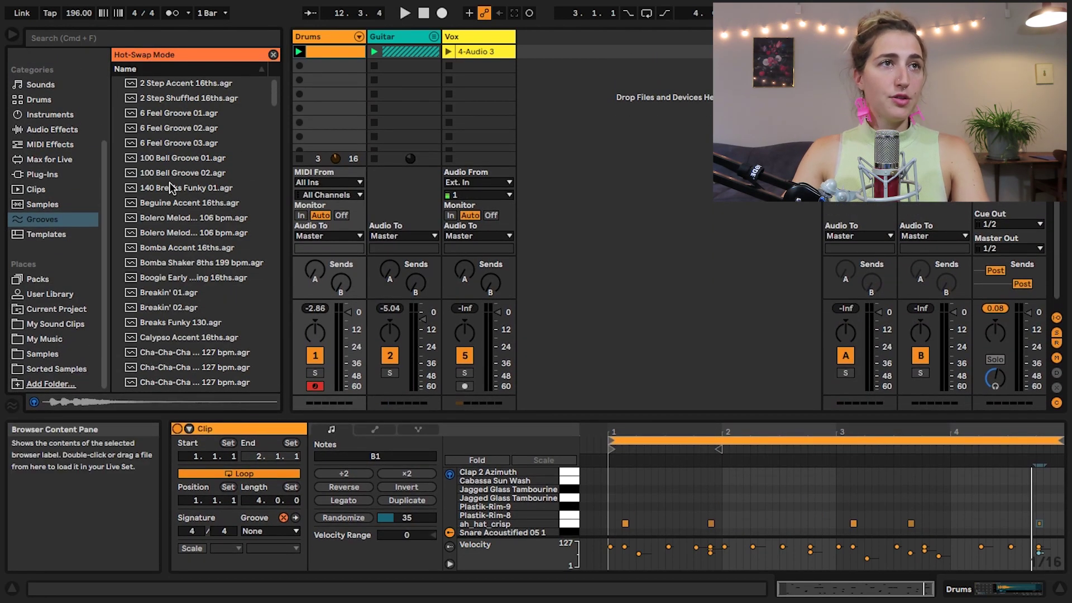
pyautogui.scroll(-2, 172, 189)
pyautogui.click(170, 311)
pyautogui.press('Down')
pyautogui.press('Down')
pyautogui.press('Down')
pyautogui.press('Down')
pyautogui.scroll(-9, 173, 321)
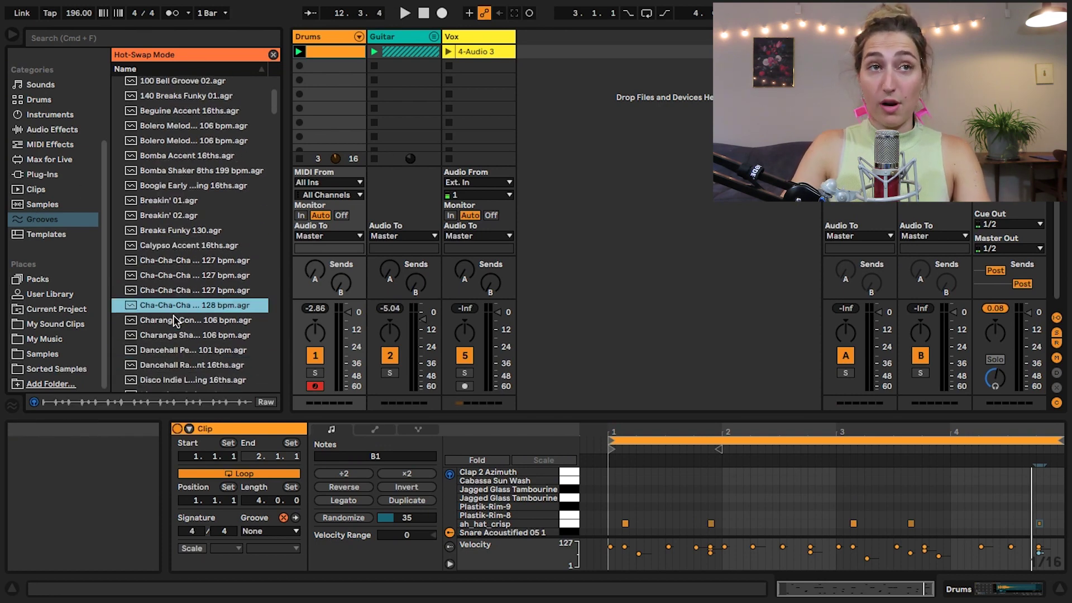
pyautogui.click(173, 338)
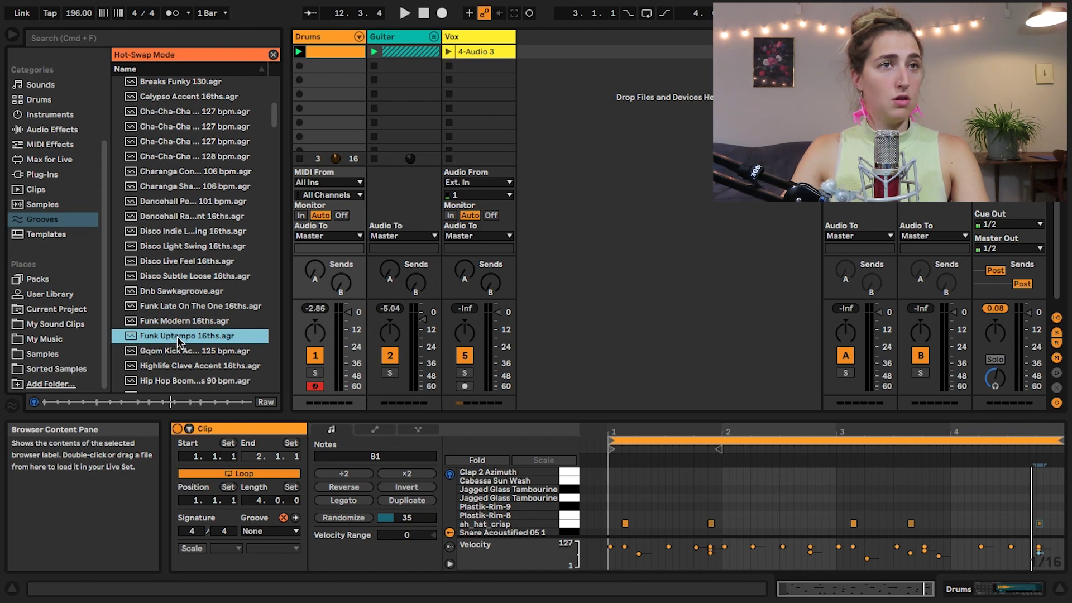
pyautogui.doubleClick(177, 337)
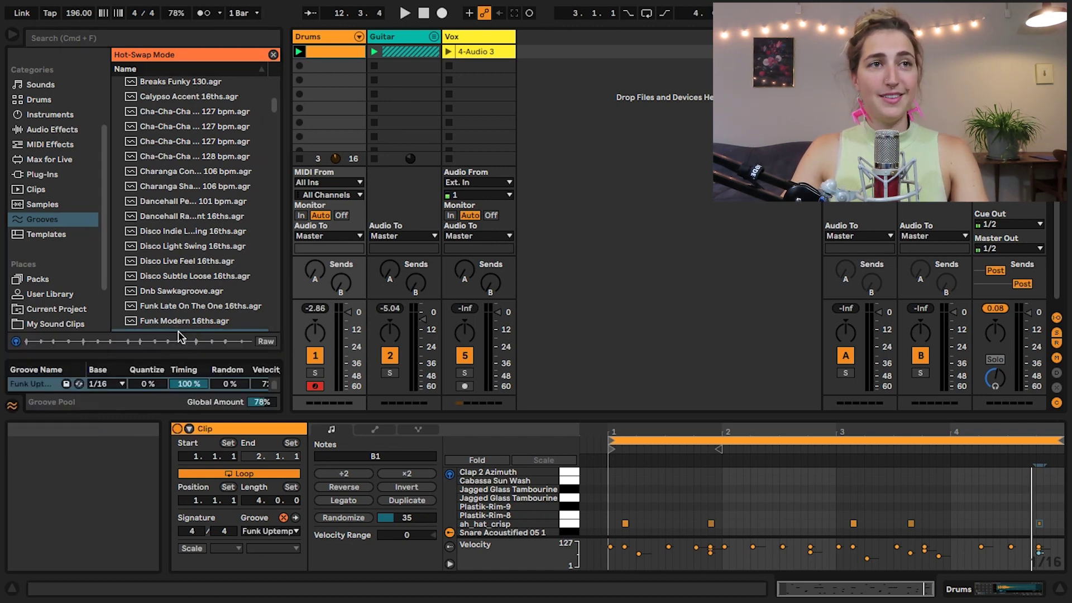
# Step: Set the Funk Uptempo 16ths groove's velocity to 100% and commit the groove to the drum clip
pyautogui.moveTo(140, 352); pyautogui.dragTo(142, 246)
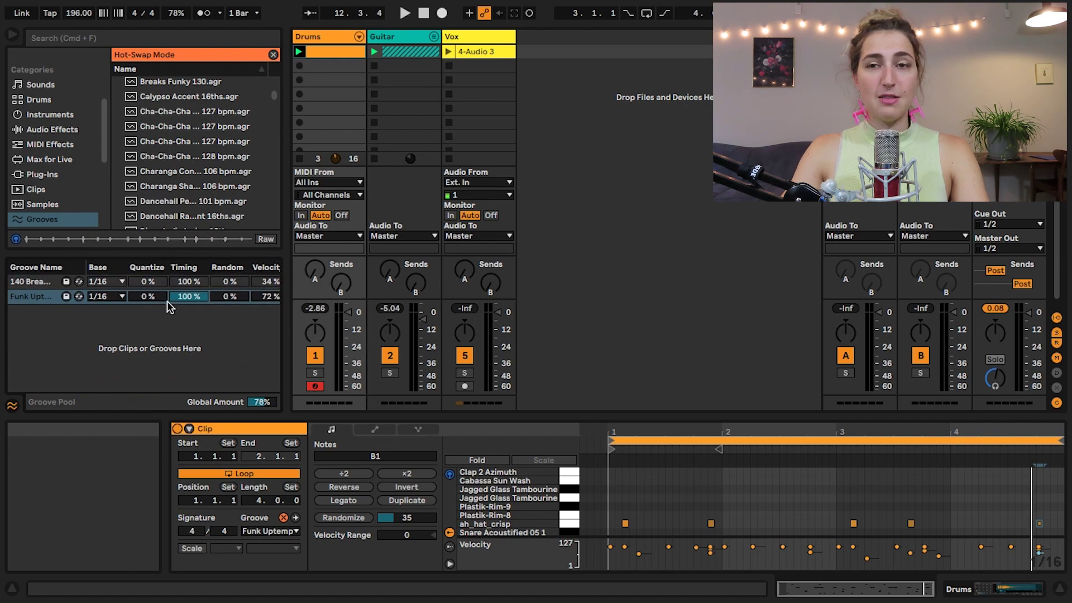
pyautogui.moveTo(732, 416); pyautogui.dragTo(723, 317)
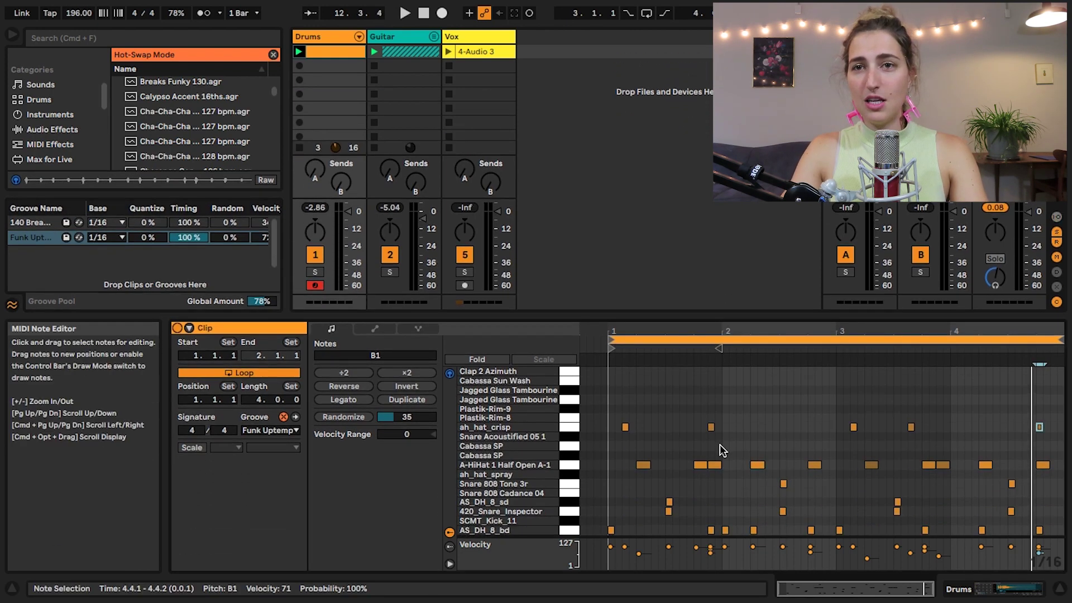
pyautogui.click(837, 468)
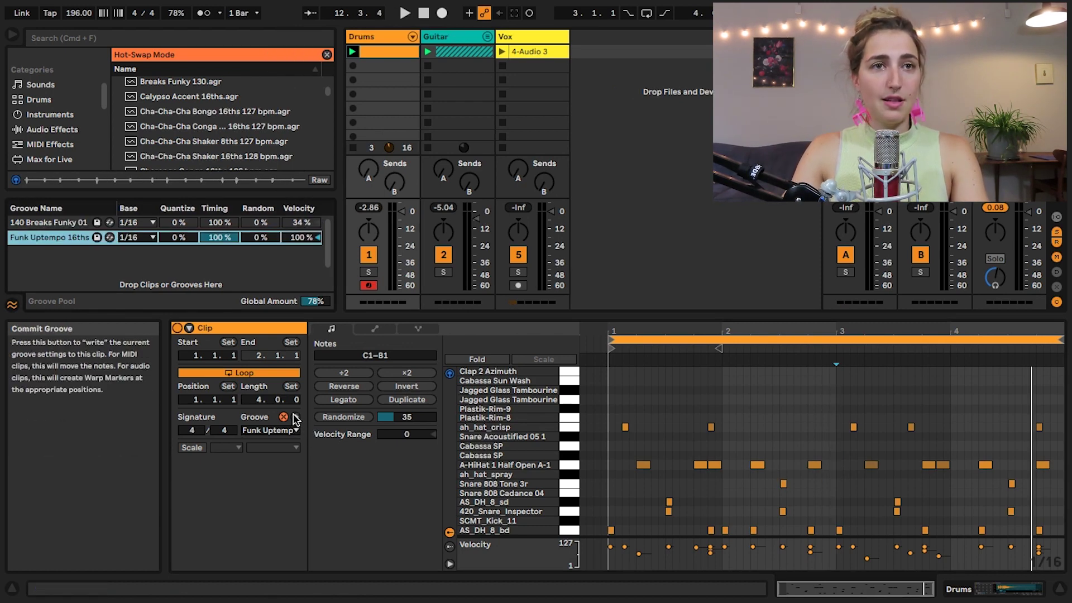
pyautogui.click(296, 420)
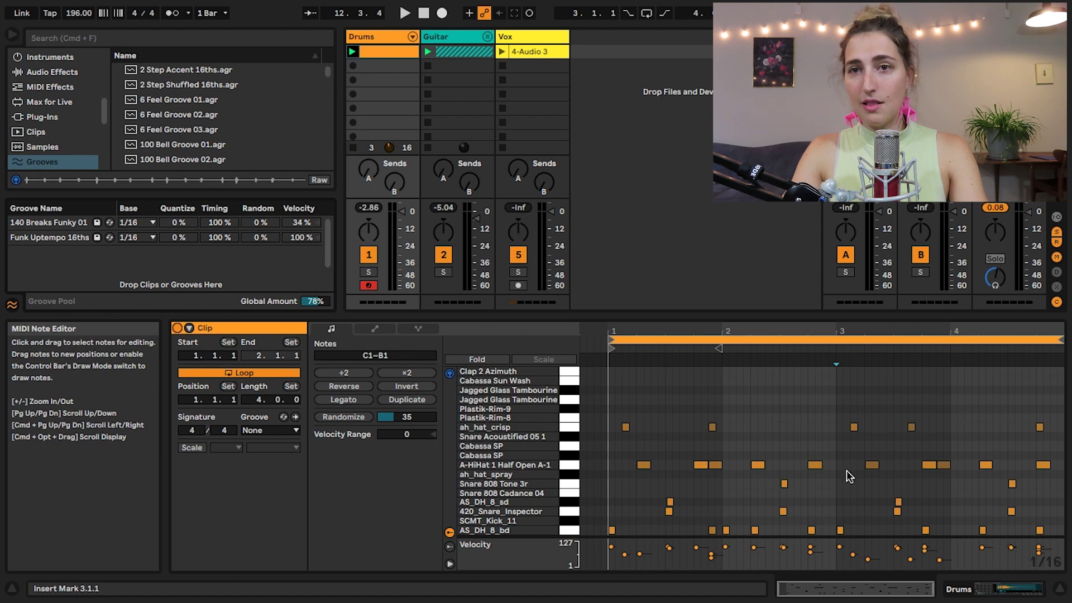
# Step: Play back the whole drum clip to check its note timing with the guitar
pyautogui.moveTo(756, 331); pyautogui.dragTo(756, 386)
pyautogui.moveTo(706, 330); pyautogui.dragTo(707, 274)
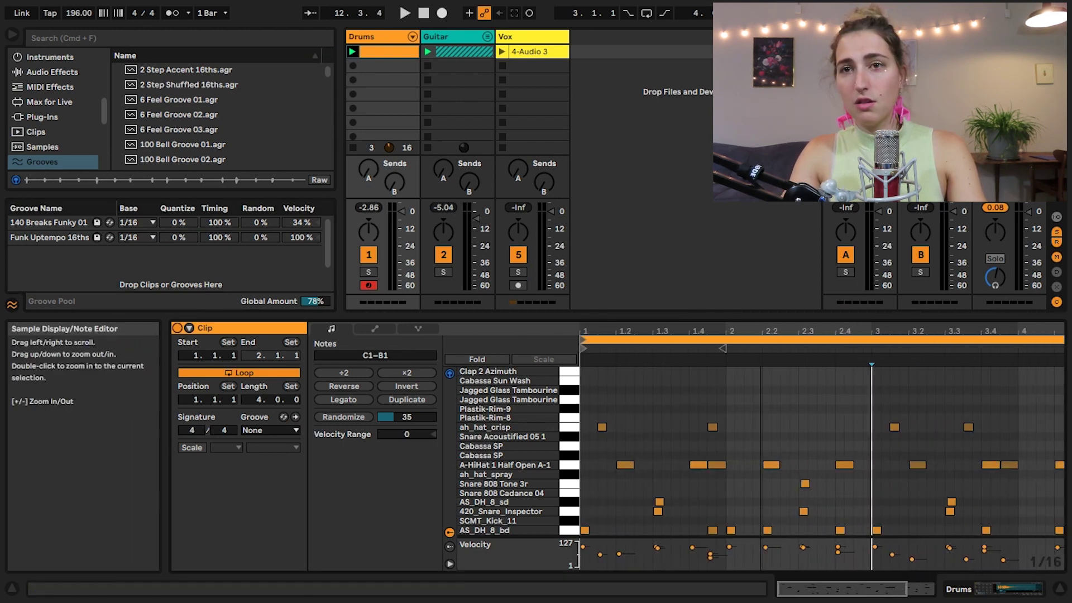
pyautogui.moveTo(632, 331); pyautogui.dragTo(636, 357)
pyautogui.press('space')
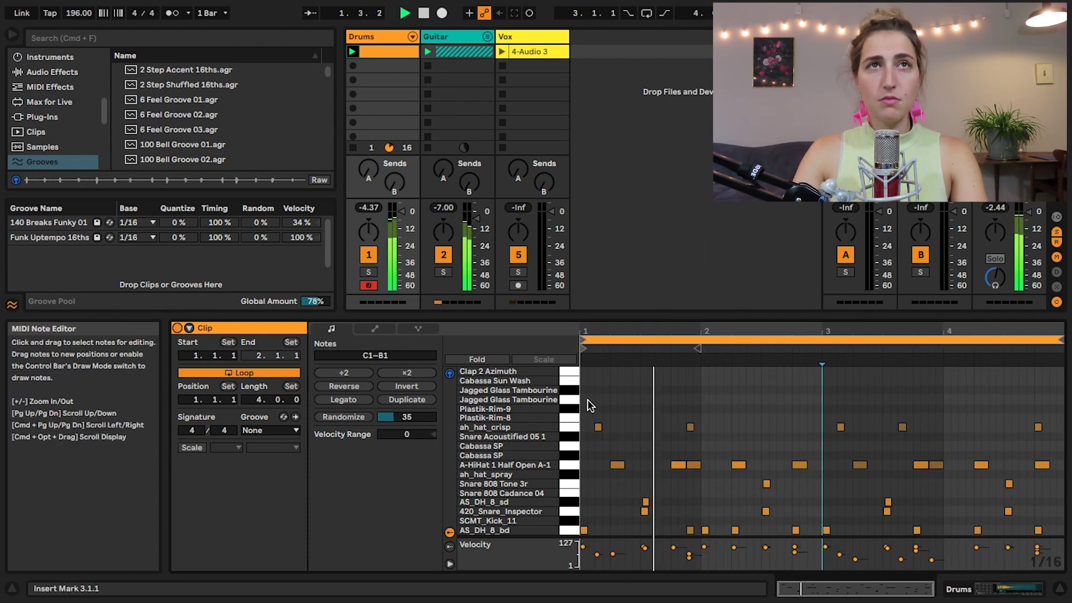
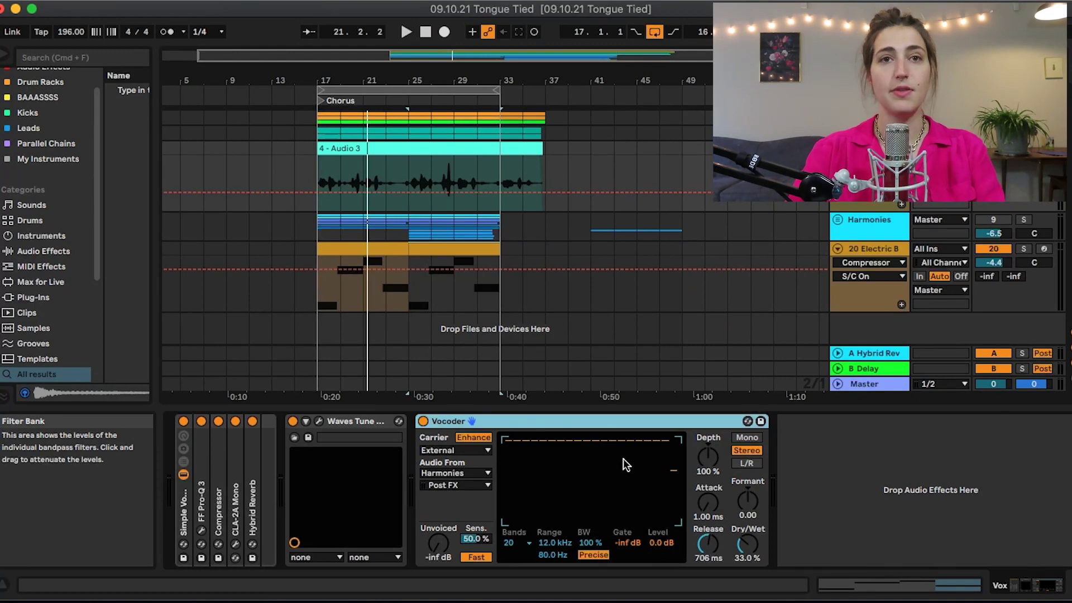
# Step: Group the Vox track's Vocoder into an Audio Effect Rack, show its chain list and duplicate the chain
pyautogui.press('super+g')
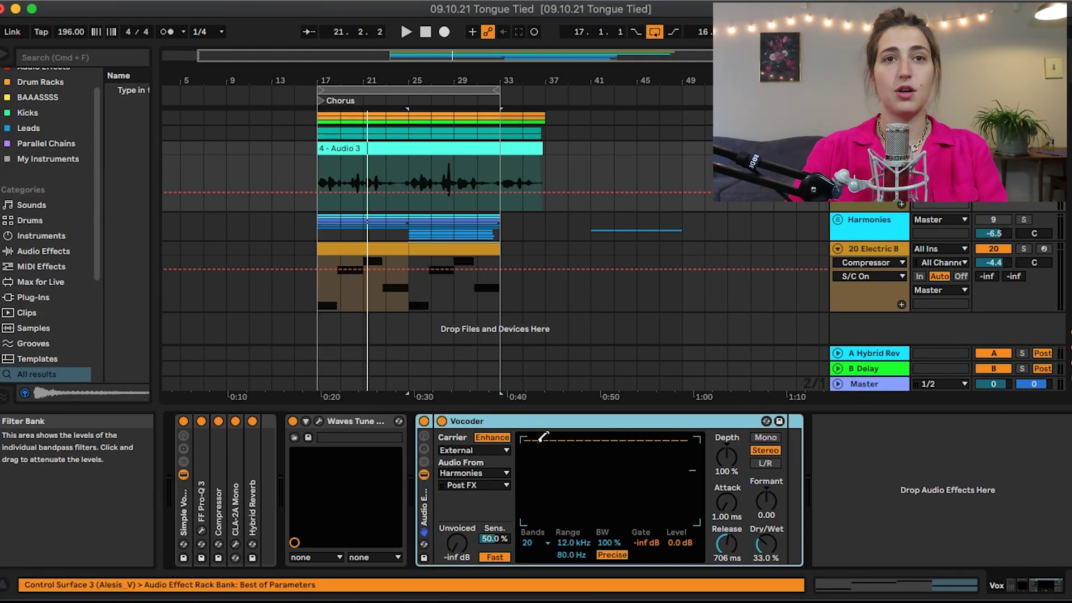
pyautogui.click(423, 465)
pyautogui.click(450, 460)
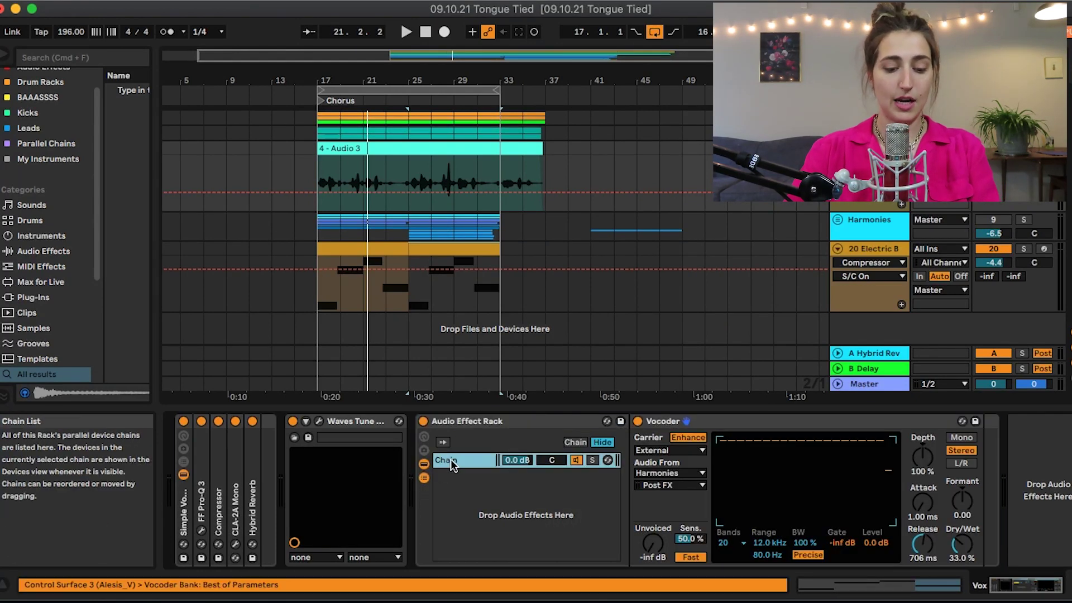
pyautogui.moveTo(453, 489); pyautogui.dragTo(457, 473)
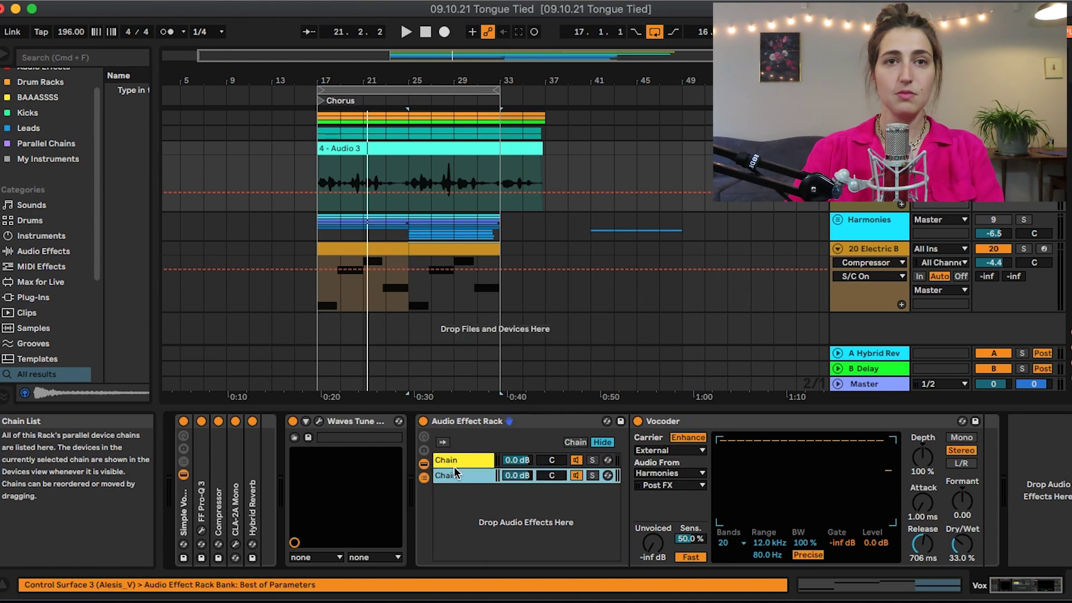
pyautogui.click(453, 474)
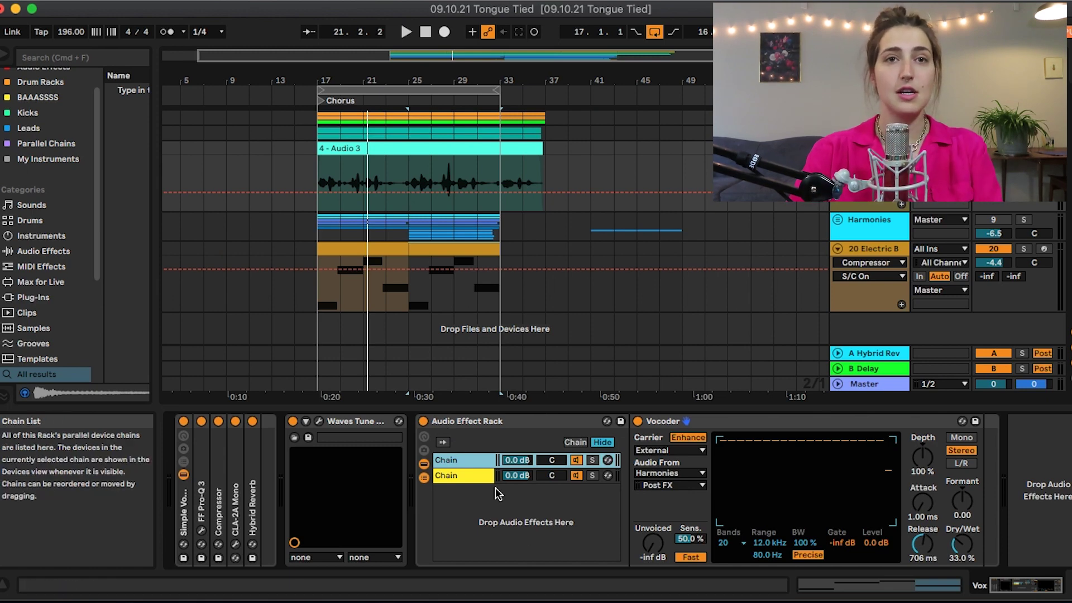
# Step: Delete the Vocoder from the rack's first chain and rename that chain Dry
pyautogui.click(669, 422)
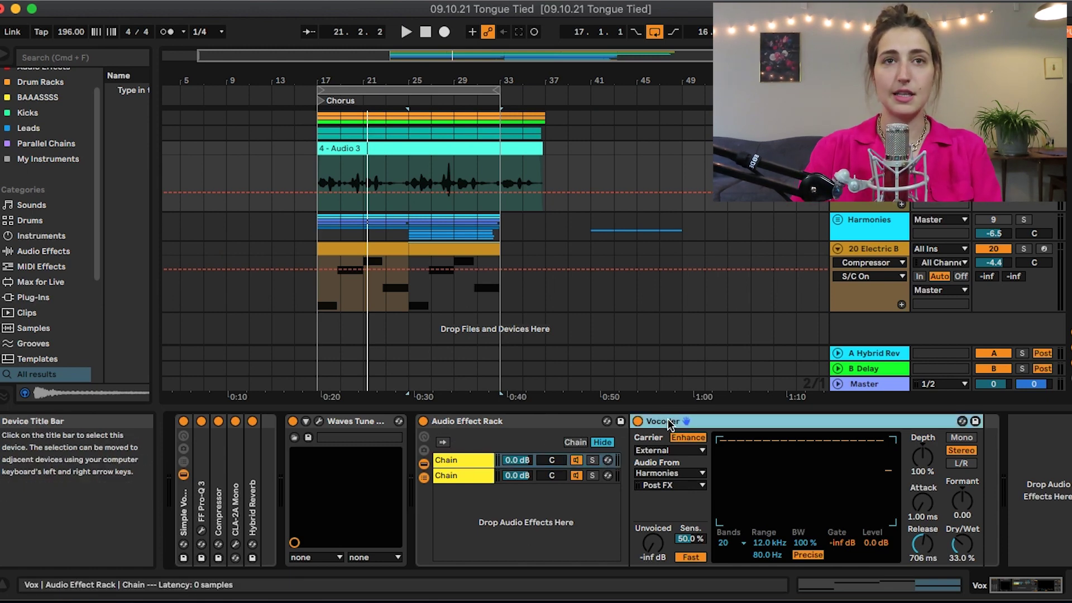
pyautogui.press('Delete')
pyautogui.click(454, 461)
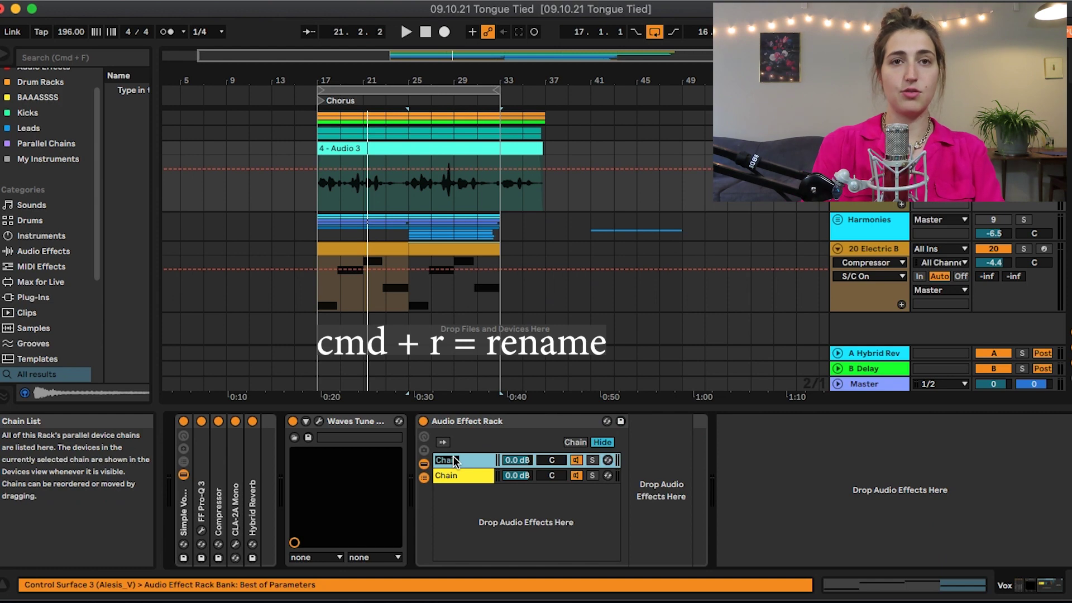
# Step: Name the second chain Vocoded Harmonies, with its Vocoder's Dry/Wet at 100% and the chain volume at -10.2 dB
pyautogui.click(450, 476)
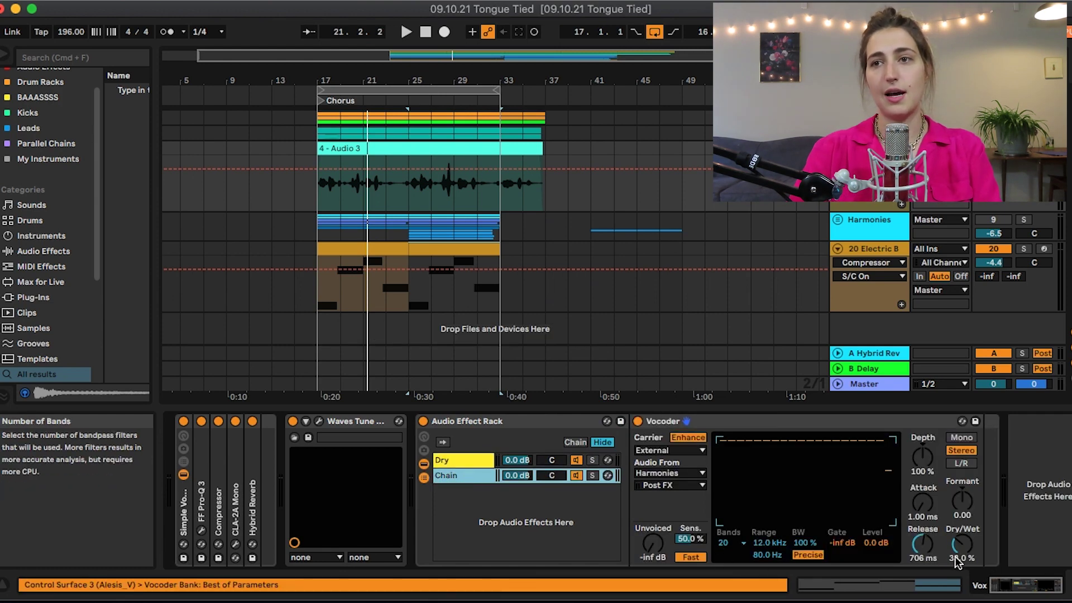
pyautogui.write('Vocoded')
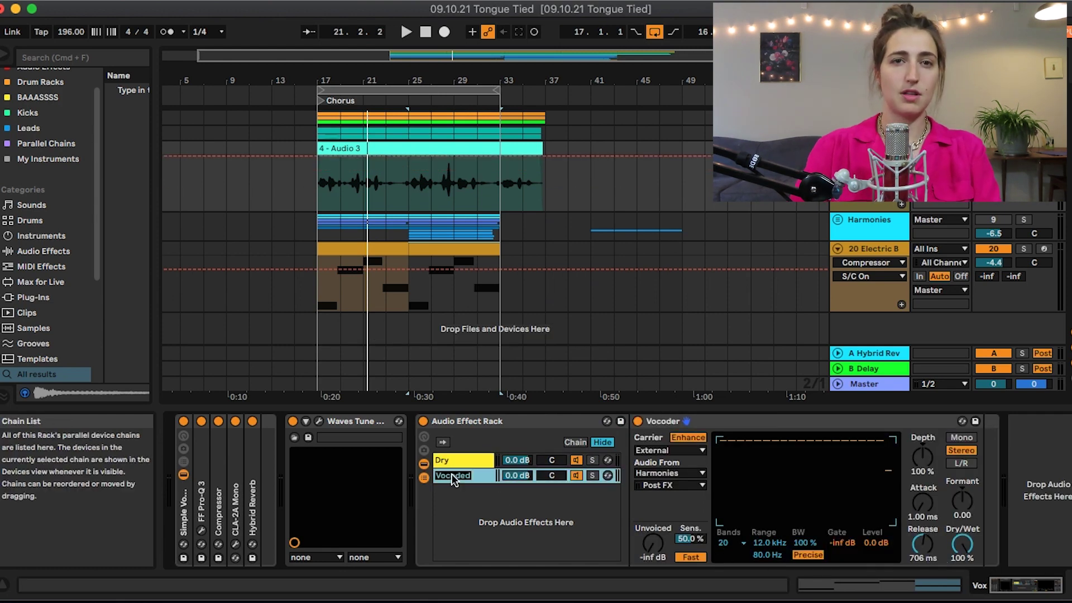
pyautogui.write('d Harmonies')
pyautogui.press('Return')
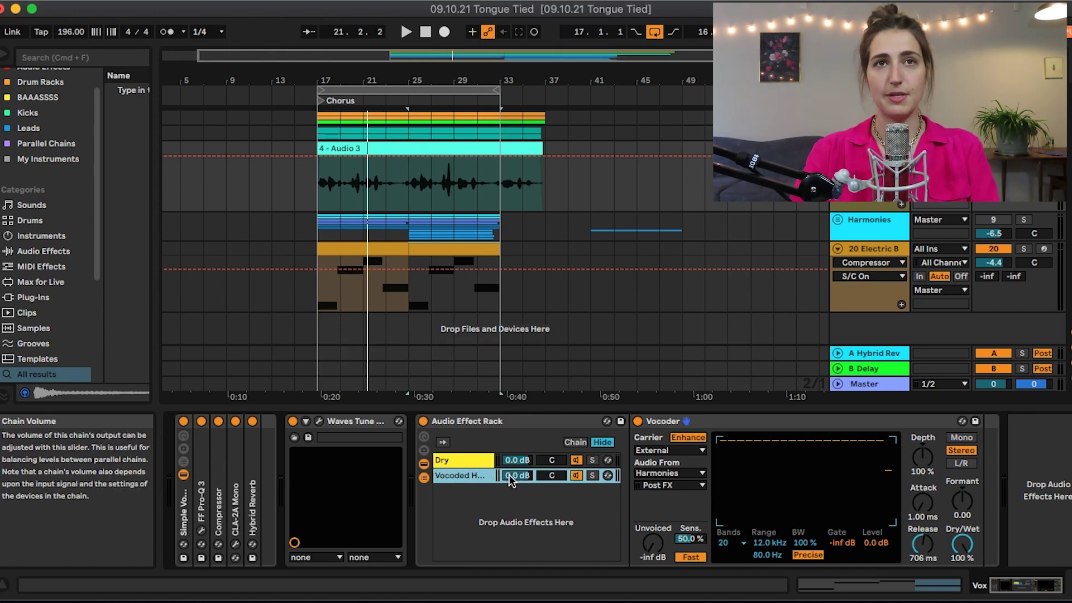
pyautogui.press('space')
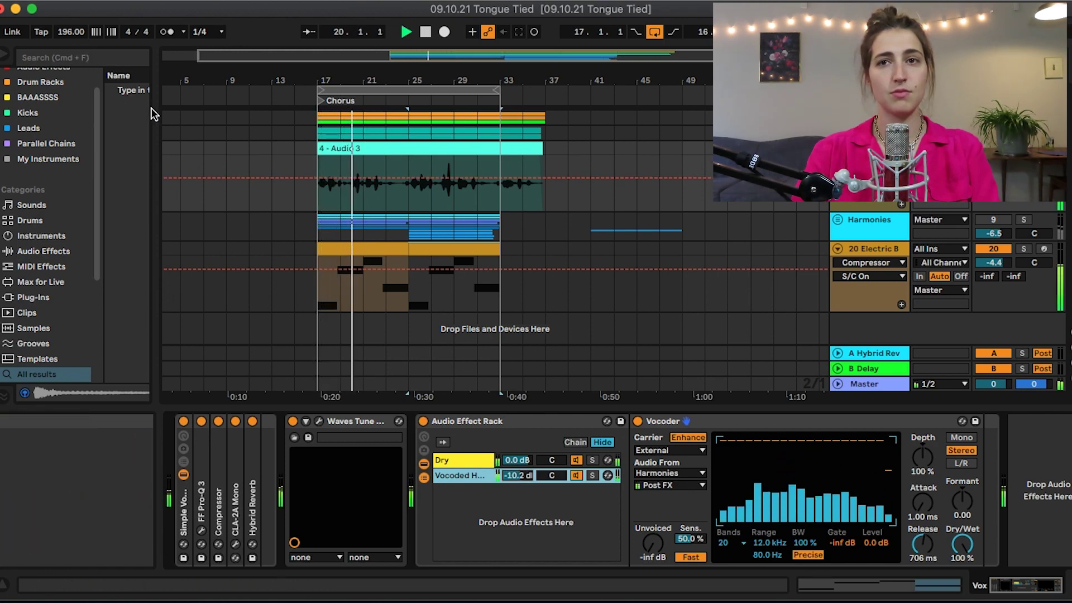
# Step: Search the browser for "haas" and add the Haas delay preset after the Vocoder in the Vocoded Harmonies chain
pyautogui.click(114, 61)
pyautogui.write('haas')
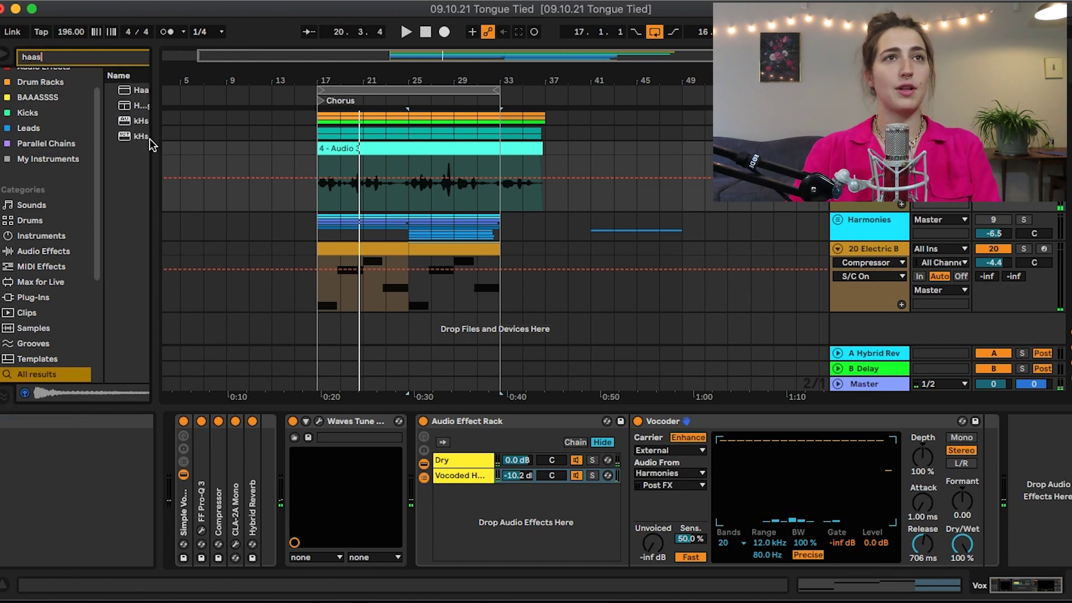
pyautogui.moveTo(154, 139); pyautogui.dragTo(257, 114)
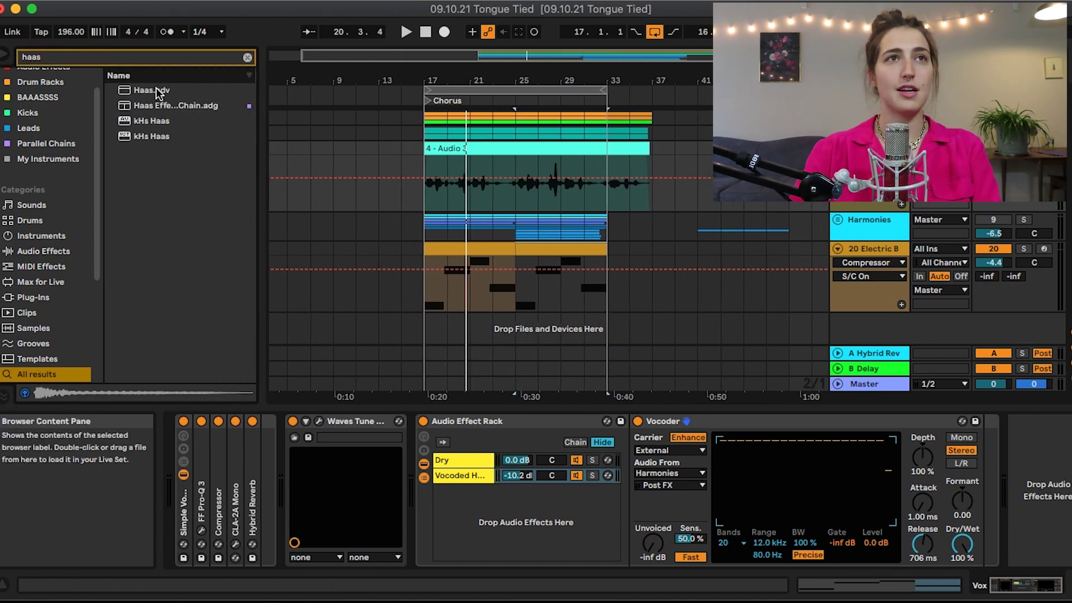
pyautogui.moveTo(176, 109); pyautogui.dragTo(982, 498)
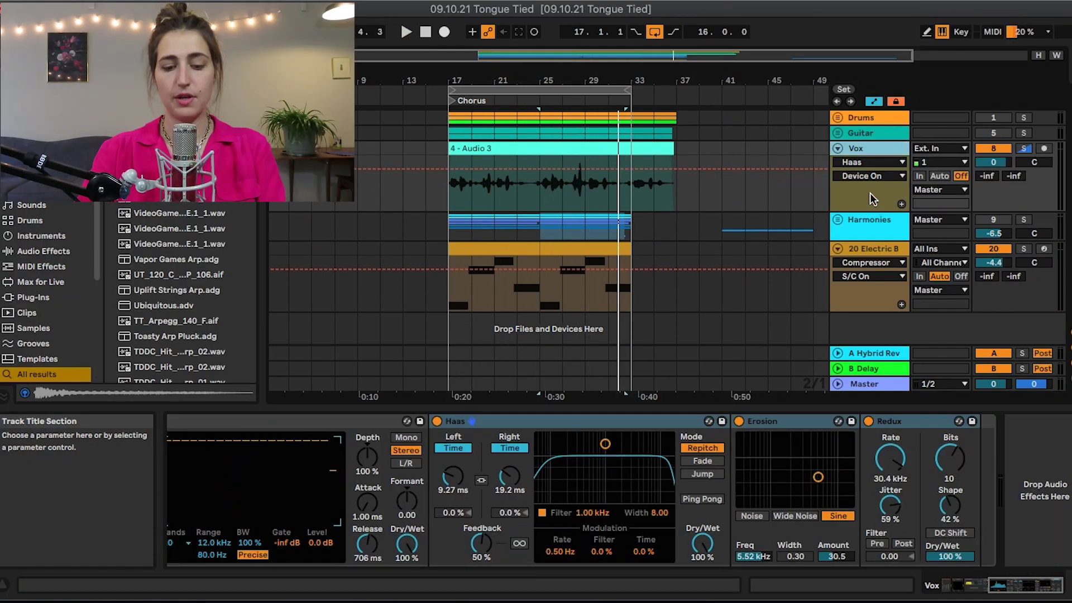
# Step: Record the soloed Vox from bar 17 onto a new armed audio track with its input set to Resampling
pyautogui.press('super+t')
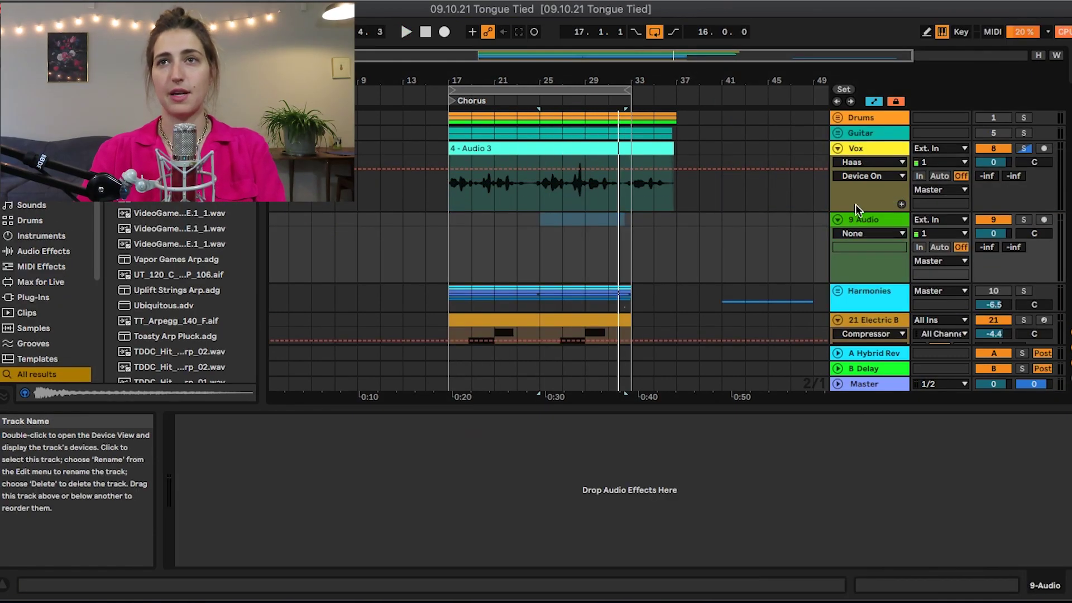
pyautogui.click(1044, 219)
pyautogui.click(941, 219)
pyautogui.click(944, 257)
pyautogui.click(1024, 149)
pyautogui.click(444, 32)
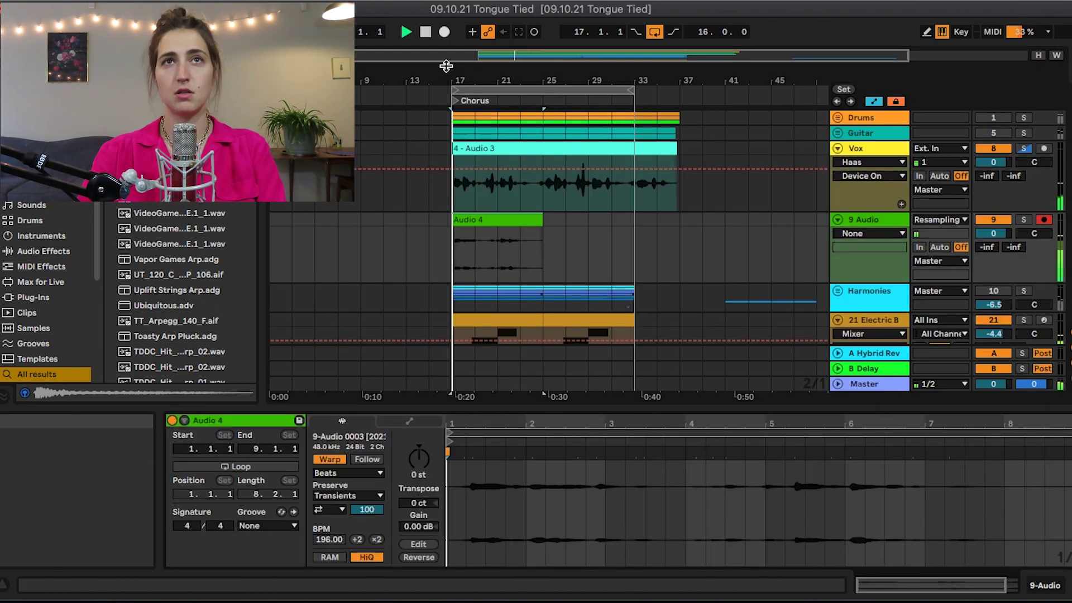
# Step: Split a section starting at 20.3.1 out of the resampled vocal clip, reverse it and transpose it to -12 st
pyautogui.moveTo(472, 80); pyautogui.dragTo(471, 134)
pyautogui.moveTo(564, 254); pyautogui.dragTo(694, 254)
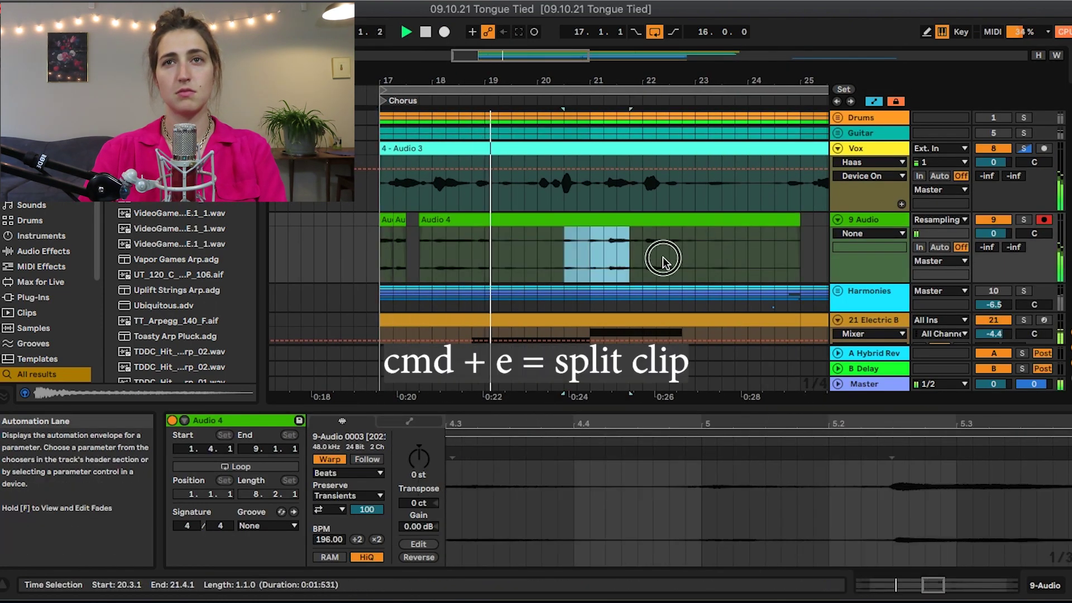
pyautogui.press('super+e')
pyautogui.press('r')
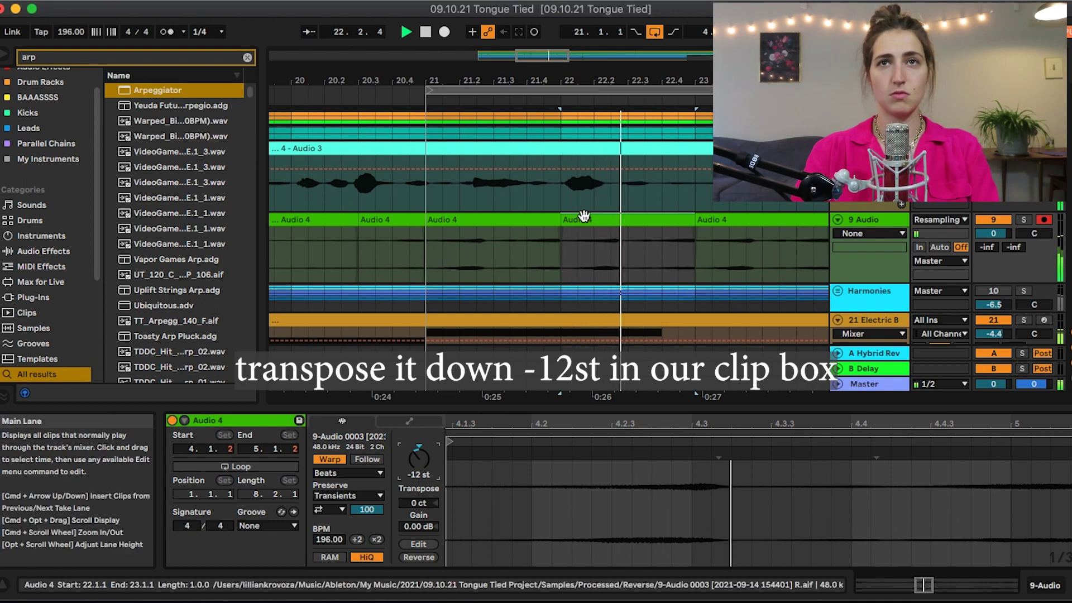
# Step: Split the reversed vocal clip at 22.3.1 and move its first half to 21.1.1
pyautogui.click(623, 258)
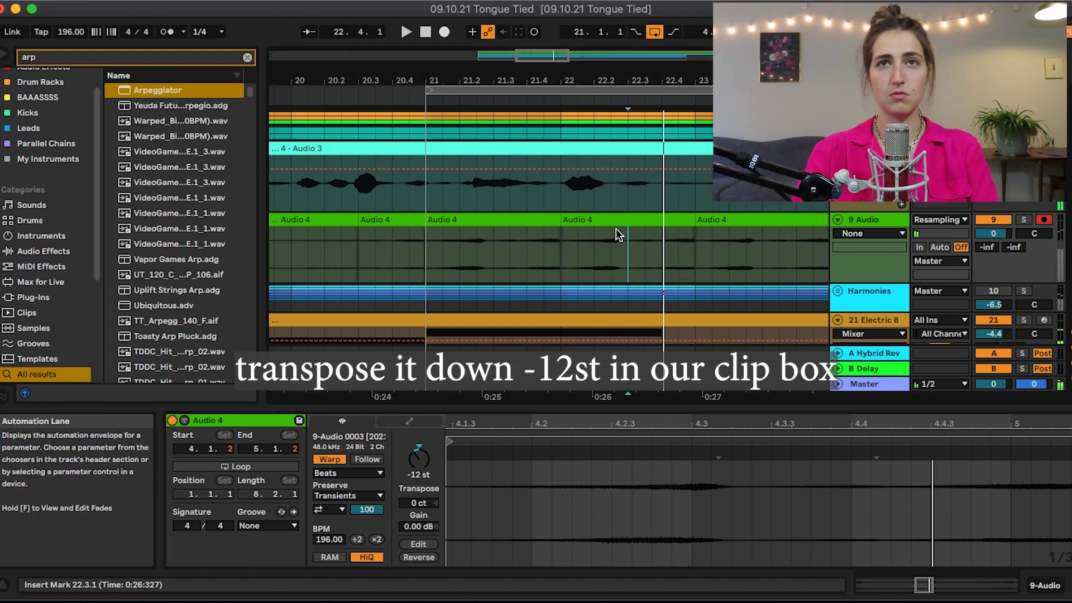
pyautogui.press('super+e')
pyautogui.press('space')
pyautogui.click(606, 224)
pyautogui.press('space')
pyautogui.moveTo(608, 222); pyautogui.dragTo(462, 233)
pyautogui.press('space')
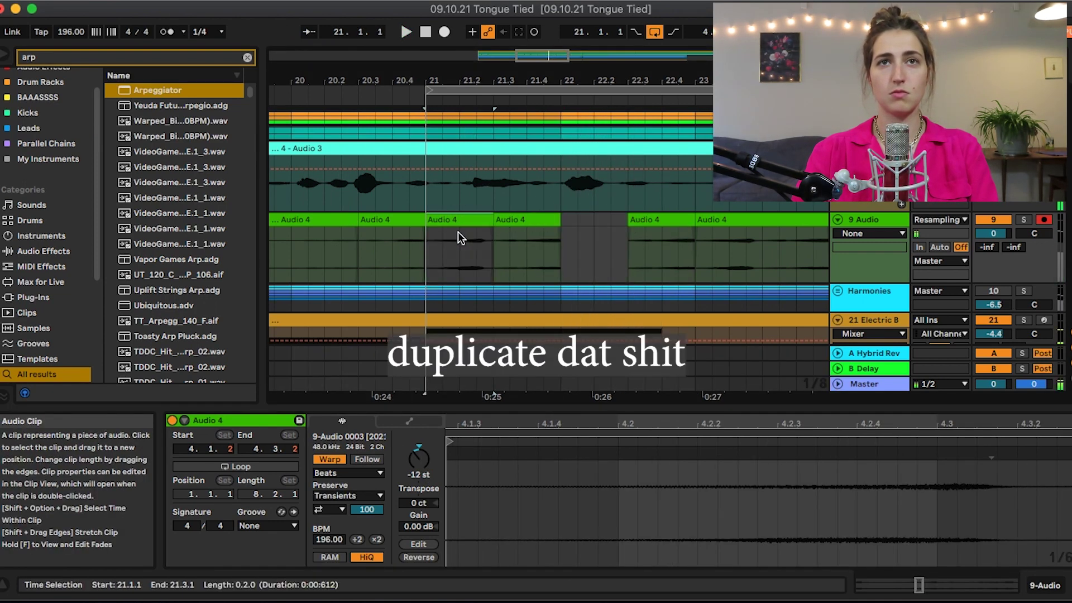
# Step: Duplicate the half-bar reversed vocal clip at 21.1.1 repeatedly up to bar 25
pyautogui.press('super+d')
pyautogui.press('super+d')
pyautogui.press('super+d')
pyautogui.moveTo(446, 80); pyautogui.dragTo(446, 62)
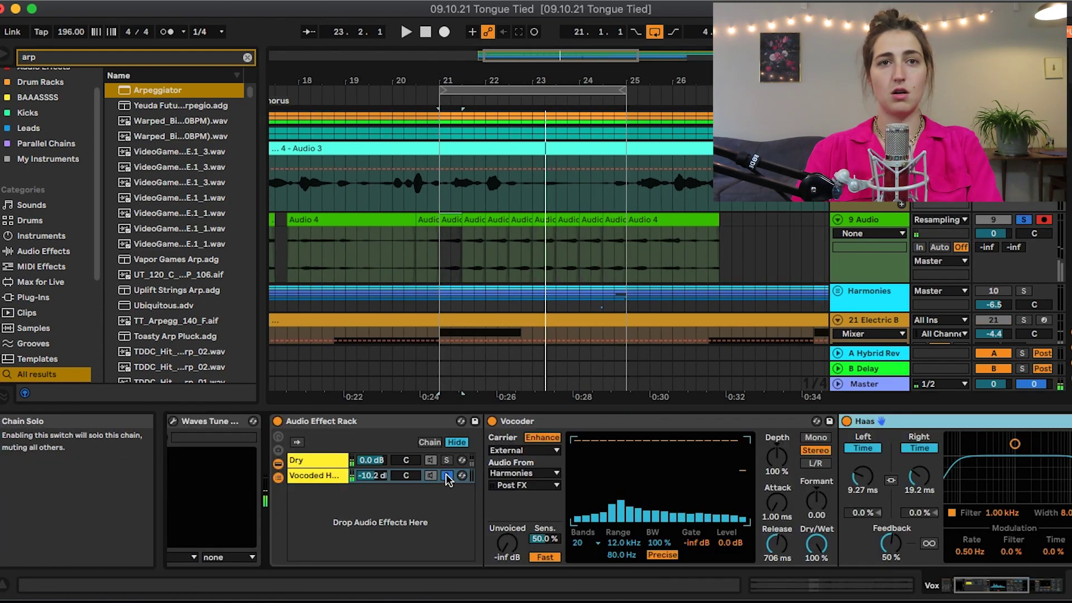
# Step: Unsolo the vocoded harmonies chain on the Vox and play back the chopped resampled vocal clips from bar 21
pyautogui.click(447, 476)
pyautogui.press('space')
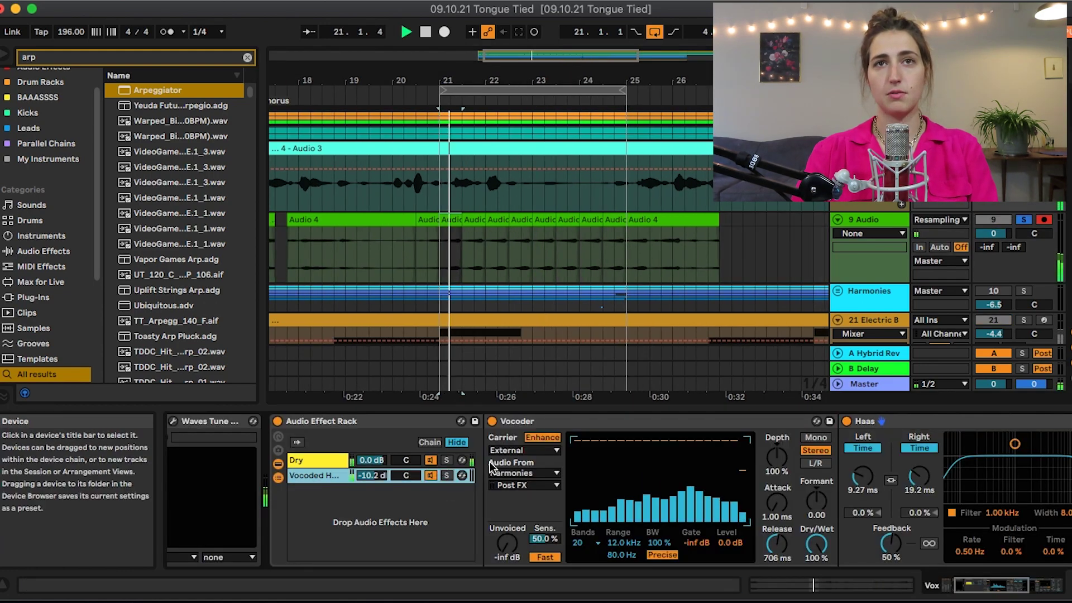
pyautogui.click(469, 236)
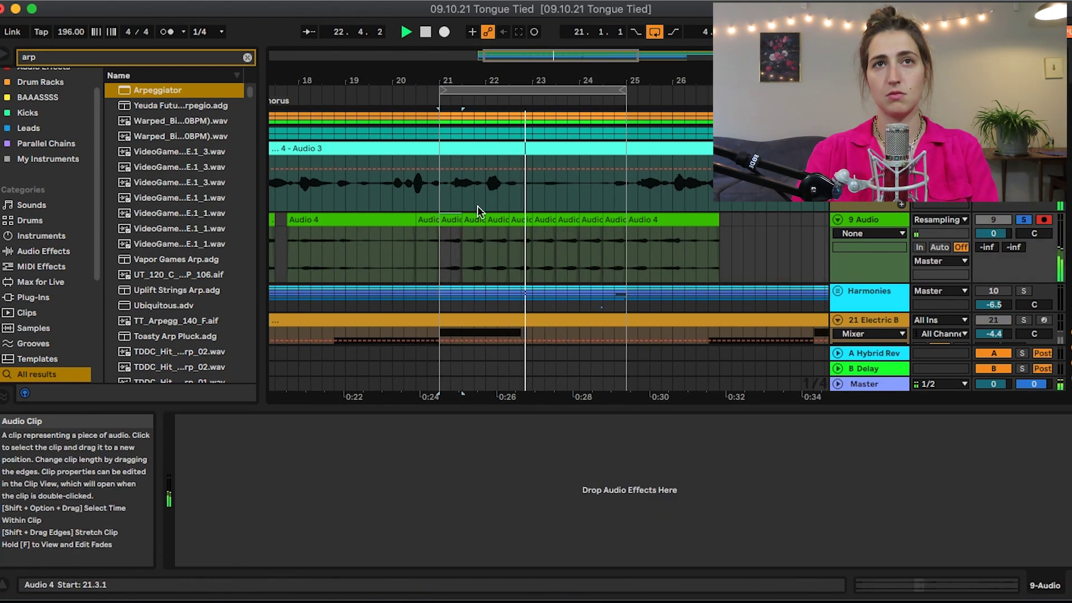
pyautogui.moveTo(484, 398); pyautogui.dragTo(487, 394)
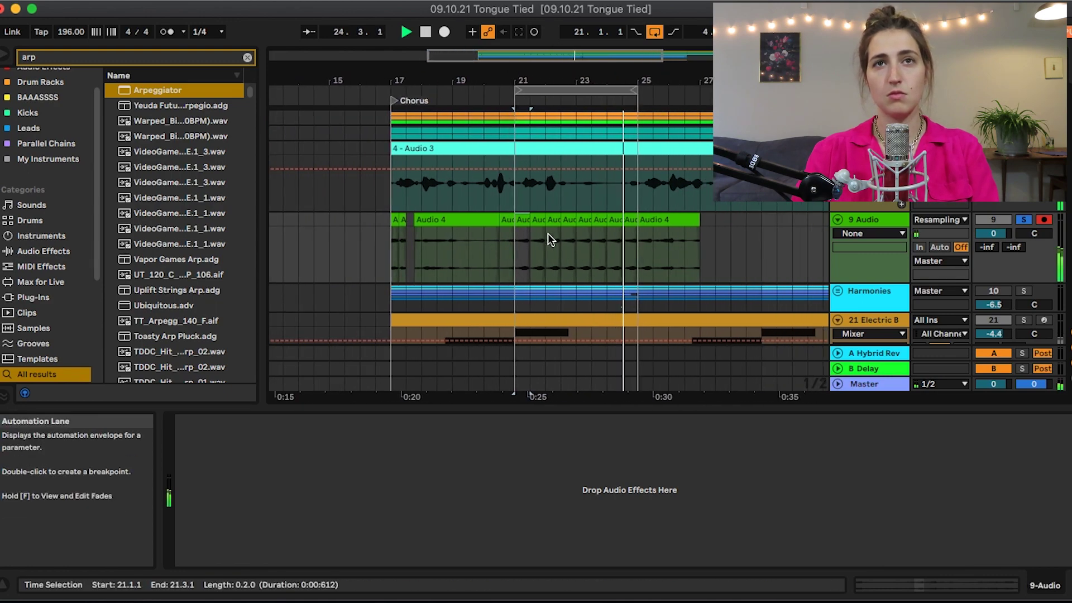
pyautogui.click(547, 234)
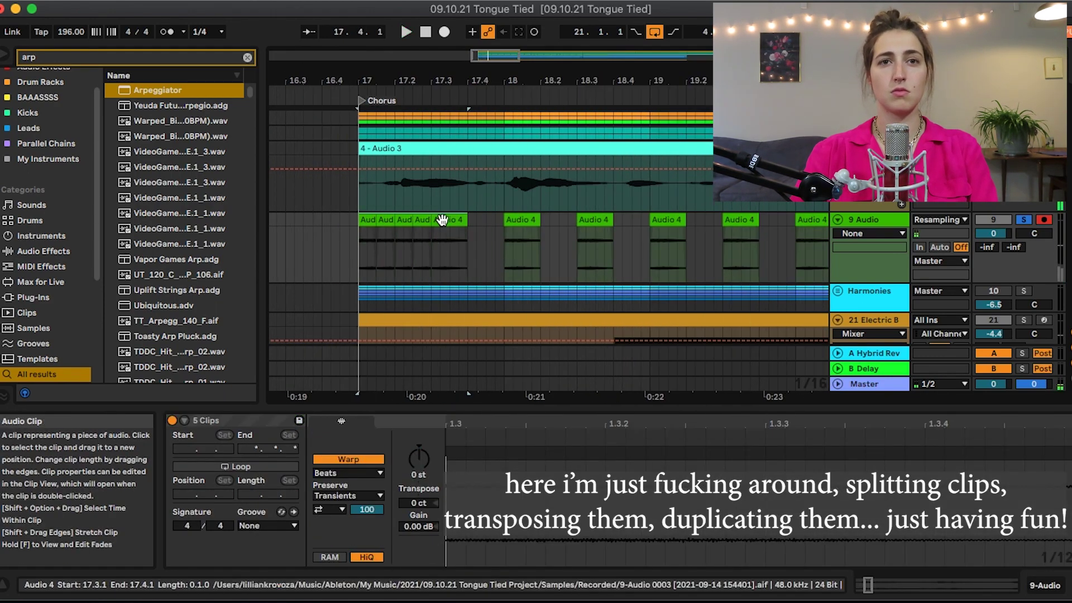
# Step: Consolidate the chopped vocal clips from 17.1.1 to 21.1.1 and ramp the transposition envelope above +12 st between 2 and 2.2 in the clip
pyautogui.press('super+j')
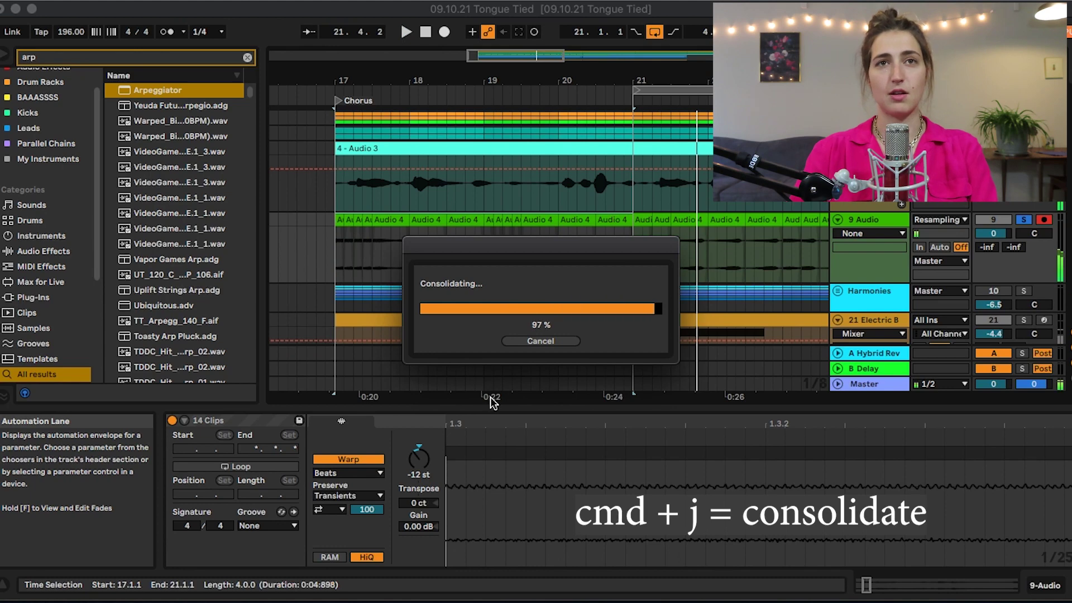
pyautogui.click(409, 421)
pyautogui.click(343, 450)
pyautogui.click(335, 461)
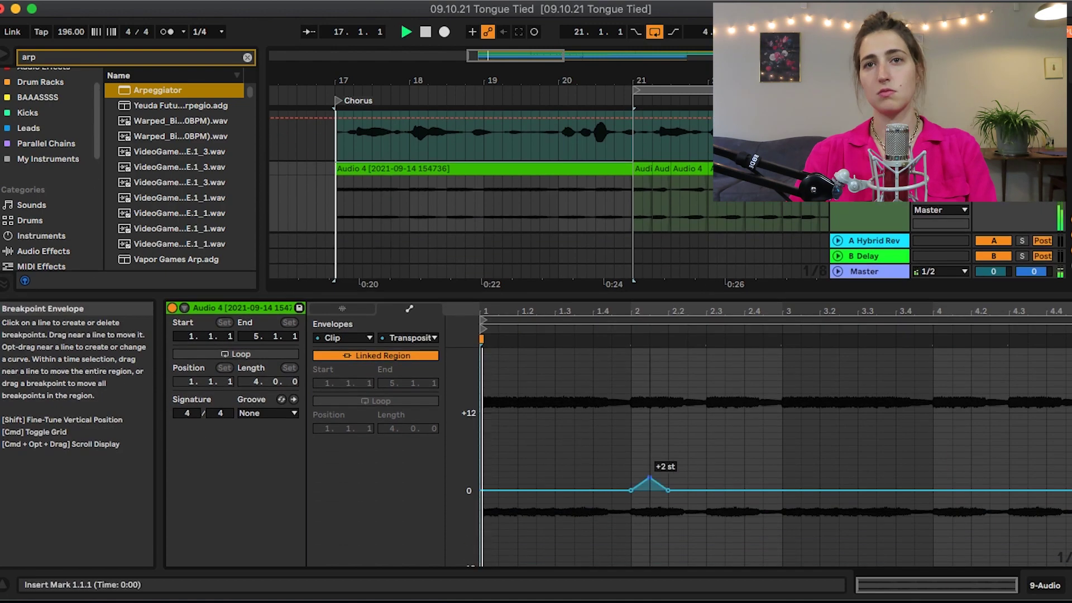
pyautogui.press('space')
pyautogui.moveTo(667, 477); pyautogui.dragTo(666, 393)
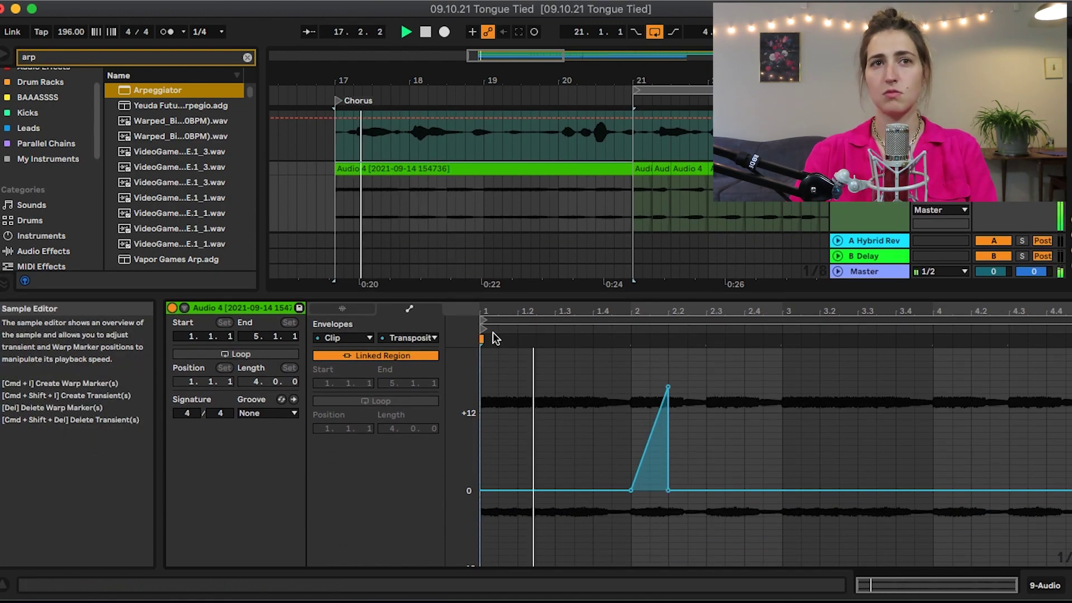
pyautogui.scroll(2, 529, 190)
pyautogui.click(459, 151)
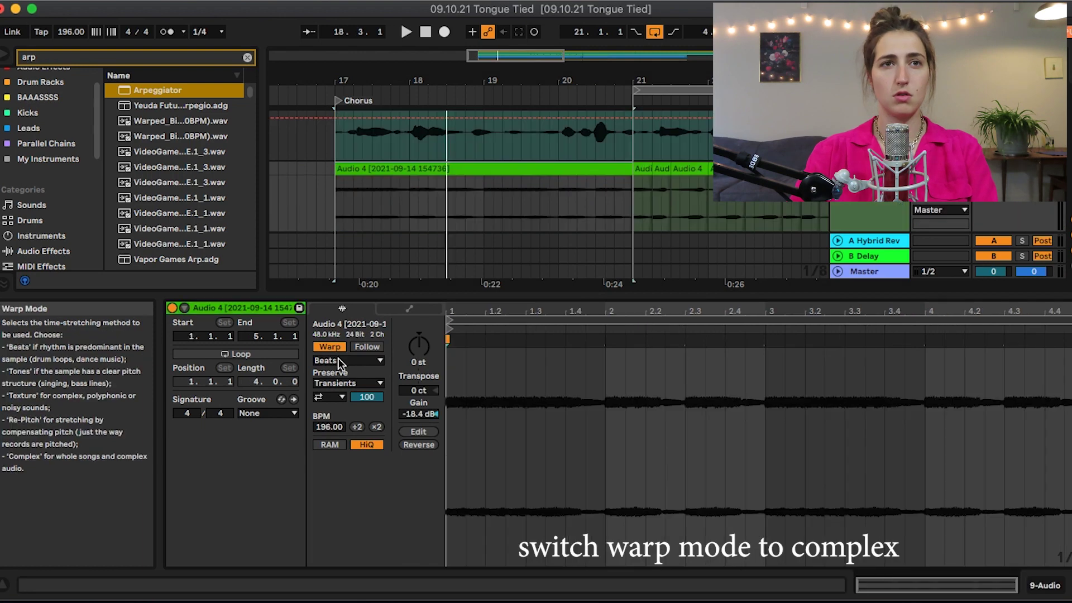
# Step: Set the consolidated vocal clip's warp mode to Complex and consolidate the rearranged vocal chops
pyautogui.click(337, 360)
pyautogui.click(341, 417)
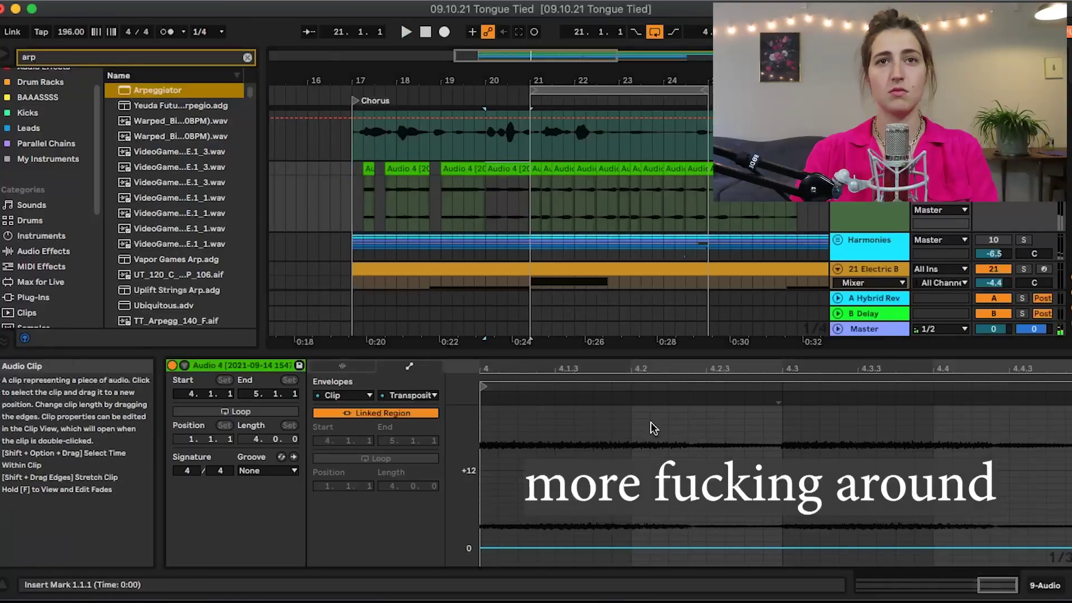
pyautogui.press('super+j')
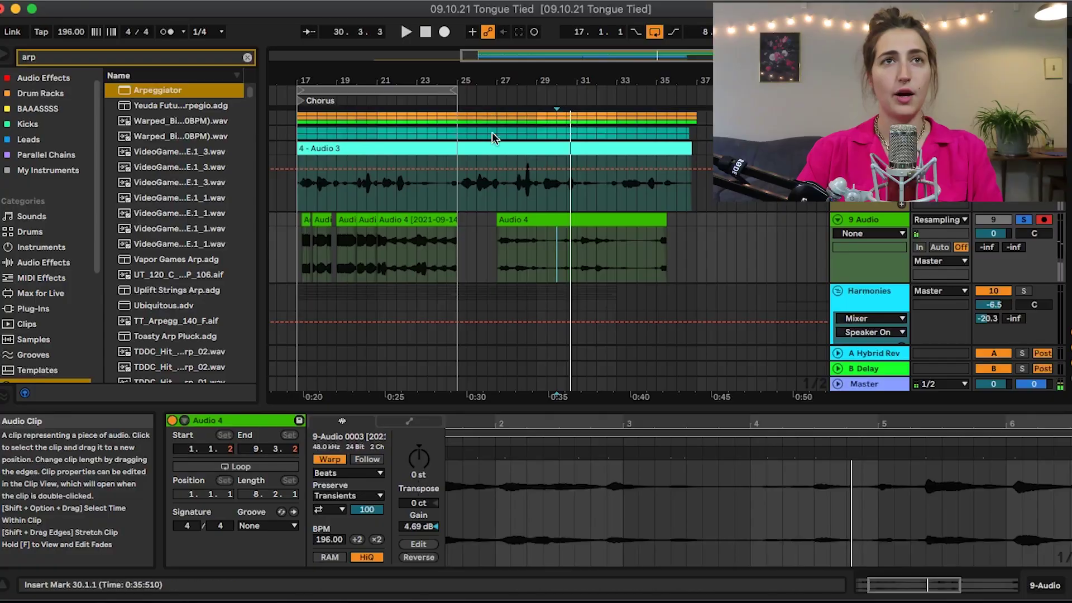
# Step: Insert a new MIDI track below 9 Audio, search the browser for "sampler" and load Sampler onto the track
pyautogui.click(524, 216)
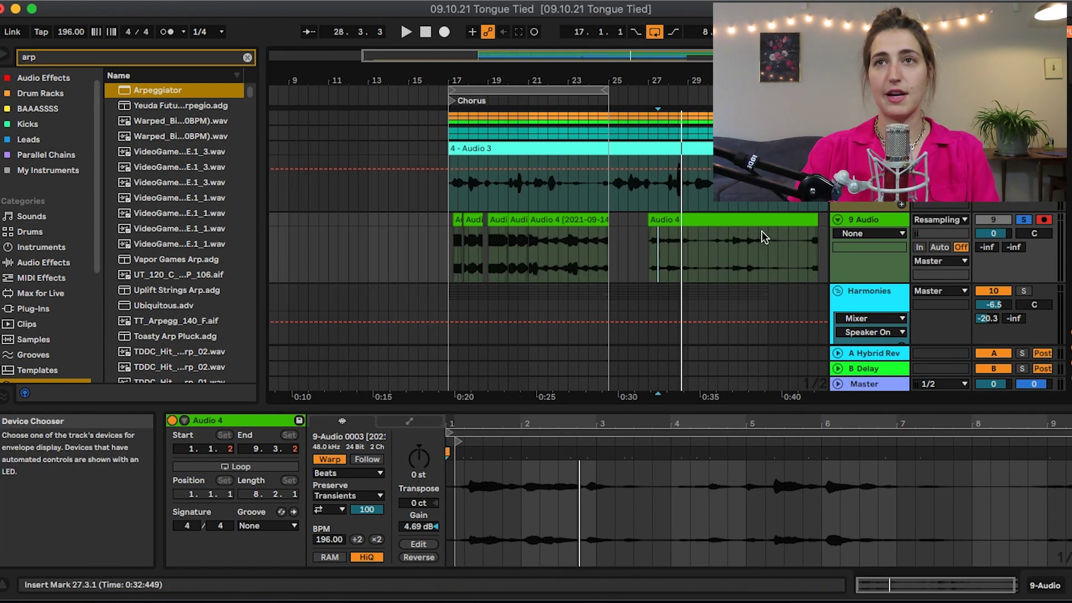
pyautogui.click(842, 223)
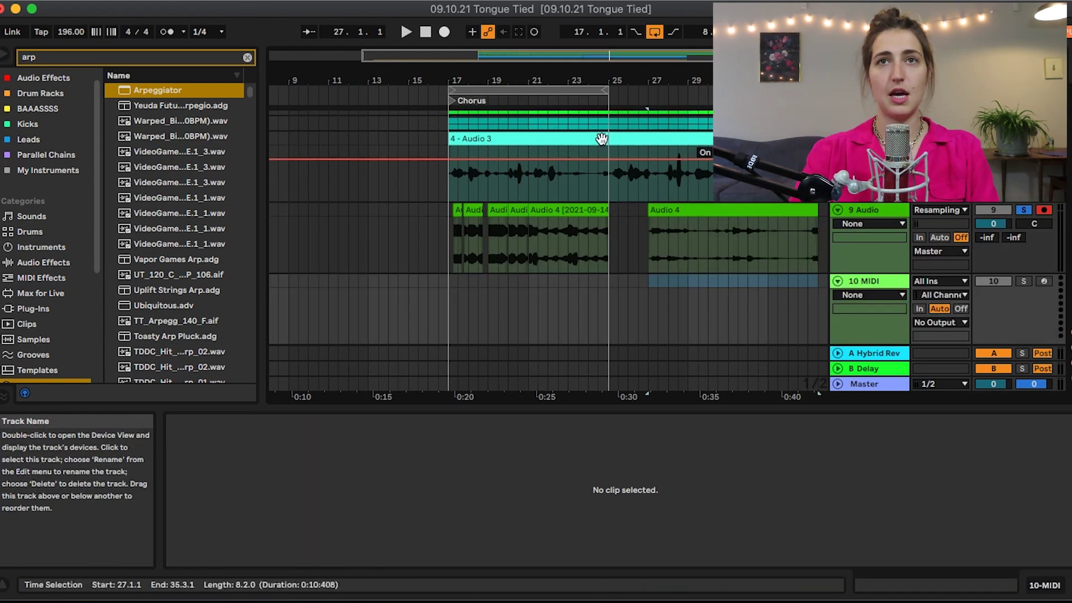
pyautogui.press('super+shift+t')
pyautogui.click(246, 58)
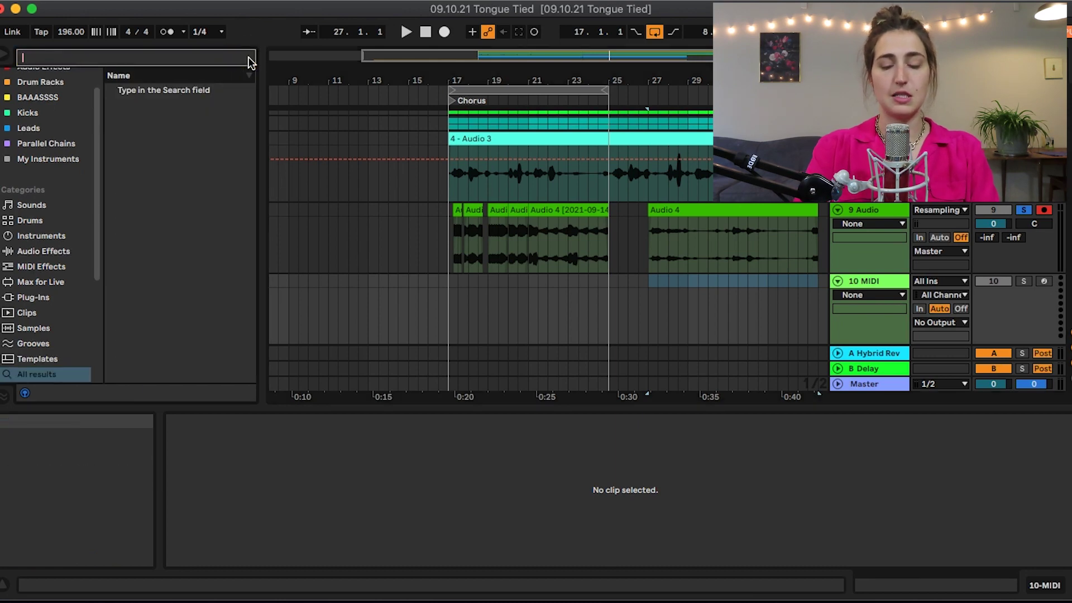
pyautogui.write('sampler')
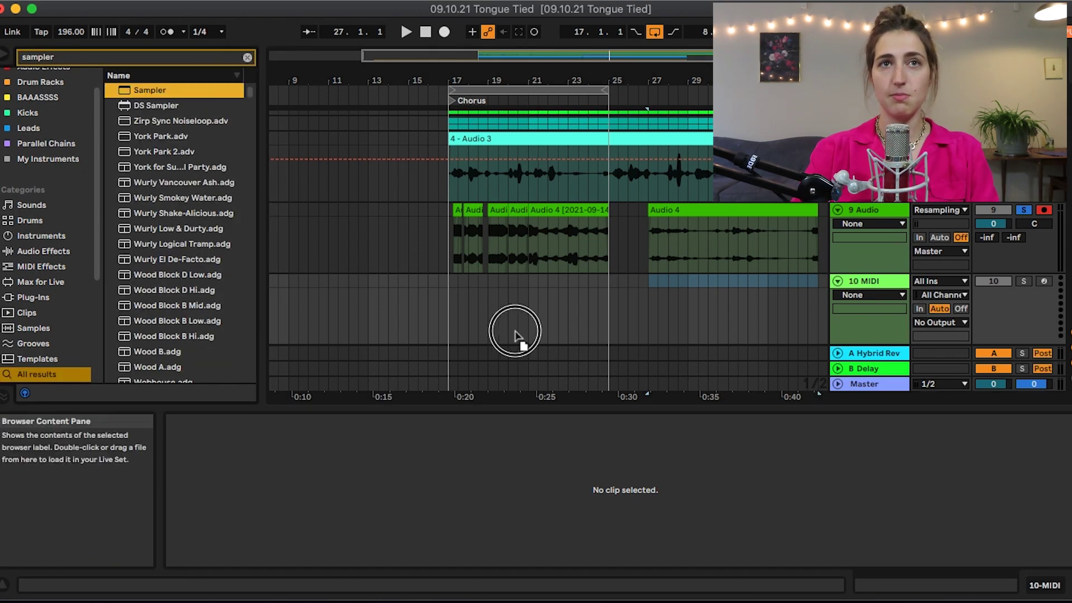
pyautogui.moveTo(587, 301); pyautogui.dragTo(580, 296)
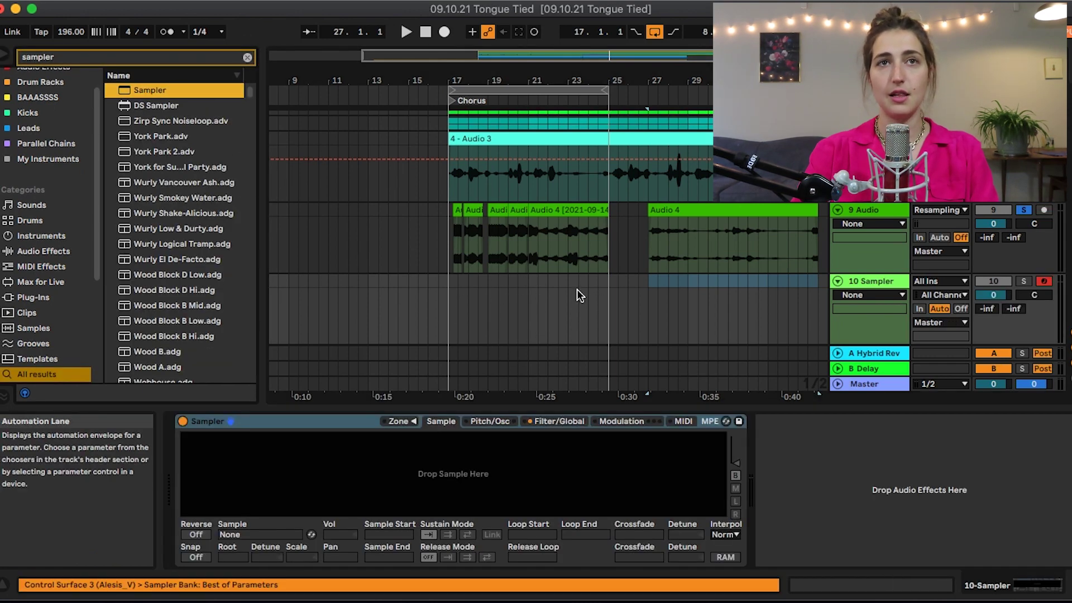
# Step: Convert Sampler to Simpler, load the resampled vocal clip from bar 27 into it and set it to Slice mode
pyautogui.rightClick(330, 420)
pyautogui.click(352, 413)
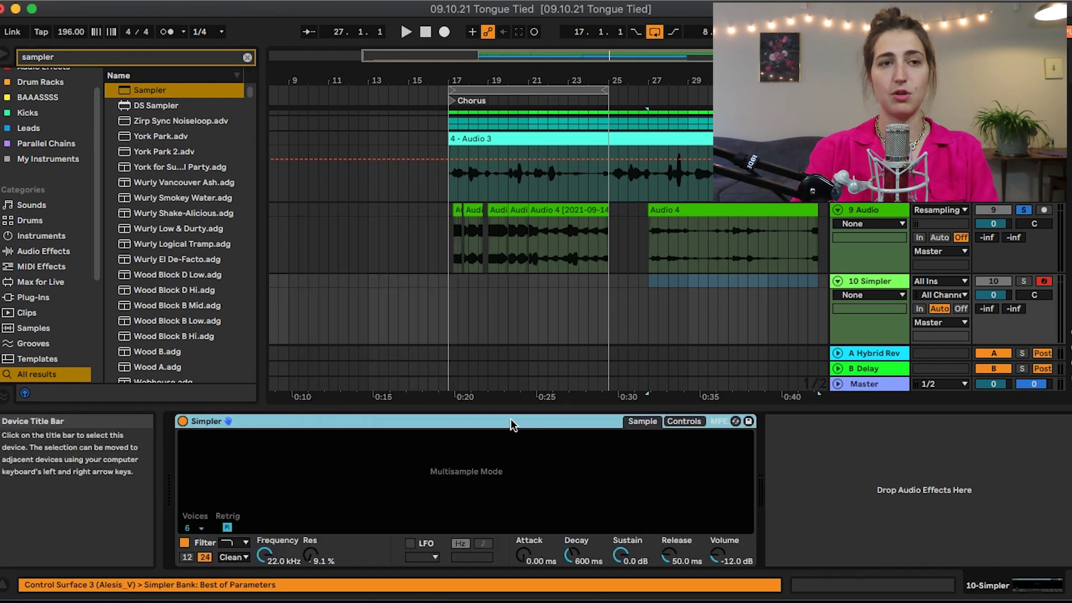
pyautogui.moveTo(681, 257); pyautogui.dragTo(359, 473)
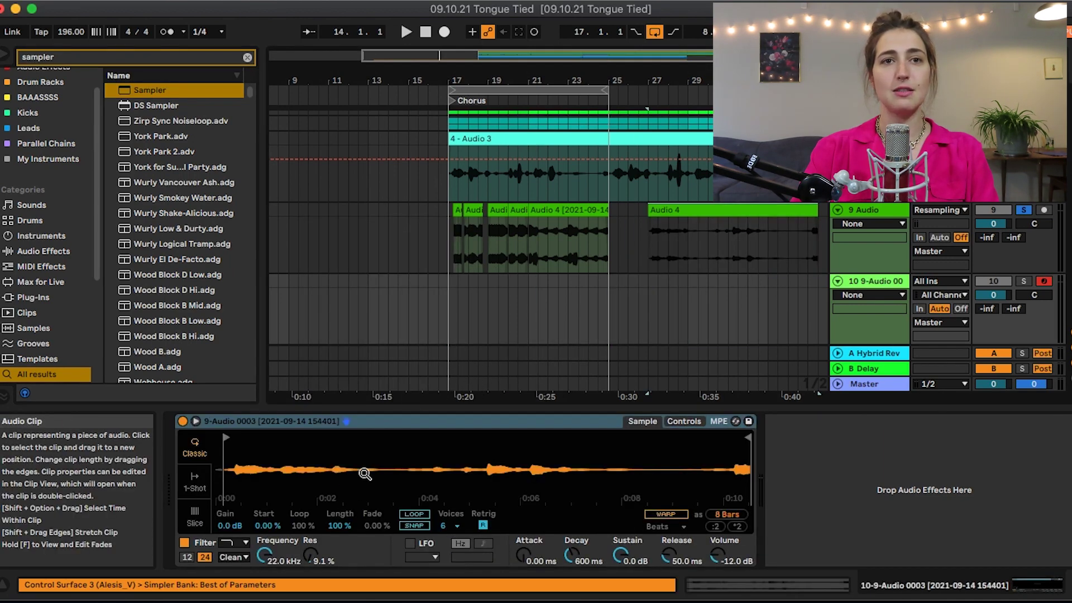
pyautogui.click(195, 517)
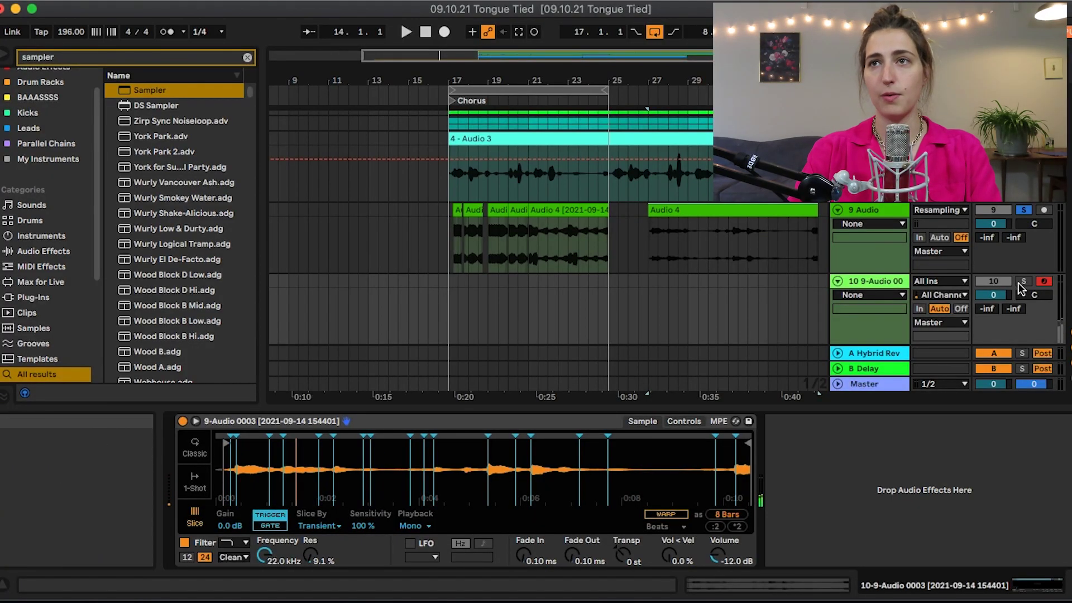
# Step: Set Simpler's volume to 17.1 dB and audition the vocal slices
pyautogui.moveTo(716, 555); pyautogui.dragTo(716, 540)
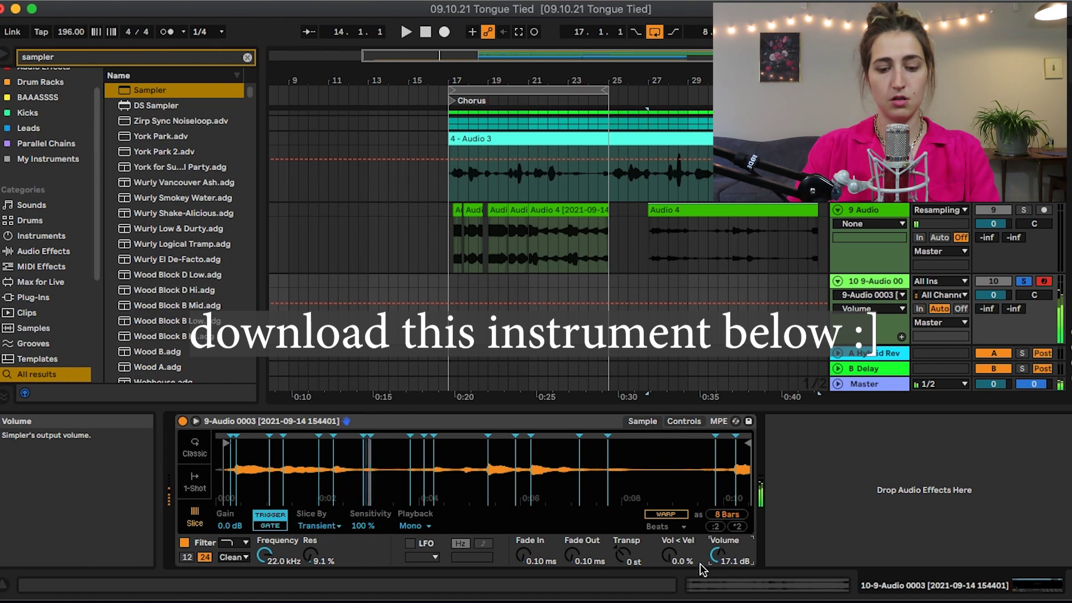
pyautogui.press('a')
pyautogui.press('s')
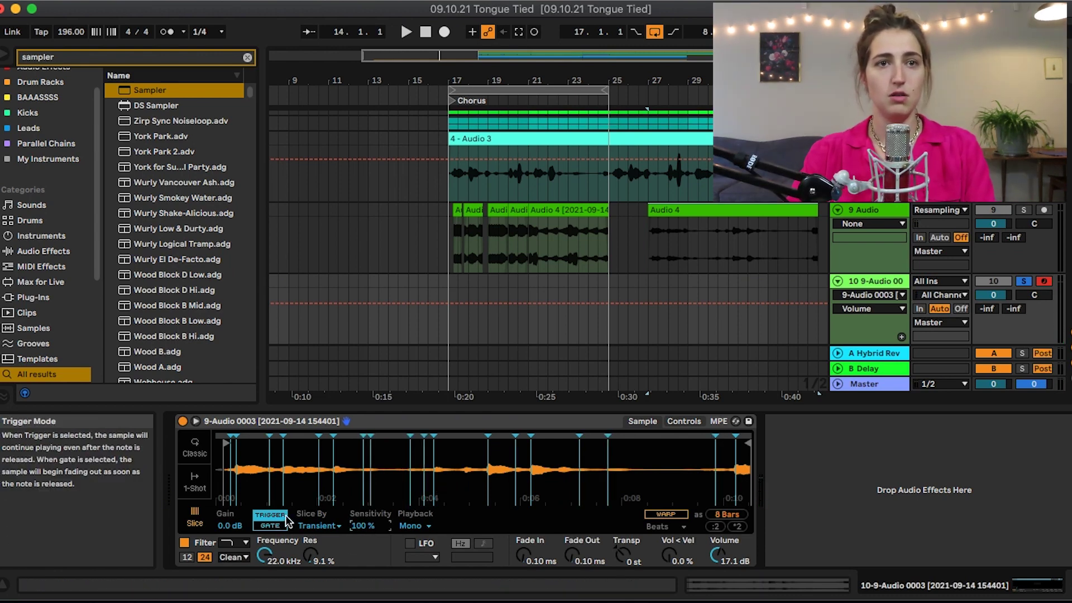
# Step: Set Simpler to slice the vocal sample by Beat with a 1/8 division
pyautogui.click(318, 525)
pyautogui.click(326, 550)
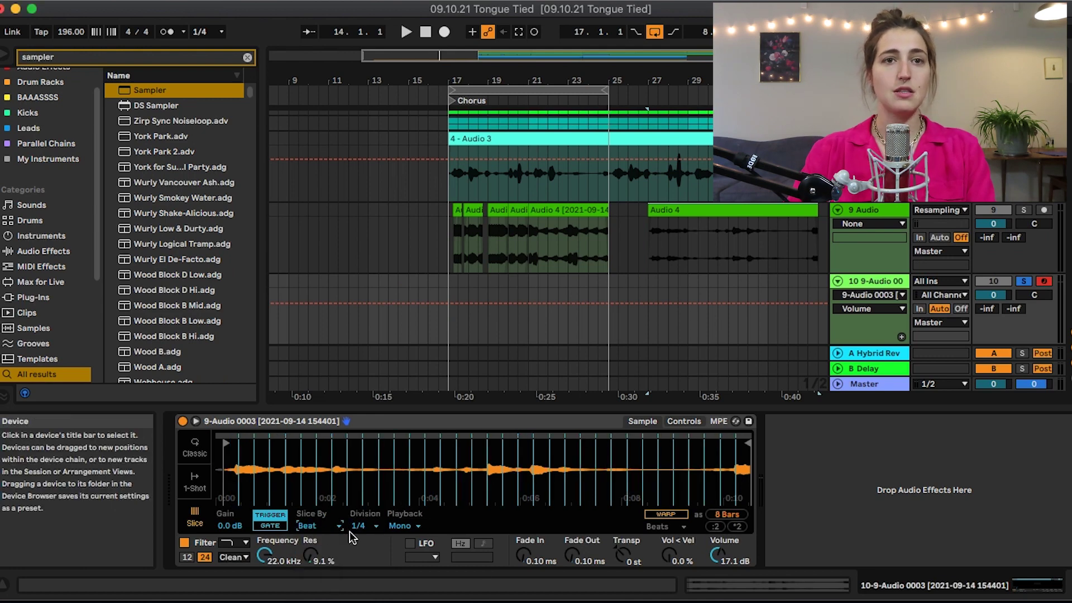
pyautogui.click(362, 527)
pyautogui.click(362, 416)
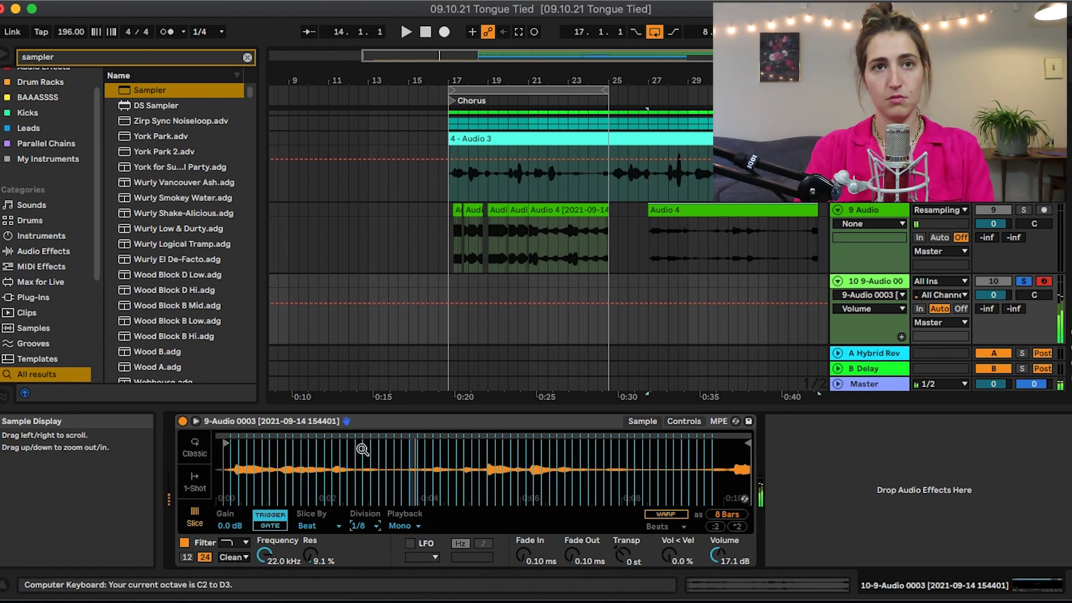
# Step: Insert a MIDI clip from bar 9 to bar 17 on the sliced vocal Simpler track
pyautogui.click(345, 277)
pyautogui.scroll(-10, 377, 268)
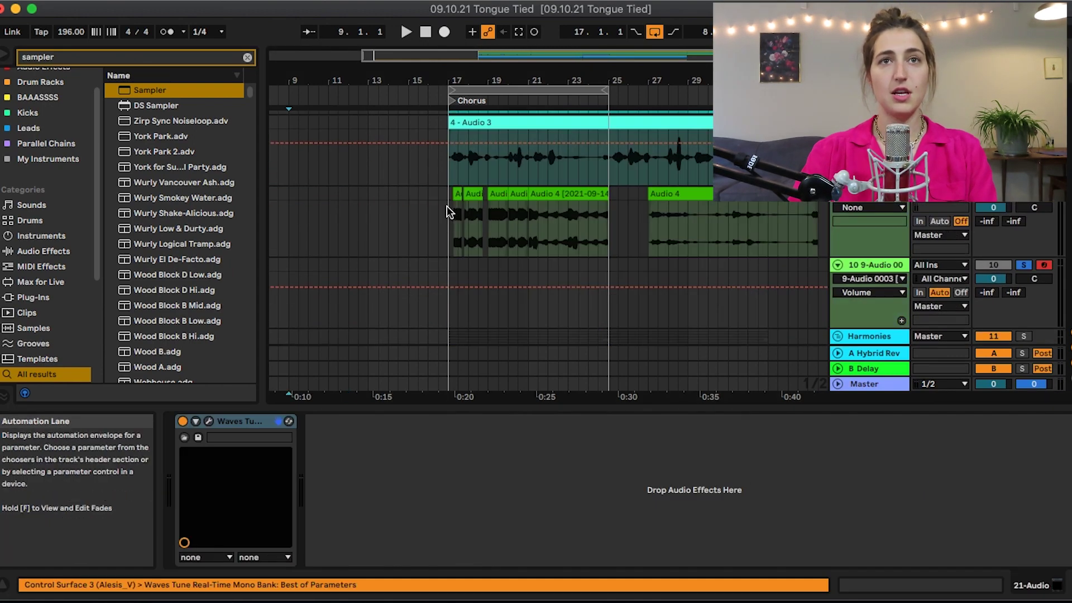
pyautogui.click(448, 275)
pyautogui.moveTo(449, 275); pyautogui.dragTo(288, 274)
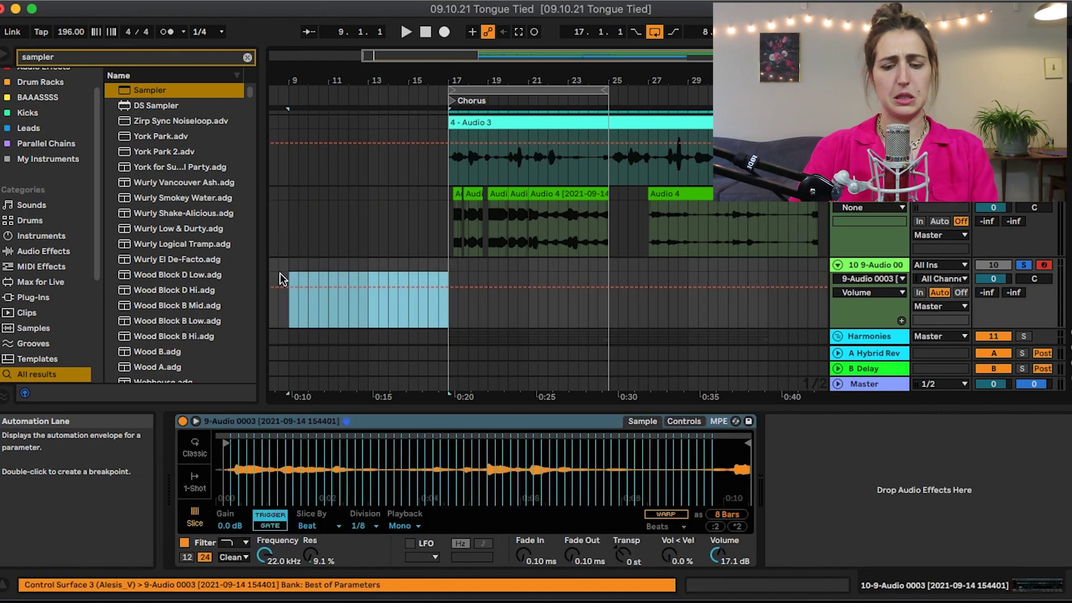
pyautogui.press('shift+super+m')
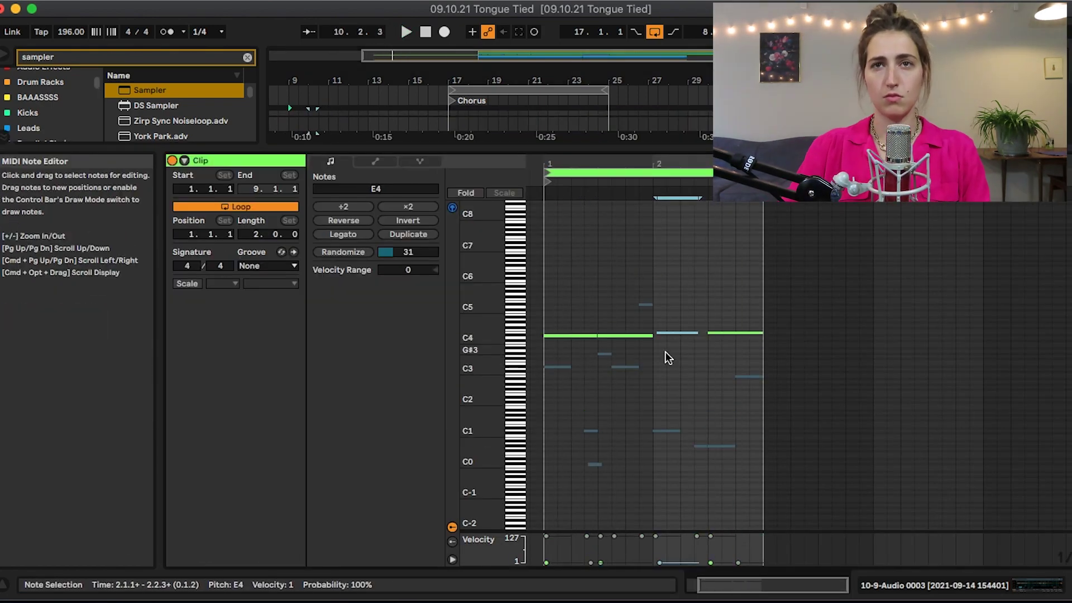
pyautogui.click(789, 274)
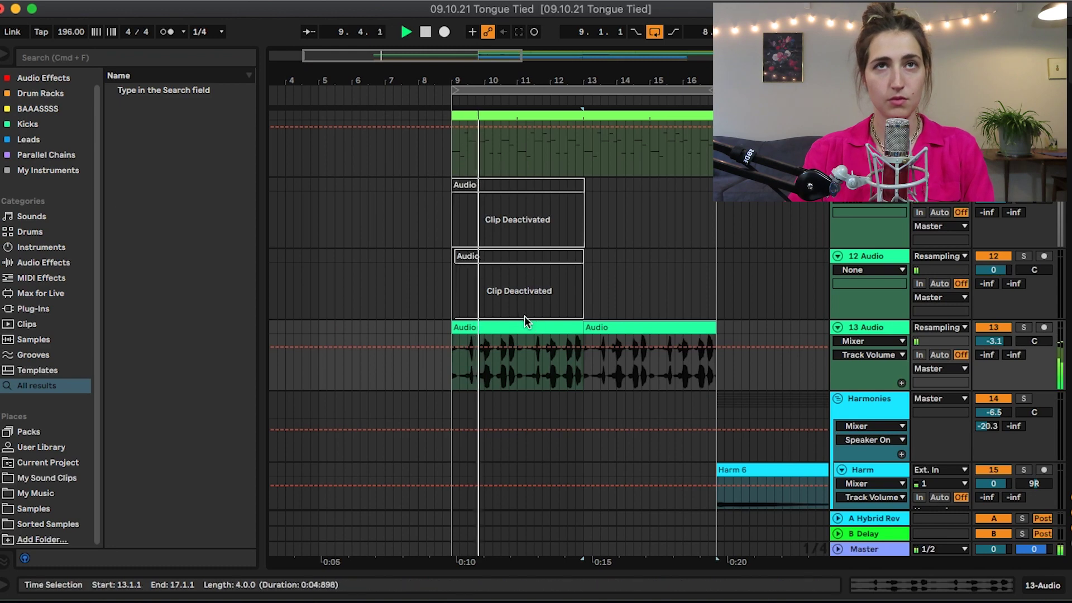
# Step: Play back the resampled vocal clip starting at 9.1.1 on track 13 and display that track's devices
pyautogui.click(522, 321)
pyautogui.click(522, 328)
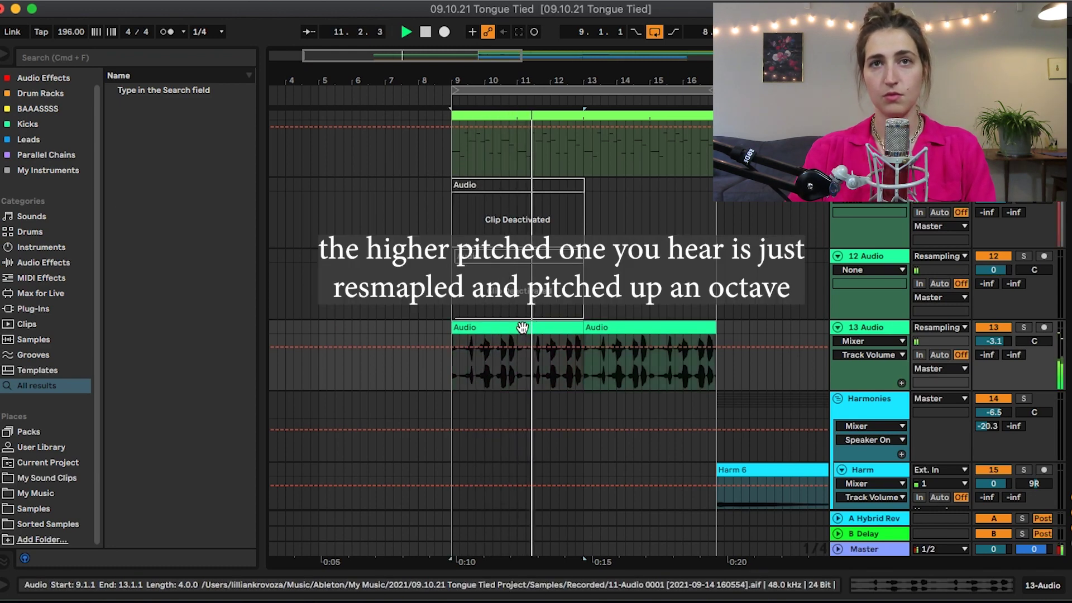
pyautogui.doubleClick(876, 328)
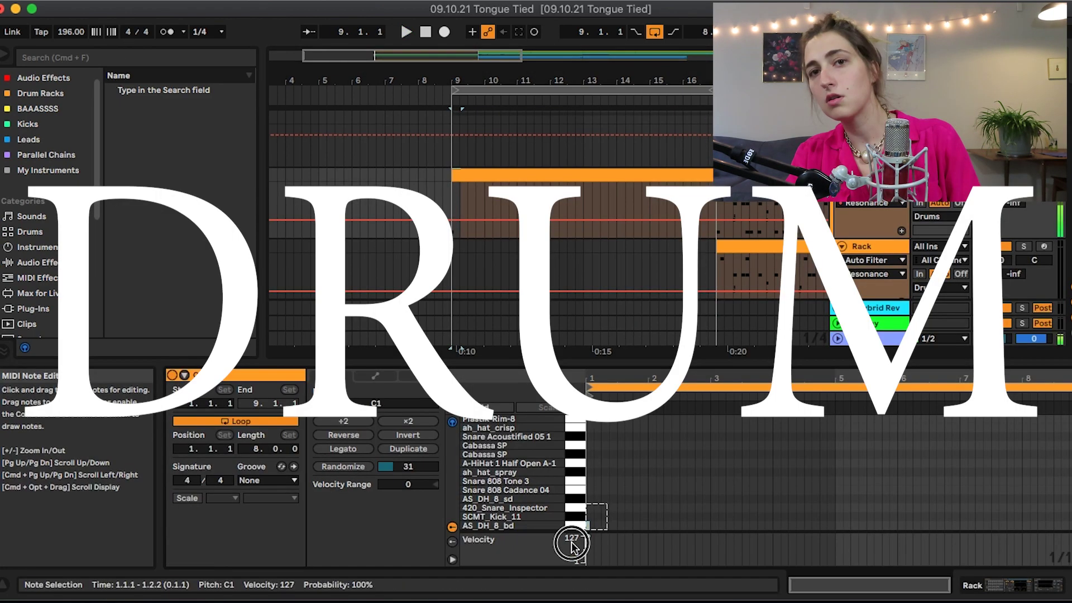
# Step: Add a note at 1.2.4 in the drum clip and raise it pad by pad to Cabassa SP
pyautogui.doubleClick(613, 479)
pyautogui.press('Up')
pyautogui.press('Up')
pyautogui.press('Up')
pyautogui.press('Up')
pyautogui.press('Up')
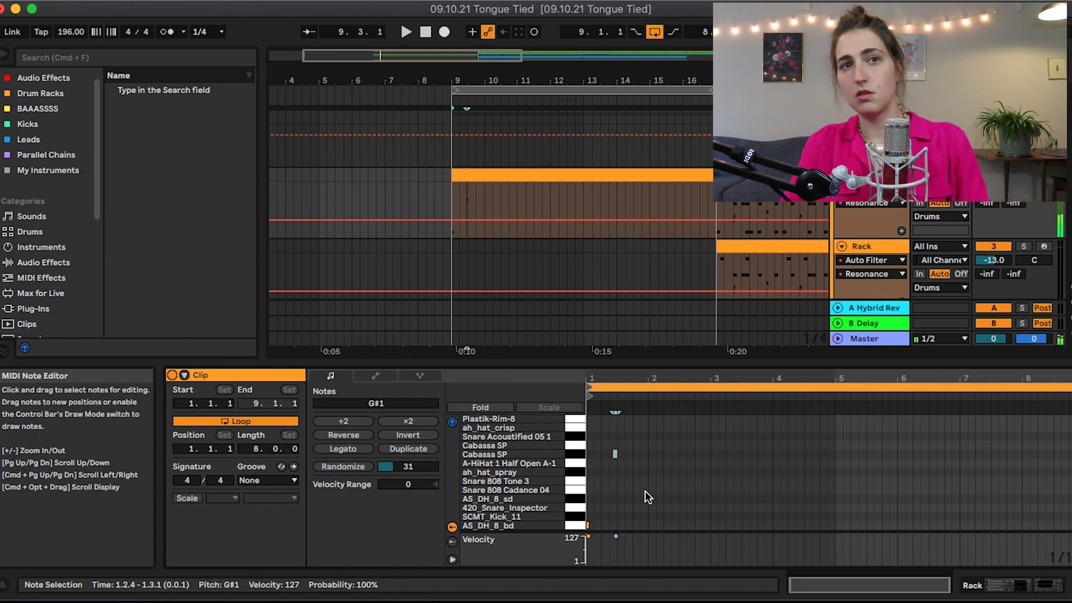
pyautogui.scroll(3, 672, 453)
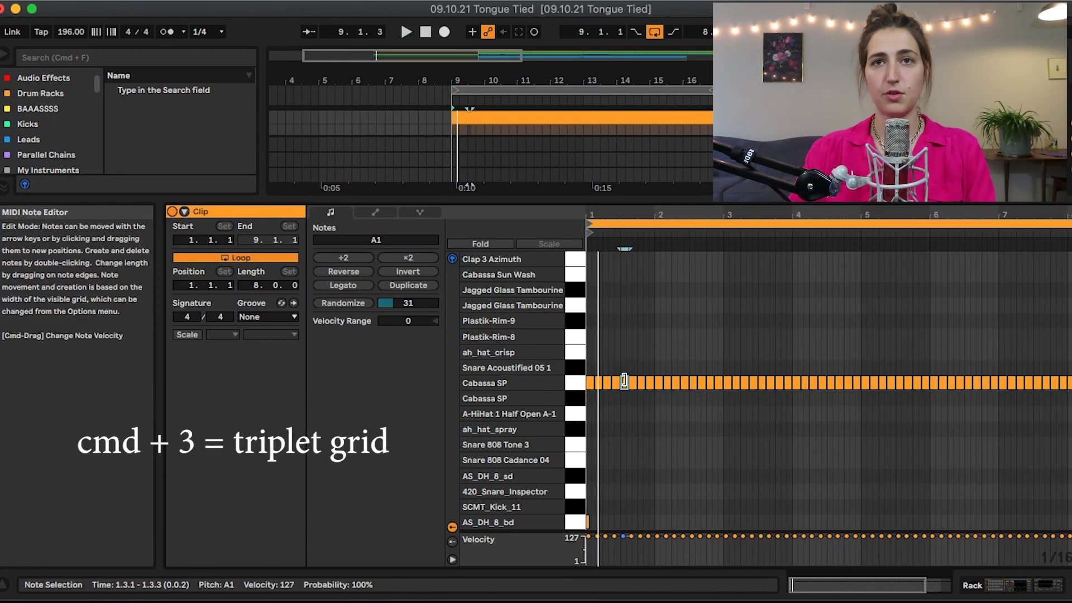
# Step: Audition the Cabassa SP pattern and split the note at 2.3.3 into shorter notes on a smaller grid
pyautogui.press('space')
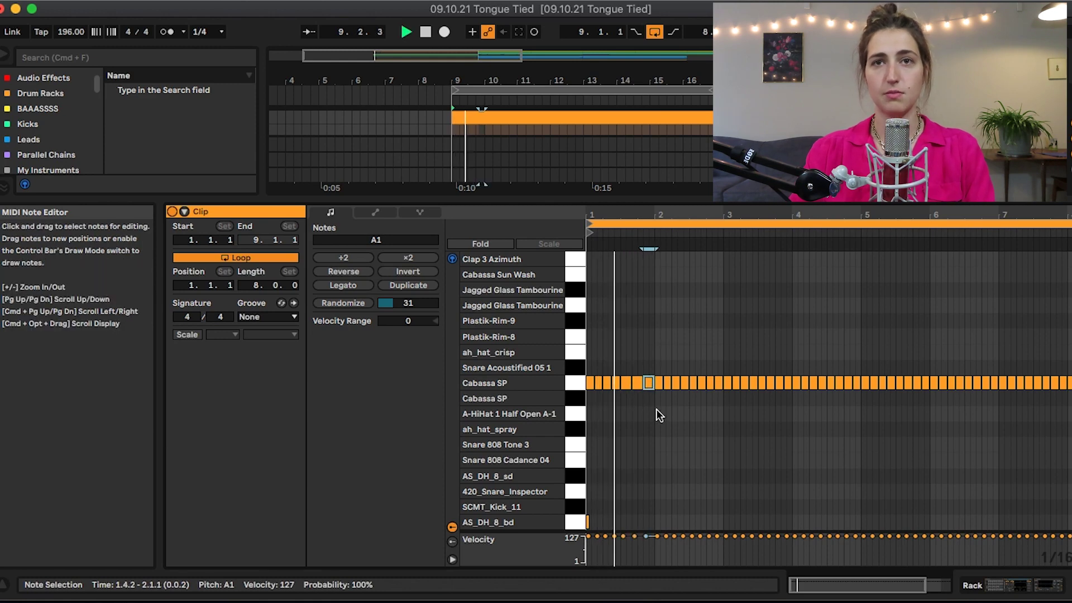
pyautogui.click(701, 383)
pyautogui.press('b')
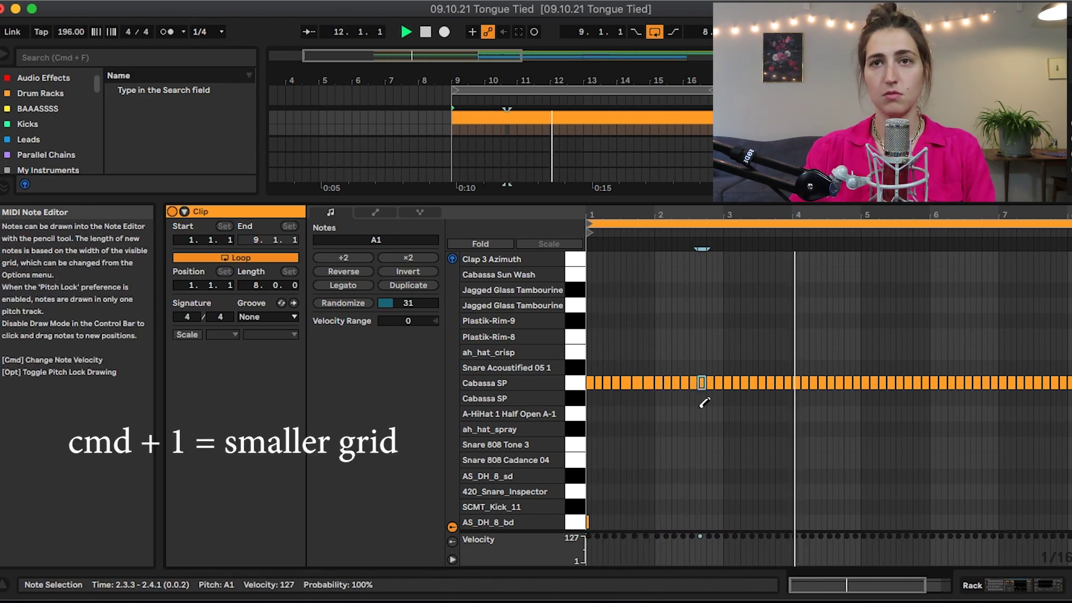
pyautogui.press('b')
pyautogui.press('space')
# Step: Draw a longer Cabassa SP note at the start of bar 4 on a bigger grid and audition the pattern
pyautogui.press('b')
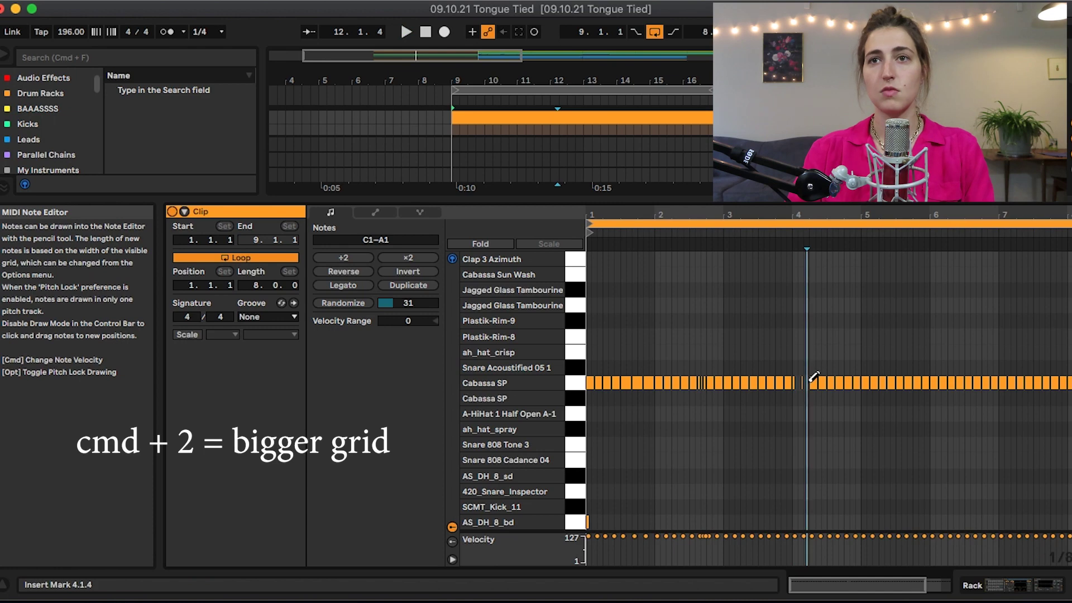
pyautogui.click(804, 382)
pyautogui.press('b')
pyautogui.click(821, 383)
pyautogui.press('space')
# Step: Rework the Cabassa SP notes between 1.3.1 and 2.1.1 and open short gaps in bars 1 and 2 of the pattern
pyautogui.moveTo(651, 395); pyautogui.dragTo(623, 380)
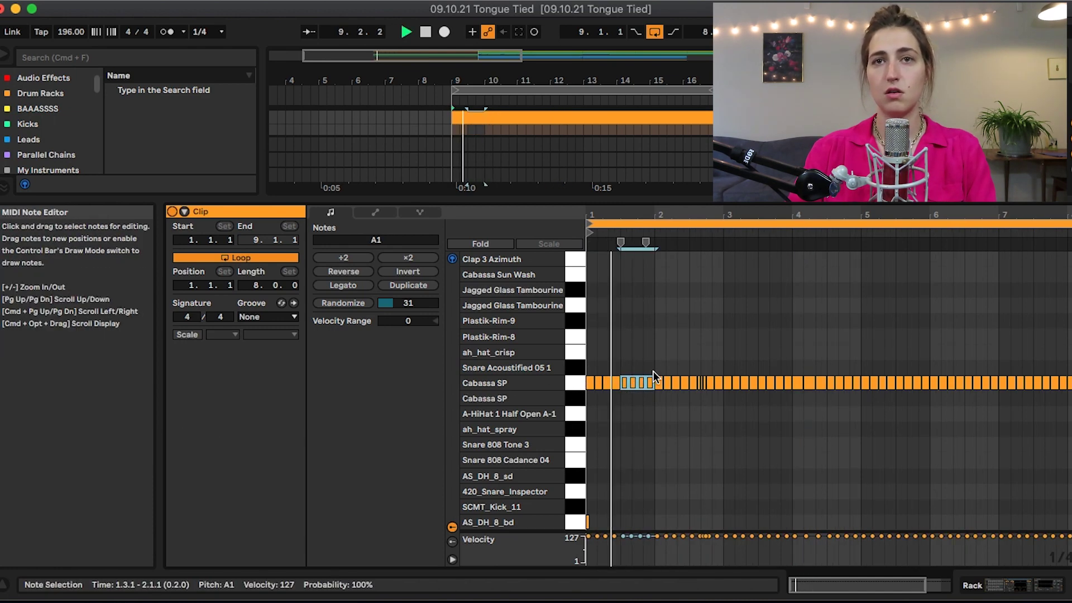
pyautogui.press('space')
pyautogui.press('b')
pyautogui.press('b')
pyautogui.click(685, 384)
pyautogui.press('space')
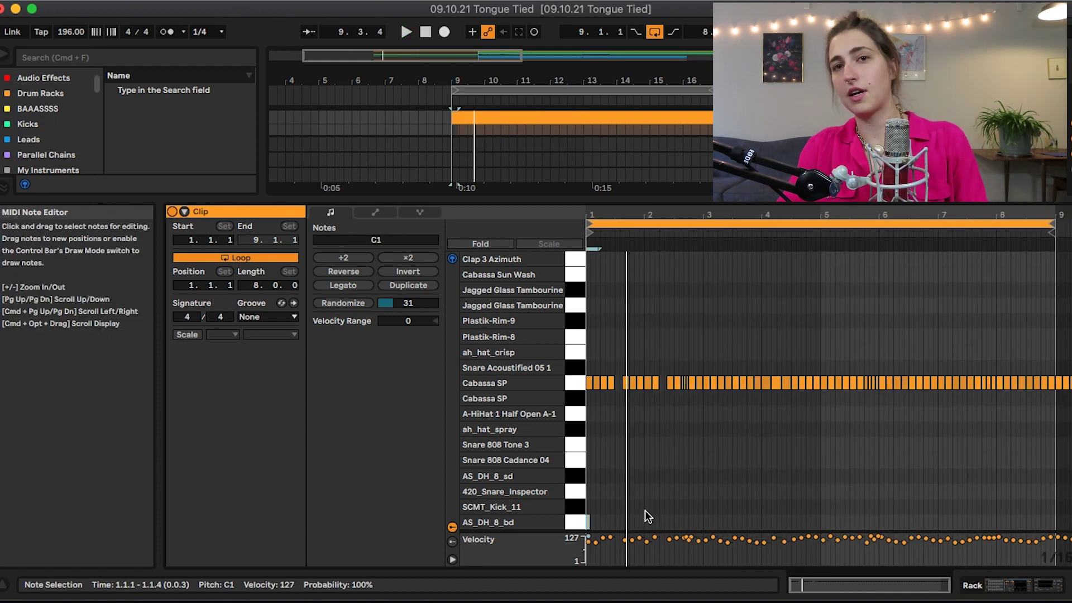
# Step: Duplicate the kick note on the AS_DH_8_bd pad and move the copy four grid steps forward
pyautogui.press('super+d')
pyautogui.press('Right')
pyautogui.press('Right')
pyautogui.press('Right')
pyautogui.press('Right')
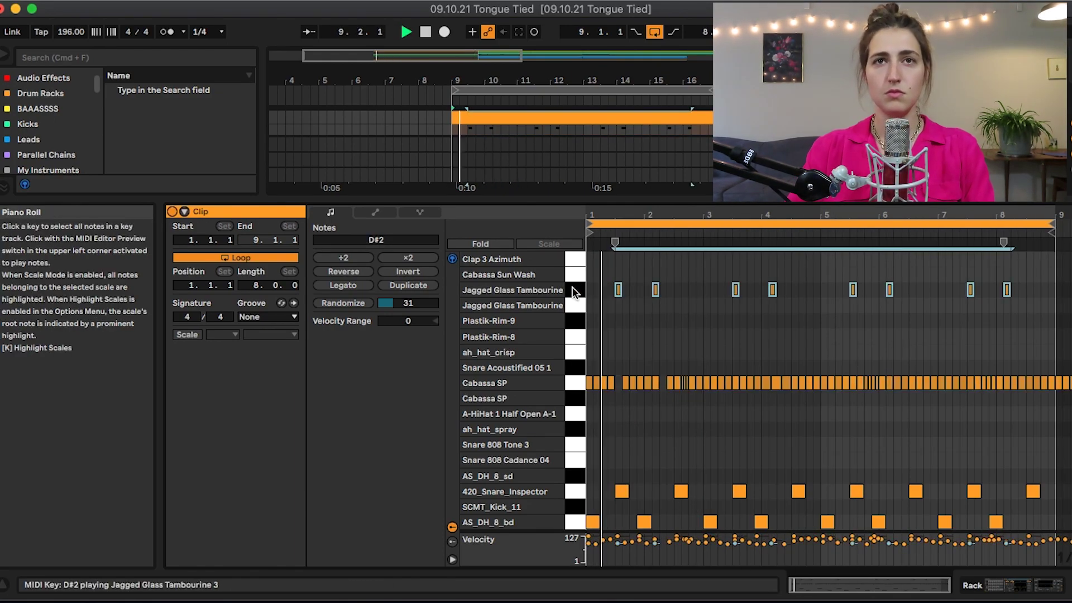
# Step: Delete all Jagged Glass Tambourine notes from the drum clip and give the arrangement more room above the note editor
pyautogui.press('Delete')
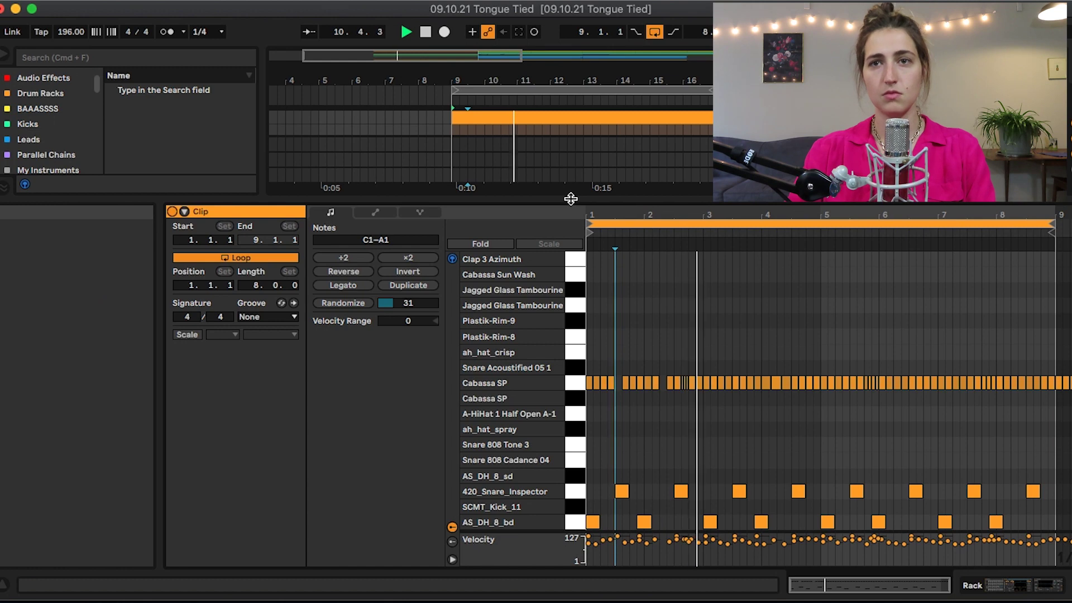
pyautogui.moveTo(571, 199); pyautogui.dragTo(571, 408)
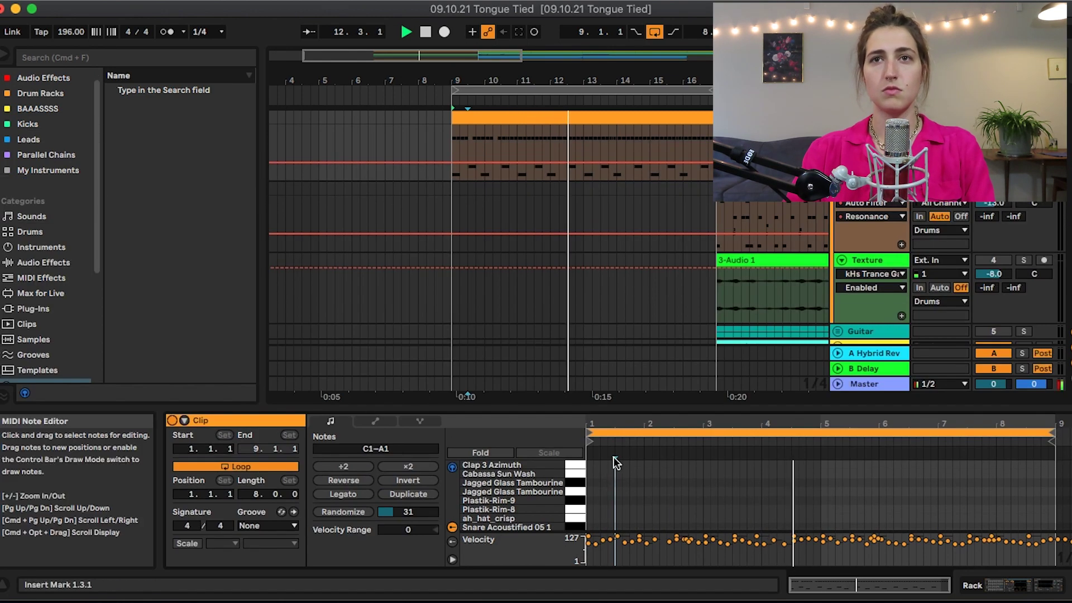
pyautogui.click(837, 248)
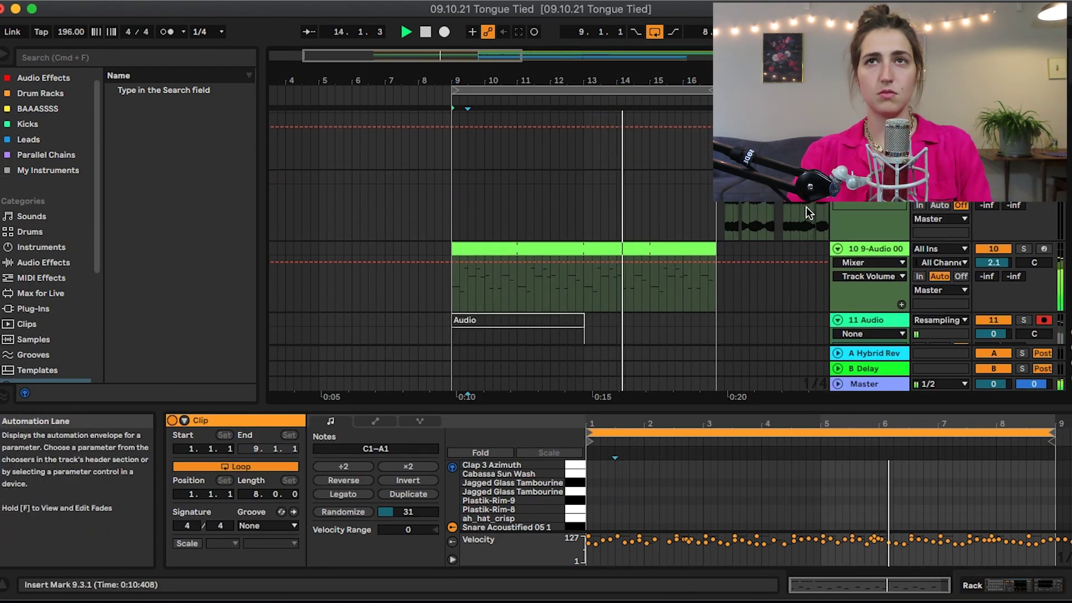
pyautogui.moveTo(678, 80); pyautogui.dragTo(678, 62)
pyautogui.moveTo(632, 90)
pyautogui.mouseDown()
pyautogui.moveTo(665, 89)
pyautogui.moveTo(630, 97)
pyautogui.mouseUp()
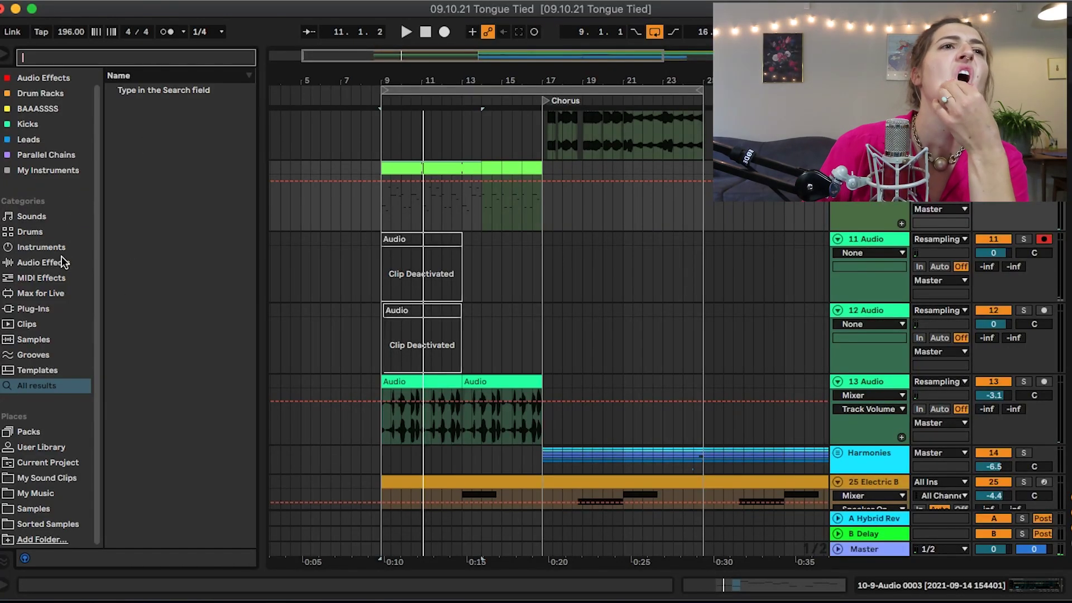
# Step: Browse the Audio Effects and Max for Live categories in the browser
pyautogui.click(63, 262)
pyautogui.click(61, 290)
pyautogui.click(59, 305)
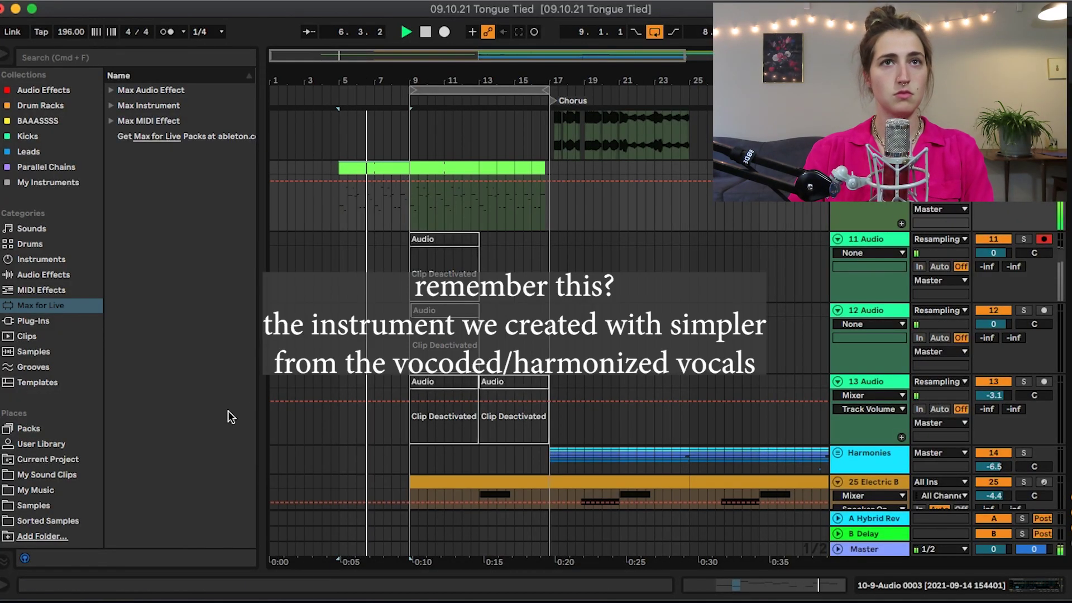
# Step: Audition the intro and extend the vocal instrument clip on track 10 back to bar 1
pyautogui.click(375, 222)
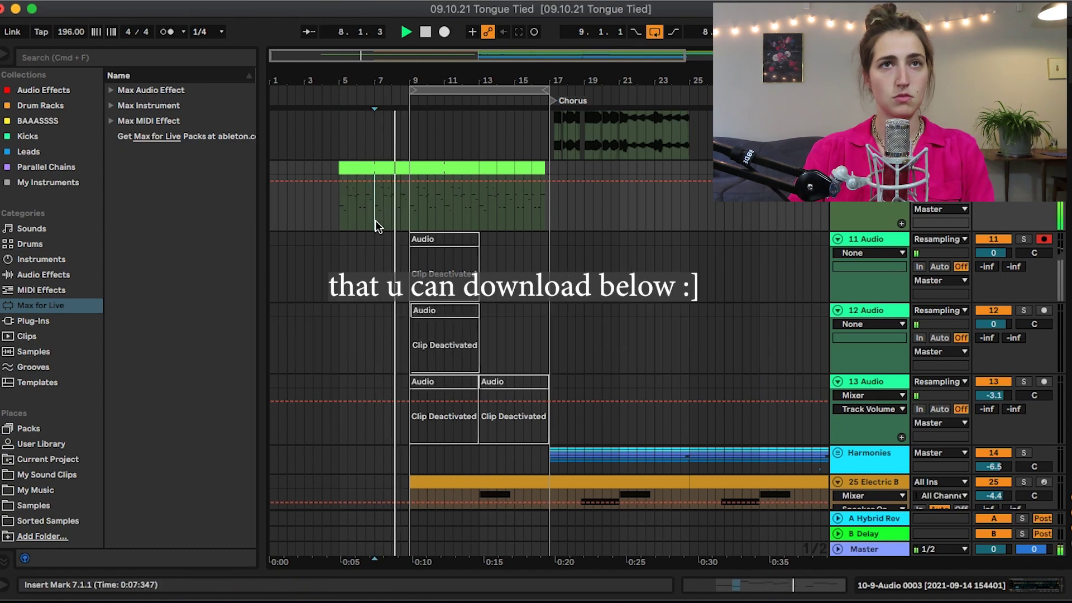
pyautogui.scroll(10, 438, 175)
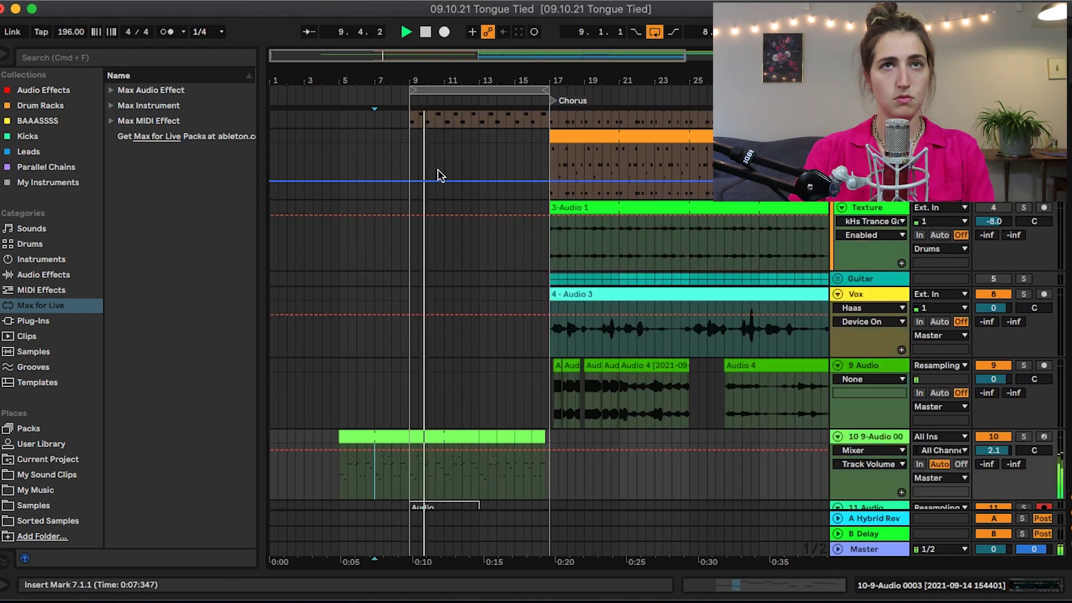
pyautogui.click(444, 132)
pyautogui.press('space')
pyautogui.scroll(-6, 448, 159)
pyautogui.scroll(-5, 448, 158)
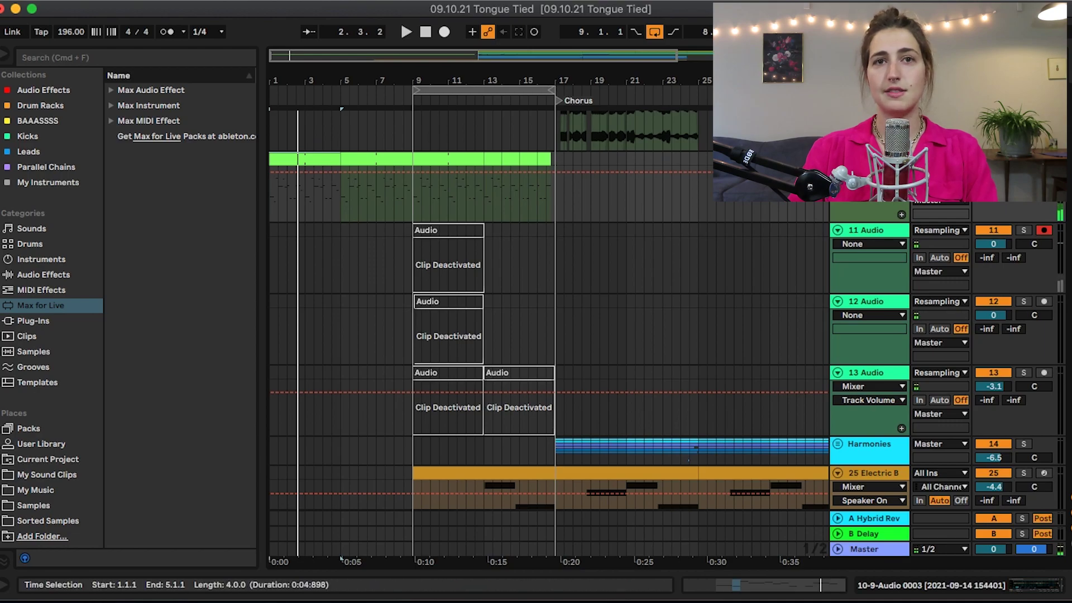
pyautogui.scroll(-3, 751, 205)
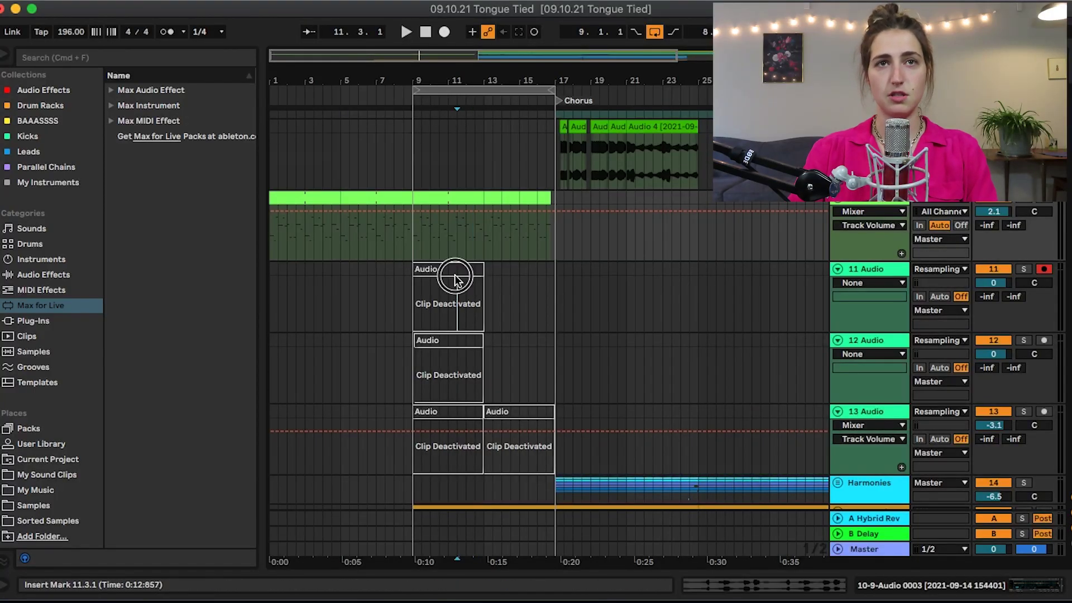
# Step: Activate the resampled vocal clip at bar 9 on 11 Audio and play it soloed
pyautogui.click(456, 270)
pyautogui.press('0')
pyautogui.press('space')
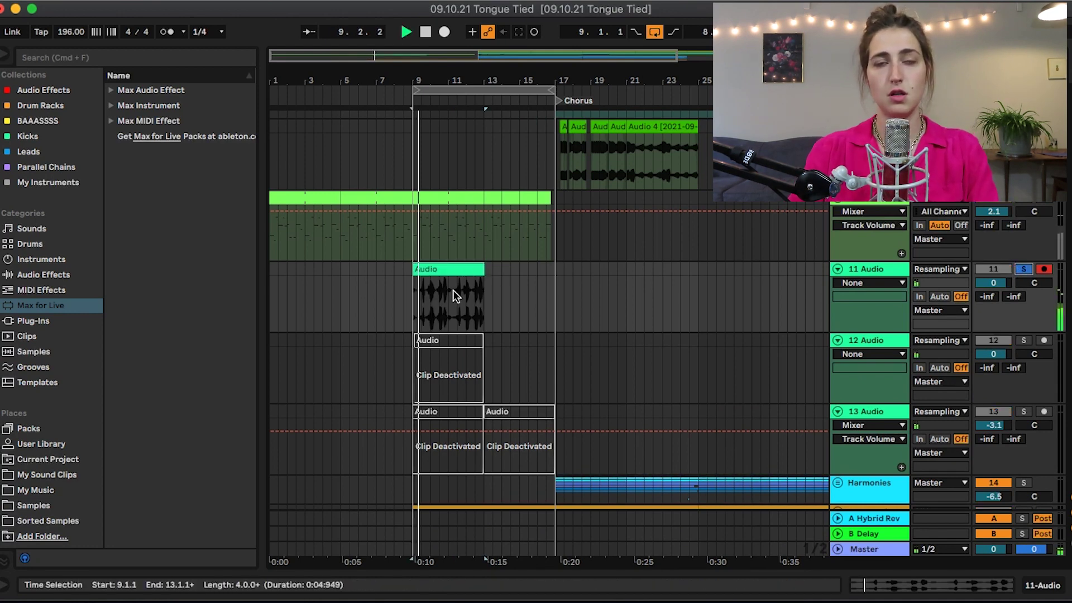
# Step: Open the sample settings of the 11 Audio clip and choose Beats as its warp mode
pyautogui.doubleClick(434, 270)
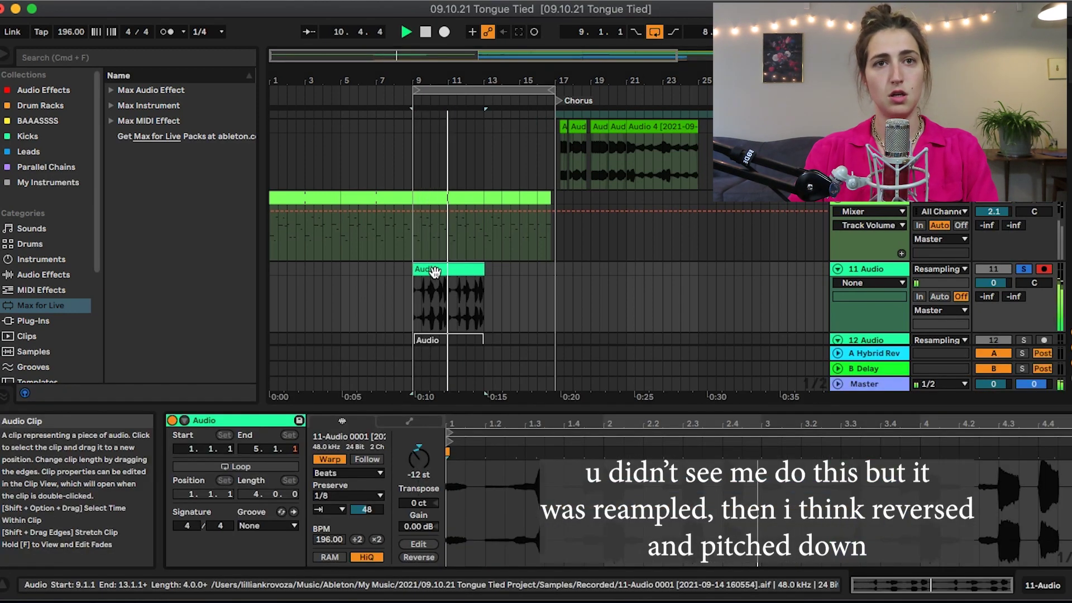
pyautogui.click(349, 473)
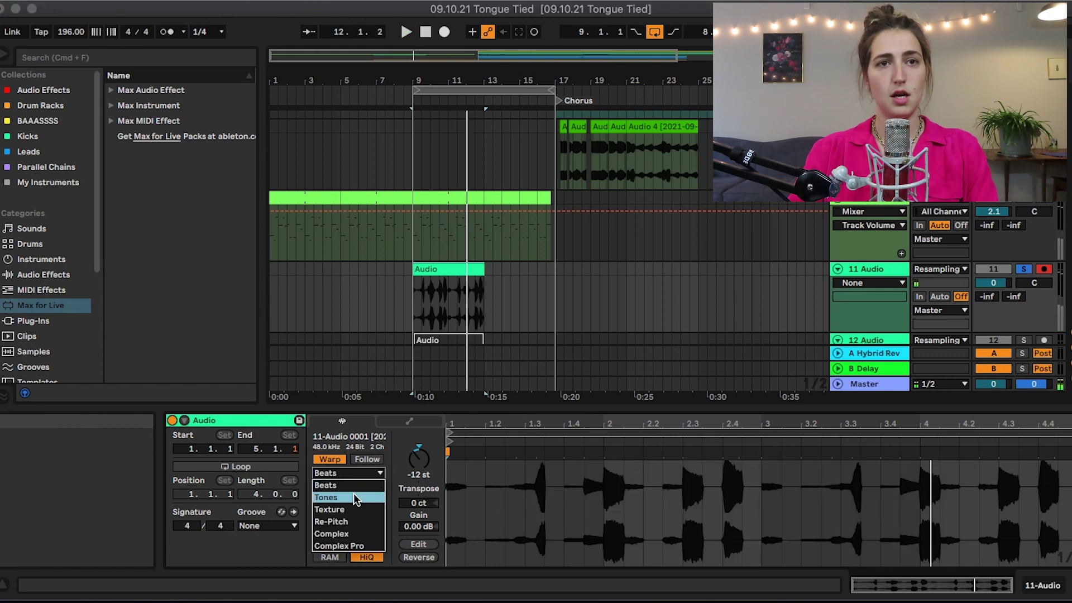
pyautogui.click(335, 485)
# Step: Place a copy of the 11 Audio clip at bar 1, set its warp mode to Re-Pitch and audition it
pyautogui.click(467, 274)
pyautogui.press('super+d')
pyautogui.moveTo(496, 273); pyautogui.dragTo(291, 291)
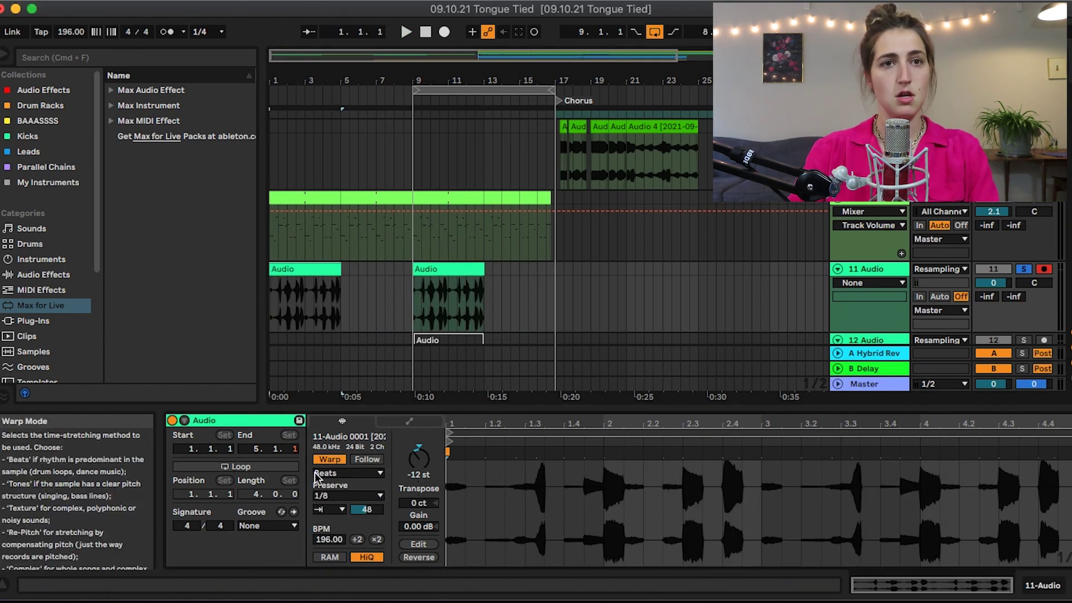
pyautogui.click(348, 473)
pyautogui.click(335, 525)
pyautogui.press('space')
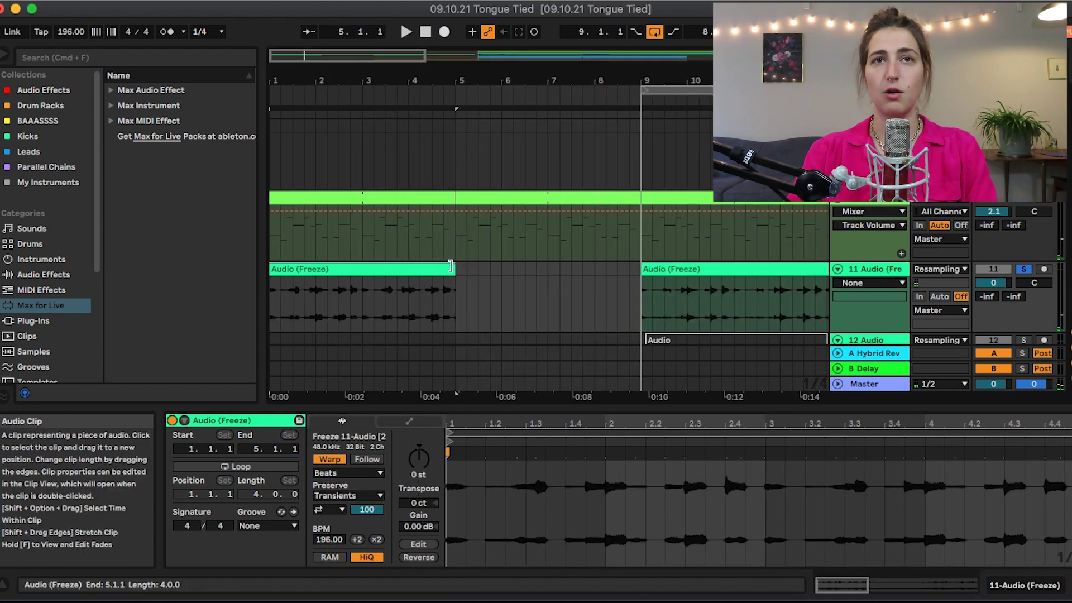
# Step: Duplicate the frozen clip from bar 1 to bar 5 and consolidate both copies into one eight-bar clip
pyautogui.press('super+d')
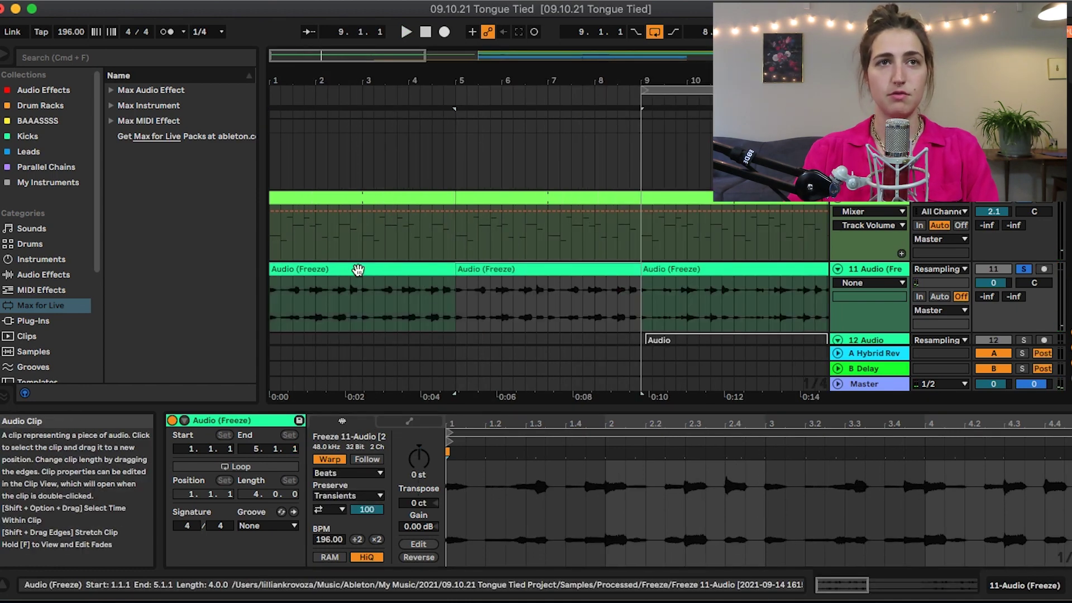
pyautogui.keyDown('shift'); pyautogui.click(381, 270); pyautogui.keyUp('shift')
pyautogui.press('super+j')
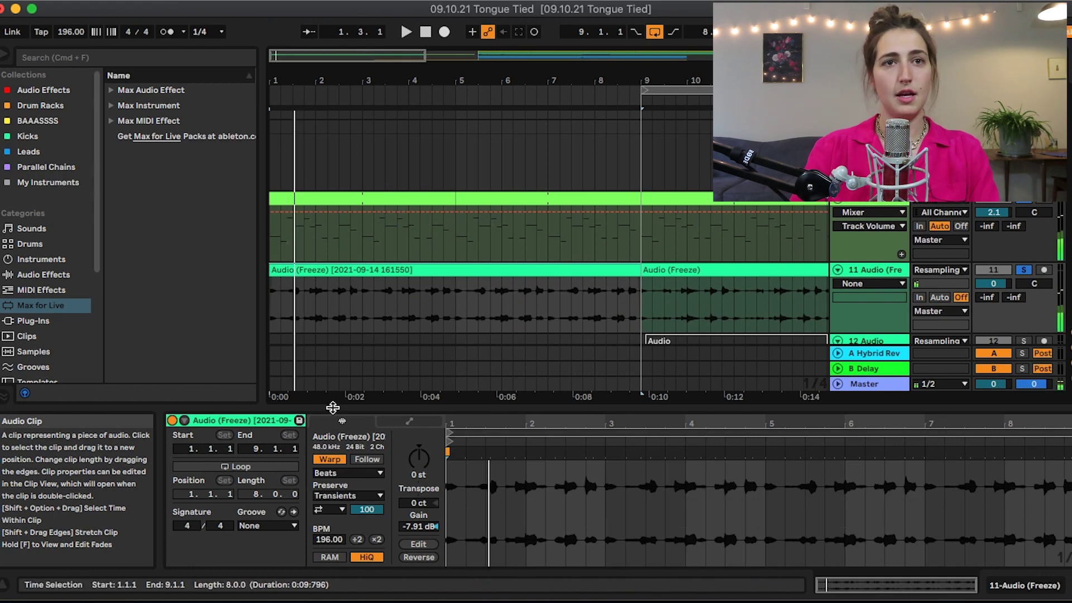
# Step: Hide the automation lanes and give the consolidated vocal clip on 11 Audio a long fade-in while playing it back
pyautogui.click(295, 301)
pyautogui.click(885, 100)
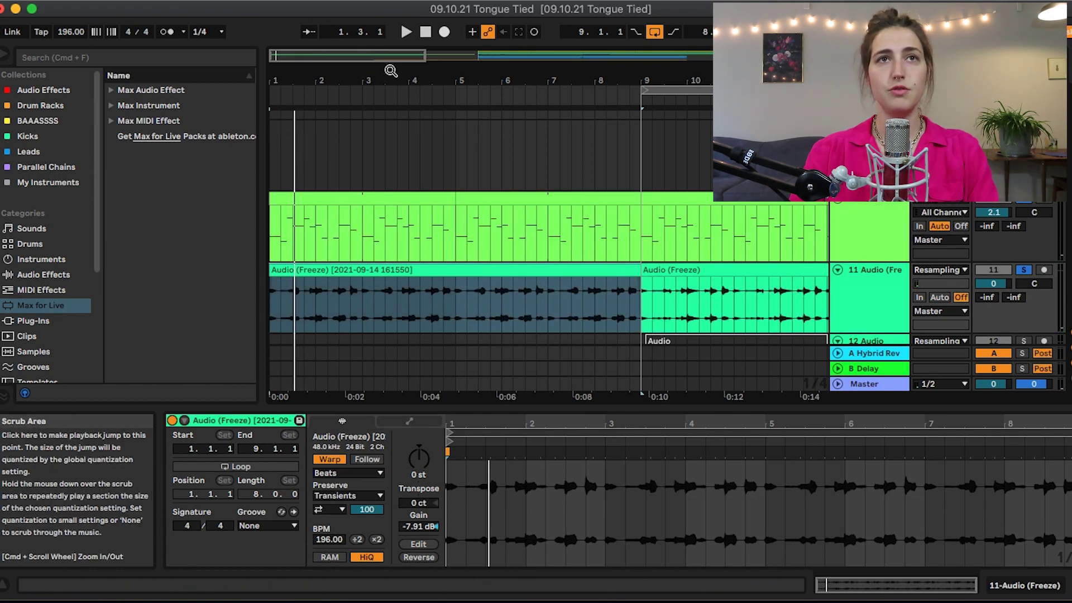
pyautogui.moveTo(390, 71); pyautogui.dragTo(389, 63)
pyautogui.moveTo(272, 280); pyautogui.dragTo(531, 275)
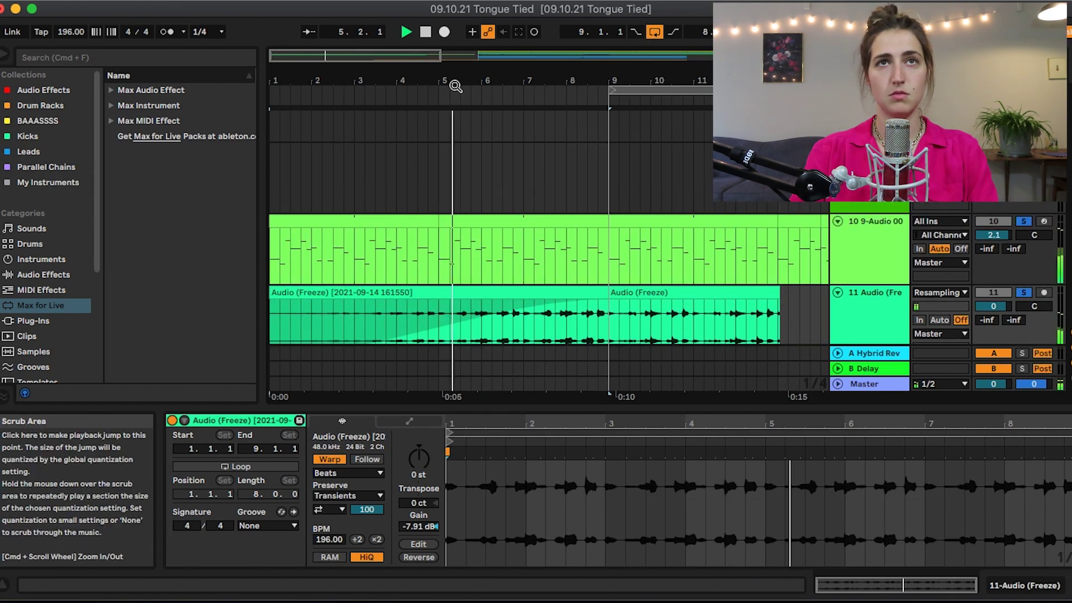
pyautogui.moveTo(455, 83); pyautogui.dragTo(451, 64)
pyautogui.scroll(-3, 413, 243)
pyautogui.scroll(-1, 416, 230)
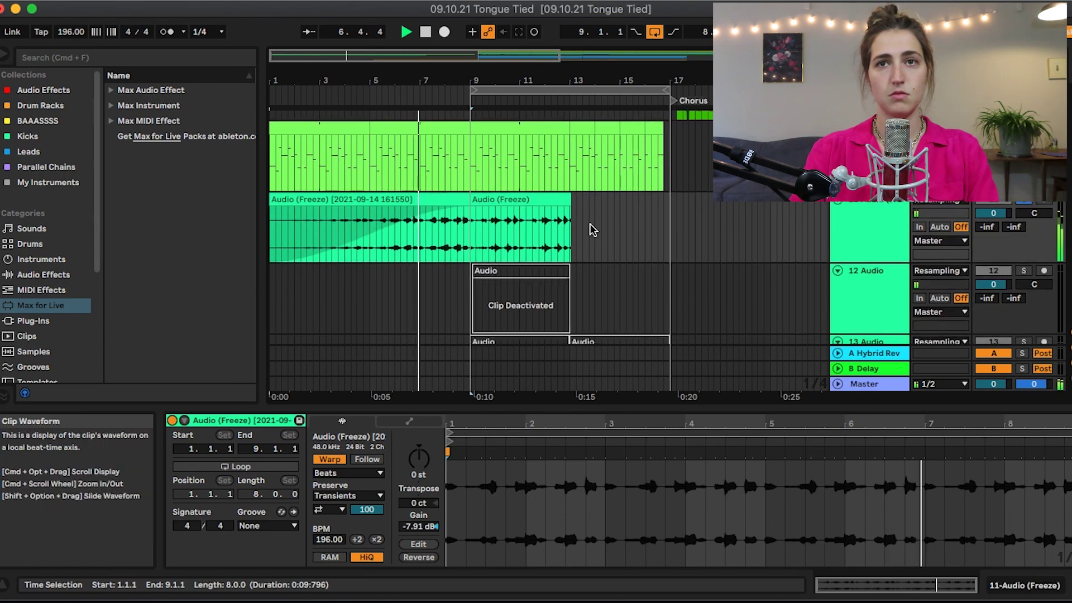
# Step: Unfold the Master track and add a Utility device to it with the stereo width at 0 %
pyautogui.click(838, 384)
pyautogui.scroll(-2, 497, 244)
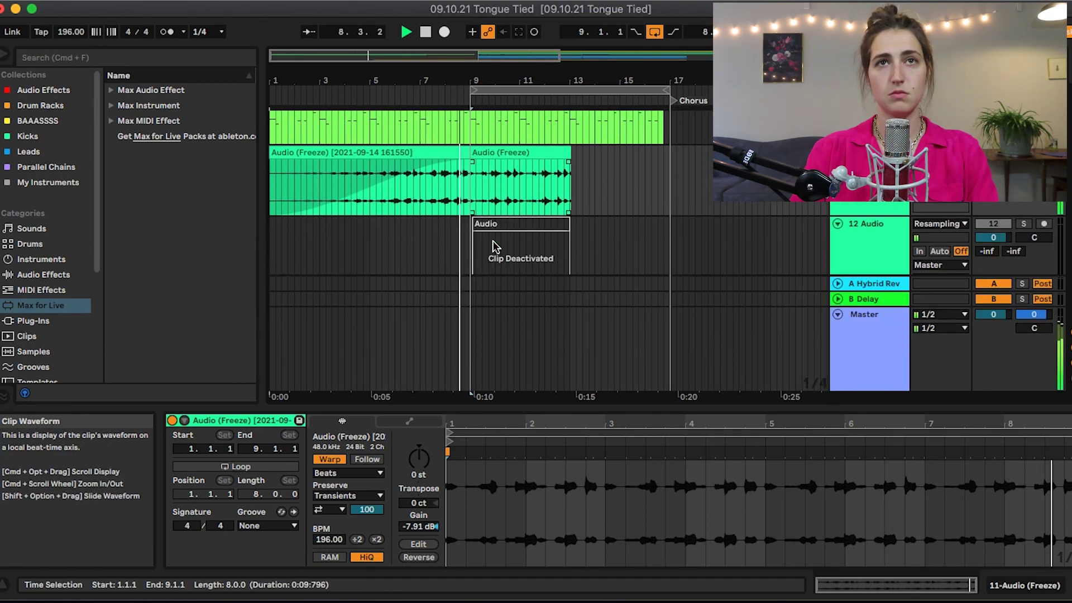
pyautogui.scroll(3, 475, 206)
pyautogui.scroll(-5, 469, 206)
pyautogui.scroll(5, 469, 220)
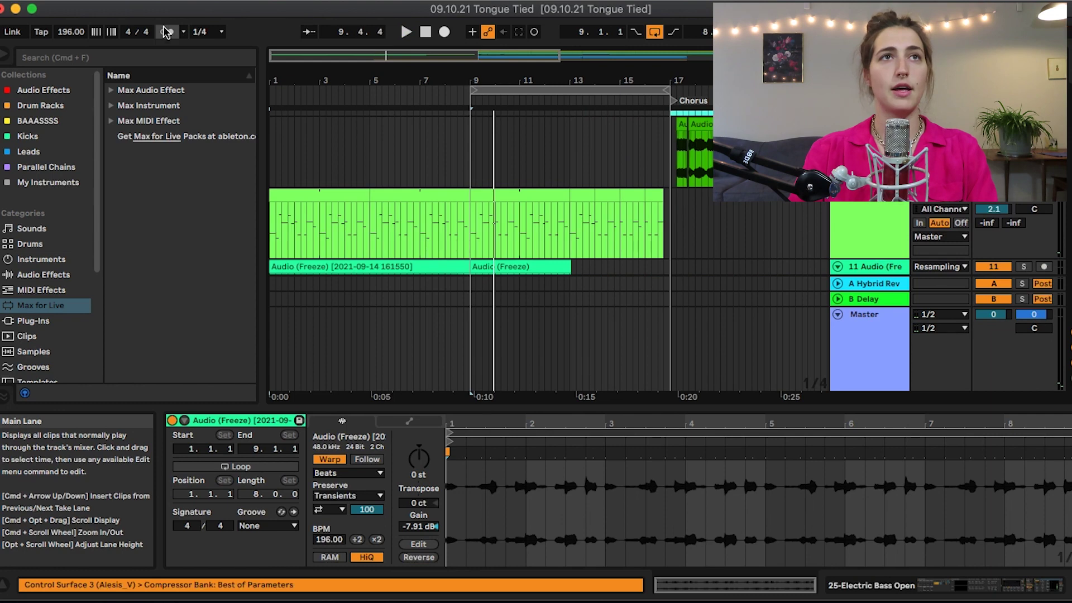
pyautogui.click(159, 60)
pyautogui.write('utility')
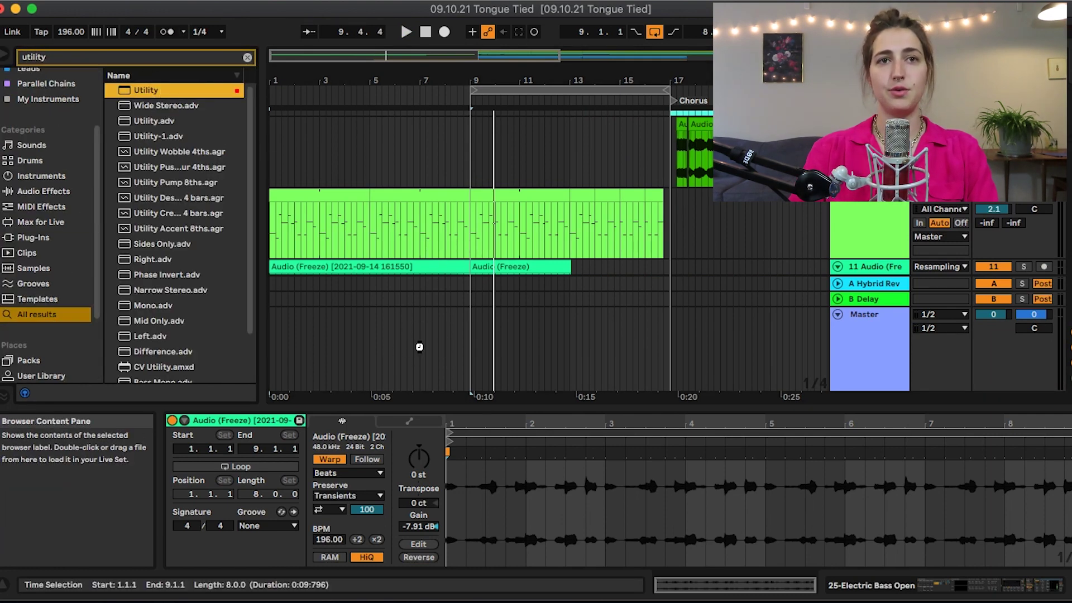
pyautogui.moveTo(419, 347); pyautogui.dragTo(432, 488)
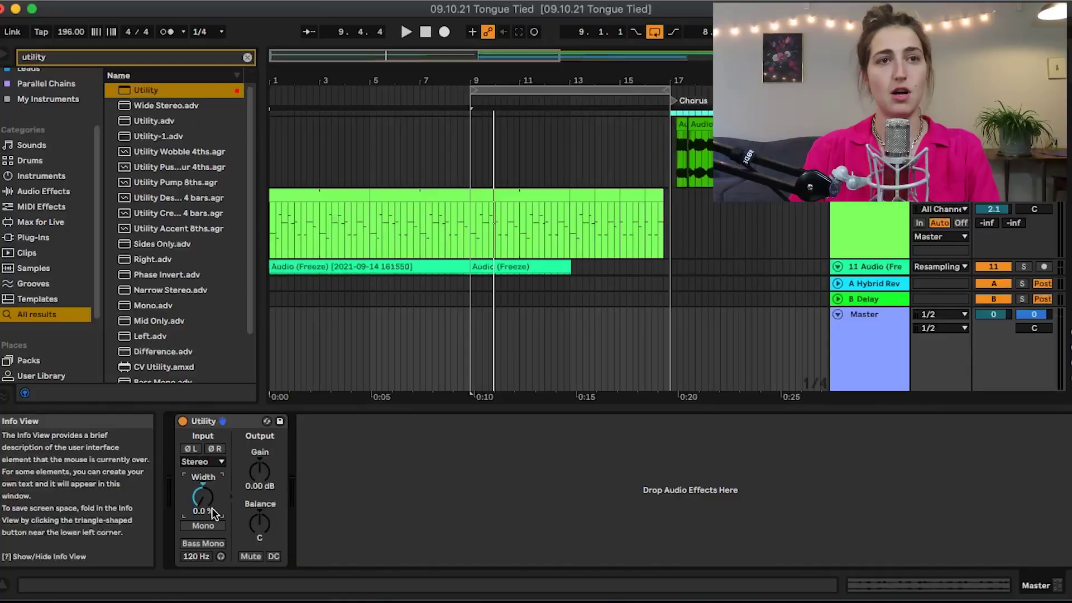
# Step: Show the Utility's stereo width automation in the Master track's lane
pyautogui.rightClick(214, 512)
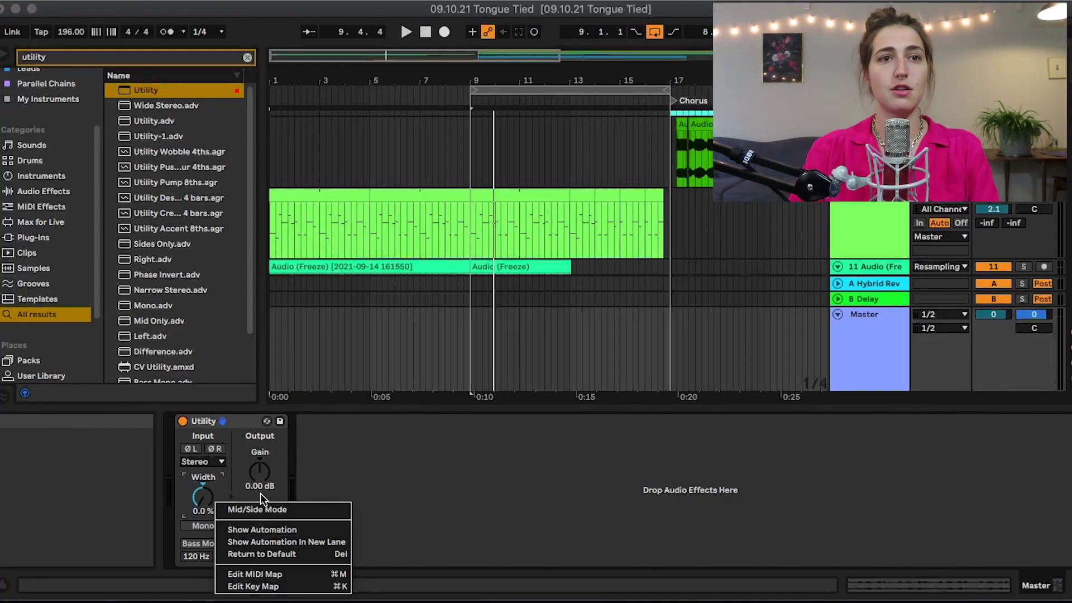
pyautogui.click(249, 524)
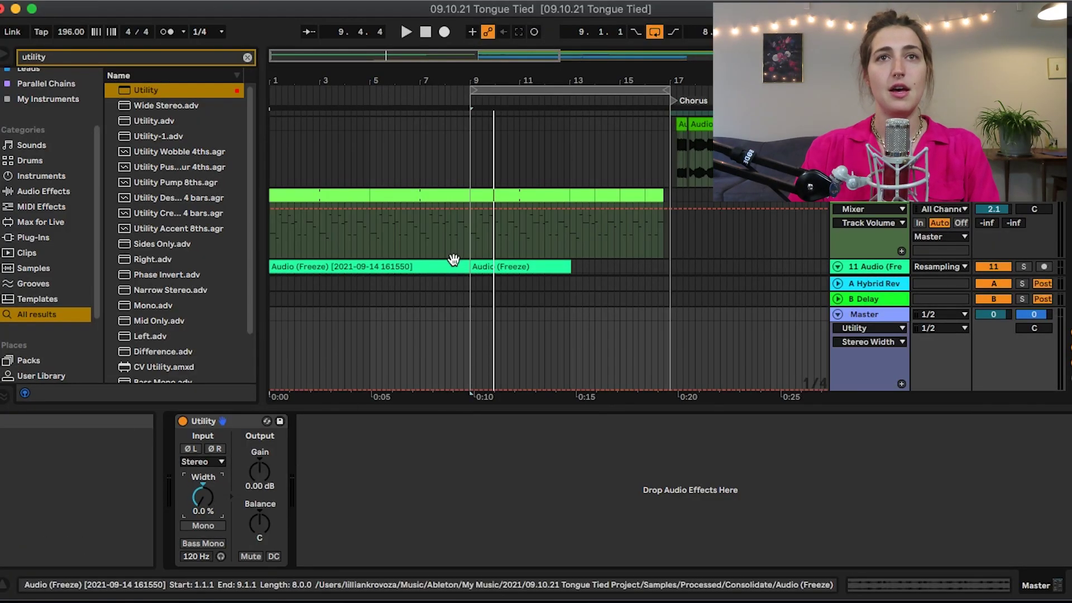
pyautogui.rightClick(244, 490)
pyautogui.click(467, 203)
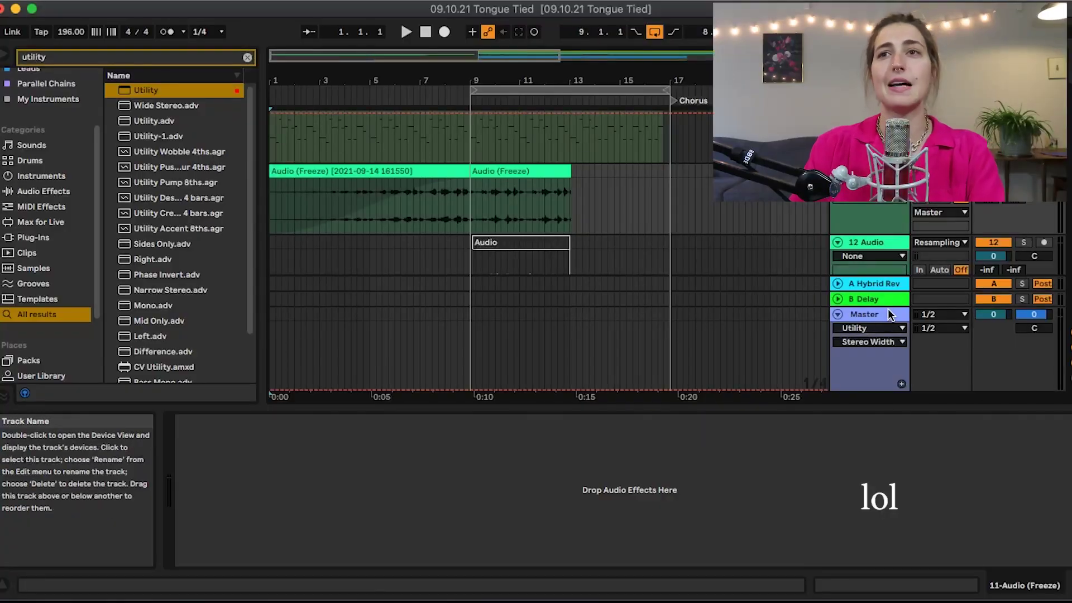
pyautogui.moveTo(174, 90); pyautogui.dragTo(346, 517)
pyautogui.rightClick(207, 500)
pyautogui.click(364, 420)
# Step: Ramp the Master stereo width automation up from 0 % at bar 1 to bar 9, and set the value from bar 9 on to 100 %
pyautogui.click(468, 389)
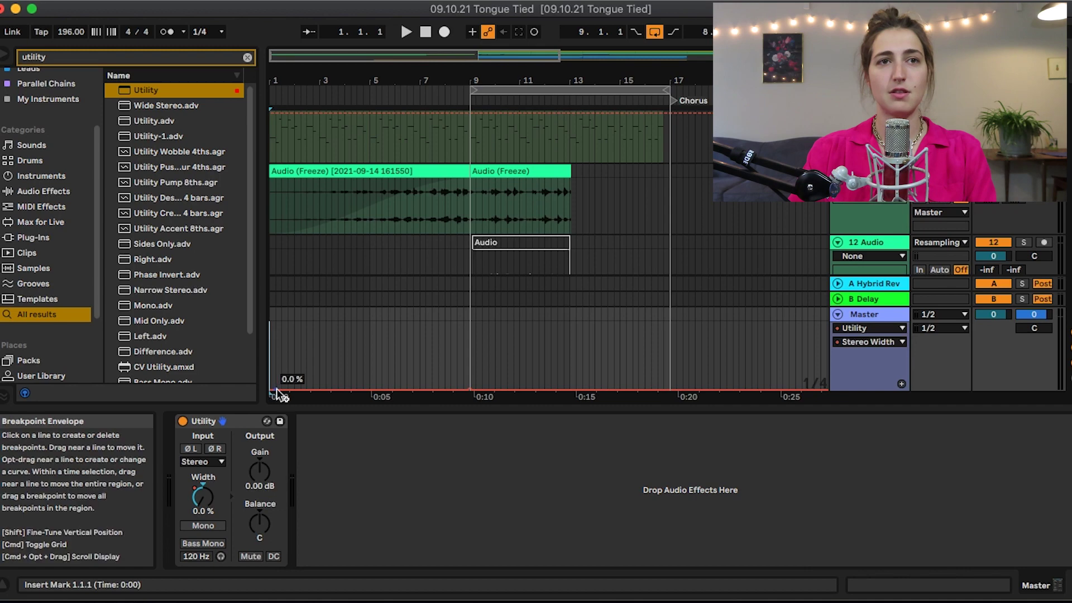
pyautogui.moveTo(473, 389); pyautogui.dragTo(463, 337)
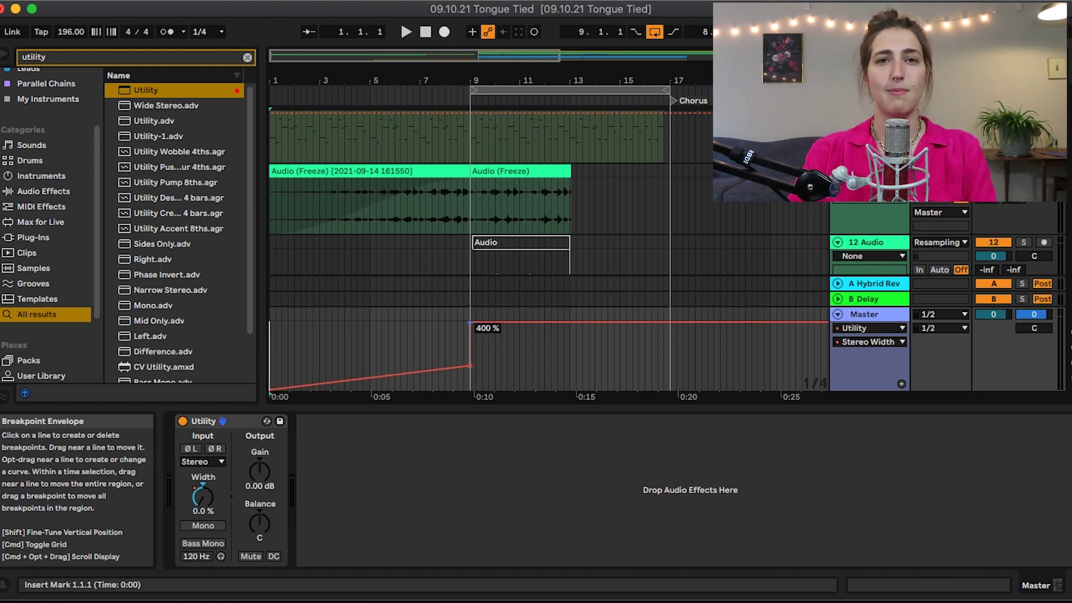
pyautogui.rightClick(471, 346)
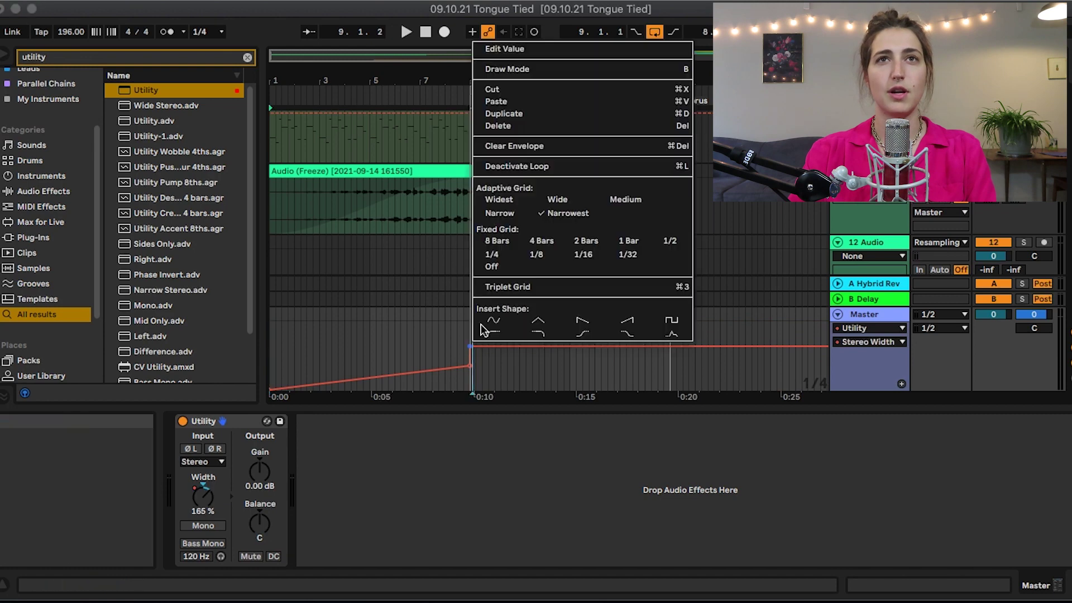
pyautogui.click(499, 50)
pyautogui.write('10')
pyautogui.press('Return')
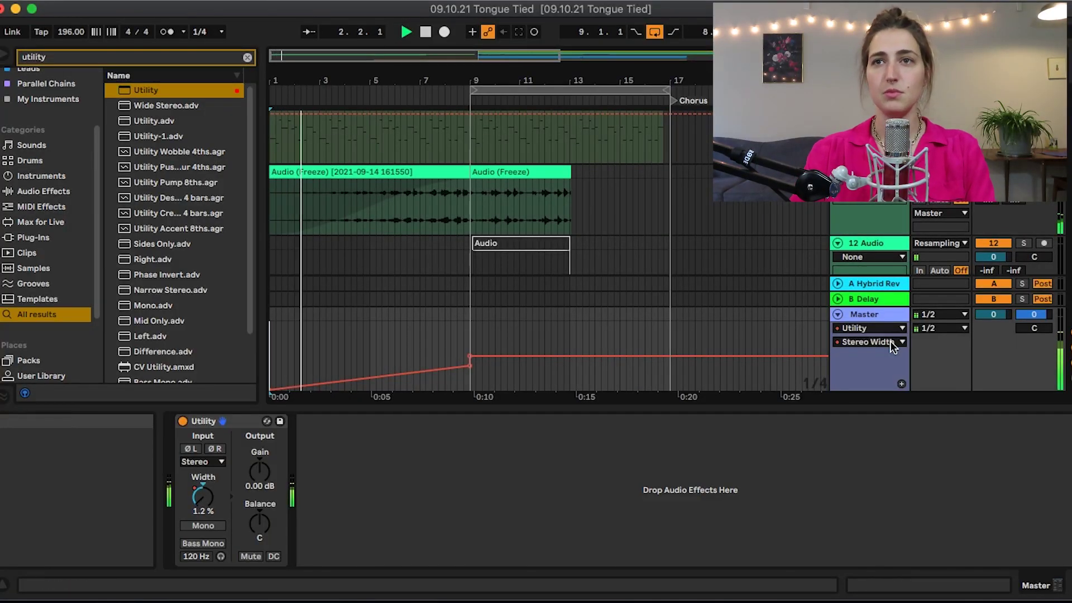
# Step: Fold the Master track and play the intro from bar 1 to audition the widening stereo image
pyautogui.click(838, 314)
pyautogui.scroll(-5, 492, 290)
pyautogui.scroll(5, 488, 305)
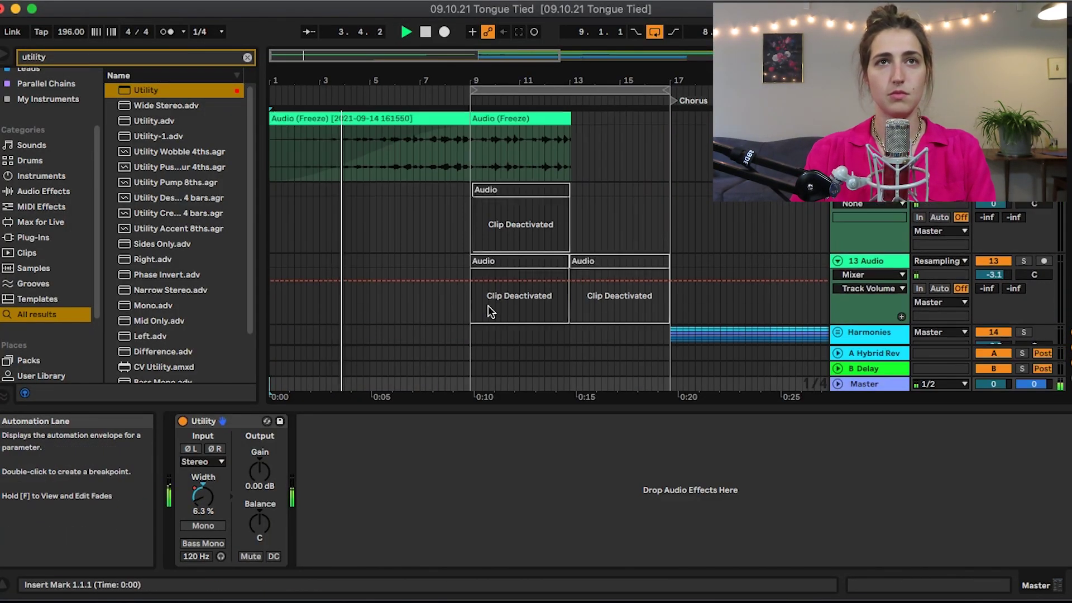
pyautogui.moveTo(513, 82); pyautogui.dragTo(480, 62)
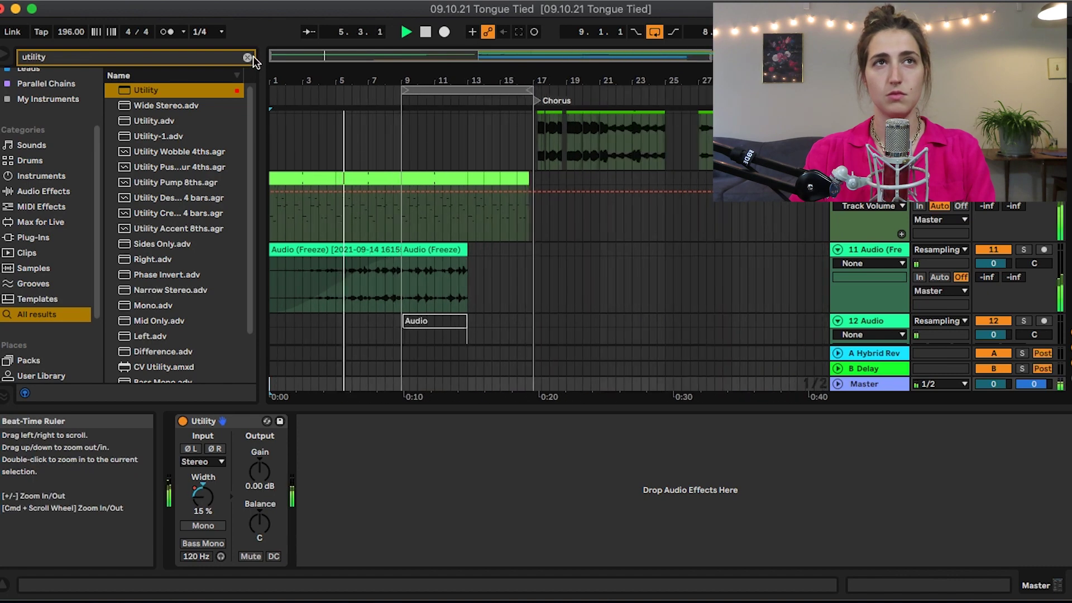
# Step: Clear the browser search and narrow the browser to show more of the arrangement during playback
pyautogui.click(248, 57)
pyautogui.click(262, 92)
pyautogui.moveTo(261, 92); pyautogui.dragTo(209, 92)
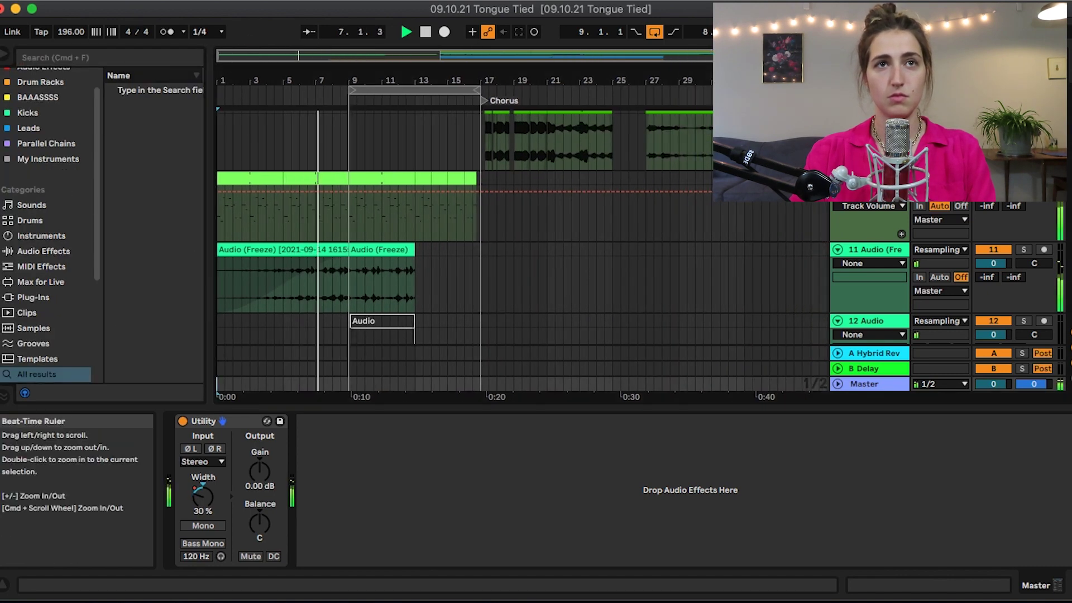
pyautogui.scroll(-5, 277, 229)
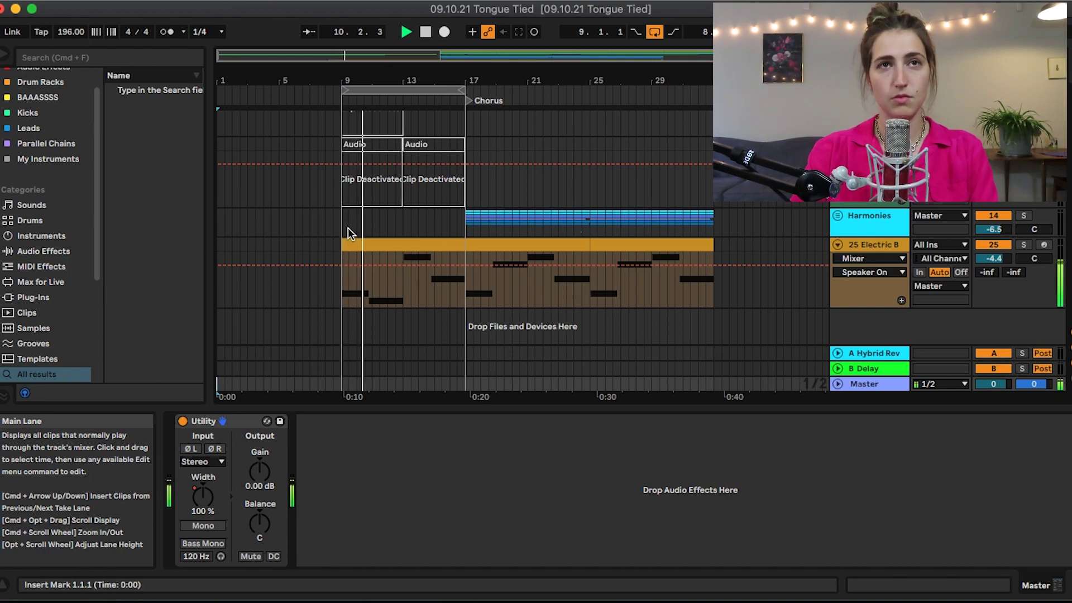
# Step: Search the browser for sub and place Synth Bass Sub Texas.wav on a new audio track at bar 9
pyautogui.click(874, 245)
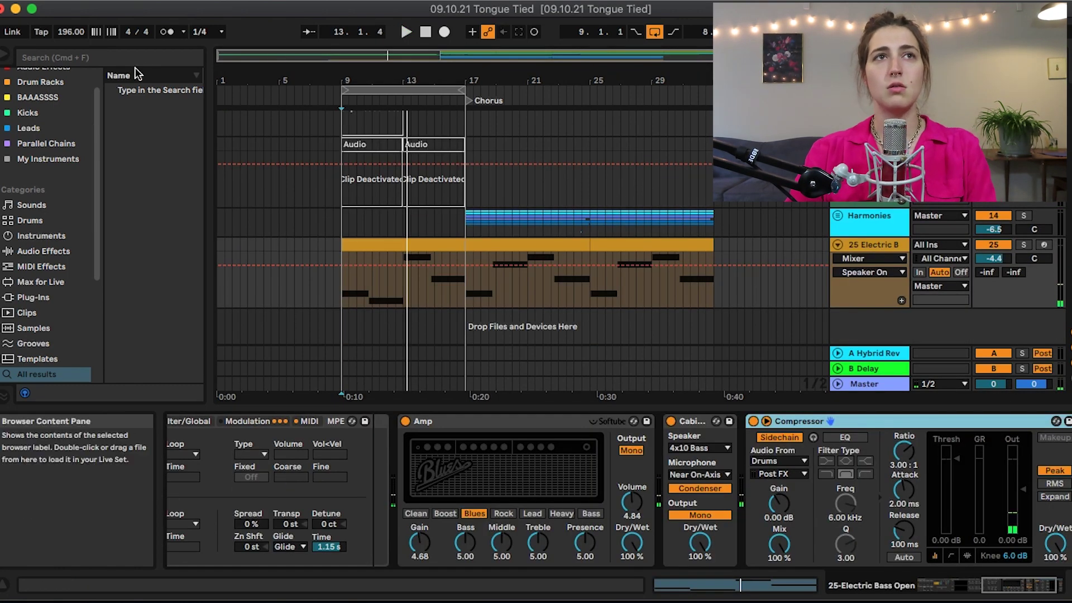
pyautogui.click(144, 59)
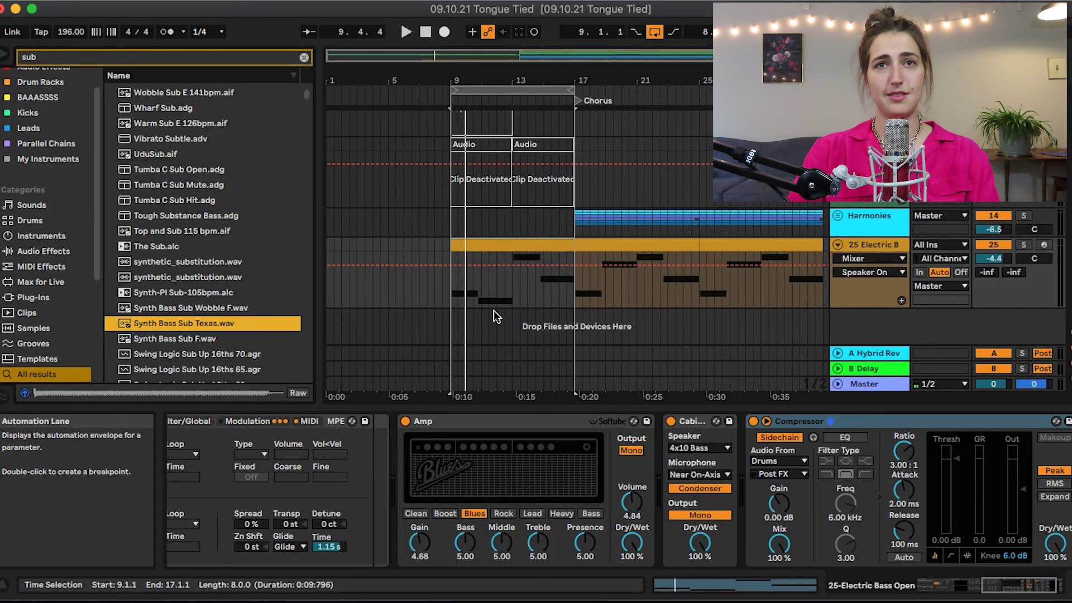
pyautogui.moveTo(240, 321); pyautogui.dragTo(506, 326)
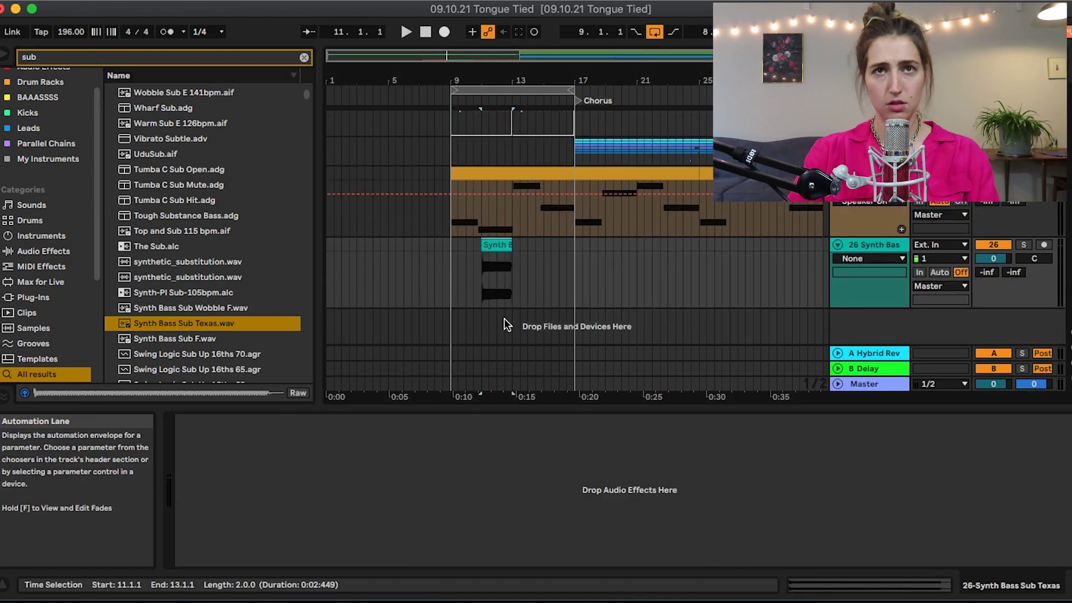
pyautogui.moveTo(492, 242); pyautogui.dragTo(444, 251)
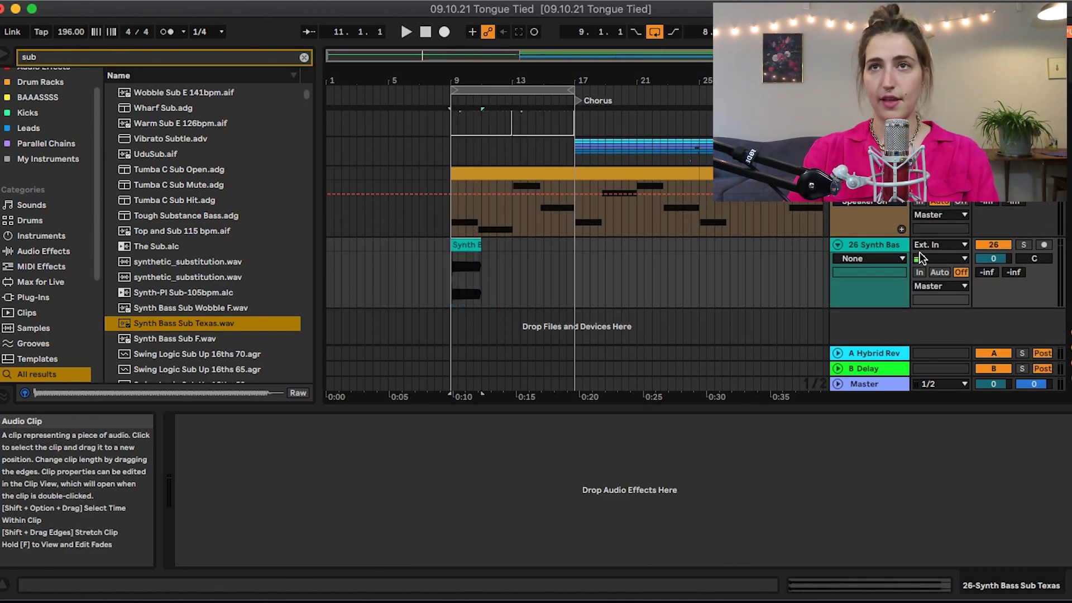
# Step: Insert a new MIDI track directly below the sub bass audio track and show its empty device chain
pyautogui.click(875, 243)
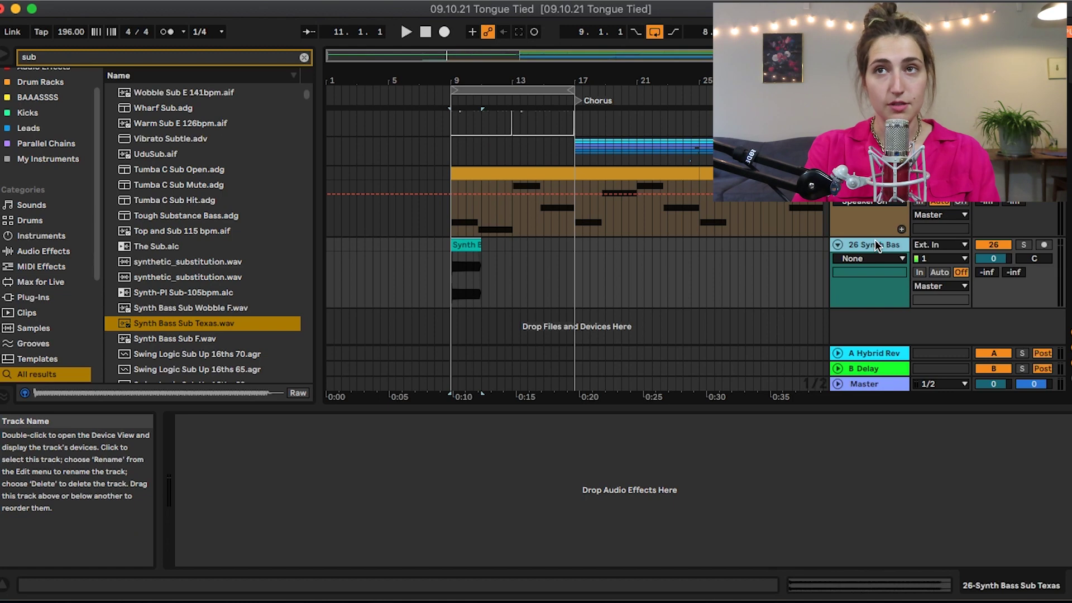
pyautogui.press('super+shift+t')
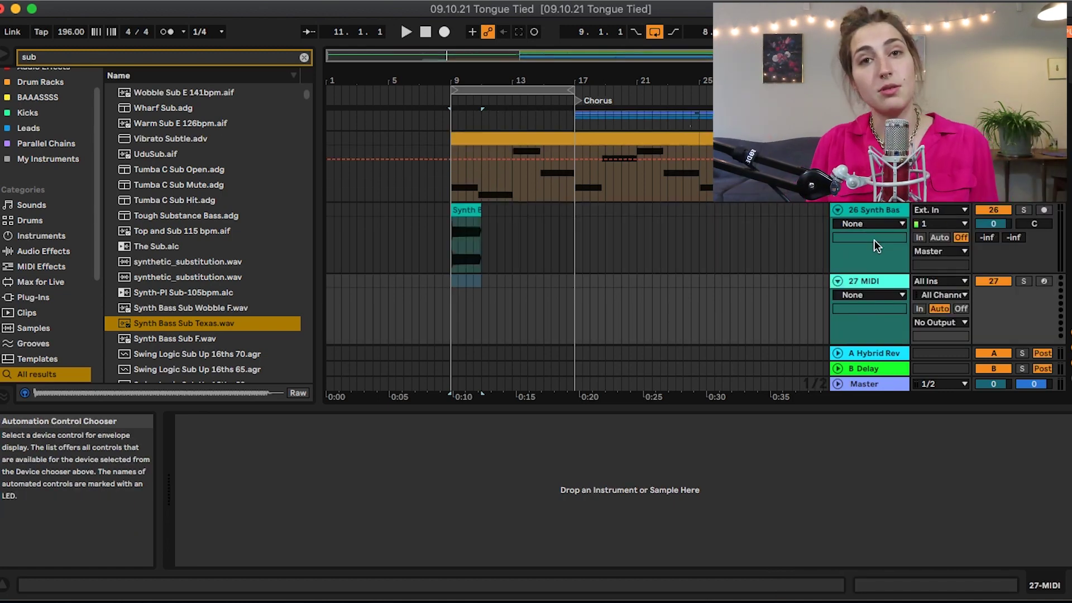
pyautogui.click(468, 211)
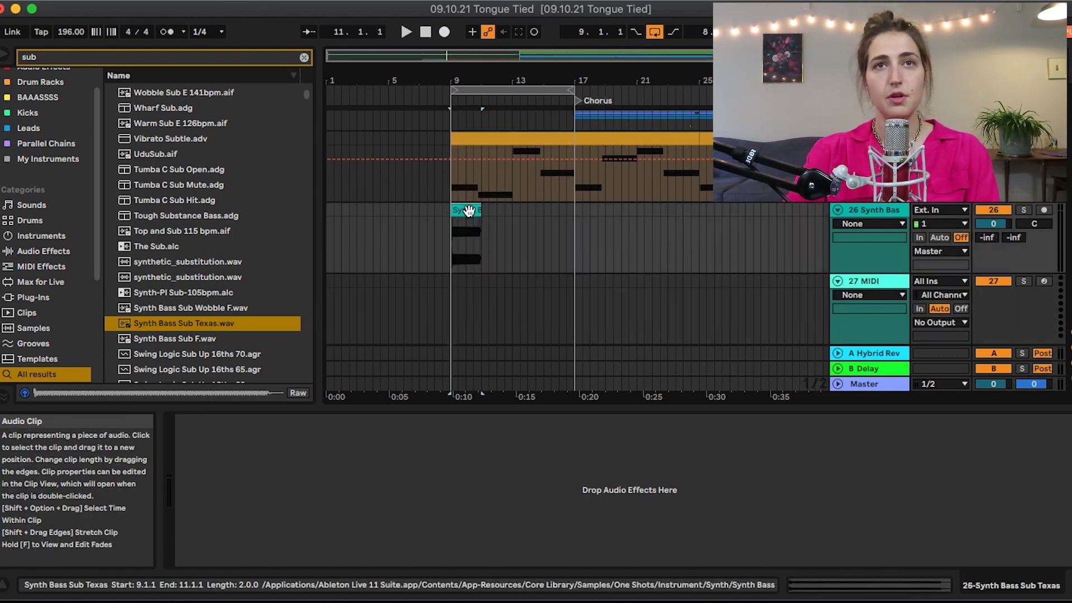
pyautogui.doubleClick(469, 210)
pyautogui.doubleClick(855, 282)
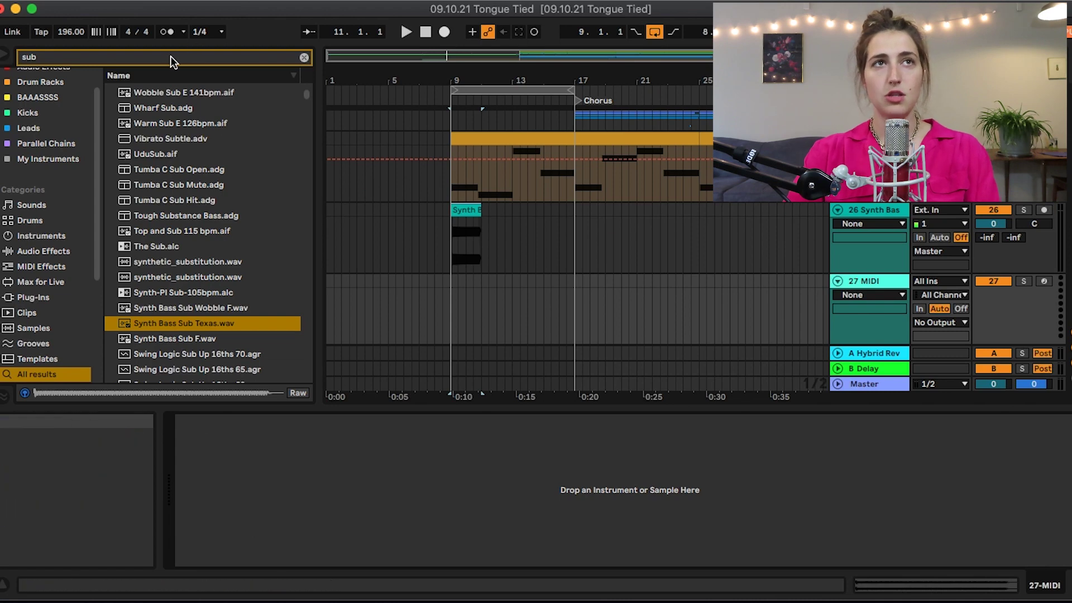
# Step: Search for sampler, load Sampler onto the new MIDI track, and fill it with the Synth Bass Sub Texas sample
pyautogui.write('sampler')
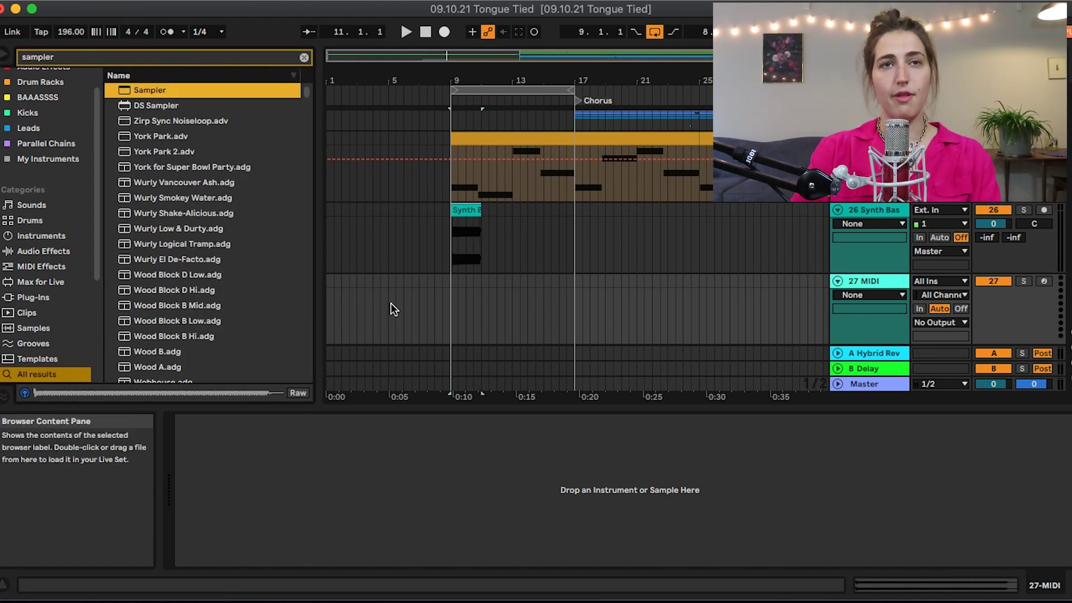
pyautogui.moveTo(433, 314); pyautogui.dragTo(433, 313)
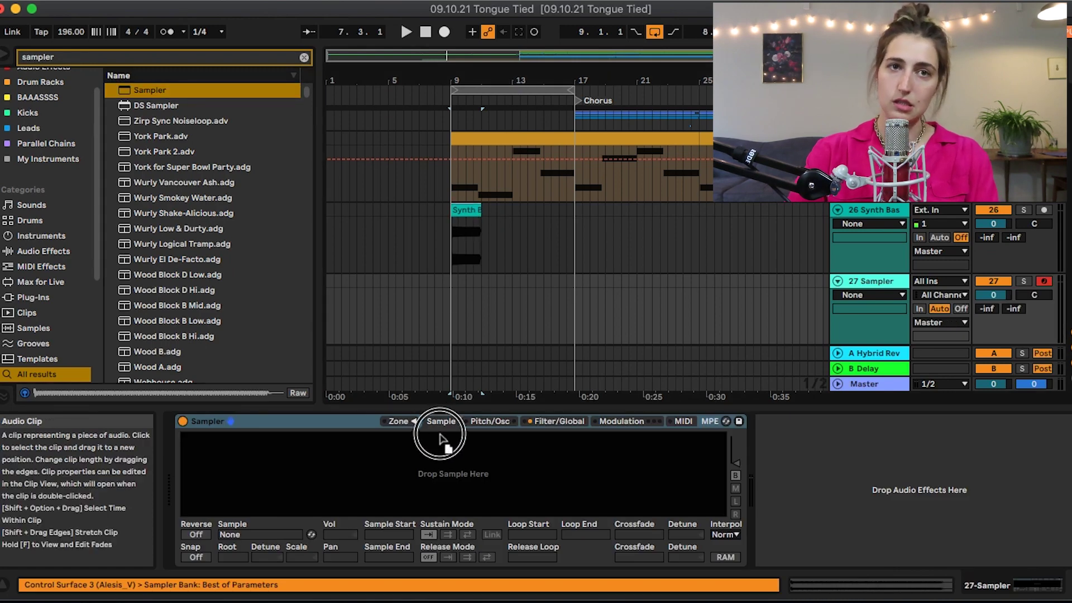
pyautogui.moveTo(357, 465); pyautogui.dragTo(357, 465)
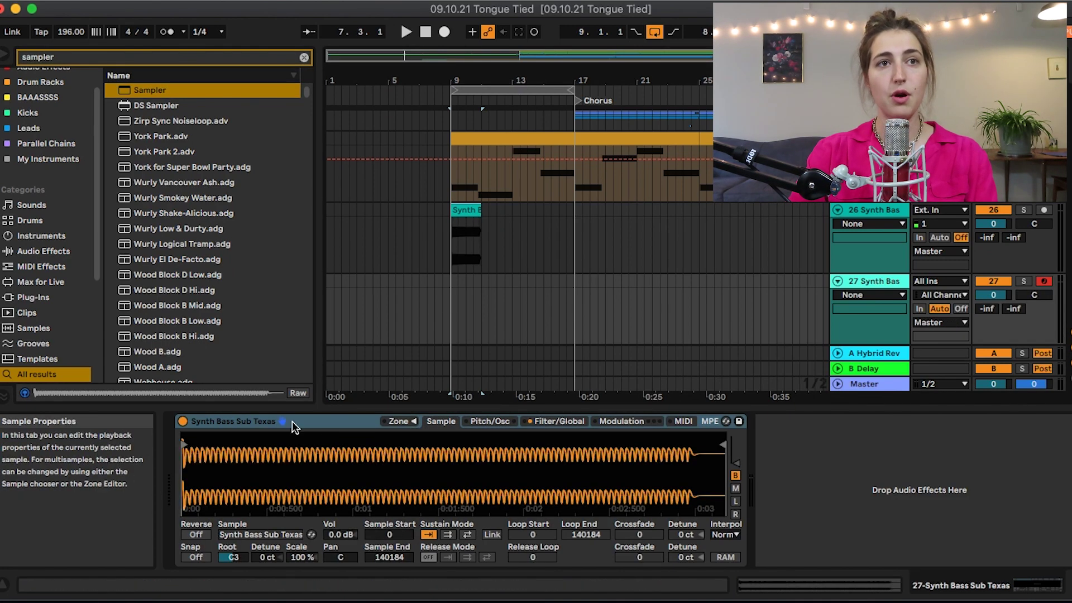
# Step: Search for tune and add a Tuner after the Sampler on the sub bass track
pyautogui.click(304, 58)
pyautogui.write('tune')
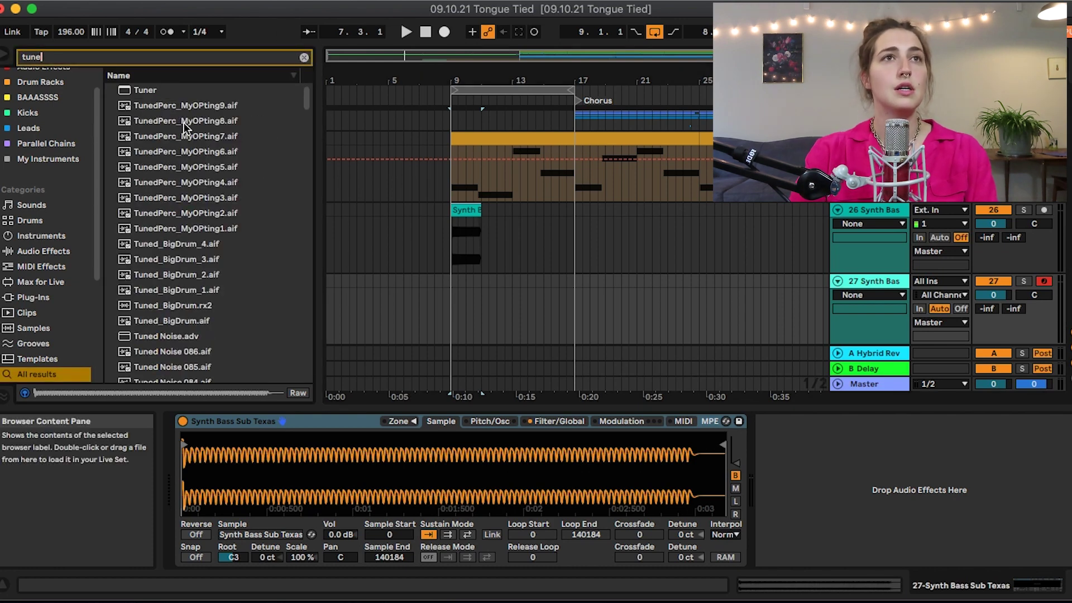
pyautogui.moveTo(147, 90); pyautogui.dragTo(849, 535)
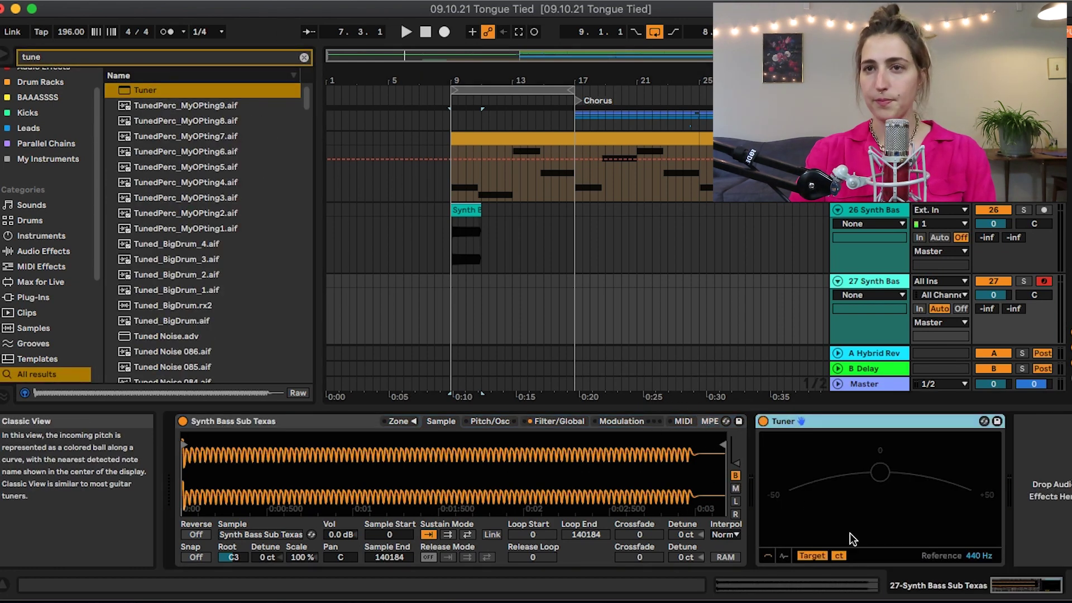
# Step: Play notes in different octaves from the computer keyboard to check the sub bass sample's pitch in the Tuner
pyautogui.press('z')
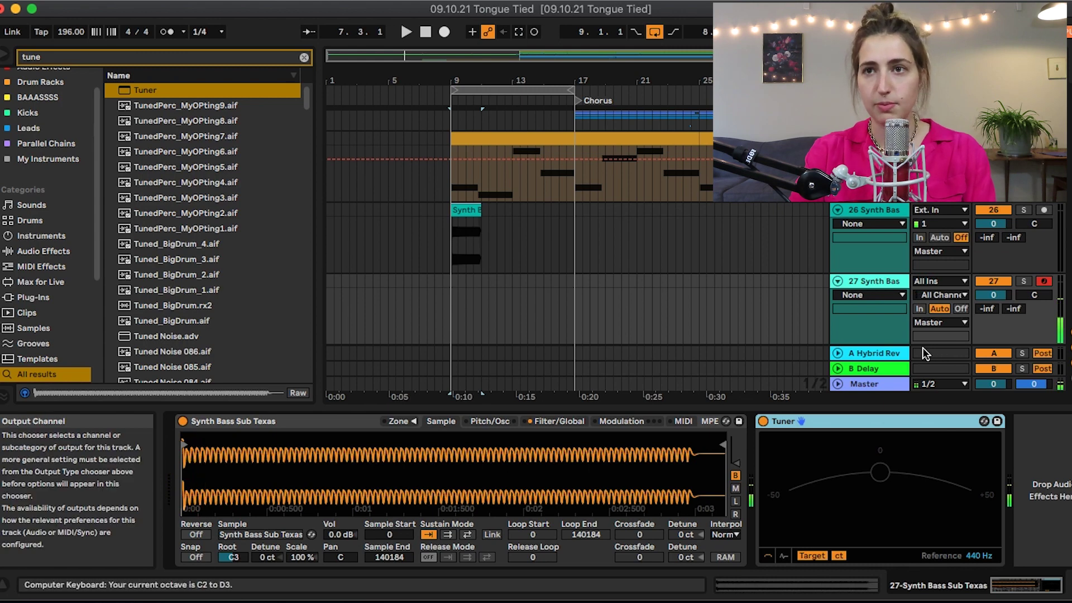
pyautogui.press('x')
pyautogui.press('x')
pyautogui.press('a')
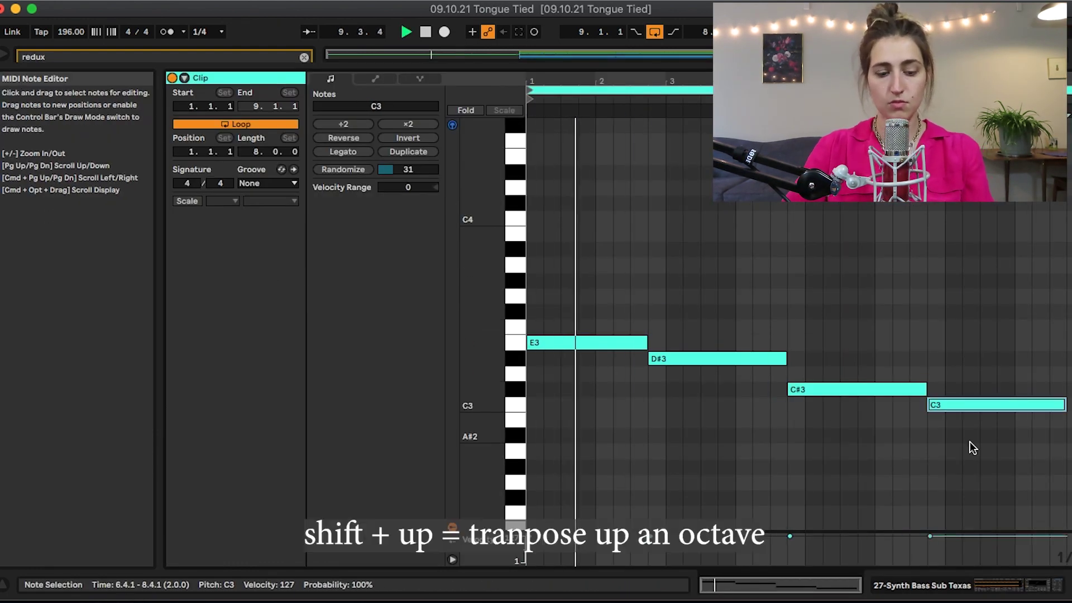
# Step: Transpose all notes in the sub bass MIDI clip up one octave
pyautogui.press('super+a')
pyautogui.hotkey('shift', 'Up')
pyautogui.scroll(3, 972, 448)
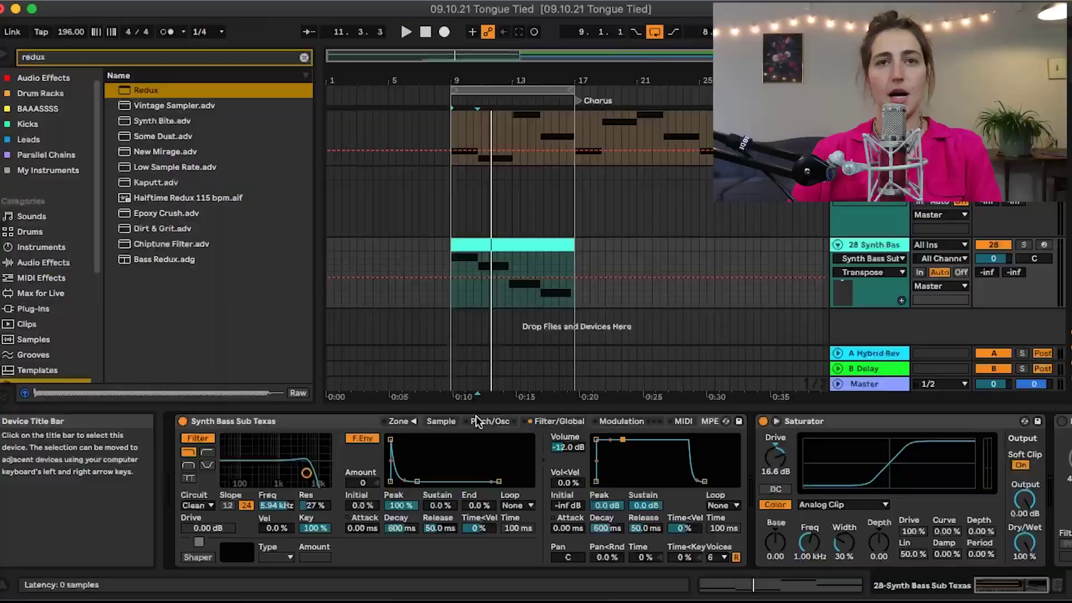
# Step: Enable the Sampler's pitch envelope, set its amount to +12 st and decay to 345 ms, and audition the bass
pyautogui.click(472, 421)
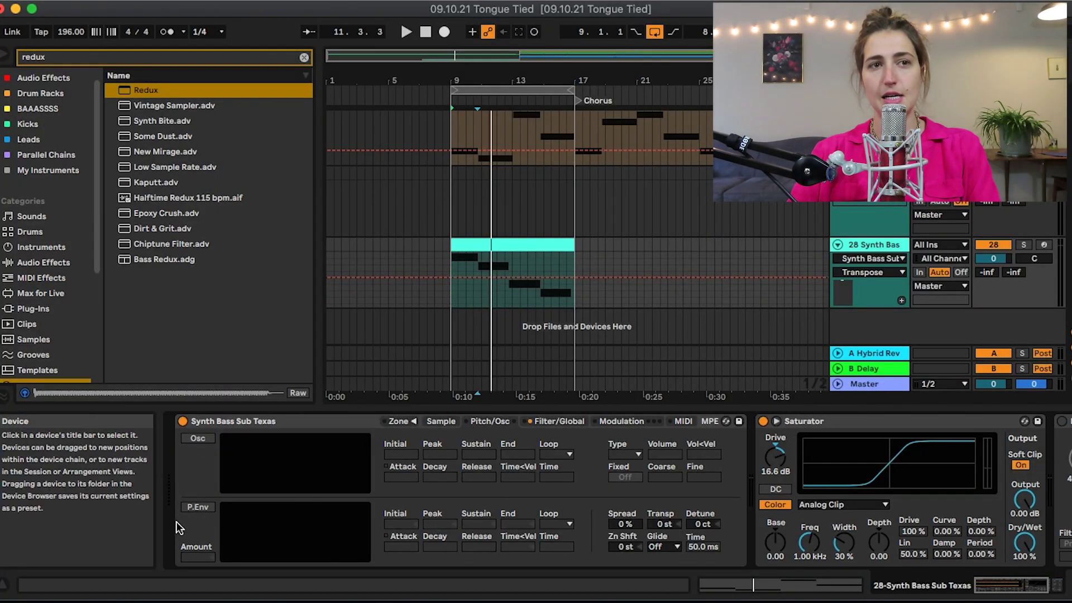
pyautogui.click(199, 507)
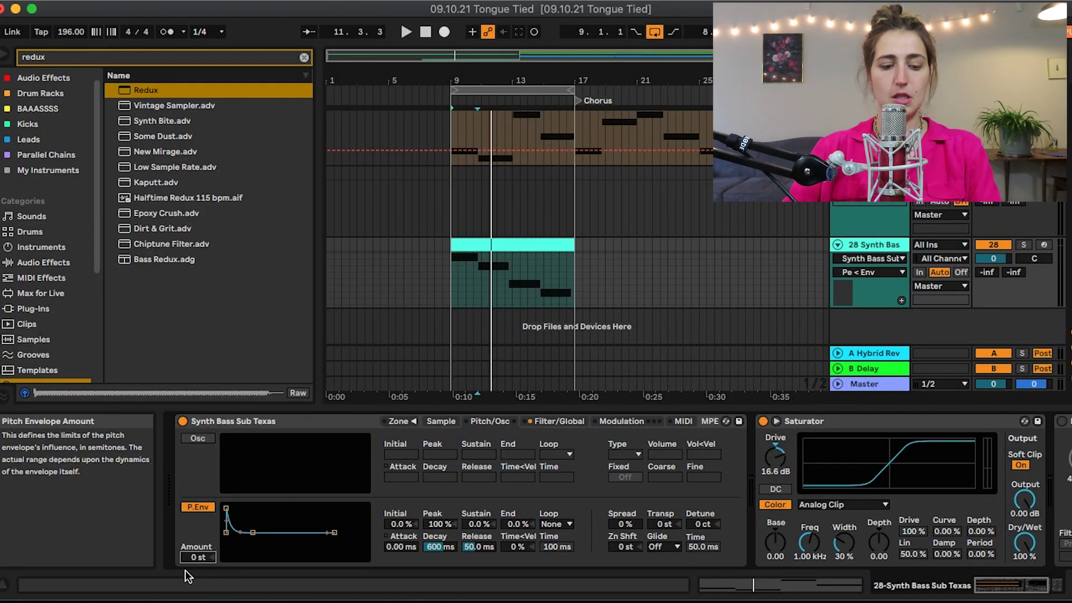
pyautogui.press('space')
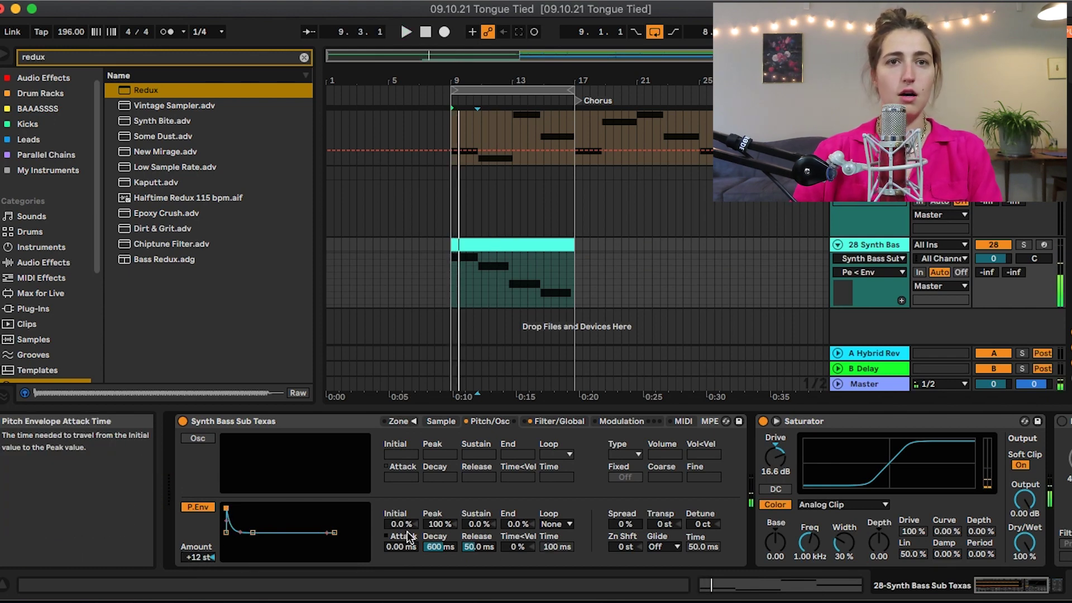
pyautogui.press('space')
pyautogui.moveTo(440, 546)
pyautogui.mouseDown()
pyautogui.moveTo(440, 567)
pyautogui.moveTo(440, 540)
pyautogui.mouseUp()
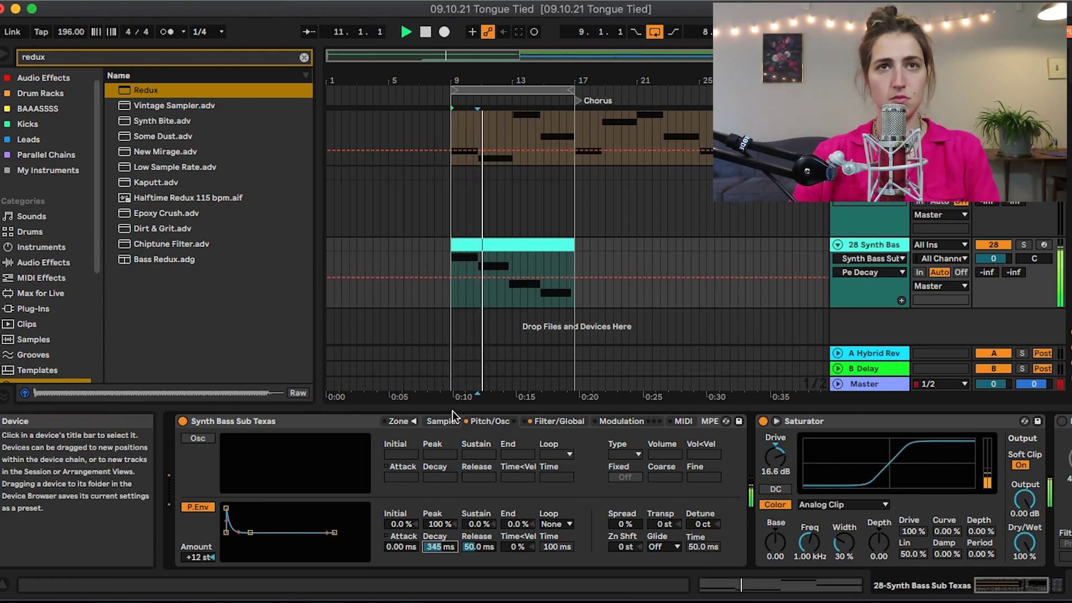
# Step: Open the sub bass MIDI clip and transpose all its notes down one octave
pyautogui.doubleClick(508, 262)
pyautogui.click(688, 518)
pyautogui.press('super+a')
pyautogui.hotkey('shift', 'Down')
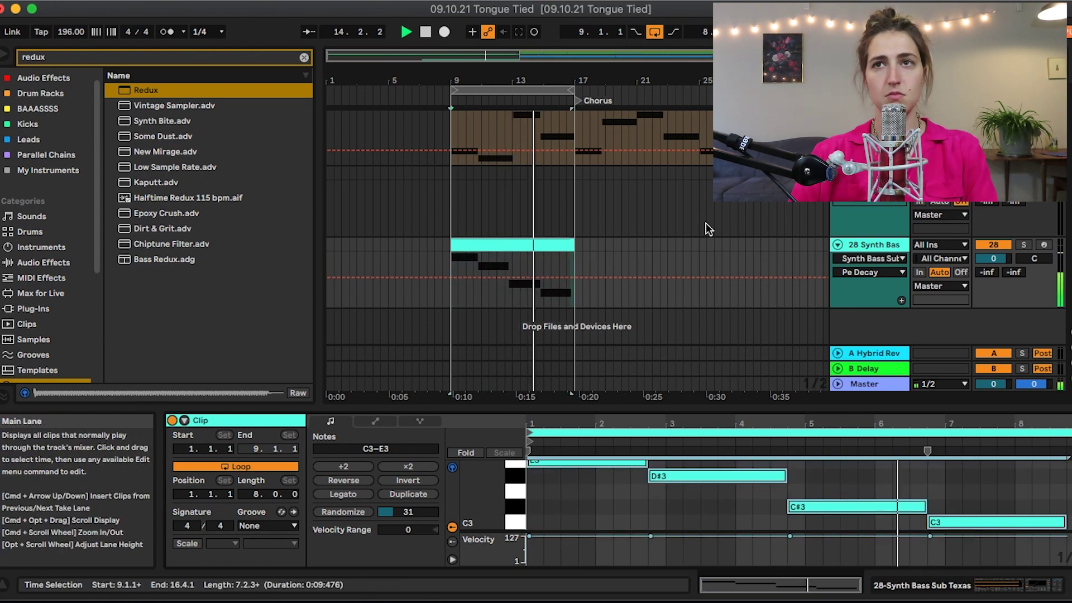
# Step: Try raising the Saturator's drive to about 24 dB and adjusting the bit depth in Redux on the sub bass track
pyautogui.doubleClick(868, 246)
pyautogui.moveTo(775, 458)
pyautogui.mouseDown()
pyautogui.moveTo(775, 446)
pyautogui.moveTo(788, 466)
pyautogui.mouseUp()
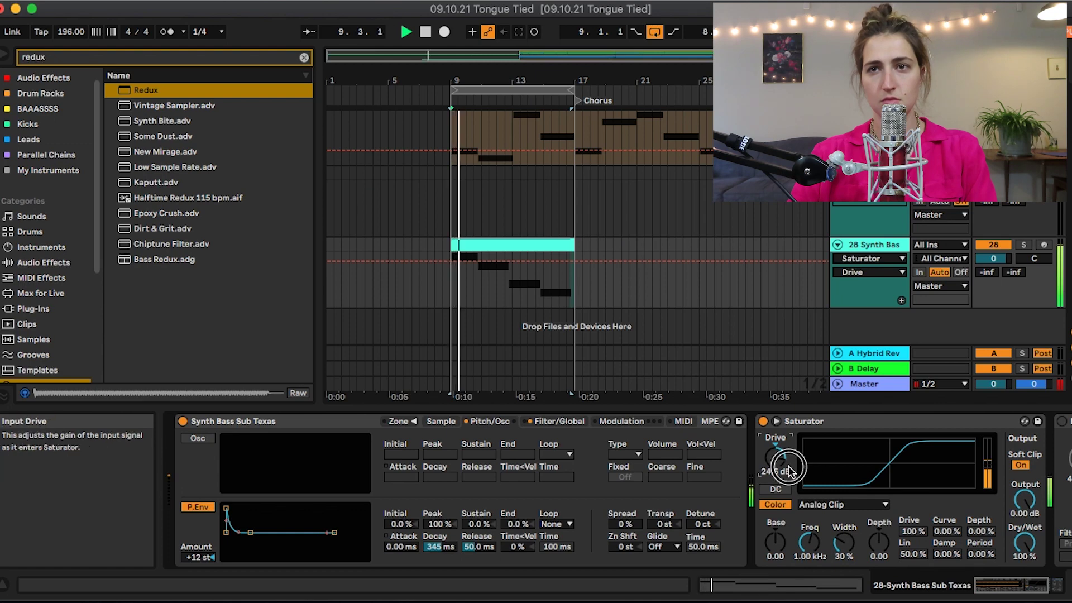
pyautogui.doubleClick(798, 423)
pyautogui.click(788, 422)
pyautogui.moveTo(869, 459); pyautogui.dragTo(869, 452)
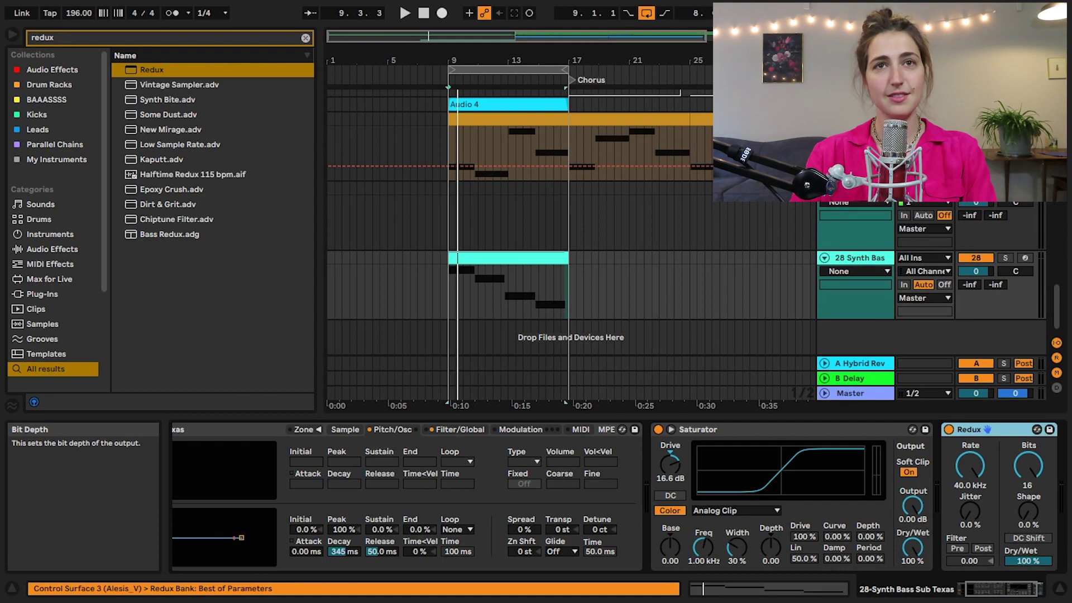
# Step: Fold the Sampler, search for envelo, and place Envelope MIDI in front of it in the sub bass chain
pyautogui.press('space')
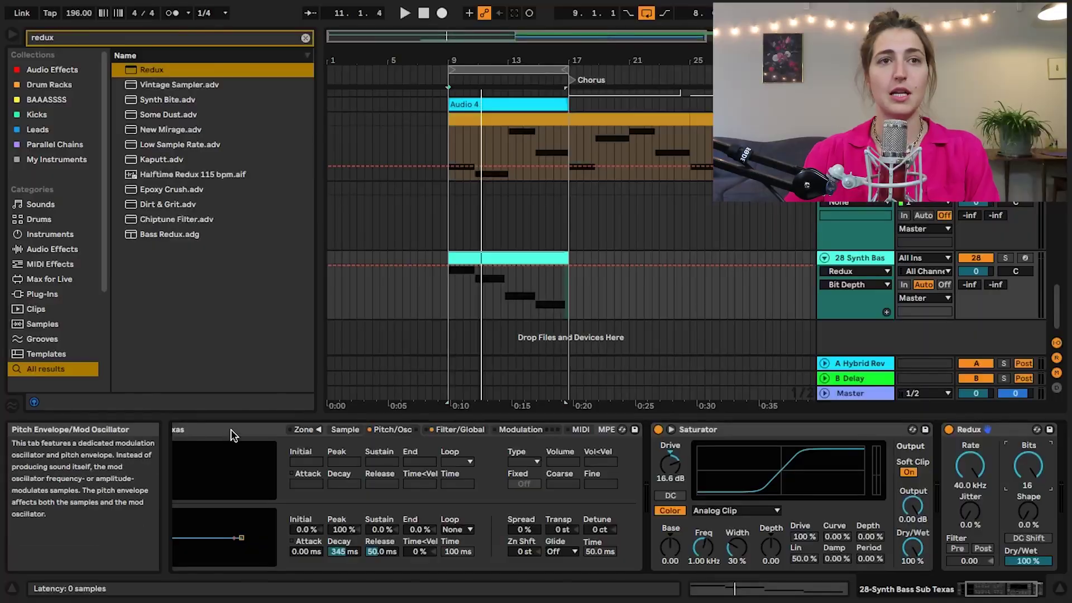
pyautogui.doubleClick(227, 434)
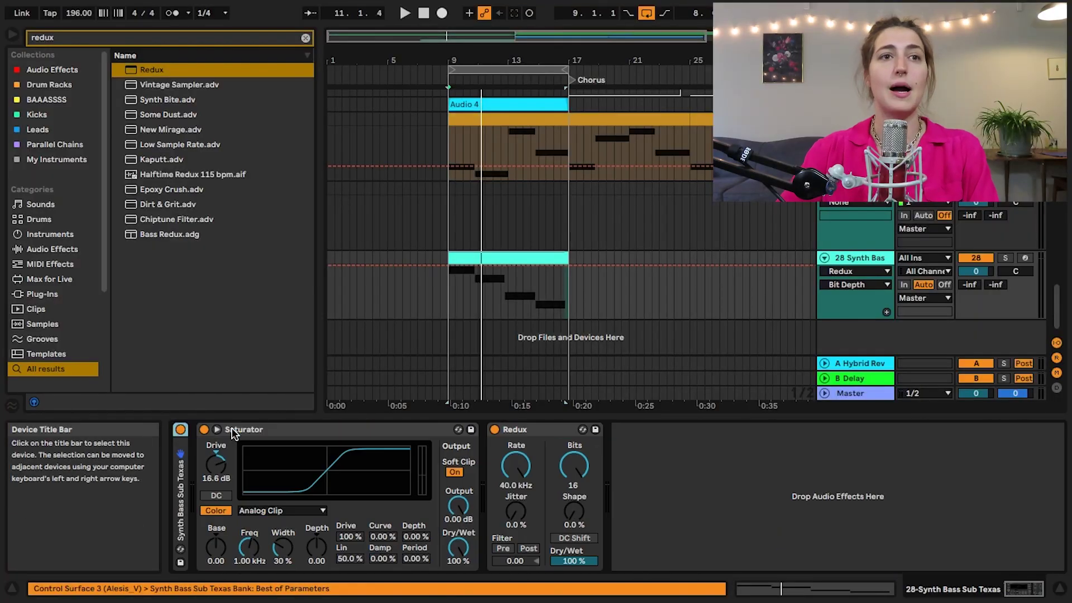
pyautogui.click(305, 39)
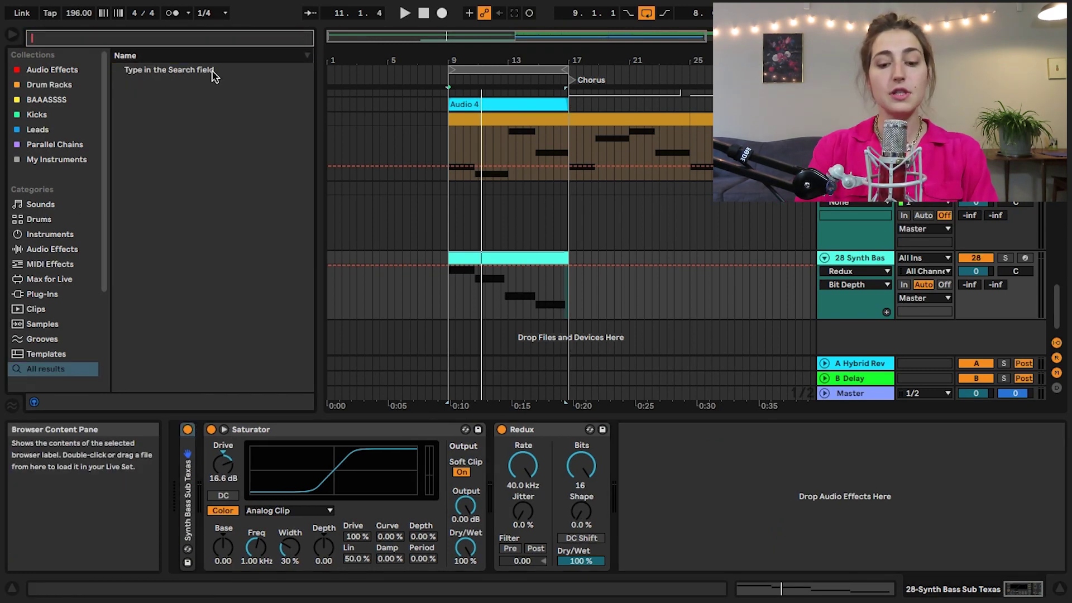
pyautogui.write('envelo')
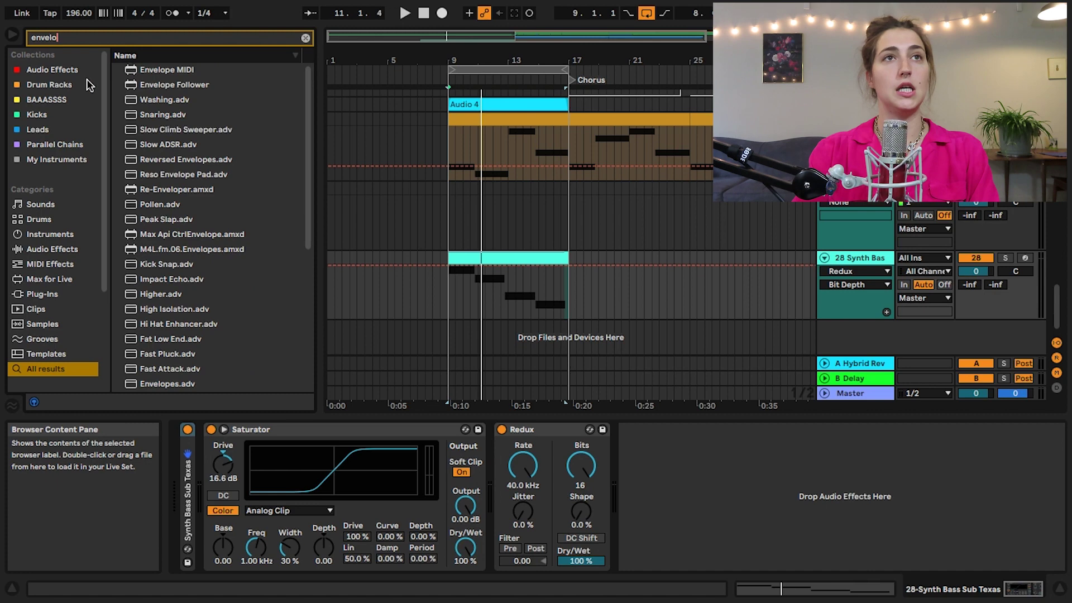
pyautogui.moveTo(132, 75); pyautogui.dragTo(174, 465)
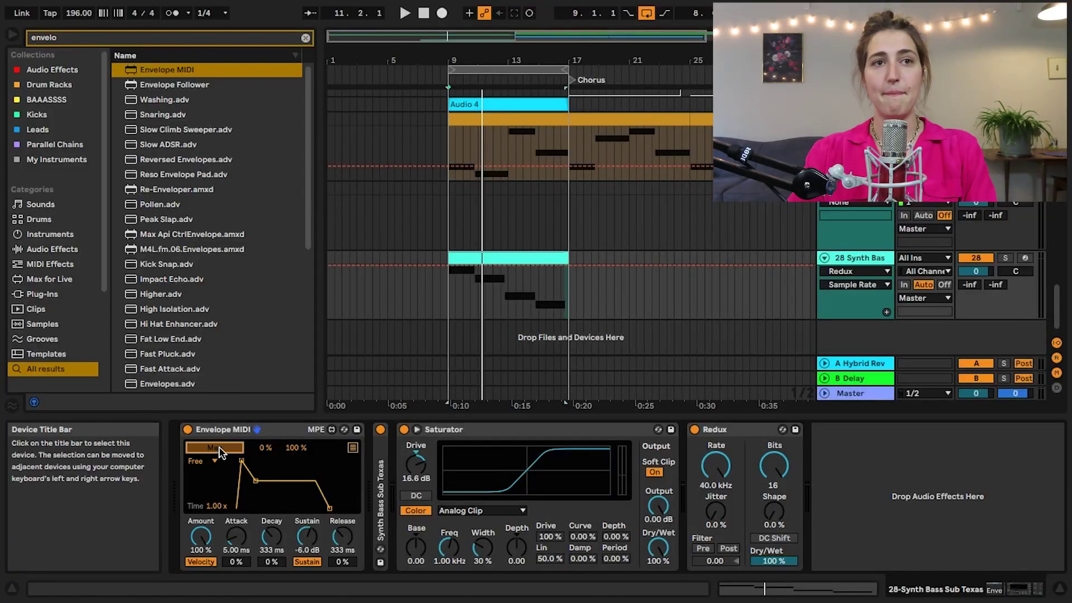
# Step: Map Envelope MIDI to Redux's Bit Depth and play the loop to audition the modulation
pyautogui.click(237, 454)
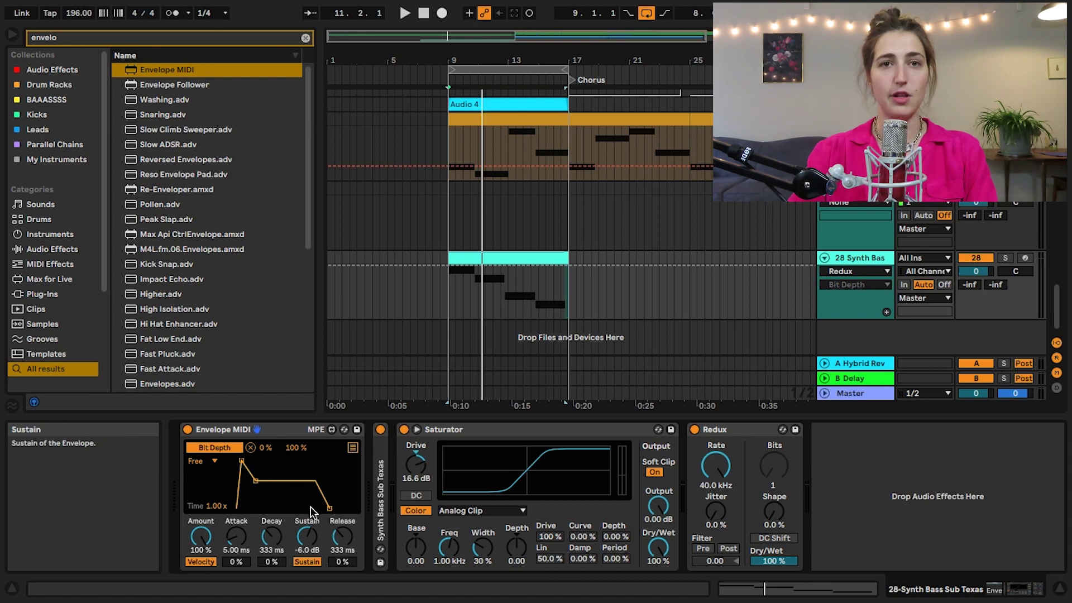
pyautogui.press('space')
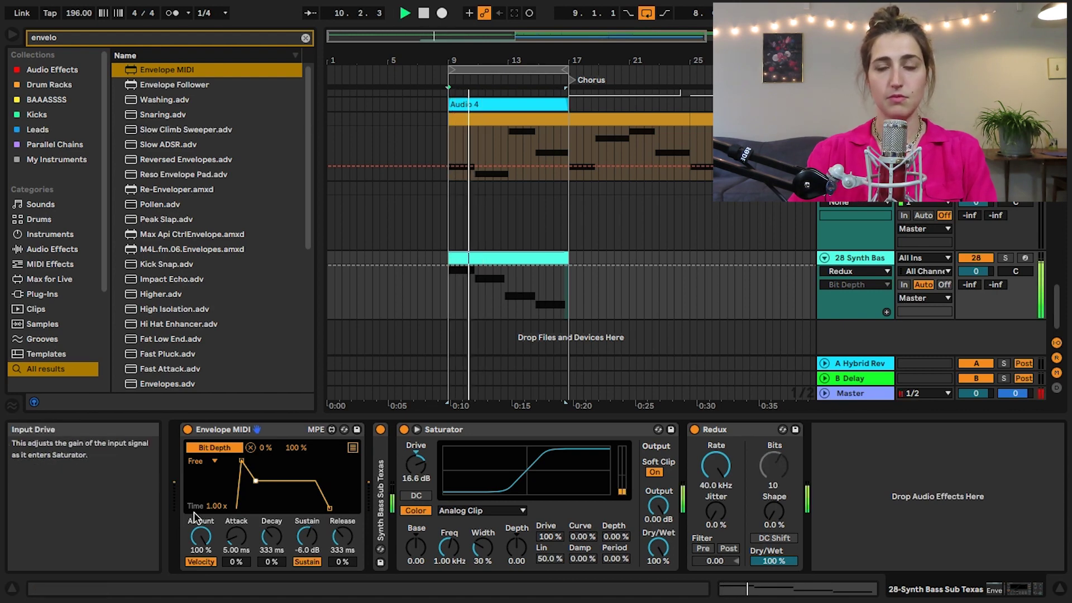
pyautogui.press('space')
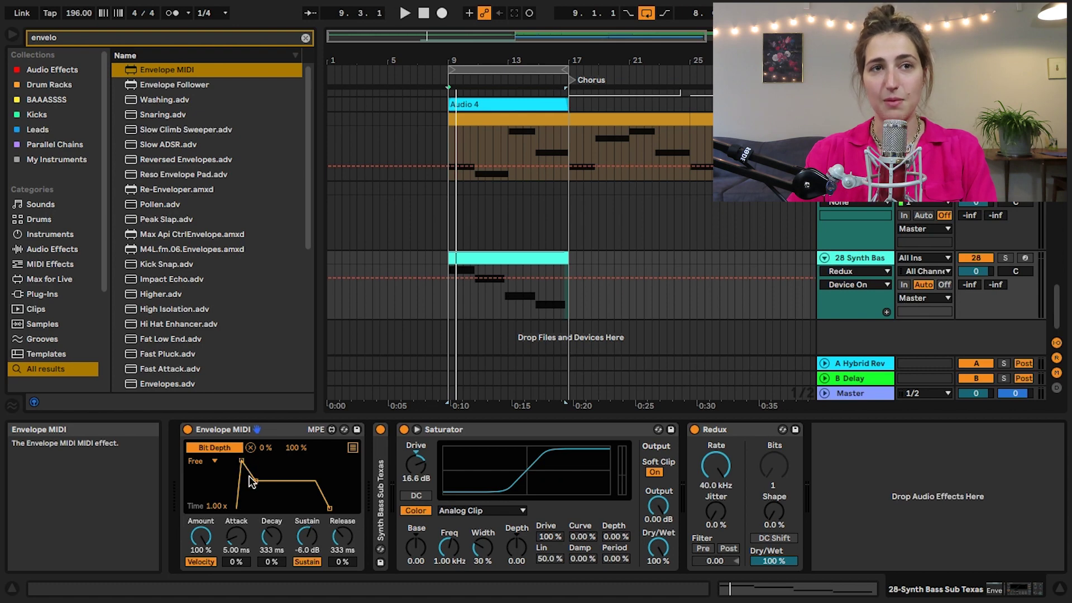
# Step: Set Envelope MIDI's range to 100 % minimum and 0 % maximum, with 0.10 ms attack, 2.92 s decay and -inf dB sustain, and audition it
pyautogui.press('space')
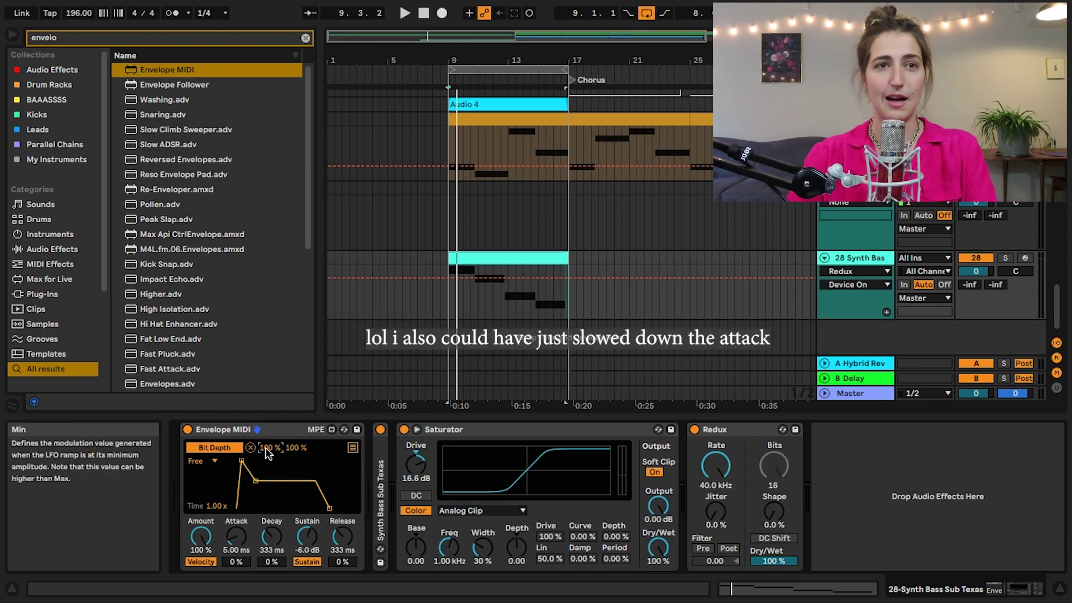
pyautogui.moveTo(243, 475); pyautogui.dragTo(239, 485)
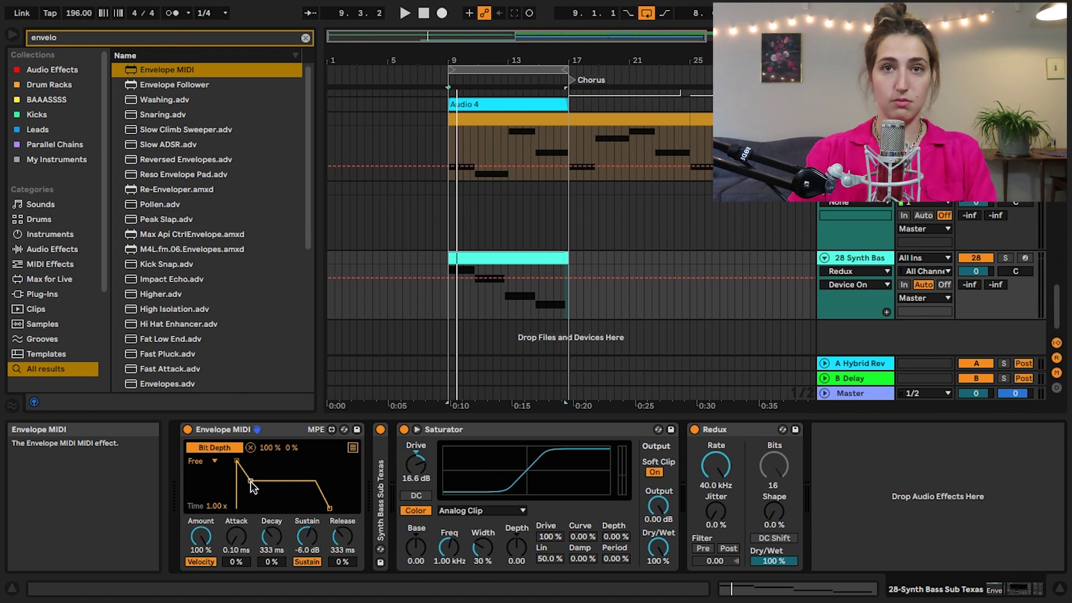
pyautogui.moveTo(251, 481); pyautogui.dragTo(263, 510)
pyautogui.press('space')
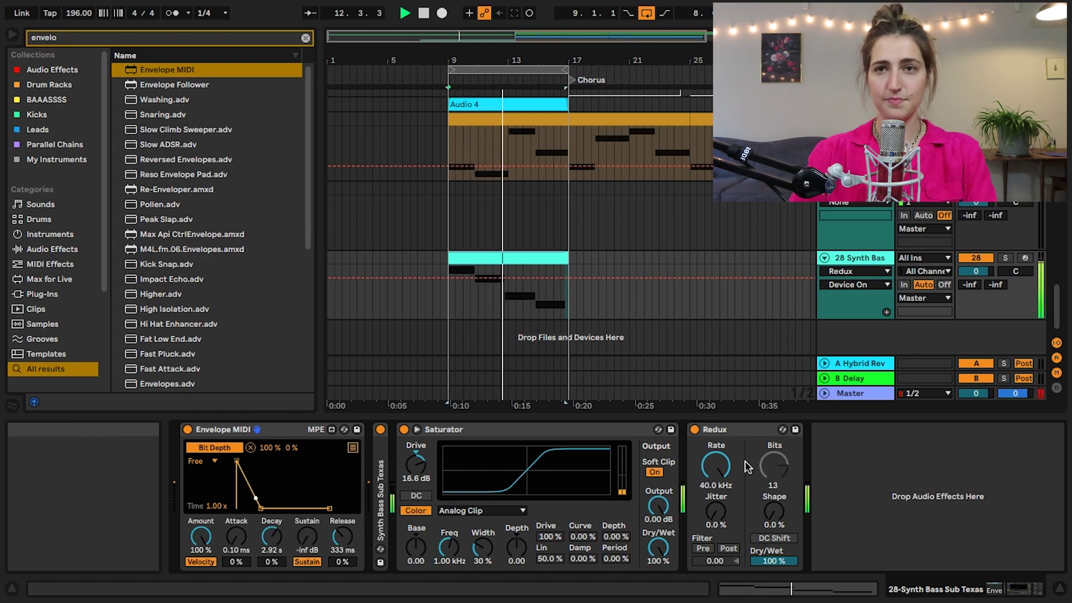
pyautogui.press('space')
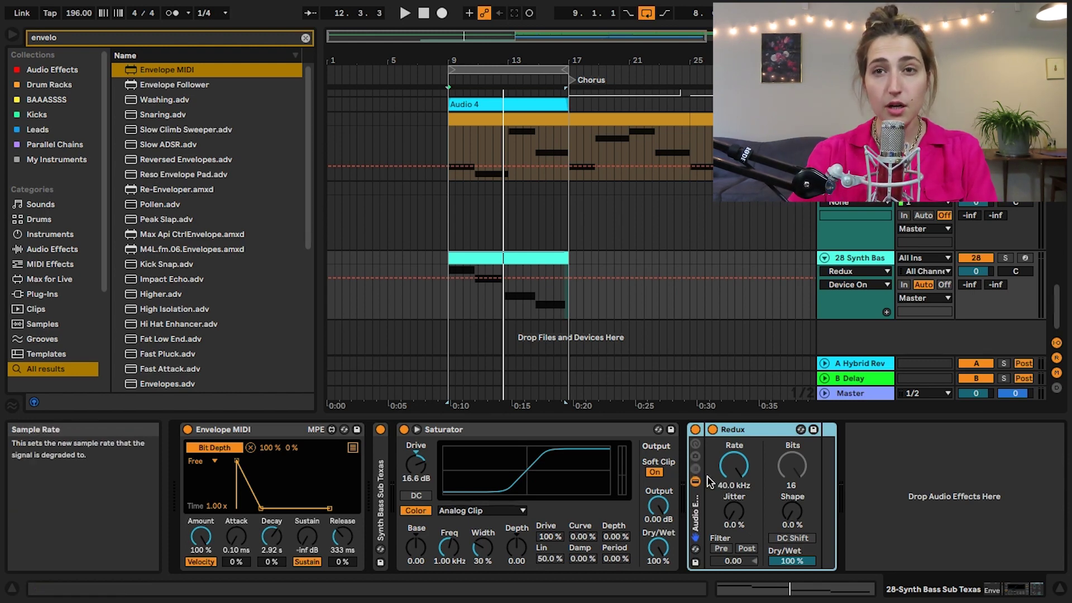
# Step: Group Redux into an Audio Effect Rack on the sub bass track and create a second, empty chain in it
pyautogui.hotkey('ctrl', 'z')
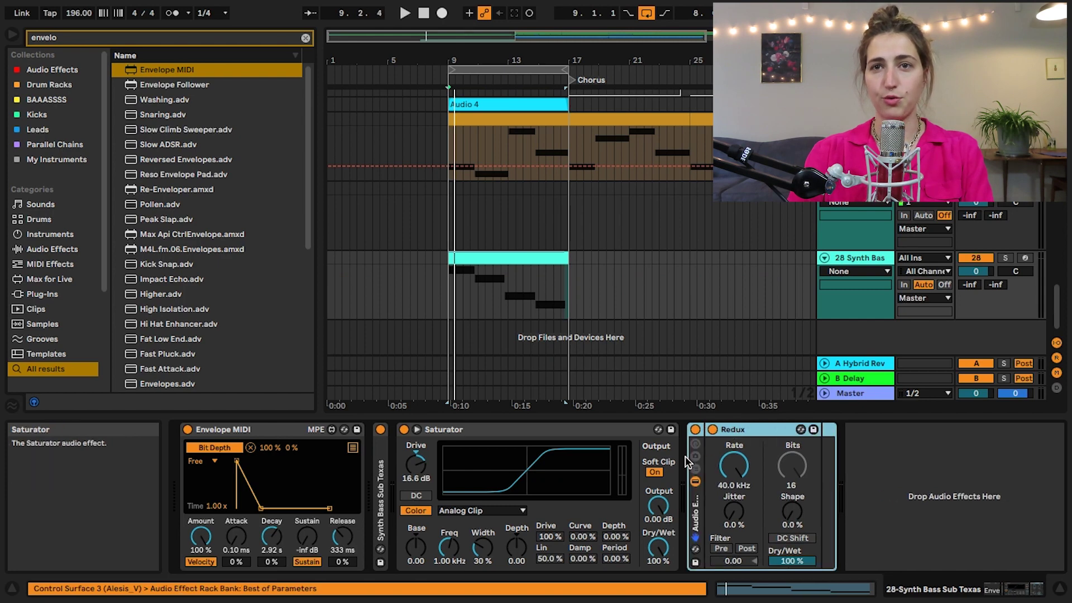
pyautogui.hotkey('ctrl', 'g')
pyautogui.rightClick(764, 513)
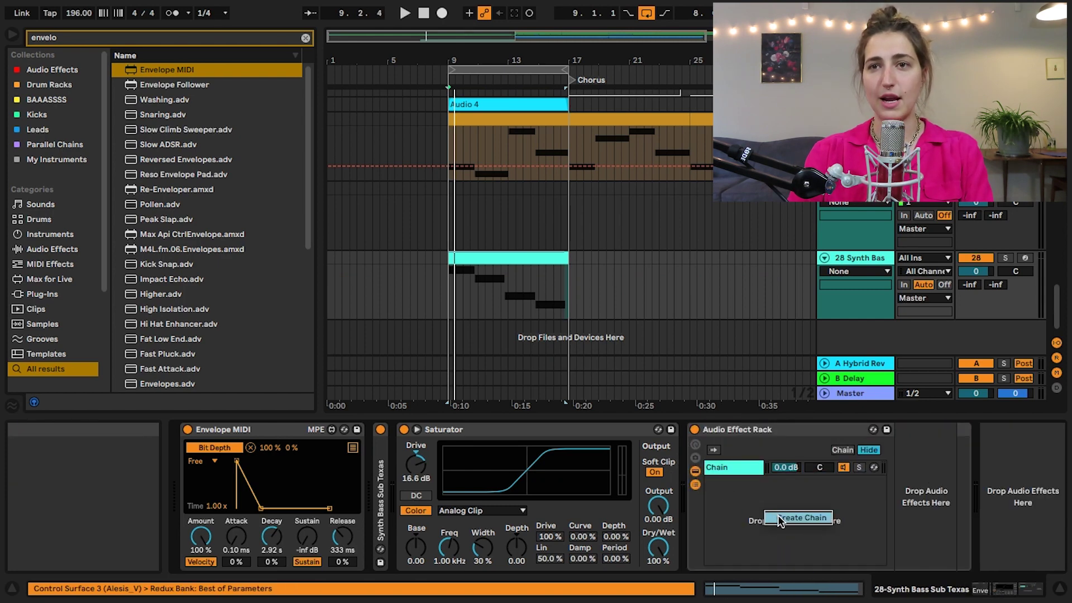
pyautogui.click(795, 520)
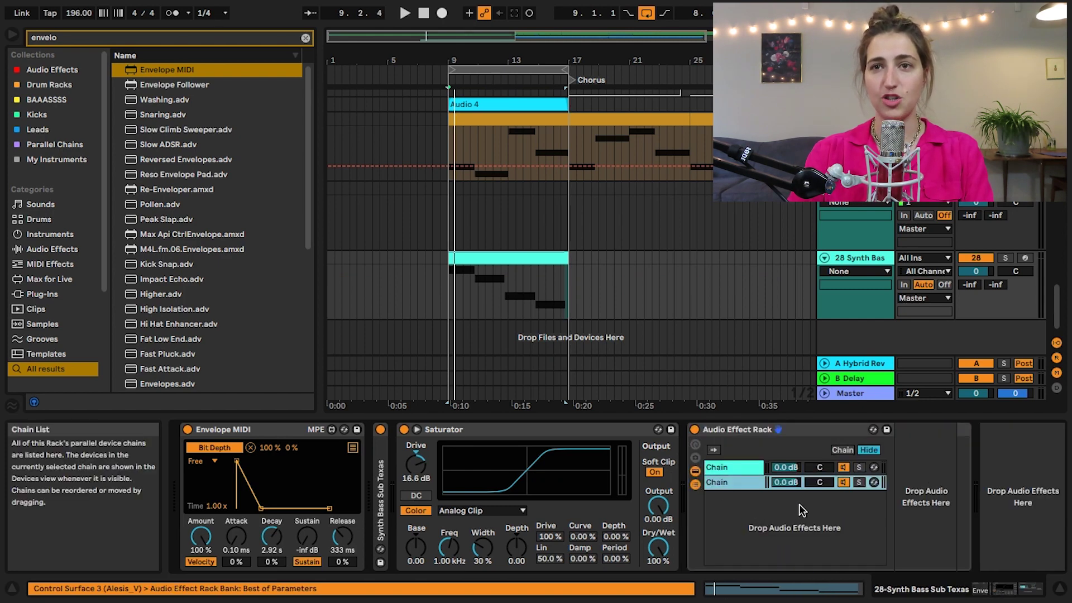
# Step: Name the rack's chains Redux and Dry, and lower the Redux chain's volume while the loop plays
pyautogui.click(716, 468)
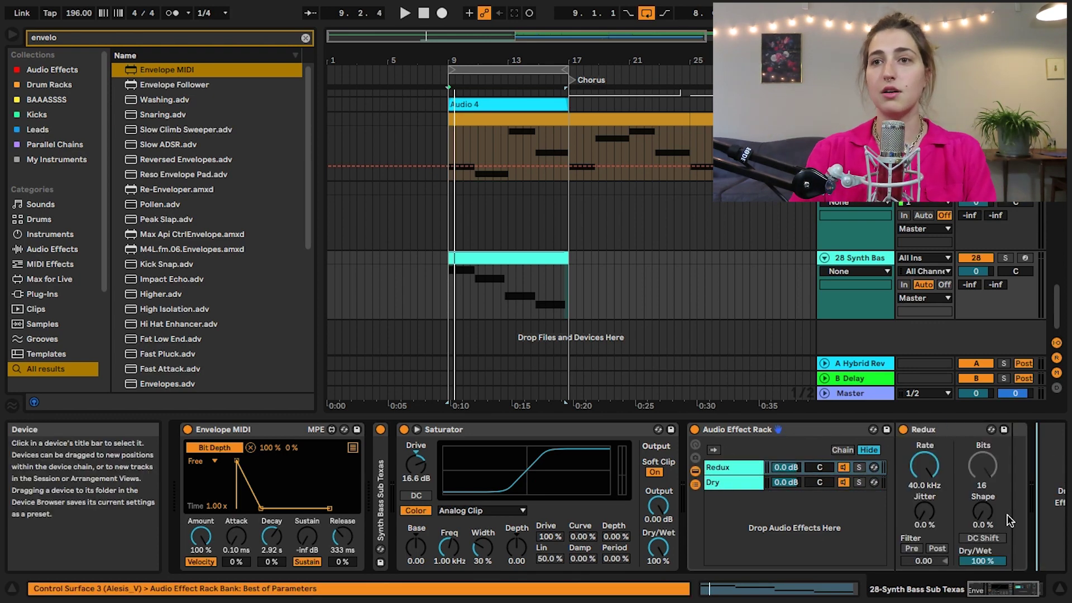
pyautogui.press('space')
pyautogui.moveTo(784, 468); pyautogui.dragTo(784, 490)
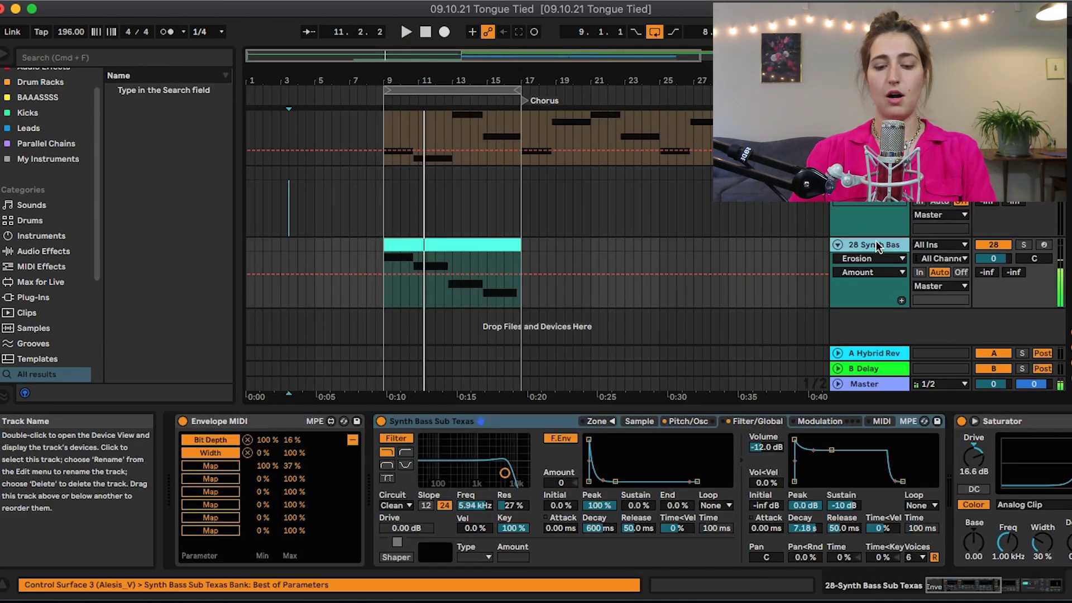
# Step: Insert an audio track below the sub bass, arm it with Resampling as input, and record the soloed bass from bar 9
pyautogui.press('super+t')
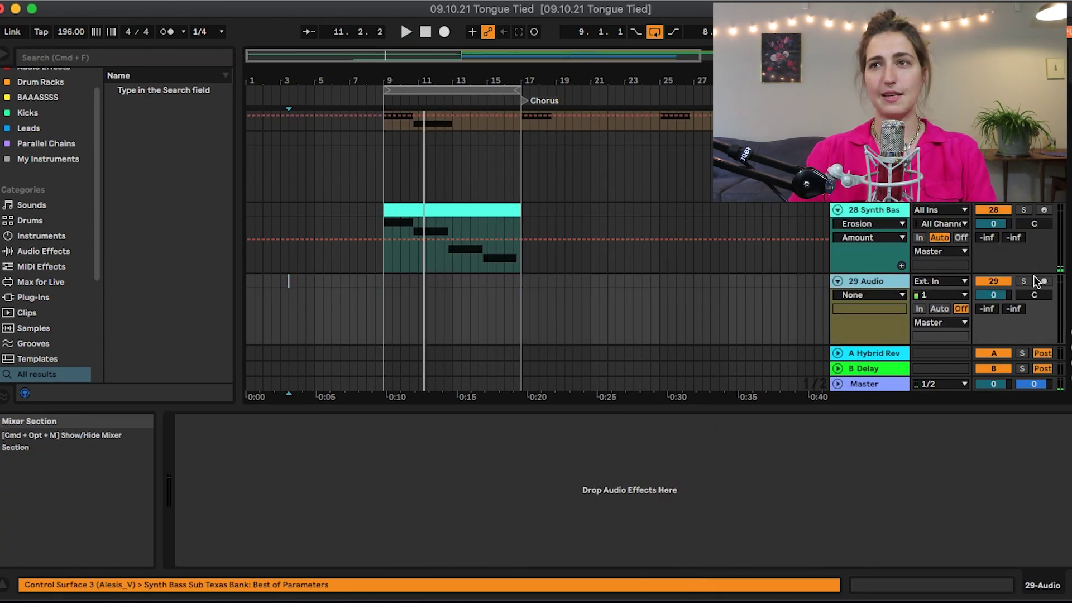
pyautogui.click(1051, 281)
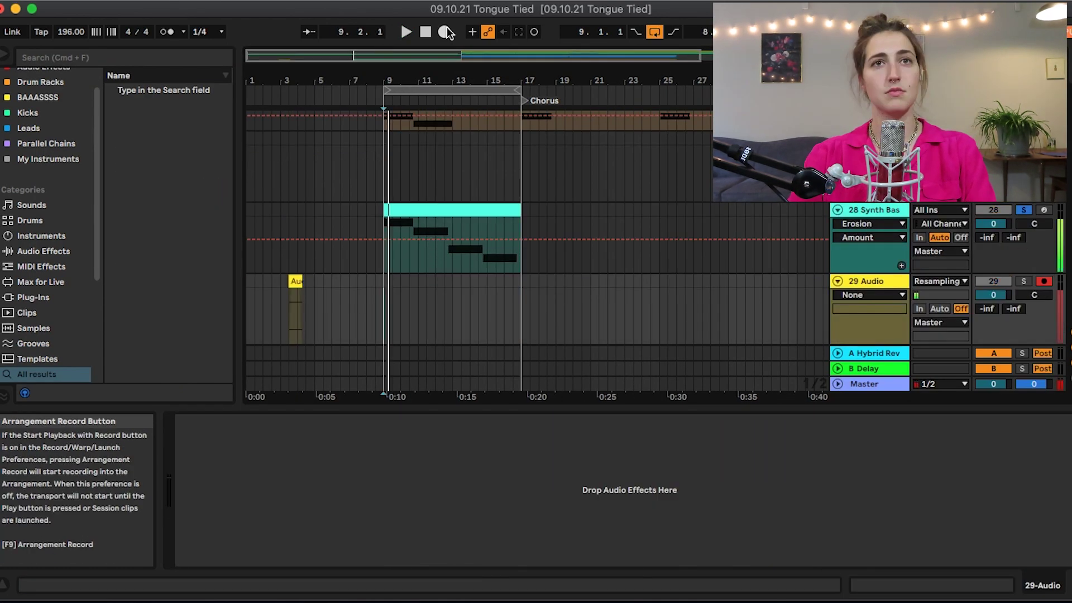
pyautogui.click(445, 32)
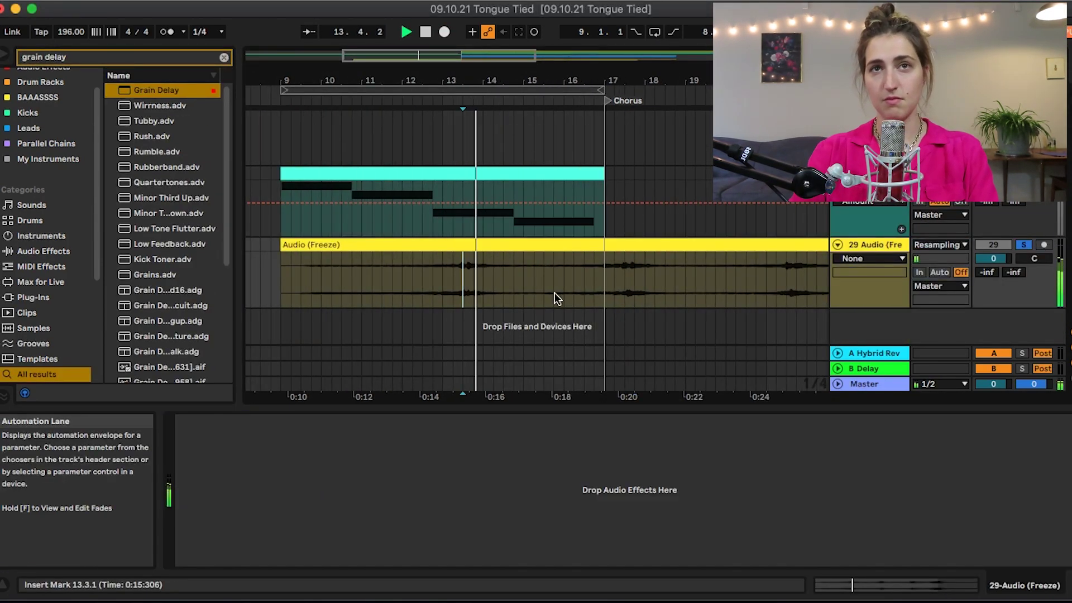
# Step: Split off the swell around 13.3.1 from the frozen bass audio, copy it ahead of bar 9, consolidate it and reverse it
pyautogui.moveTo(461, 279); pyautogui.dragTo(566, 280)
pyautogui.press('super+e')
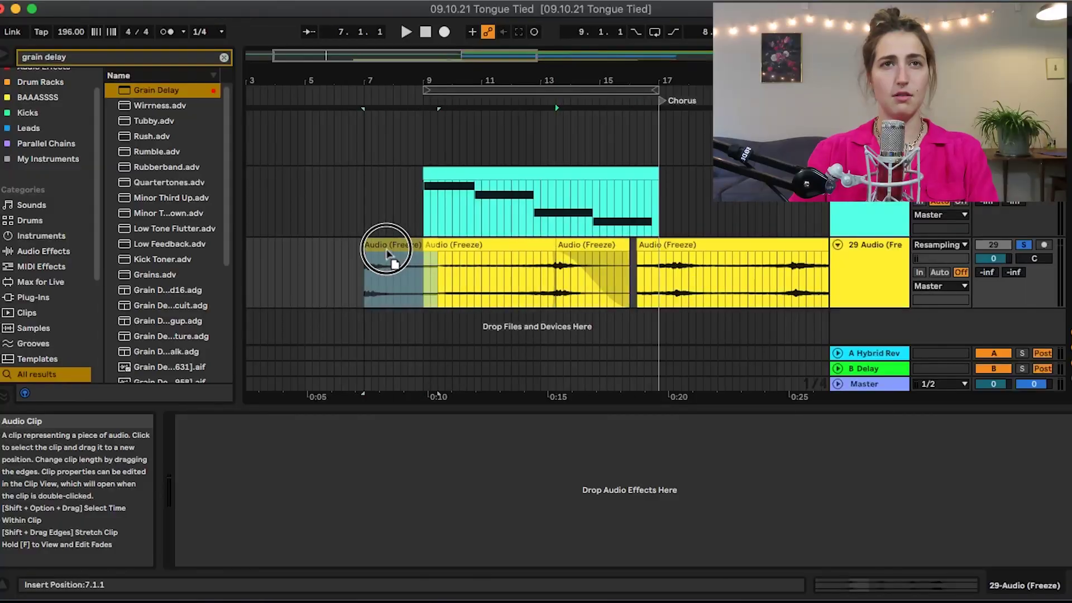
pyautogui.press('super+j')
pyautogui.press('r')
pyautogui.moveTo(390, 251); pyautogui.dragTo(399, 252)
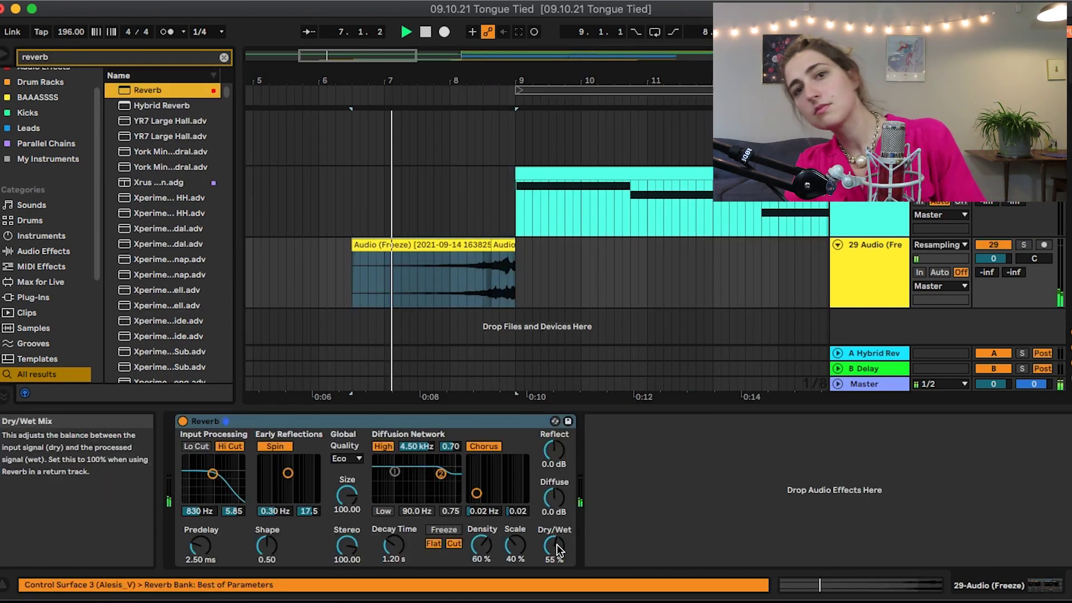
# Step: Set the Reverb's dry/wet to 40 % on the reversed swell's track and audition it leading into the bass
pyautogui.click(550, 553)
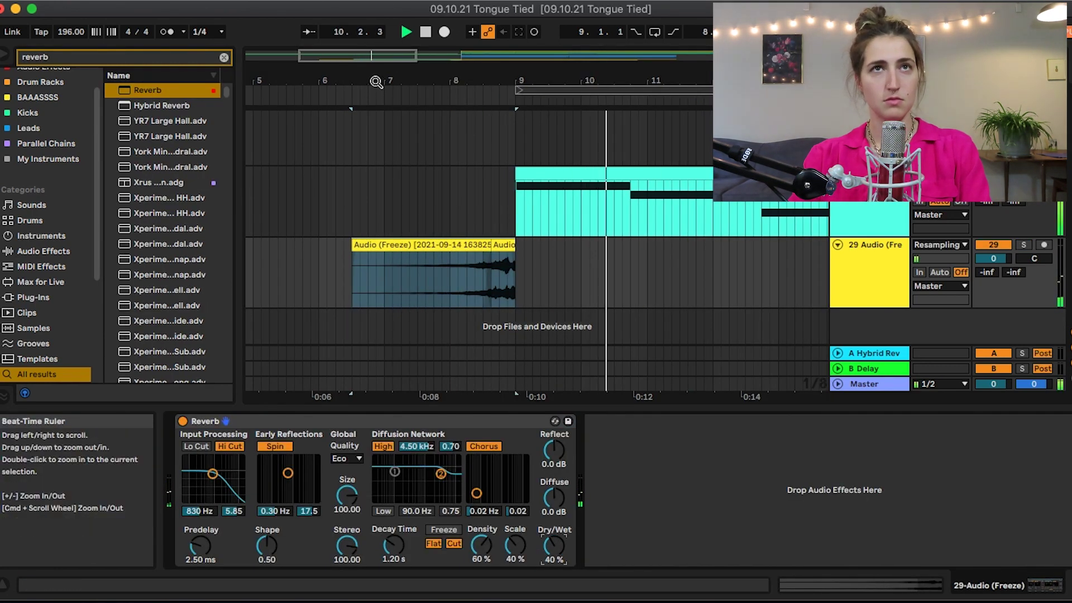
pyautogui.press('space')
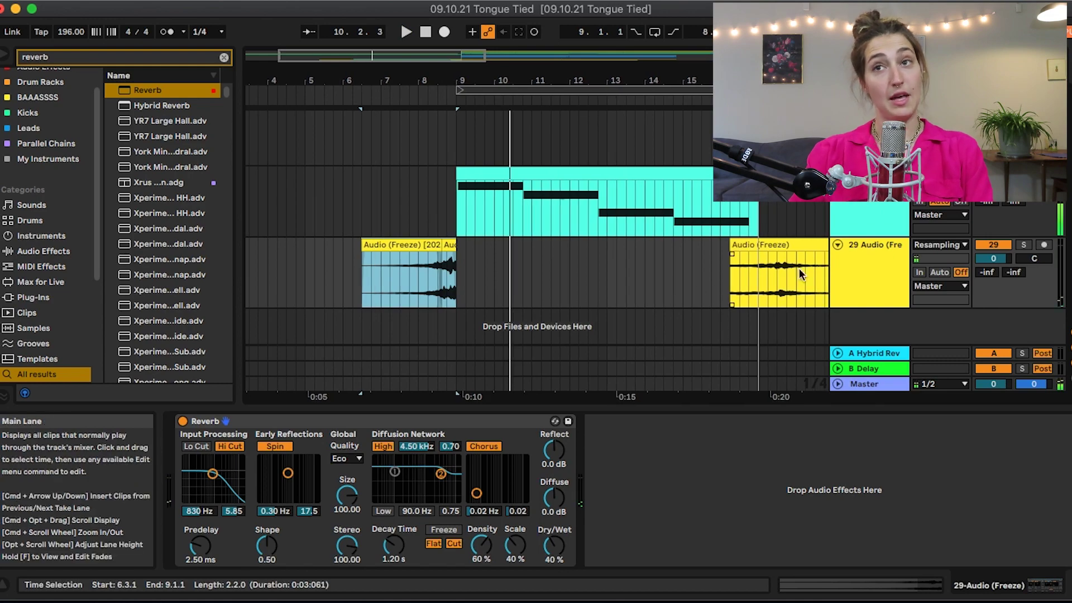
pyautogui.click(852, 259)
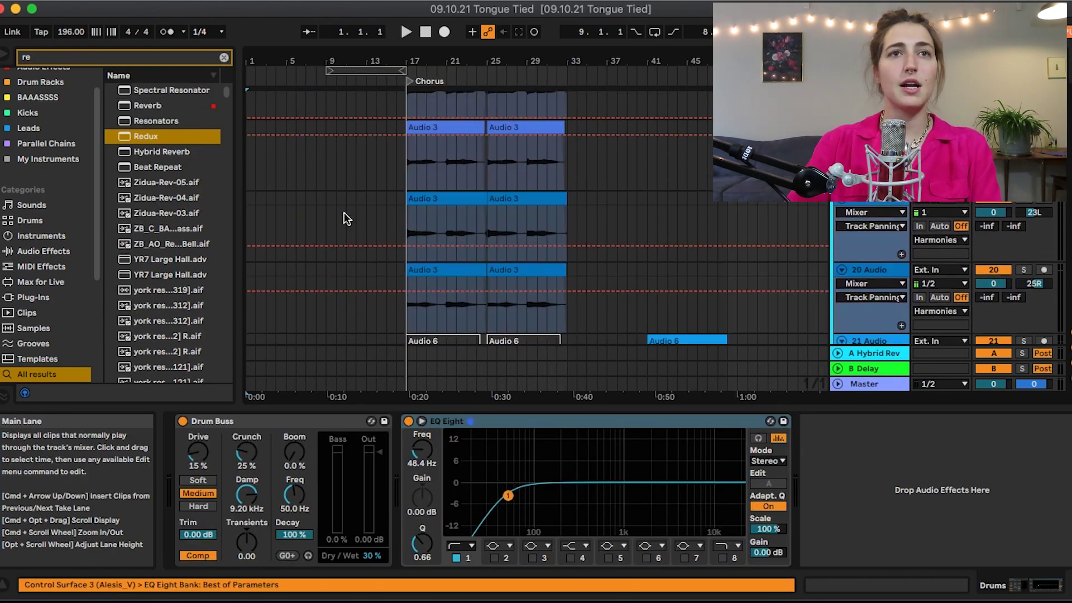
# Step: Copy the Audio 3 harmony clip on track 18 from the chorus to bar 9 and audition it
pyautogui.click(322, 307)
pyautogui.scroll(-2, 323, 309)
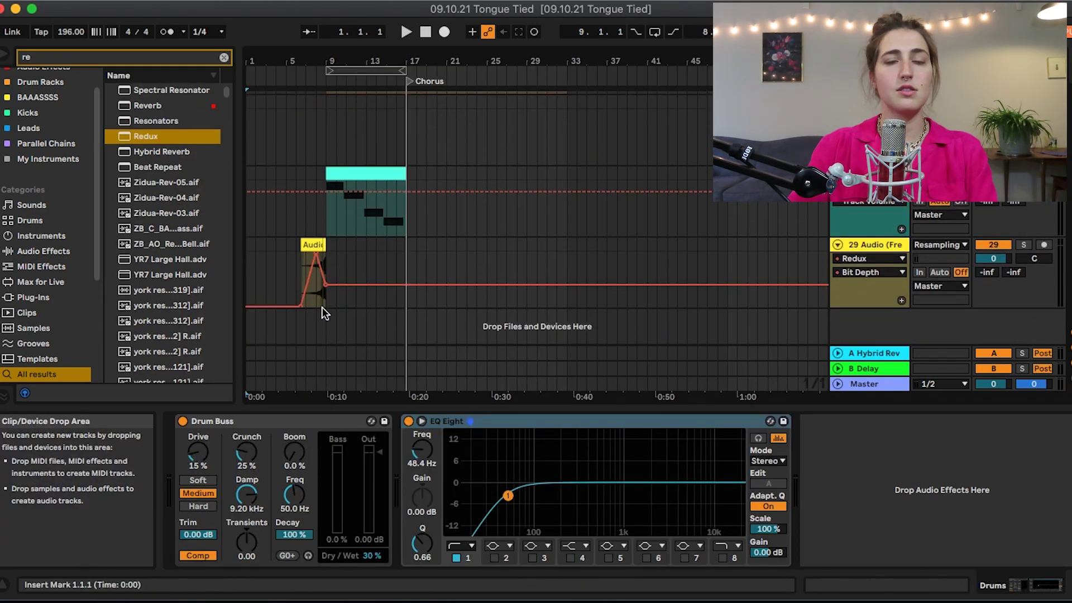
pyautogui.scroll(15, 552, 289)
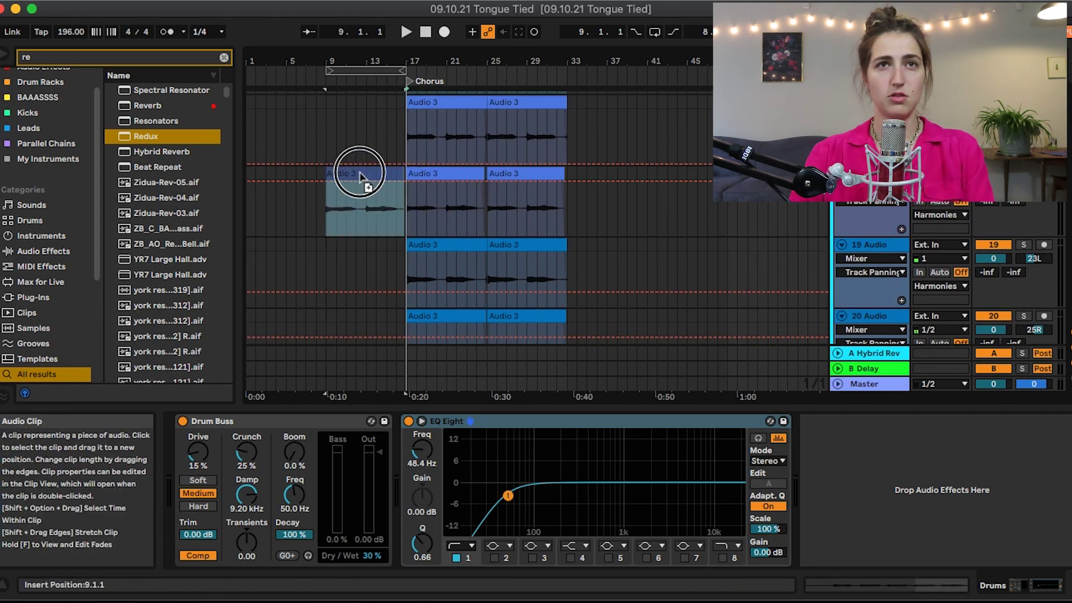
pyautogui.moveTo(360, 176); pyautogui.dragTo(361, 174)
pyautogui.moveTo(287, 55); pyautogui.dragTo(488, 123)
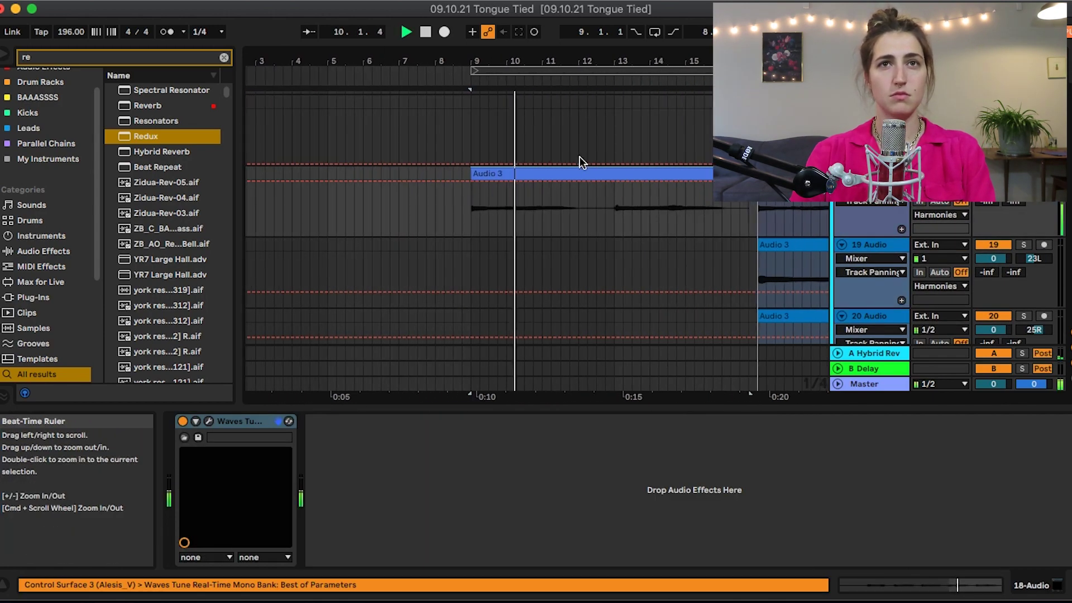
# Step: Set the warp mode of the 16 chopped Audio 3 clips to Texture and adjust the grain size
pyautogui.scroll(4, 773, 236)
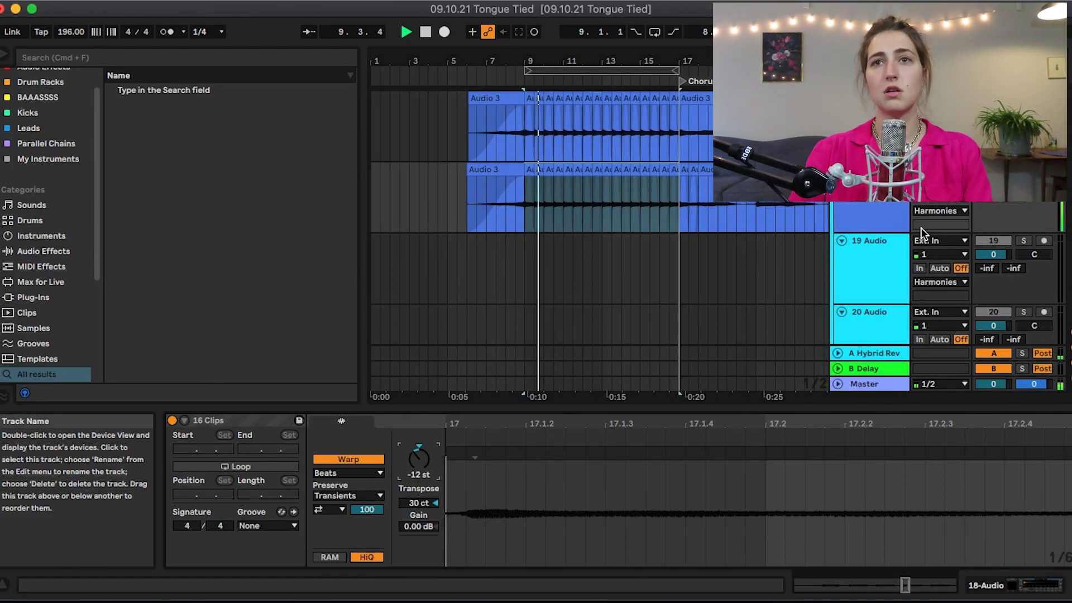
pyautogui.click(347, 473)
pyautogui.click(343, 500)
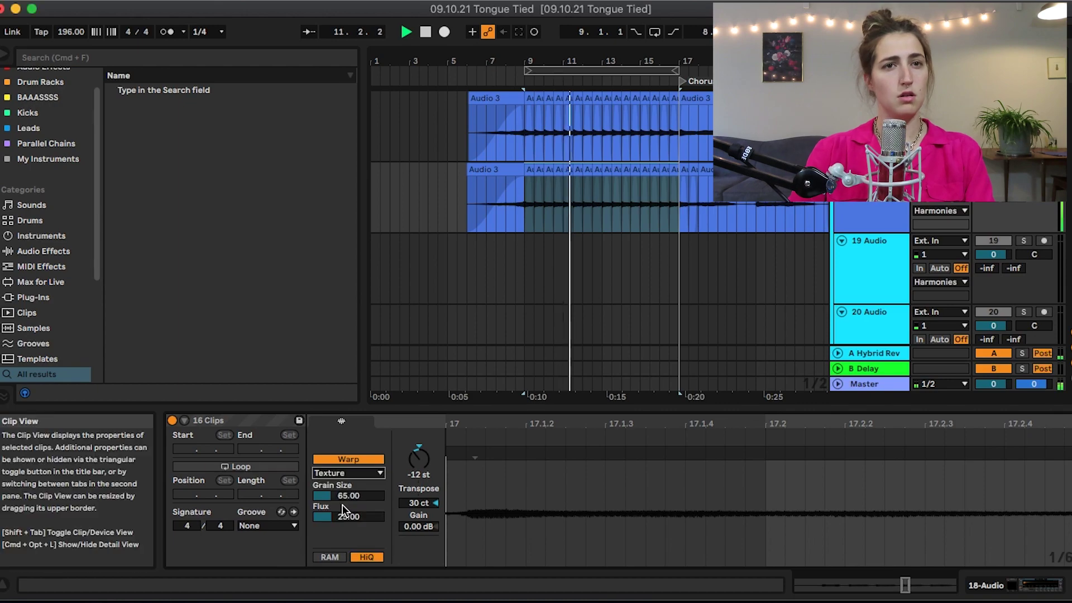
pyautogui.moveTo(344, 496); pyautogui.dragTo(344, 458)
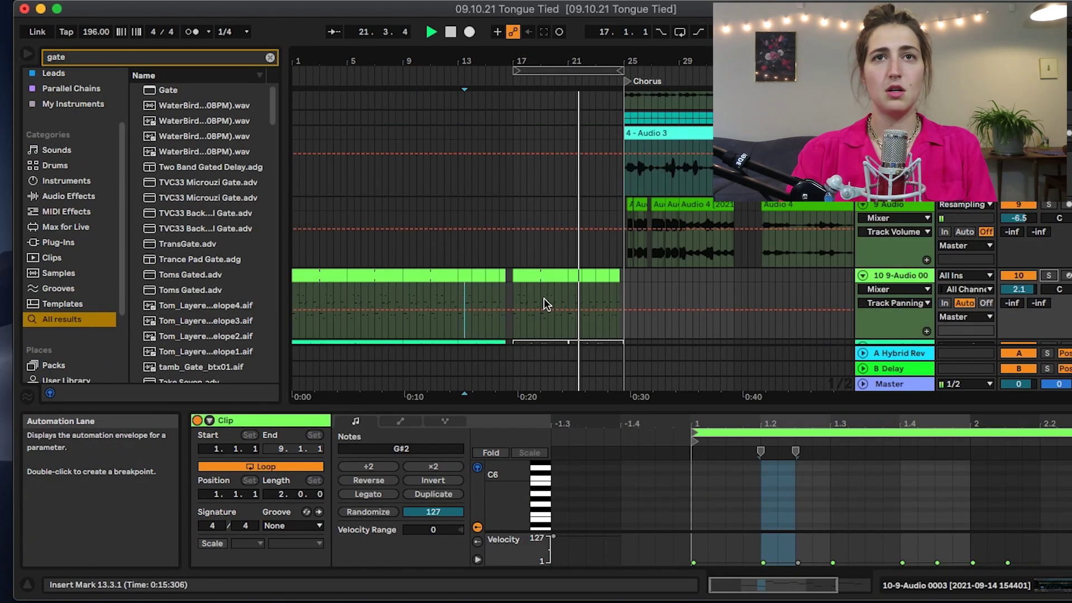
# Step: Select the sliced vocal MIDI clips on track 10 from bar 17 to 25 and audition that range as a loop
pyautogui.scroll(-3, 542, 240)
pyautogui.click(523, 135)
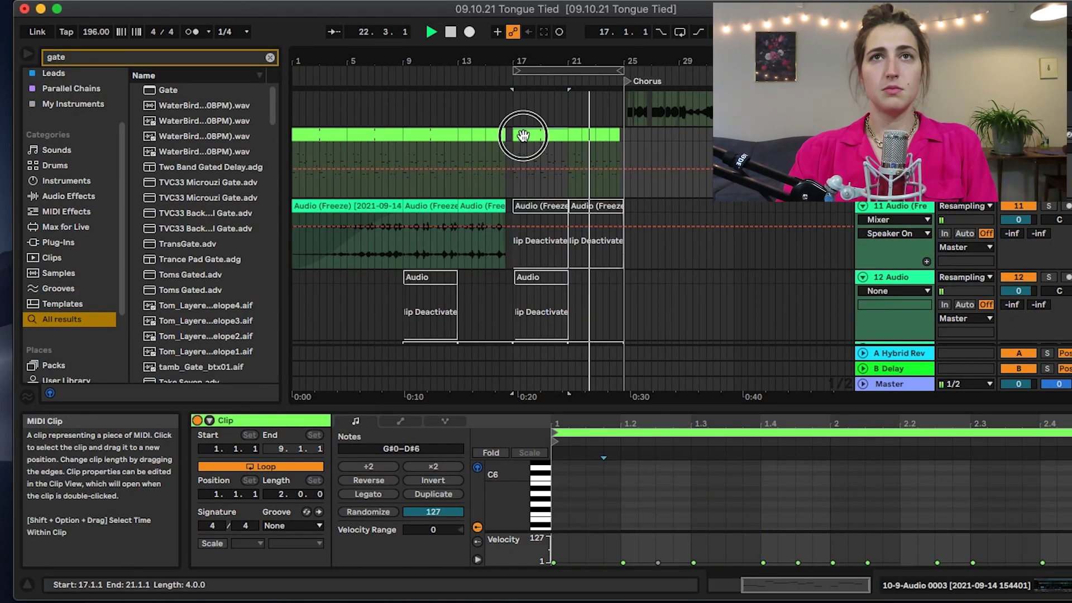
pyautogui.keyDown('shift'); pyautogui.click(621, 139); pyautogui.keyUp('shift')
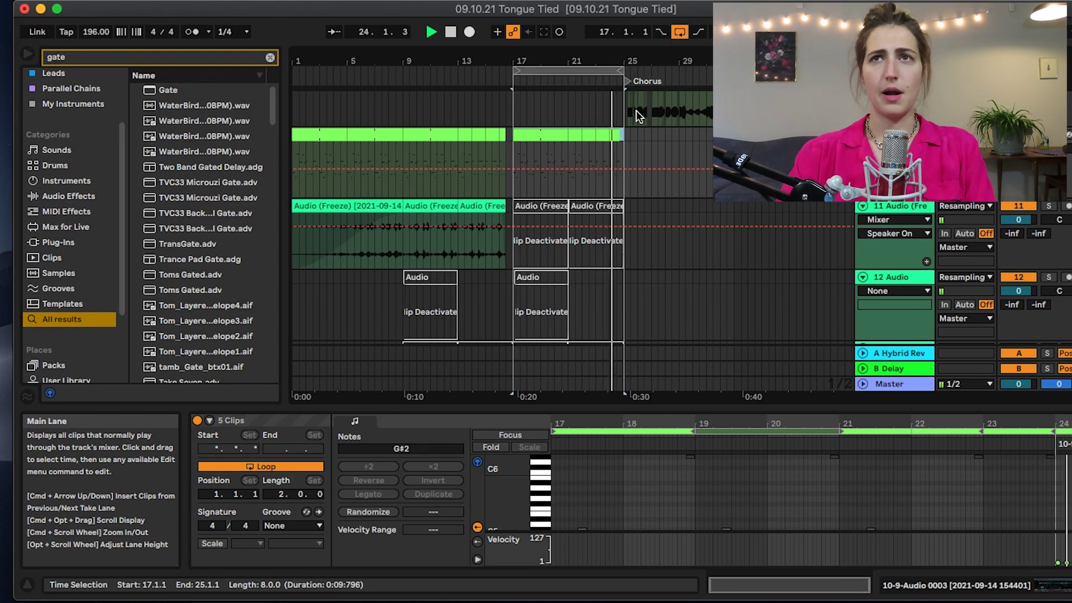
pyautogui.press('space')
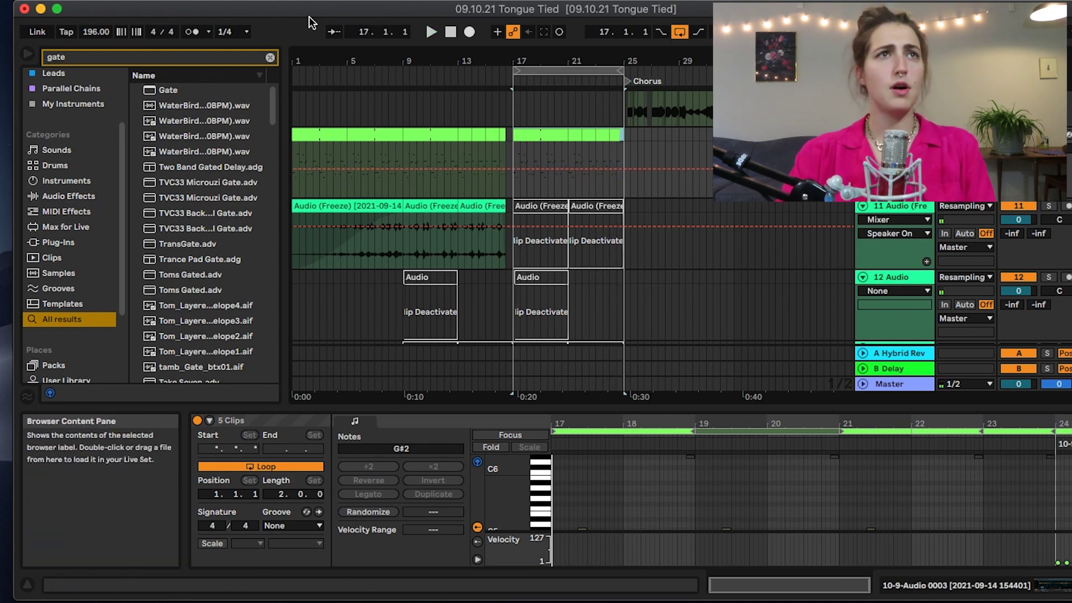
# Step: Find M4L.dl.13.Harmonizer among the Max for Live devices and add it after the Compressor on track 10
pyautogui.click(270, 58)
pyautogui.click(67, 282)
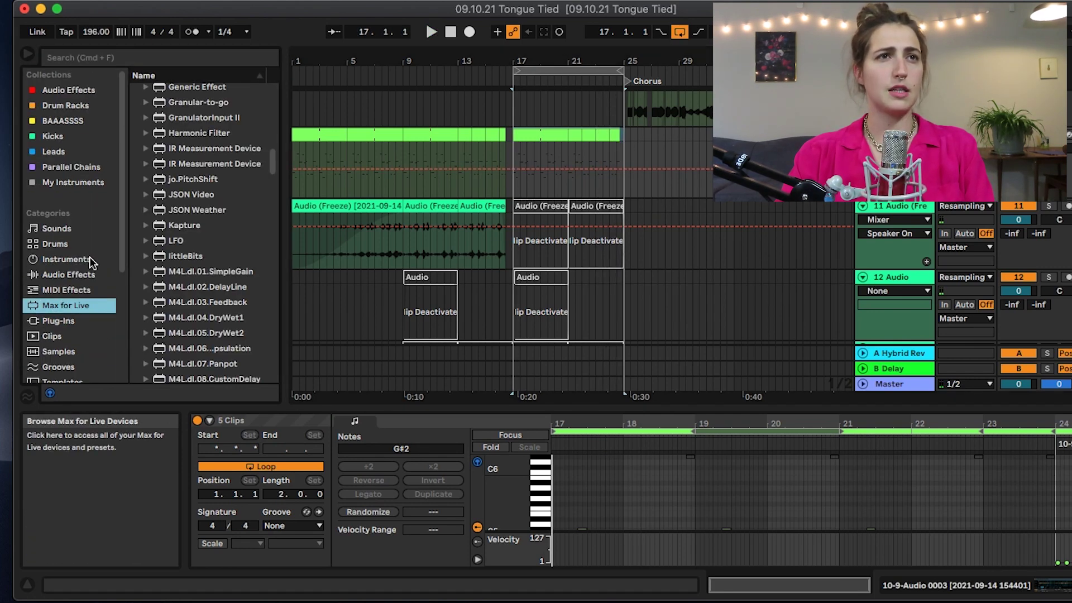
pyautogui.scroll(-6, 184, 252)
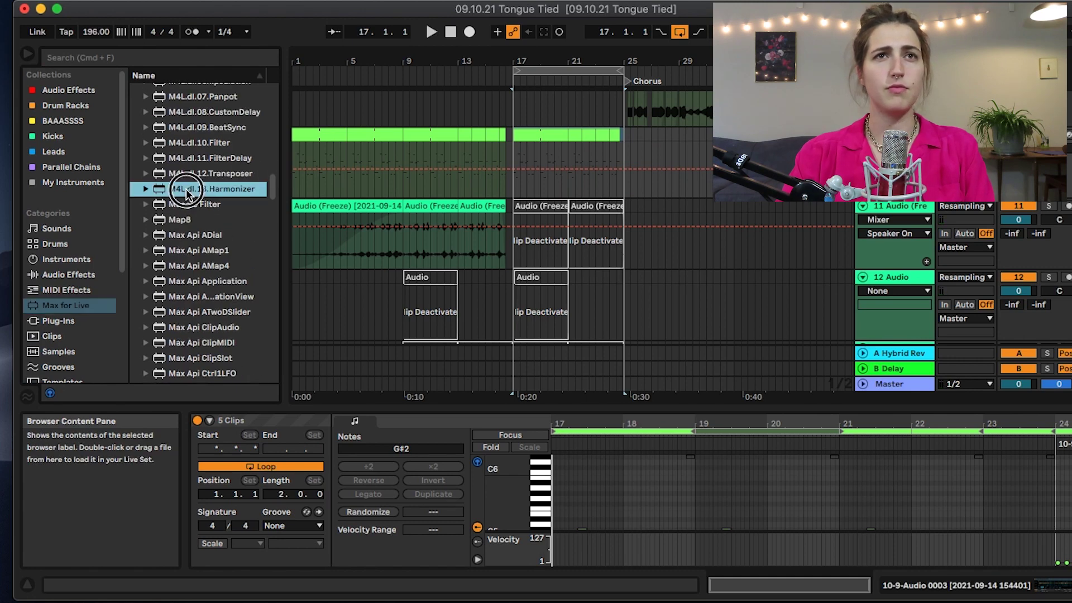
pyautogui.moveTo(558, 163); pyautogui.dragTo(545, 156)
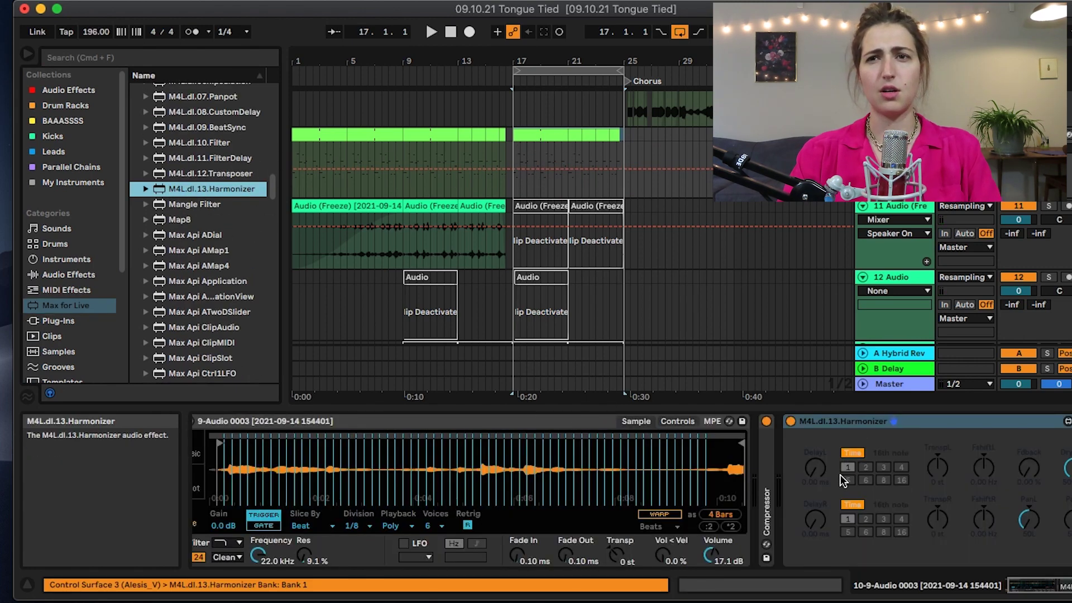
pyautogui.click(841, 473)
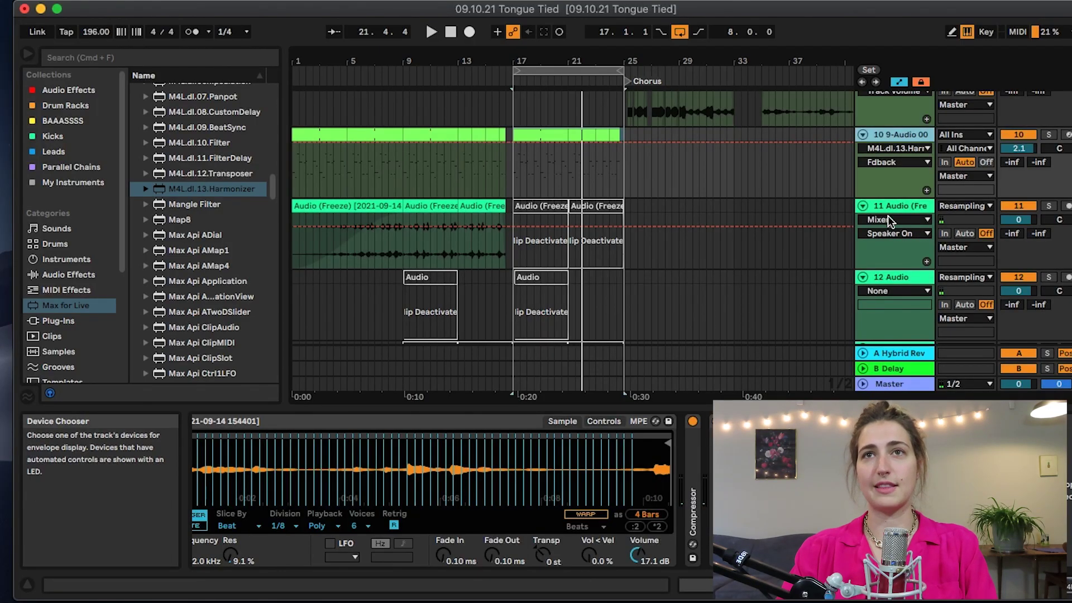
# Step: Insert an audio track below track 10, arm it for recording, and set its input to Resampling
pyautogui.press('super+t')
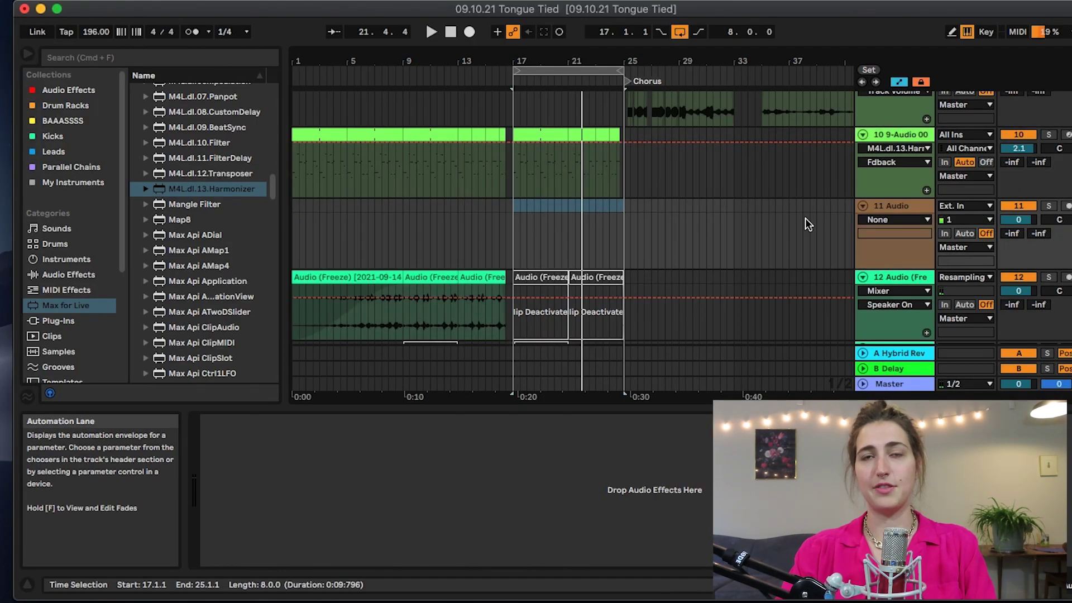
pyautogui.click(1067, 206)
pyautogui.click(965, 206)
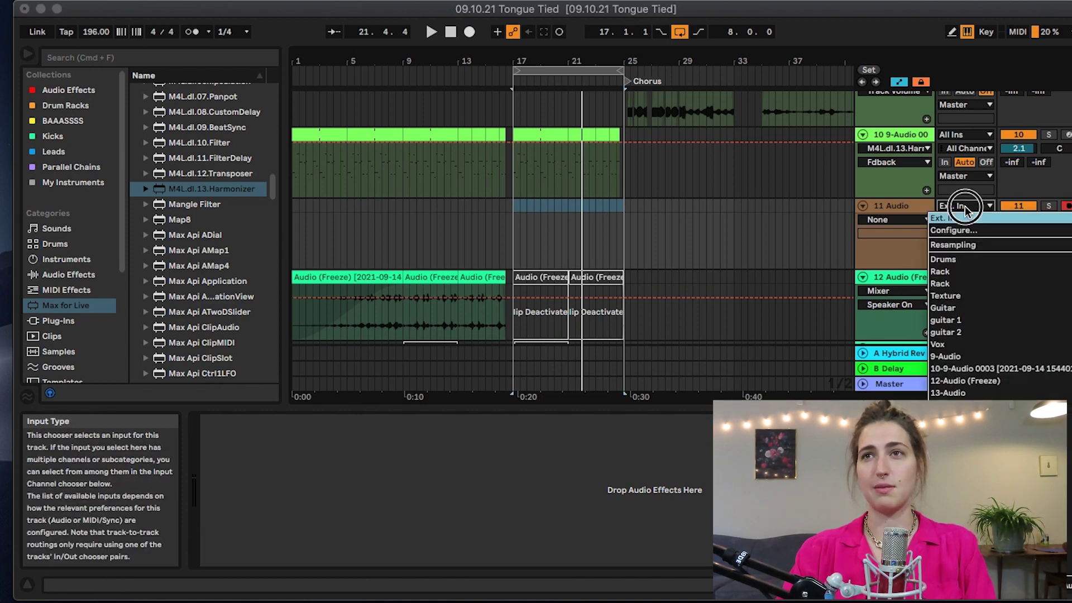
pyautogui.click(957, 244)
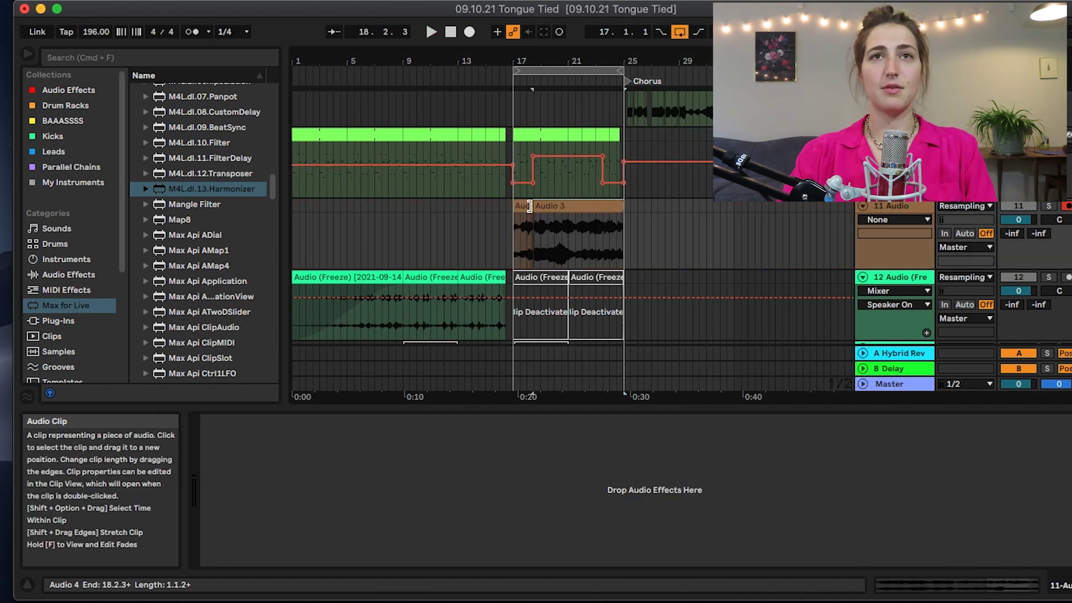
# Step: Trim the end of the short first clip at bar 17 on the resampled Harmonizer track and play it back
pyautogui.moveTo(529, 206); pyautogui.dragTo(495, 213)
pyautogui.click(572, 238)
pyautogui.press('space')
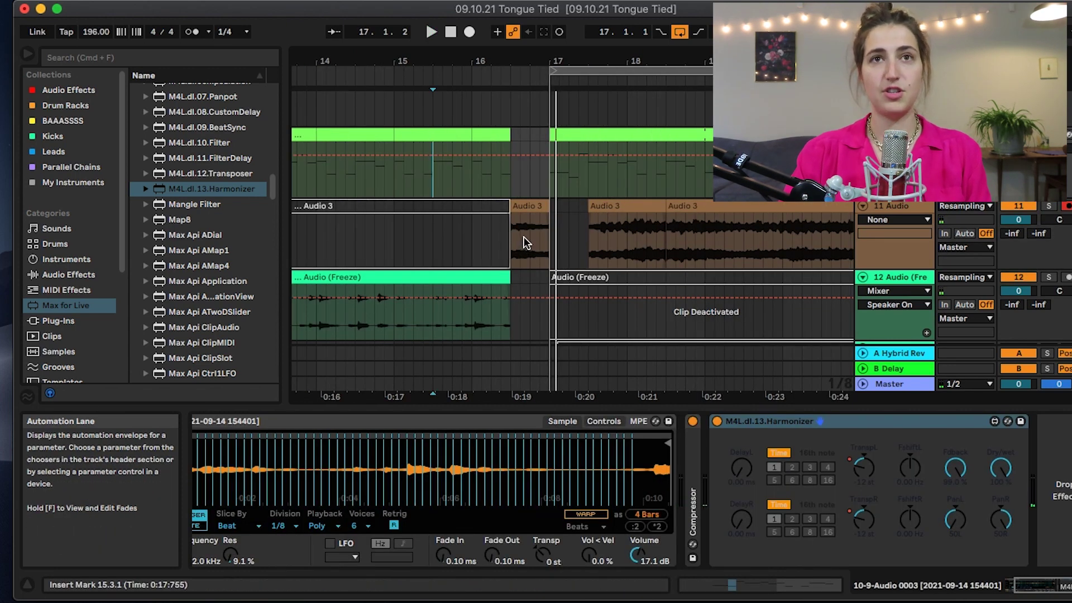
# Step: Loop bars 14 to 17 and audition different resampled Audio 3 snippets in the half-bar gap before bar 17
pyautogui.click(508, 245)
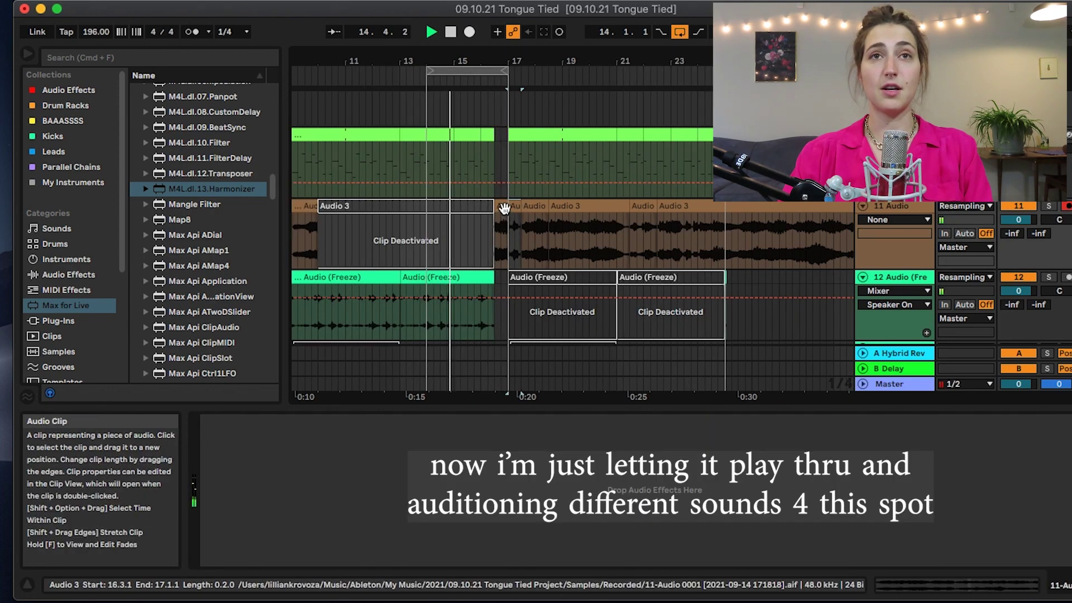
pyautogui.click(502, 206)
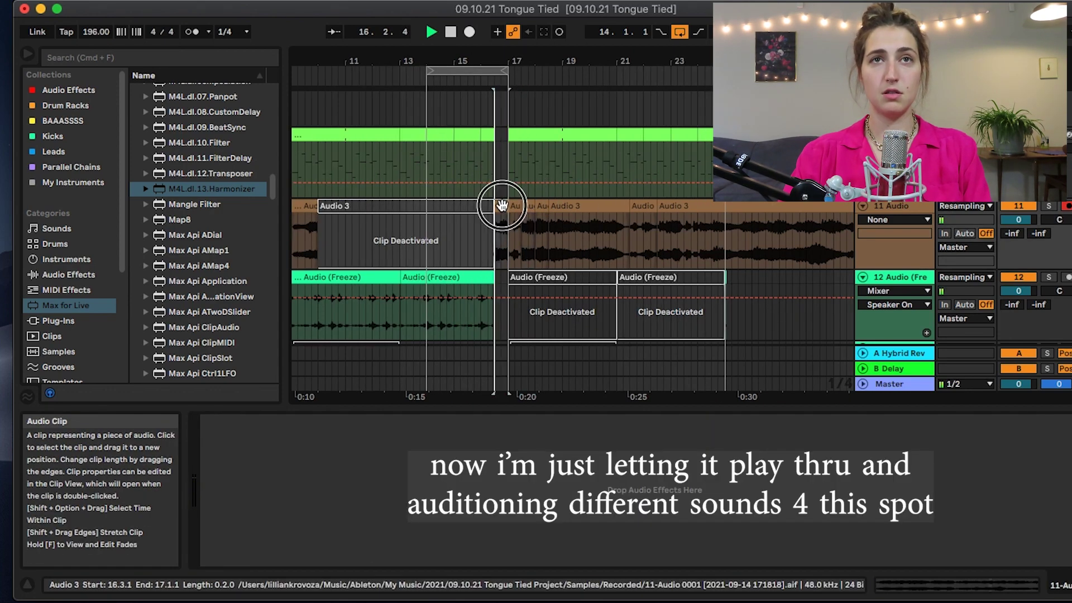
pyautogui.click(489, 230)
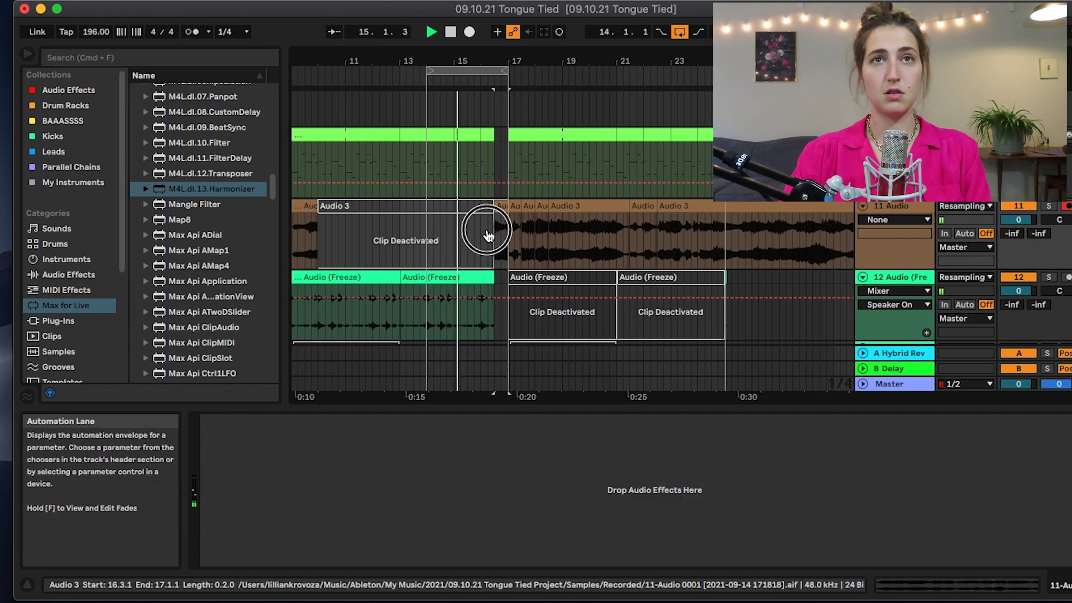
pyautogui.moveTo(488, 61); pyautogui.dragTo(487, 98)
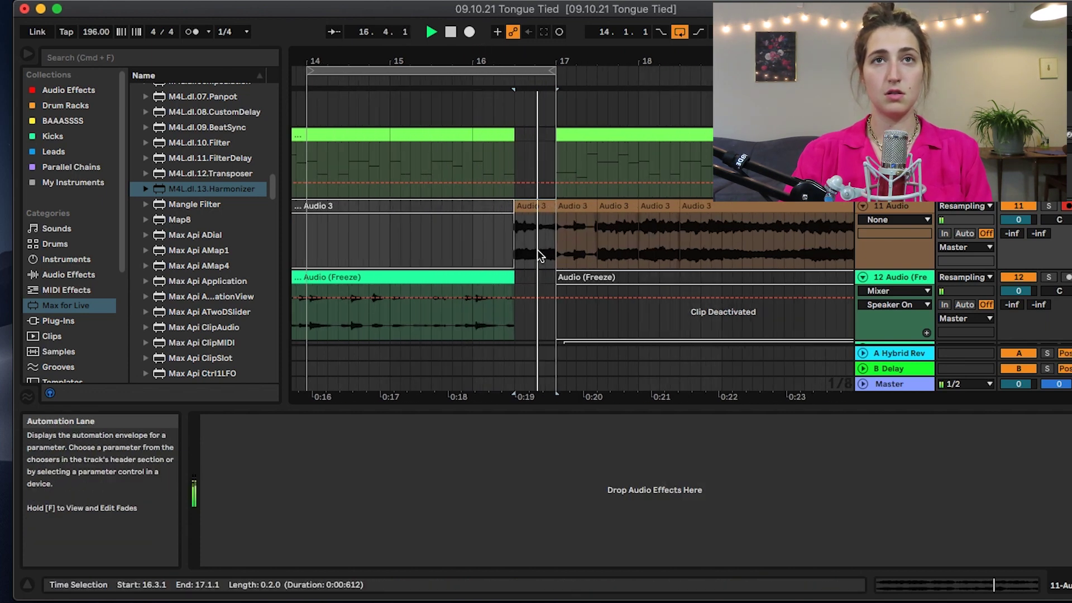
pyautogui.press('space')
pyautogui.press('space')
# Step: Audition the half-bar Audio 3 clip at 16.3.1 and move it among the split-off samples after bar 17
pyautogui.doubleClick(535, 205)
pyautogui.press('space')
pyautogui.press('space')
pyautogui.moveTo(547, 207); pyautogui.dragTo(653, 221)
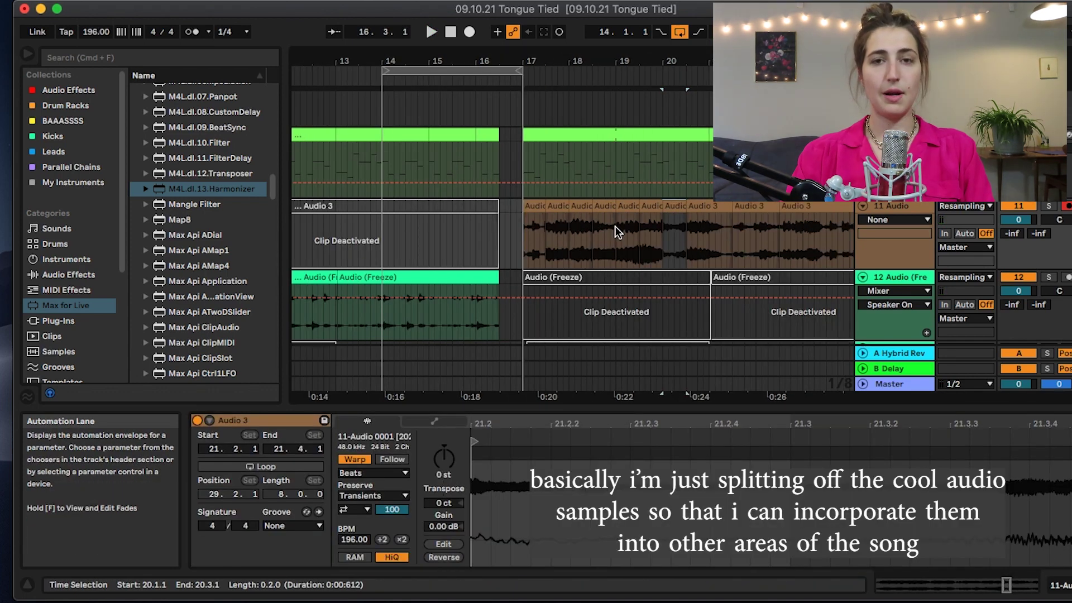
# Step: Place another half-bar Audio 3 snippet in the gap at 16.3.1 on track 11 and play it leading into bar 17
pyautogui.moveTo(511, 204); pyautogui.dragTo(748, 229)
pyautogui.moveTo(674, 228); pyautogui.dragTo(674, 227)
pyautogui.click(500, 239)
pyautogui.press('space')
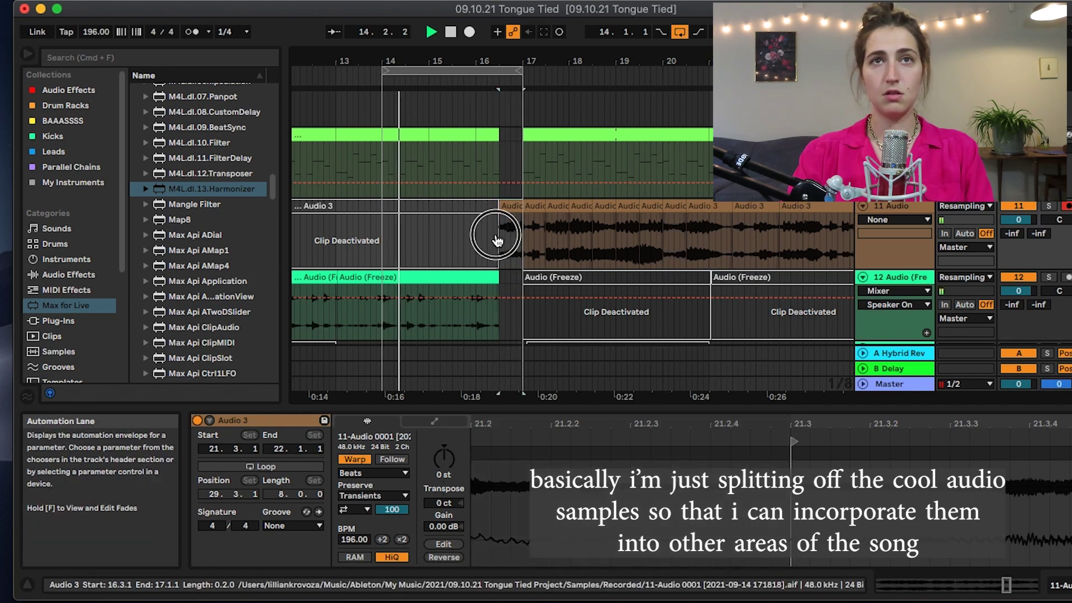
pyautogui.click(510, 238)
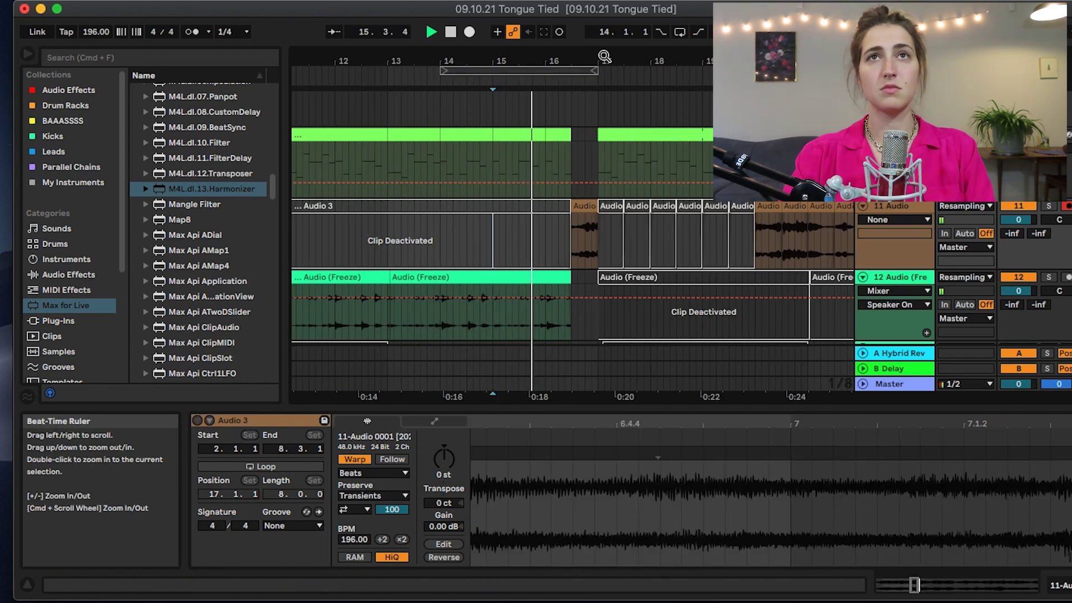
pyautogui.moveTo(603, 59); pyautogui.dragTo(446, 80)
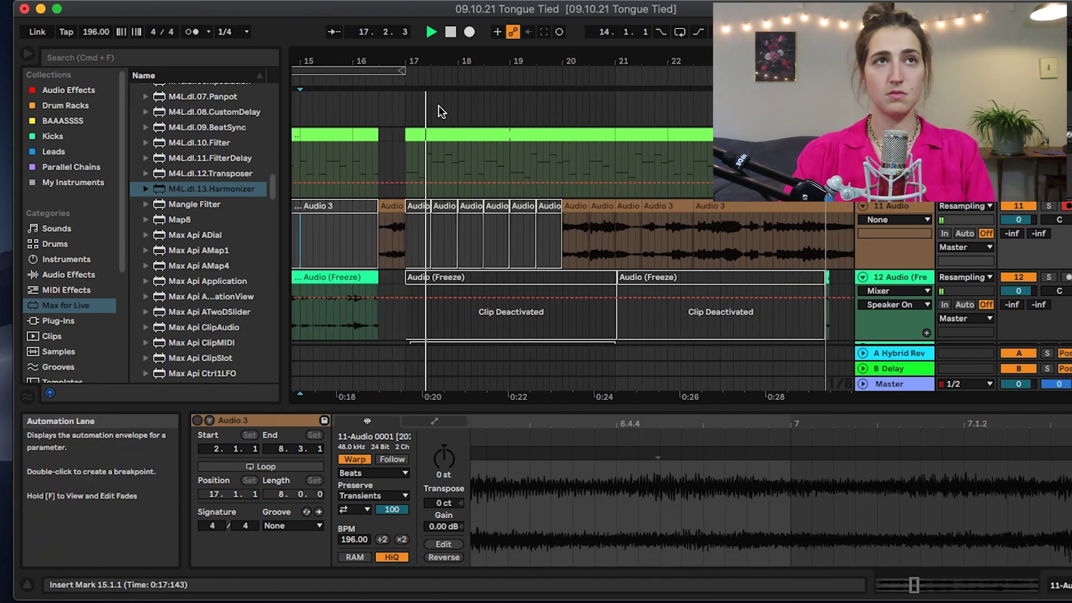
pyautogui.click(545, 209)
pyautogui.click(430, 210)
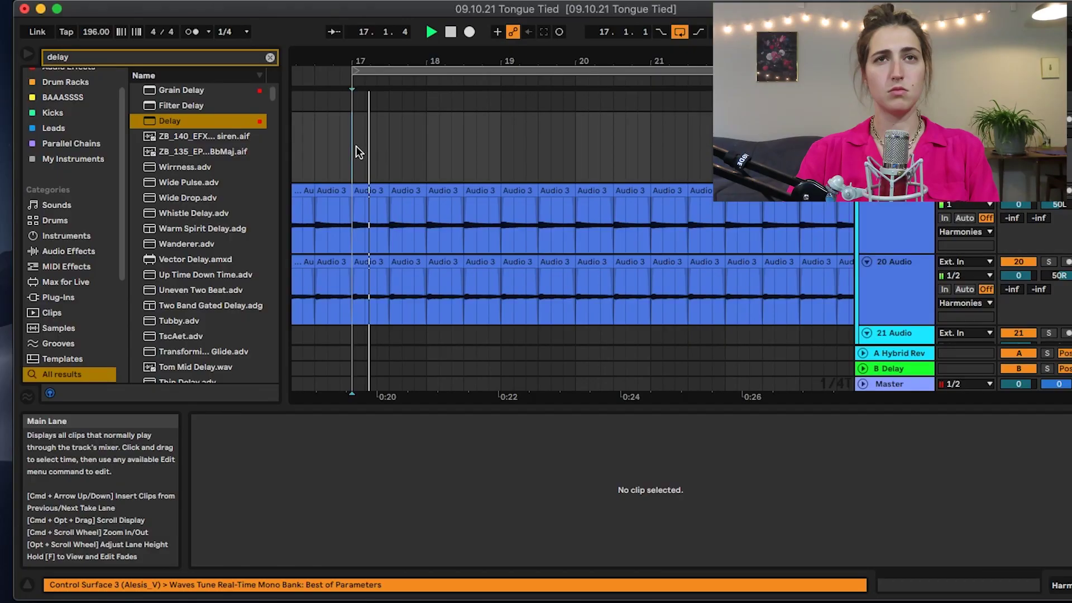
# Step: Draw a transposition envelope on track 20's Audio 3 clip at bar 20, ramping up from 0 to above +24 over its first beat
pyautogui.click(519, 223)
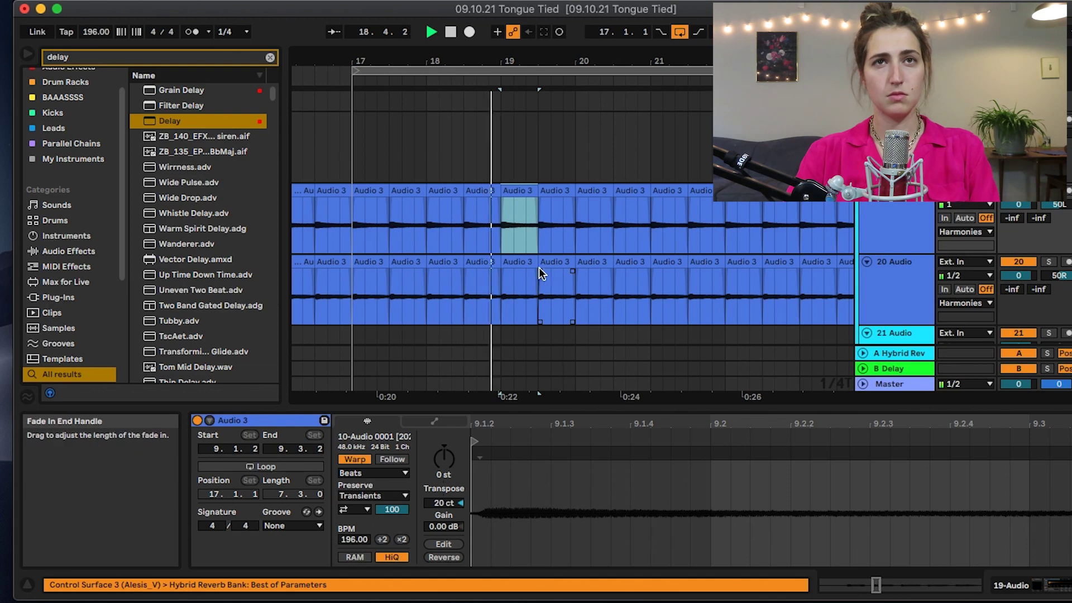
pyautogui.press('space')
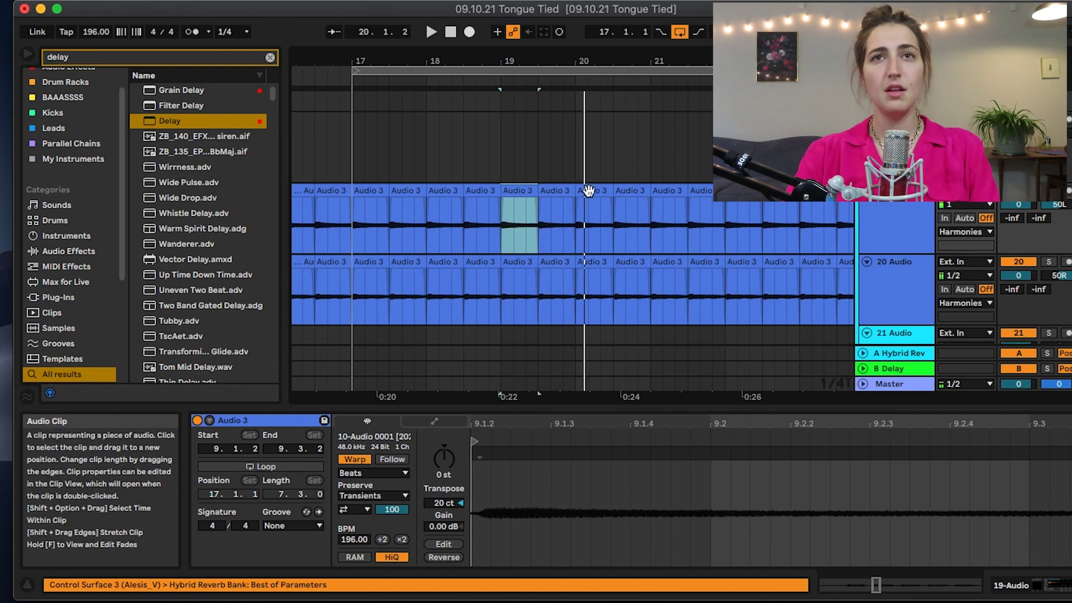
pyautogui.click(588, 191)
pyautogui.click(600, 262)
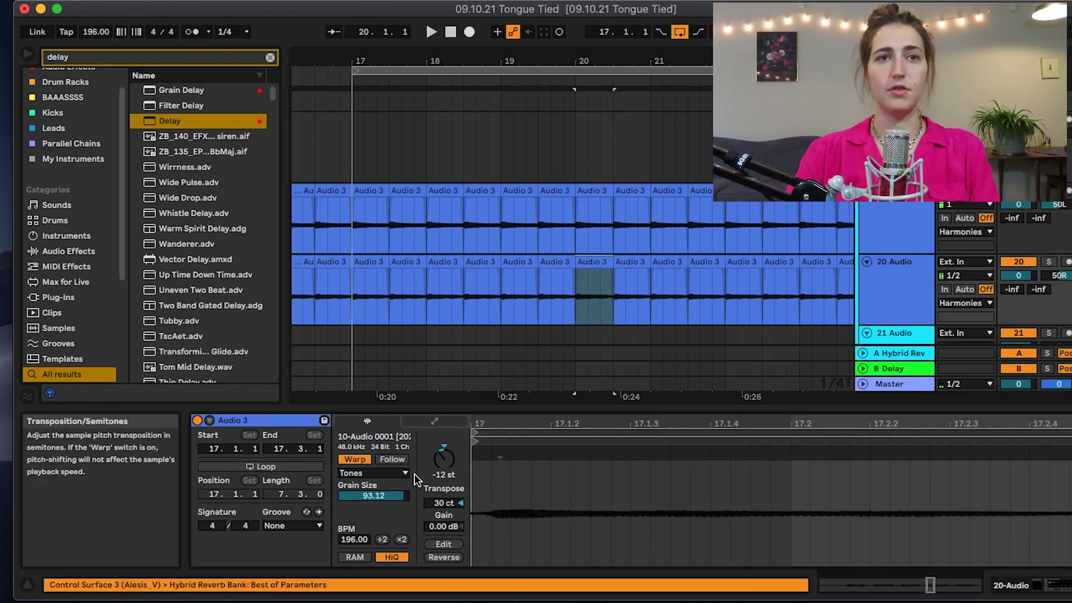
pyautogui.click(435, 422)
pyautogui.moveTo(413, 411); pyautogui.dragTo(413, 277)
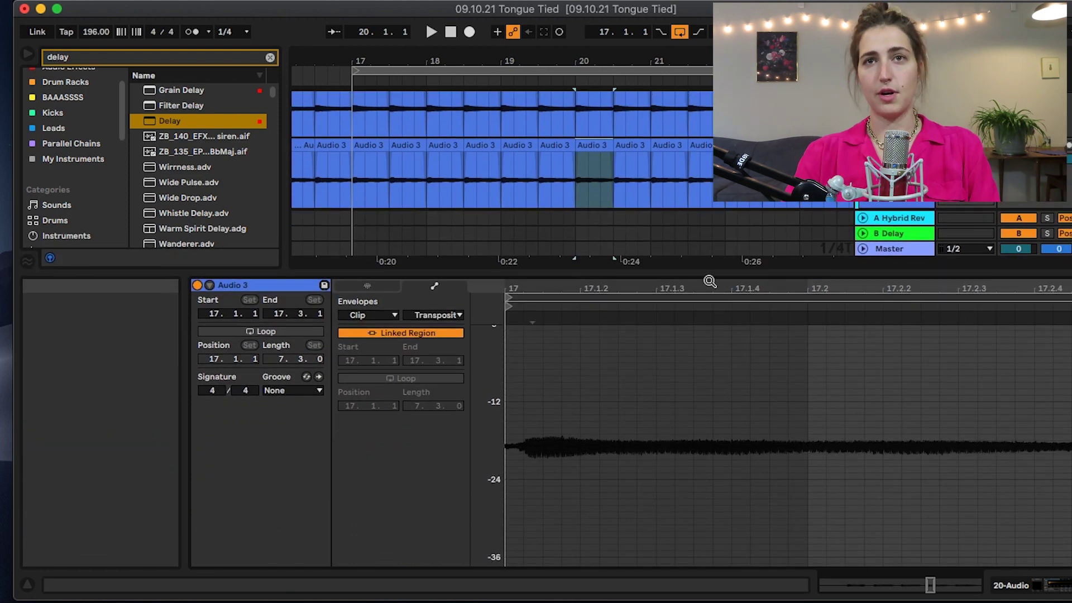
pyautogui.press('space')
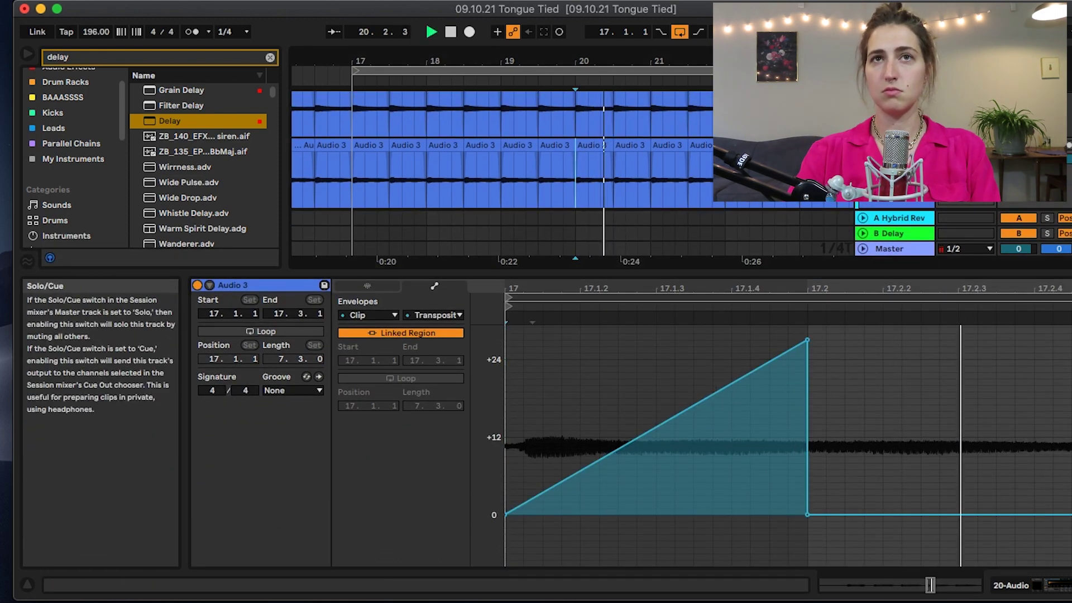
# Step: Compare the warp modes of the bar 20 clips on both vocal pad tracks and examine the transposition ramp on the lower one
pyautogui.click(517, 187)
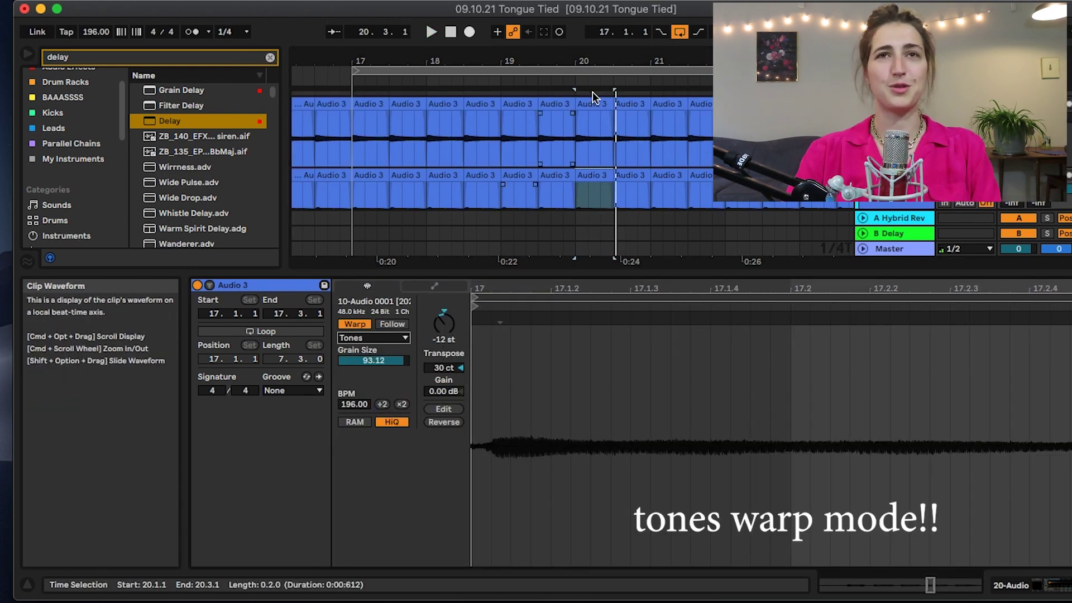
pyautogui.click(592, 104)
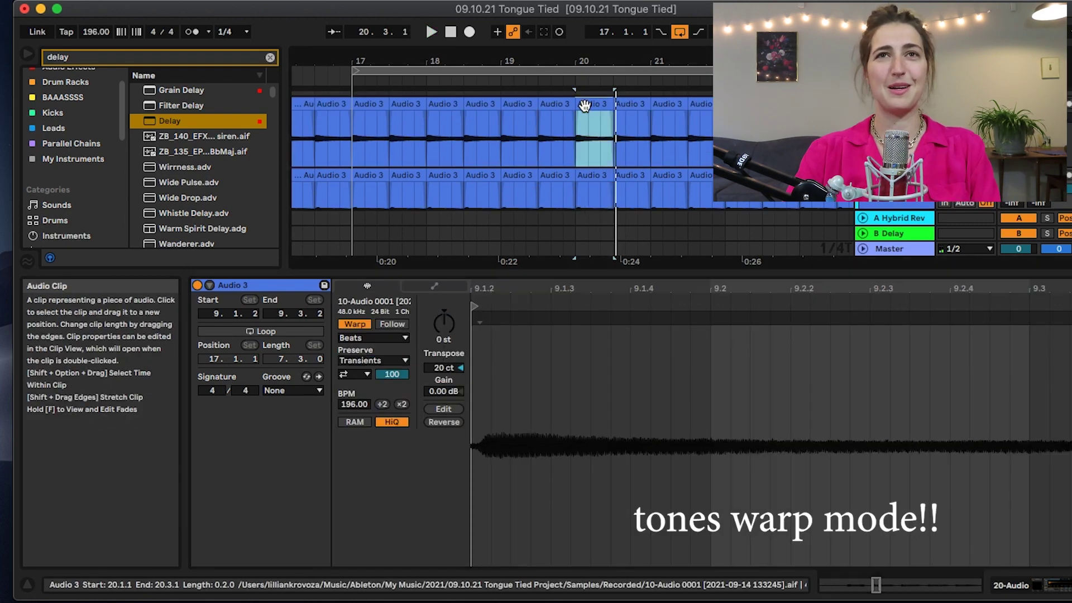
pyautogui.click(440, 290)
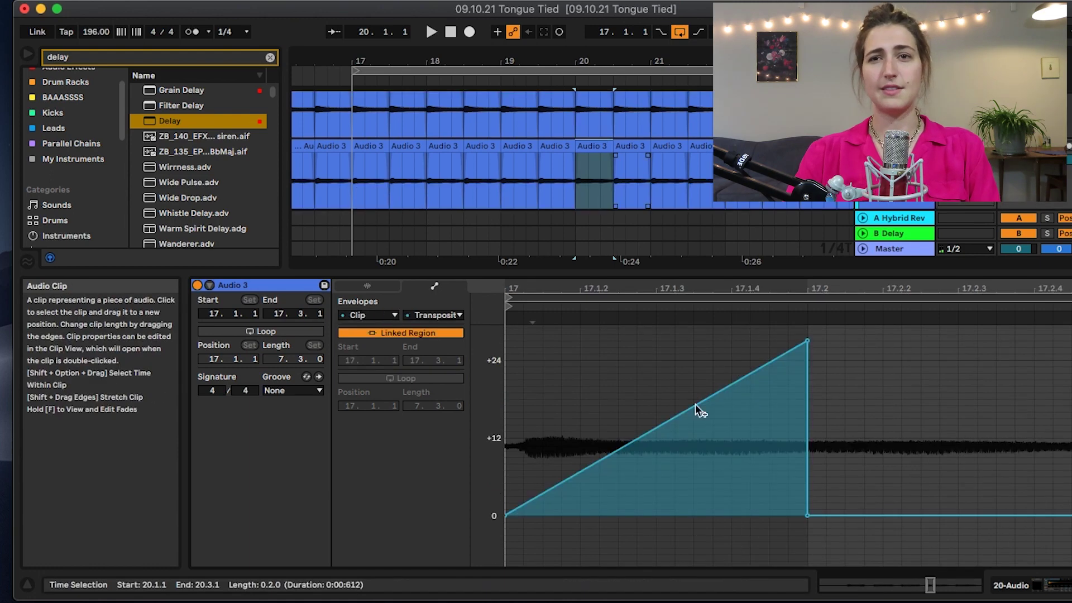
pyautogui.click(806, 339)
pyautogui.moveTo(807, 515); pyautogui.dragTo(807, 355)
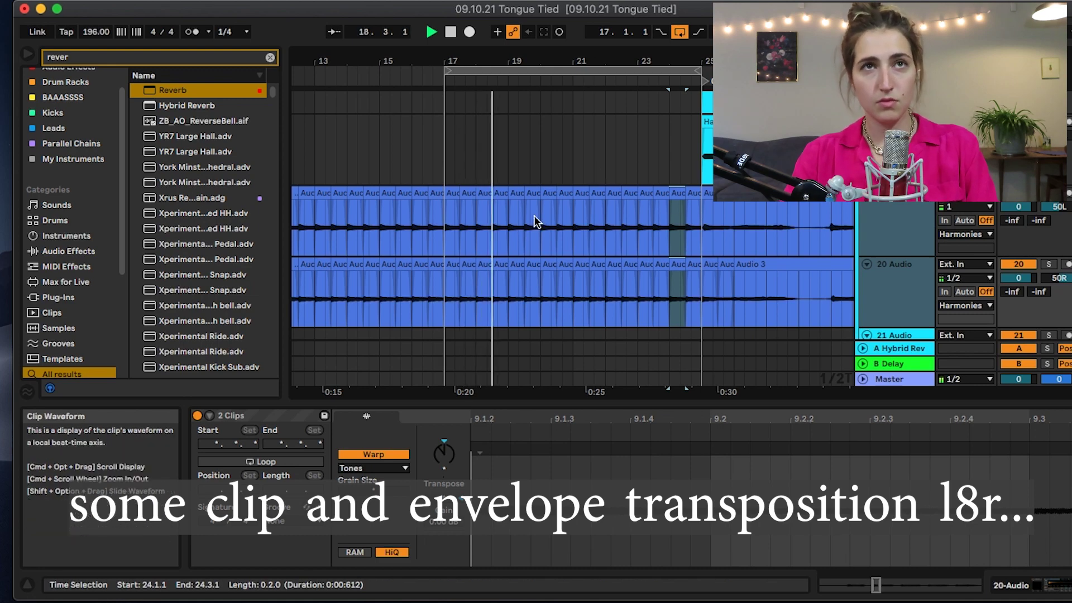
# Step: Clear the browser search and move the two vocal pad tracks out of the Harmonies group to sit above it
pyautogui.click(271, 57)
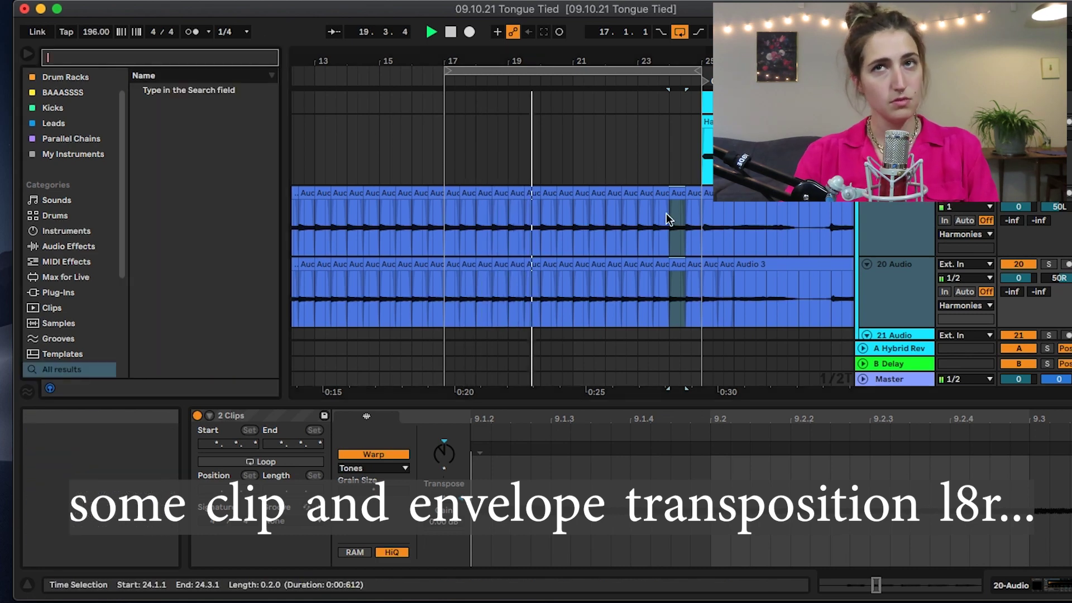
pyautogui.click(906, 211)
pyautogui.scroll(5, 572, 240)
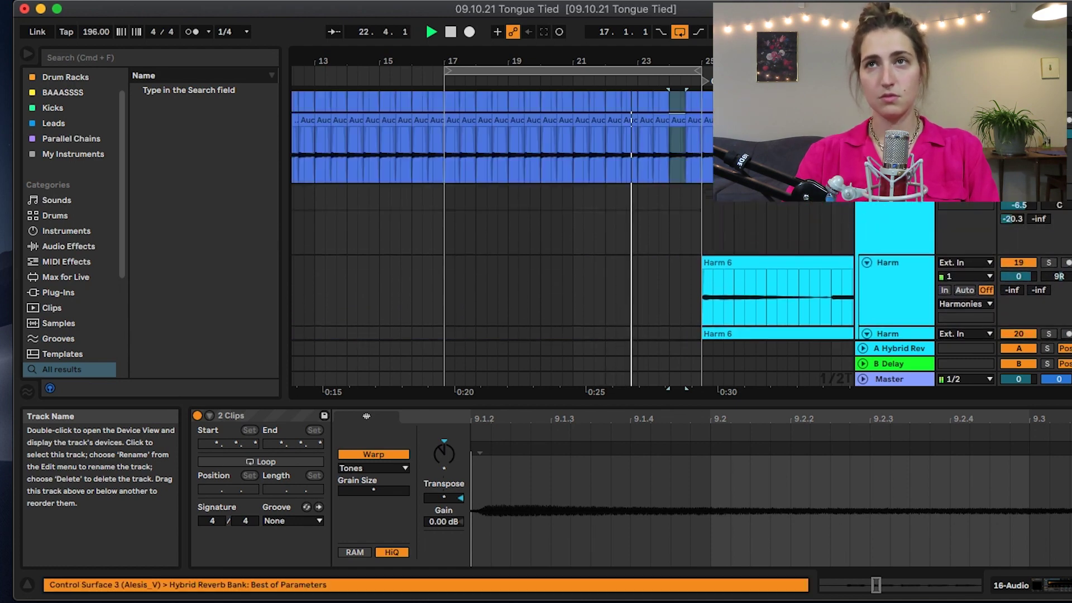
pyautogui.click(863, 191)
# Step: Try the half-bar Audio 3 snippet from track 10 just before bar 20 on track 11, audition it soloed, and undo
pyautogui.moveTo(560, 60); pyautogui.dragTo(560, 55)
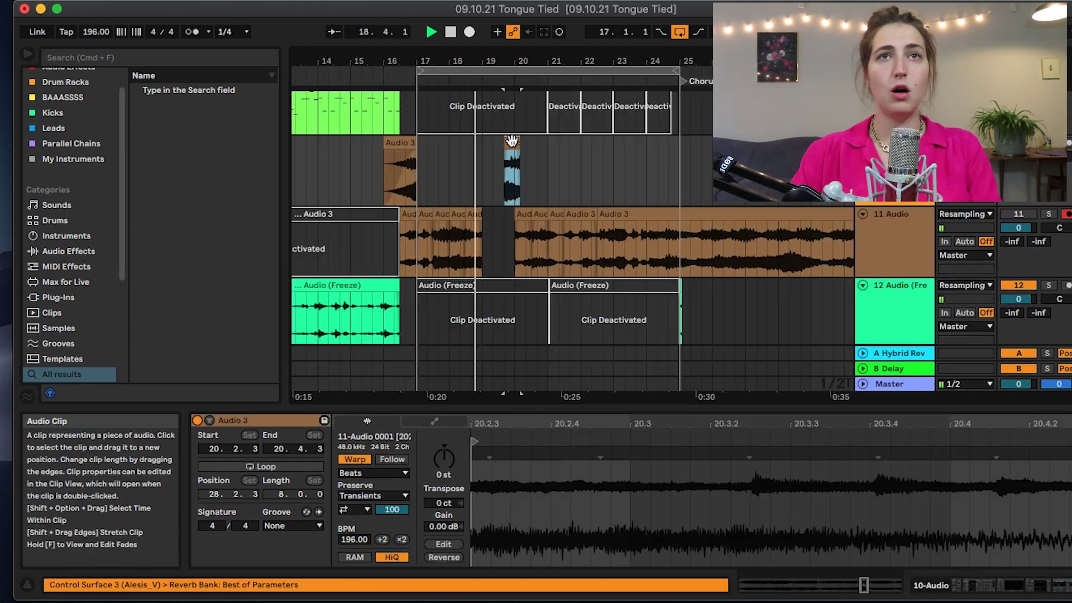
pyautogui.moveTo(512, 143); pyautogui.dragTo(514, 217)
pyautogui.press('space')
pyautogui.click(1047, 214)
pyautogui.press('space')
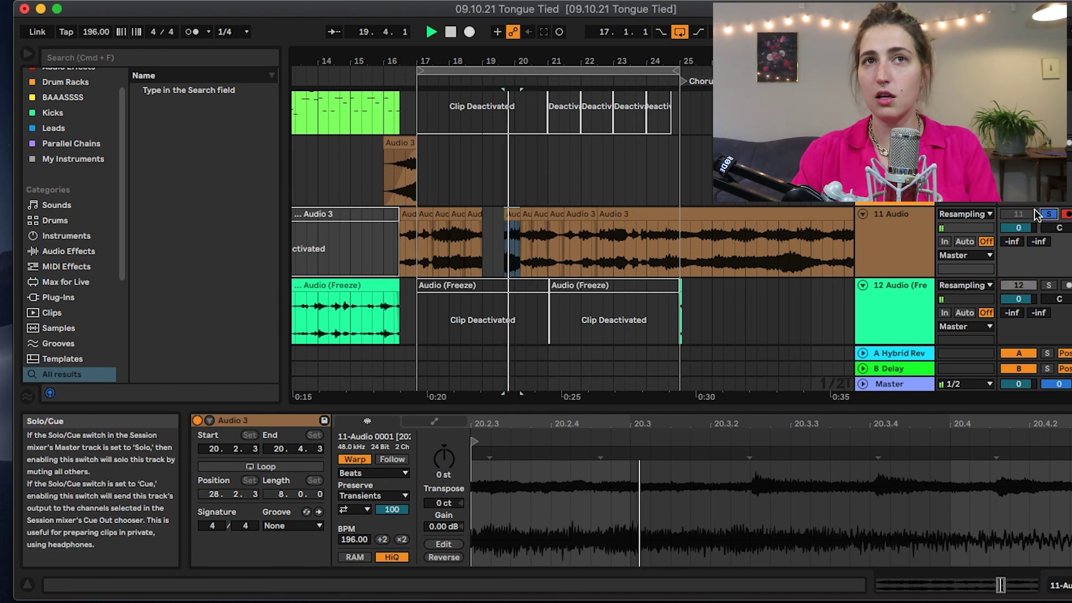
pyautogui.press('super+z')
# Step: Move the track 10 snippet into the gap after bar 19 on track 11 and bring the snippet at 20.3.1 up to track 10
pyautogui.press('space')
pyautogui.moveTo(508, 143); pyautogui.dragTo(497, 227)
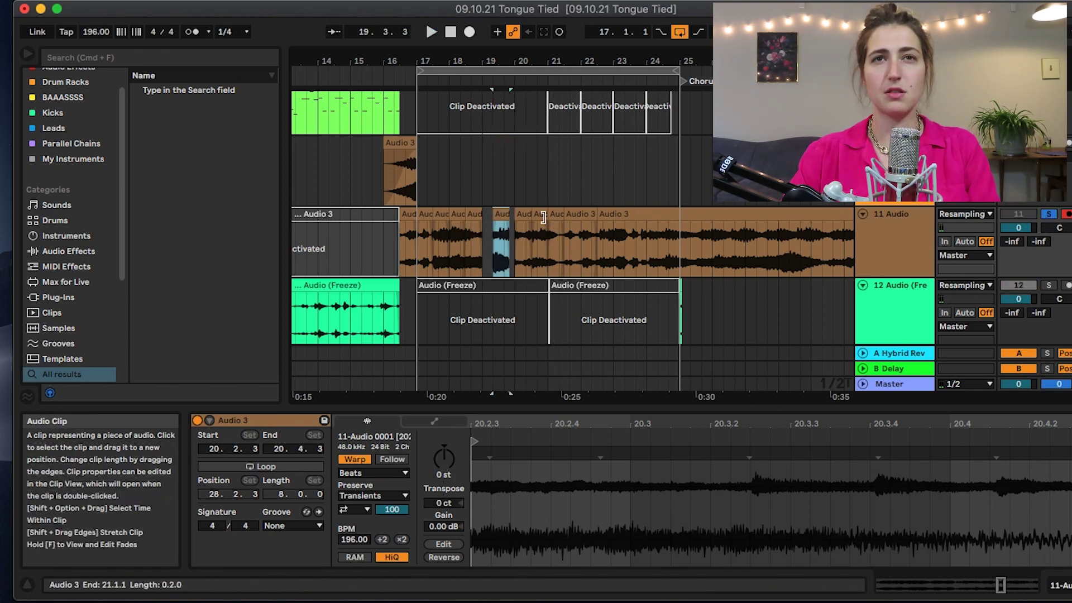
pyautogui.moveTo(540, 215); pyautogui.dragTo(541, 146)
pyautogui.press('space')
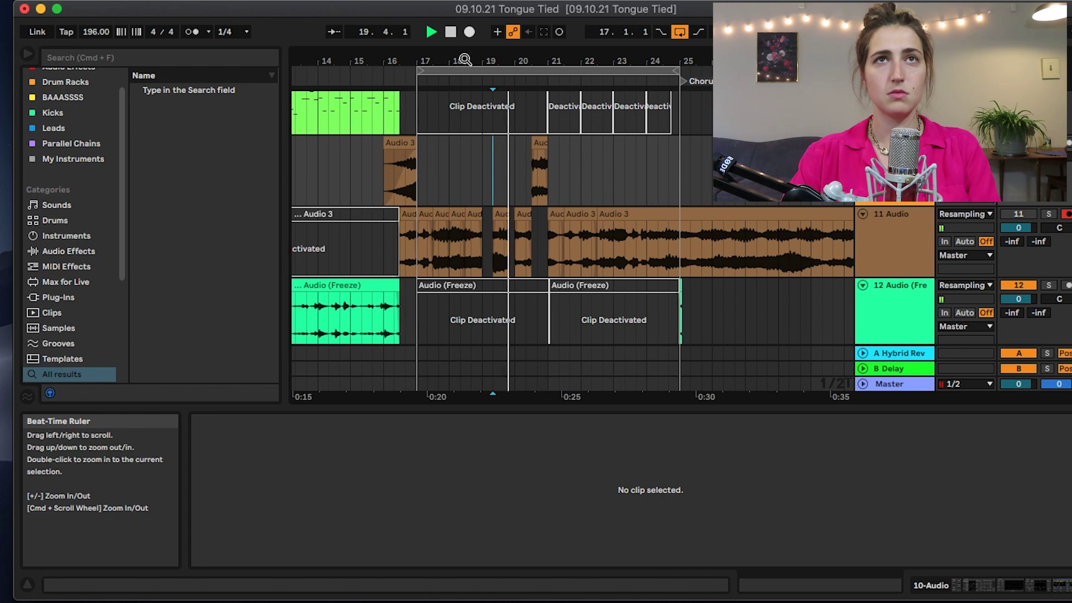
# Step: Audition the half-bar Audio 3 snippet at 20.3.1 on track 10, both in the mix and soloed
pyautogui.moveTo(464, 60); pyautogui.dragTo(457, 79)
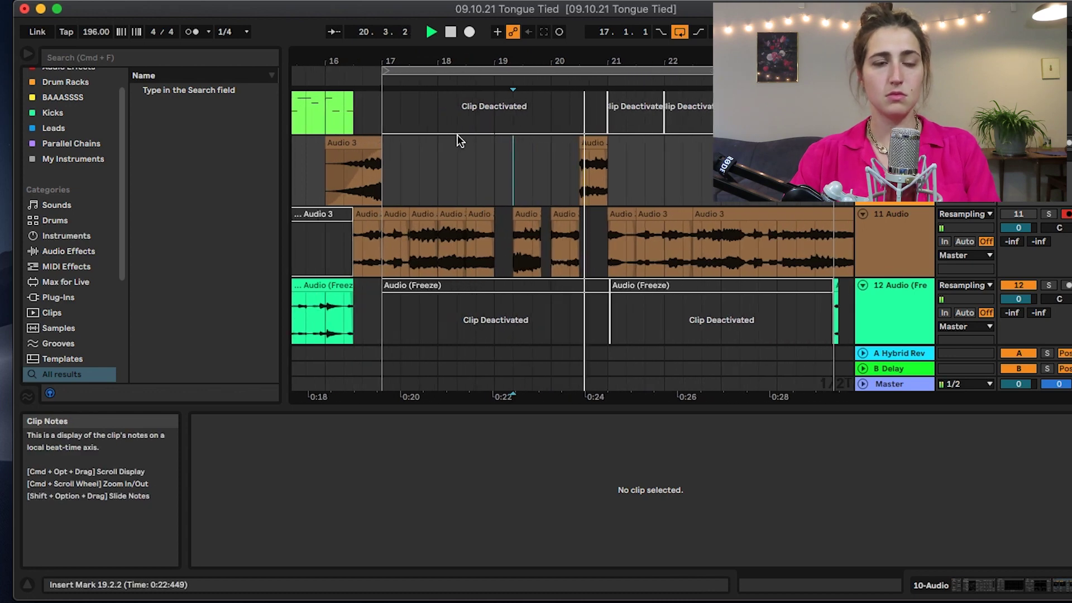
pyautogui.click(594, 144)
pyautogui.press('space')
pyautogui.press('space')
pyautogui.click(1020, 143)
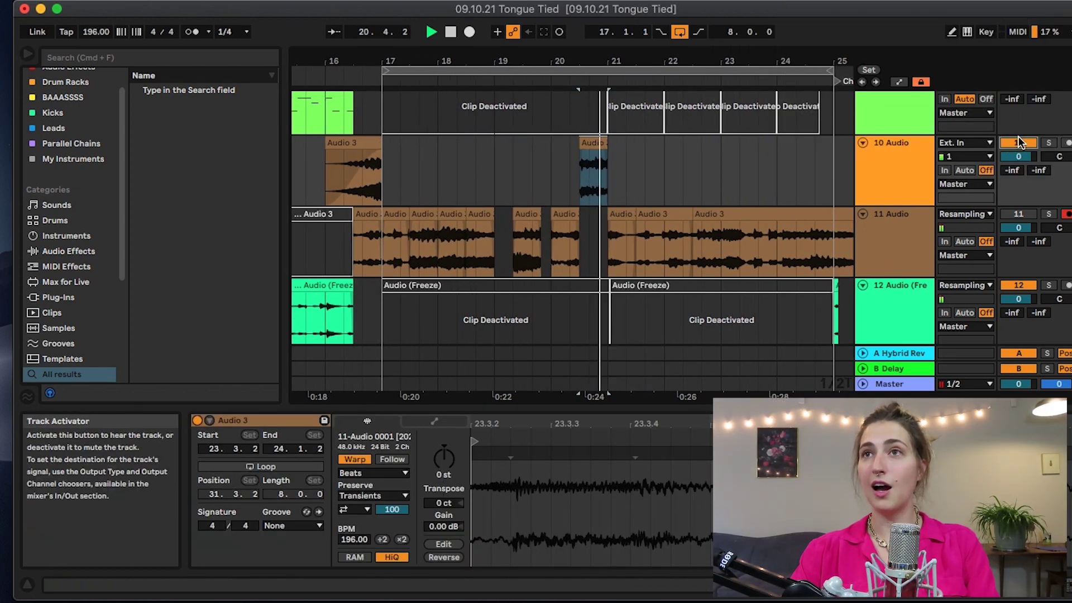
pyautogui.click(1050, 143)
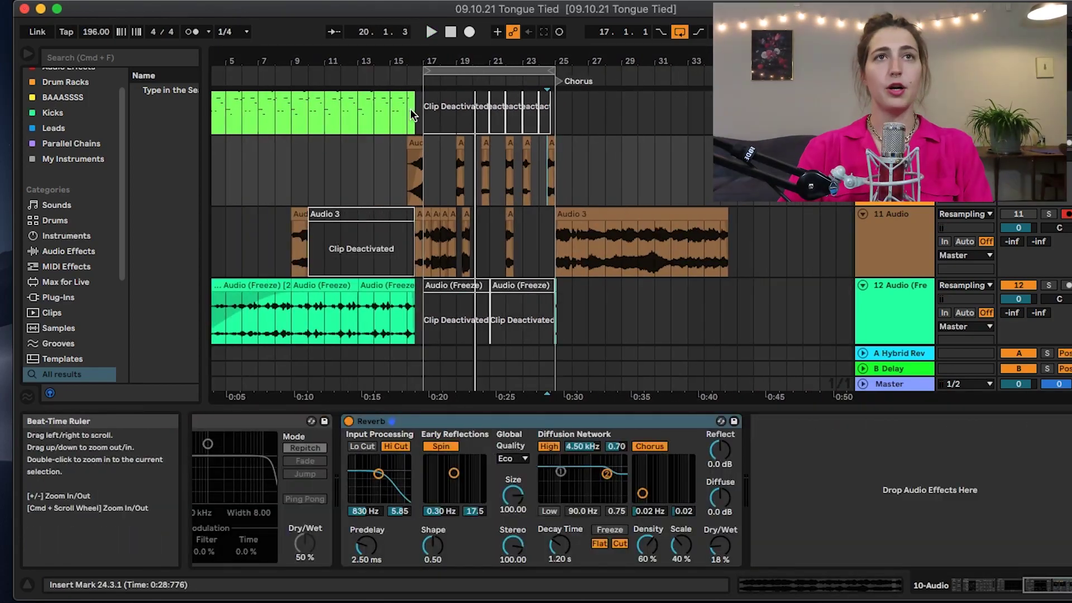
# Step: Play the chopped clips on track 11 and set their Redux Dry Wet automation to 100% from bar 32 to bar 33
pyautogui.click(315, 164)
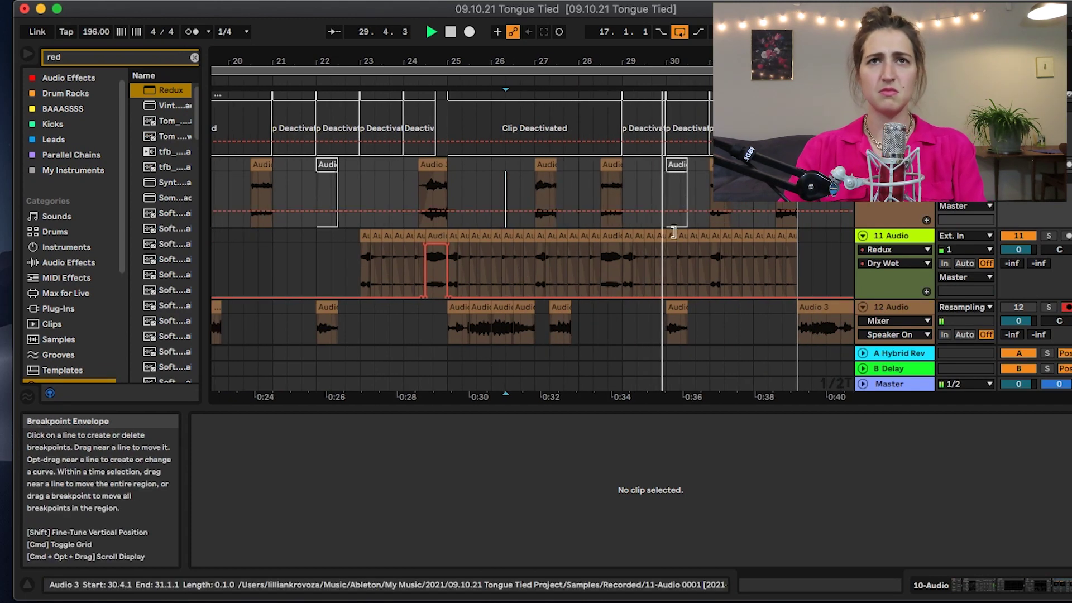
pyautogui.moveTo(615, 237); pyautogui.dragTo(798, 235)
pyautogui.press('space')
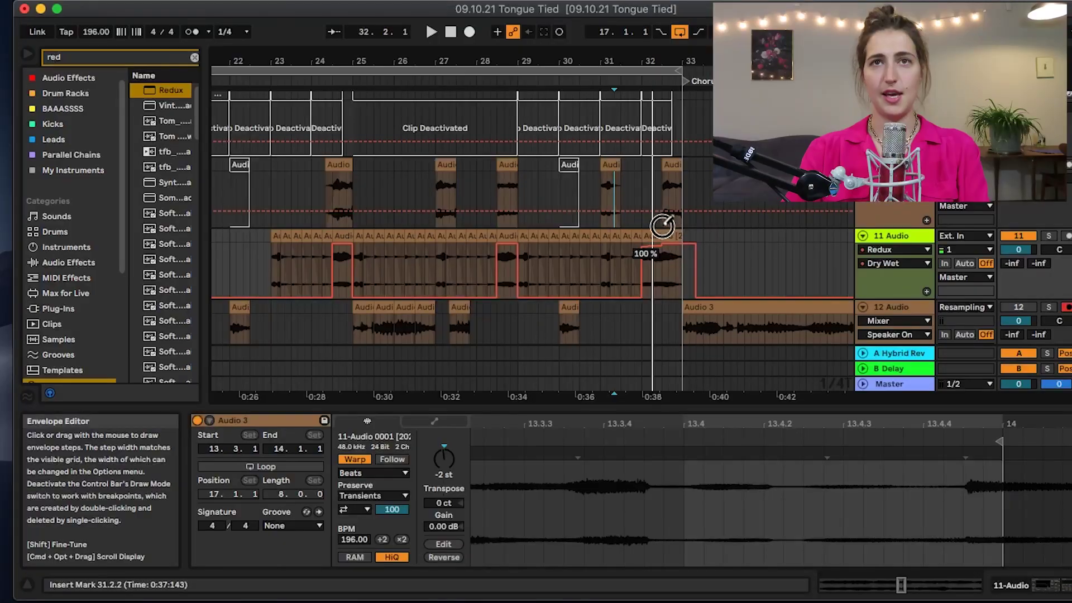
pyautogui.moveTo(692, 295); pyautogui.dragTo(682, 306)
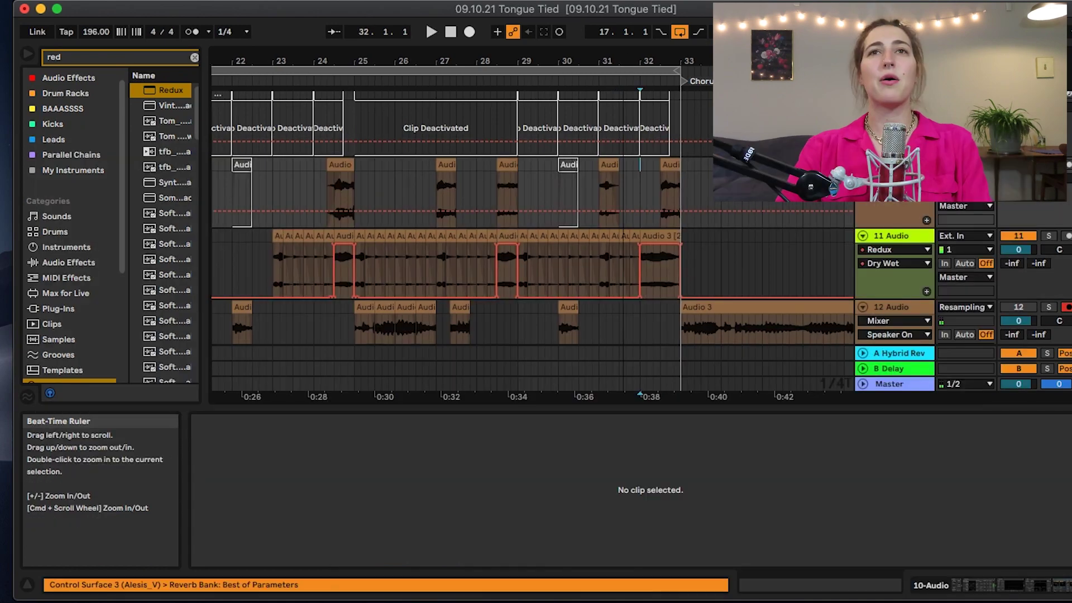
# Step: Inspect the drum clip at bar 33 and play the start of the Chorus section
pyautogui.moveTo(696, 61); pyautogui.dragTo(523, 62)
pyautogui.scroll(10, 518, 187)
pyautogui.click(521, 157)
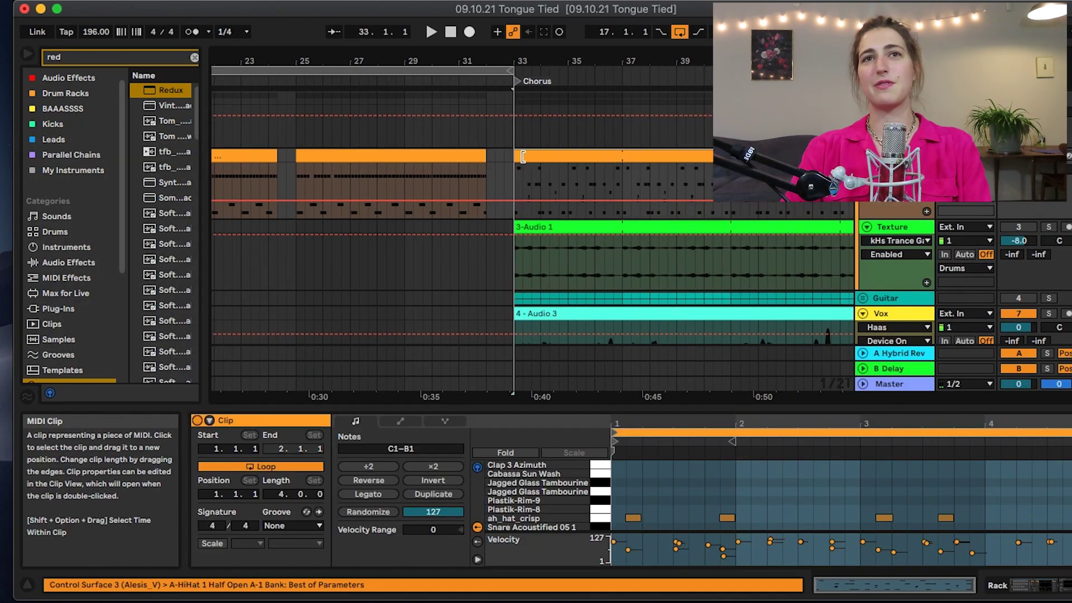
pyautogui.moveTo(520, 51); pyautogui.dragTo(475, 137)
pyautogui.press('space')
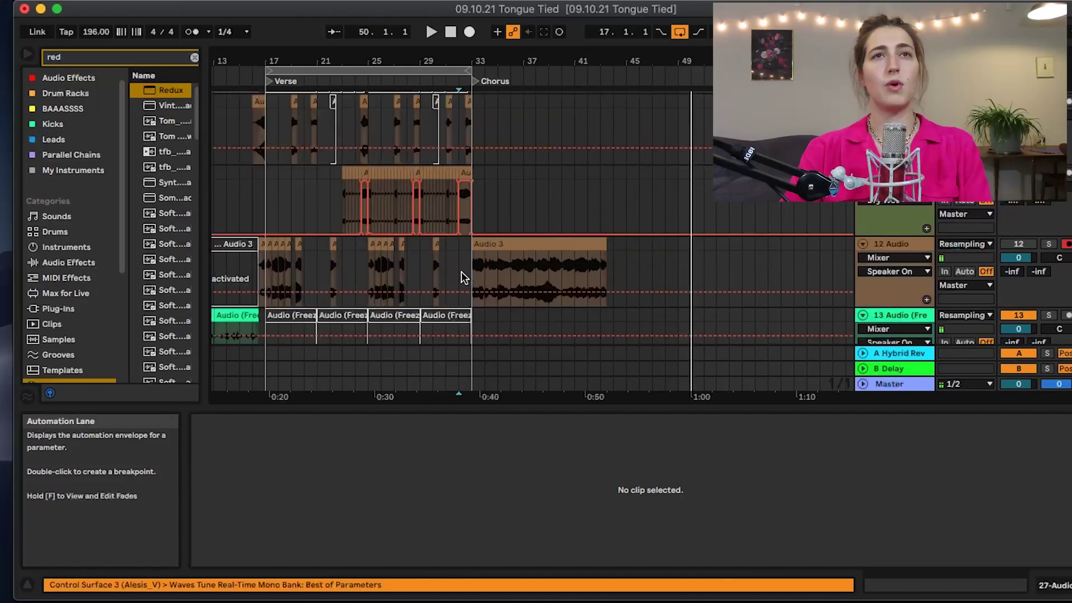
# Step: Insert four bars of empty time at bar 33 across the arrangement, extending the loop to bar 37
pyautogui.scroll(-3, 445, 159)
pyautogui.scroll(3, 457, 170)
pyautogui.click(470, 173)
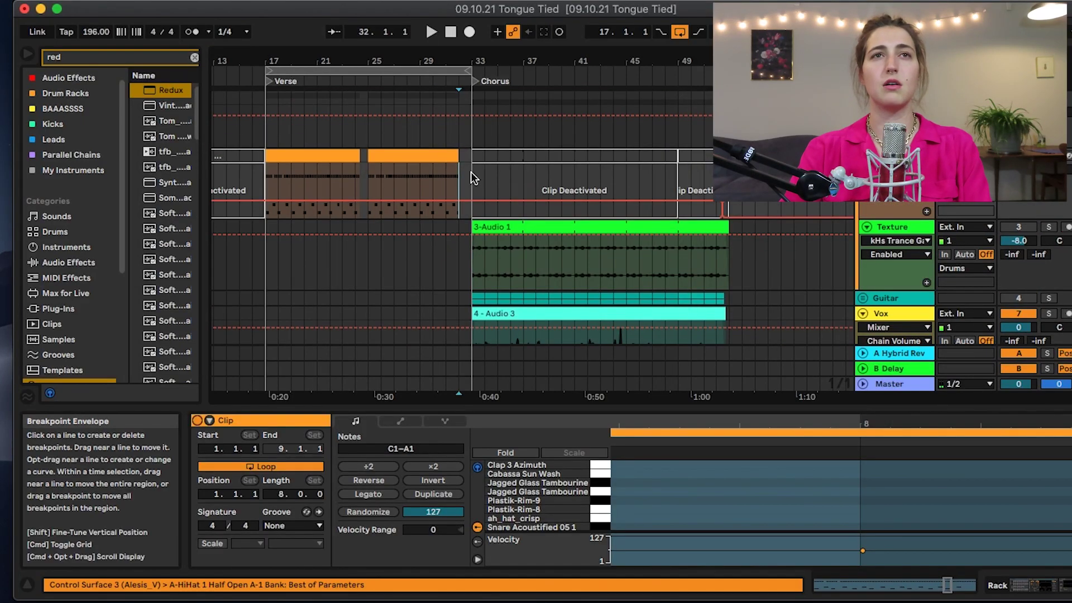
pyautogui.click(447, 142)
pyautogui.press('space')
pyautogui.click(459, 71)
pyautogui.click(476, 143)
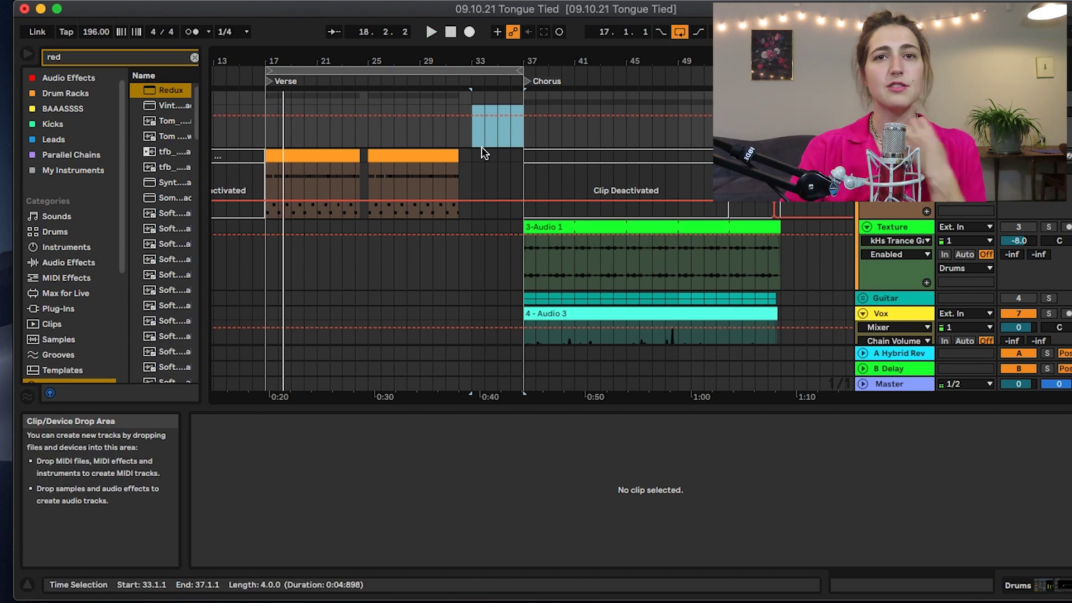
# Step: Move the Chorus locator to bar 33 and select the opening bars of the Audio 6 vocal clip that starts at bar 37
pyautogui.click(478, 93)
pyautogui.scroll(-10, 487, 180)
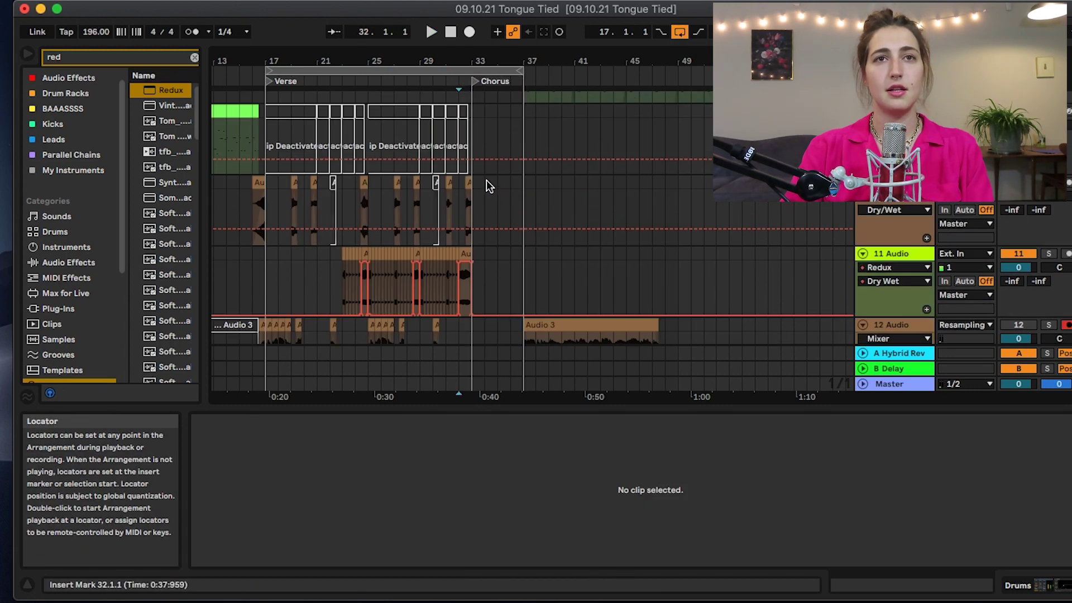
pyautogui.scroll(-6, 533, 222)
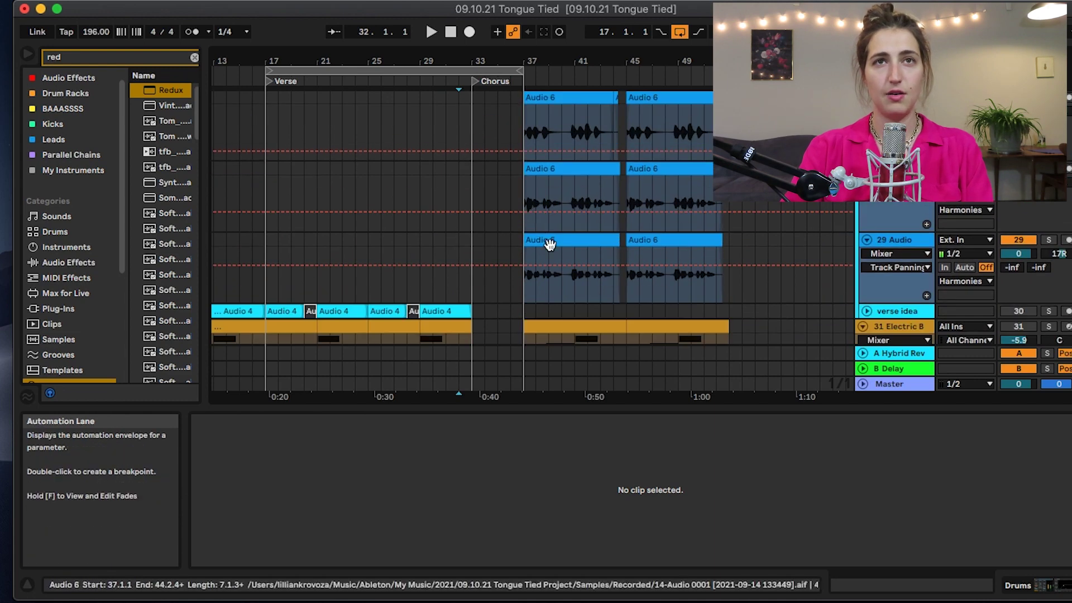
pyautogui.click(550, 244)
pyautogui.click(563, 124)
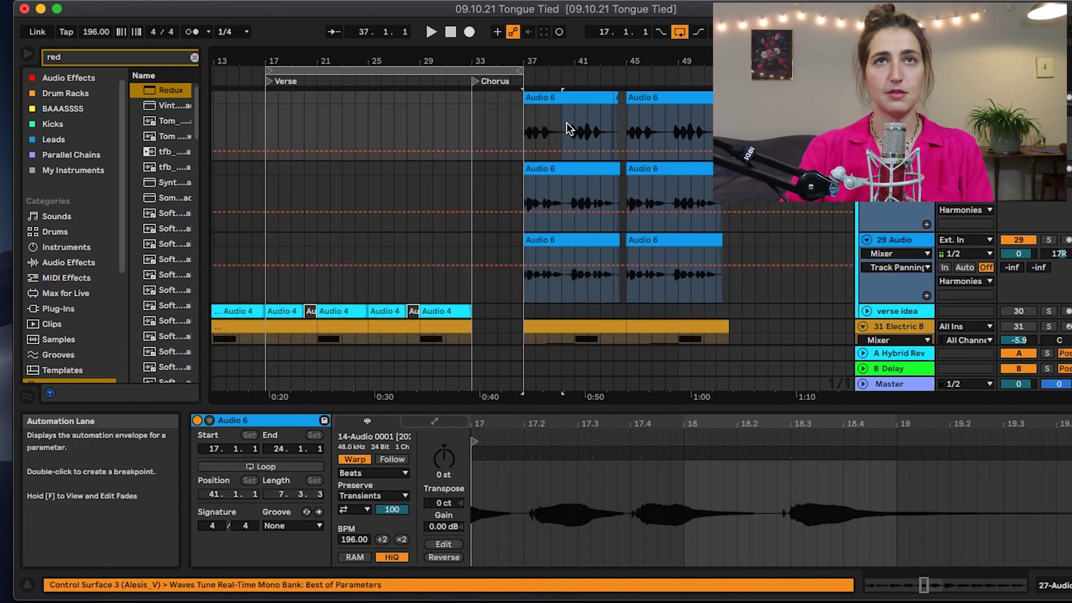
pyautogui.moveTo(567, 120); pyautogui.dragTo(520, 123)
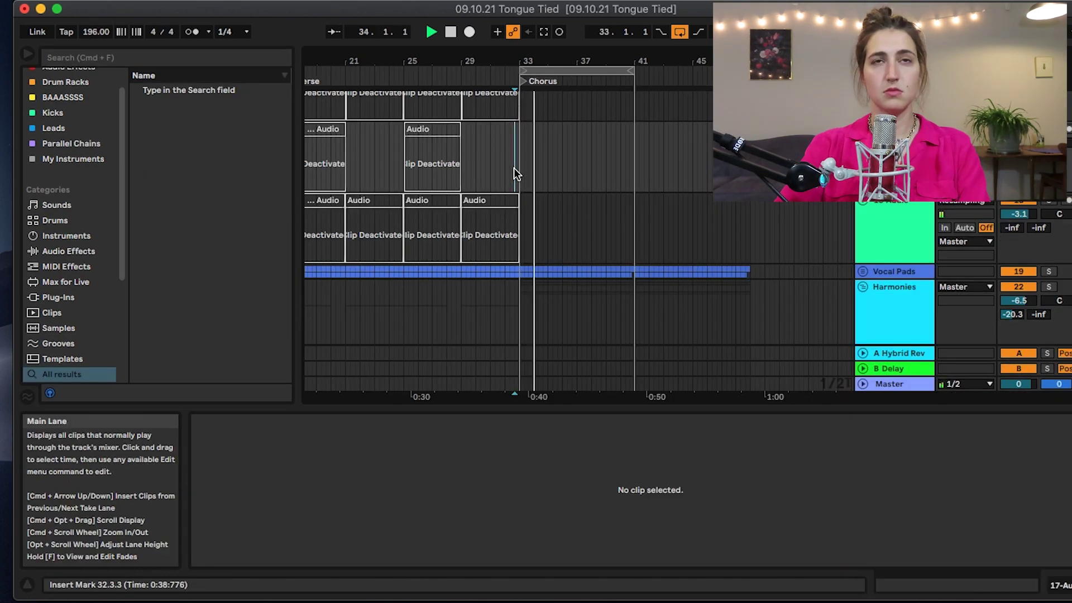
# Step: Play the new section from bar 33, insert four empty bars at bar 37, and set the loop to bars 37 to 45
pyautogui.scroll(-5, 514, 168)
pyautogui.click(516, 200)
pyautogui.scroll(6, 516, 200)
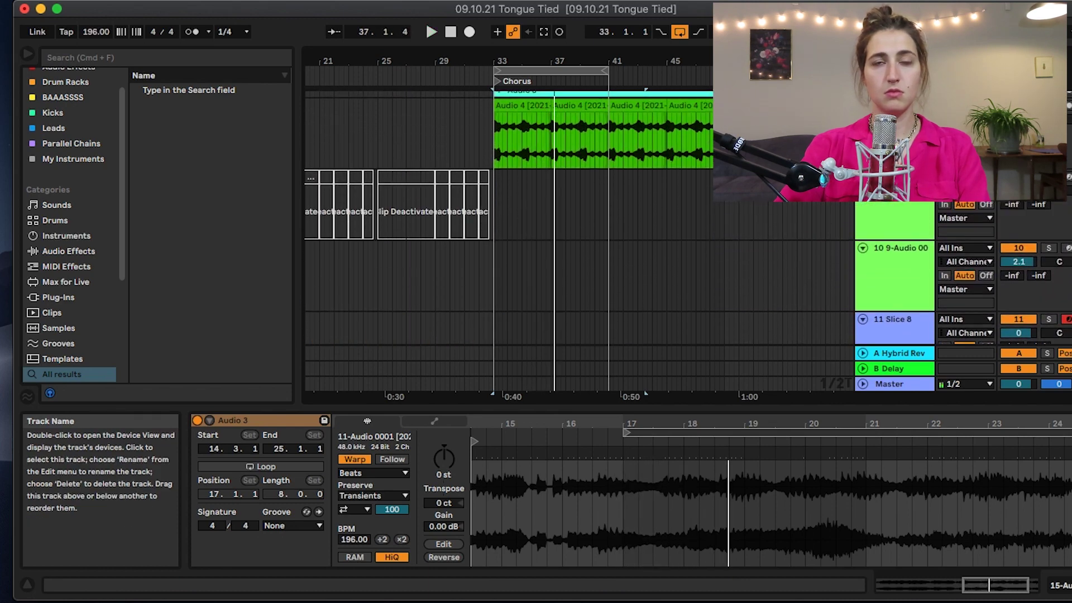
pyautogui.click(548, 230)
pyautogui.click(446, 120)
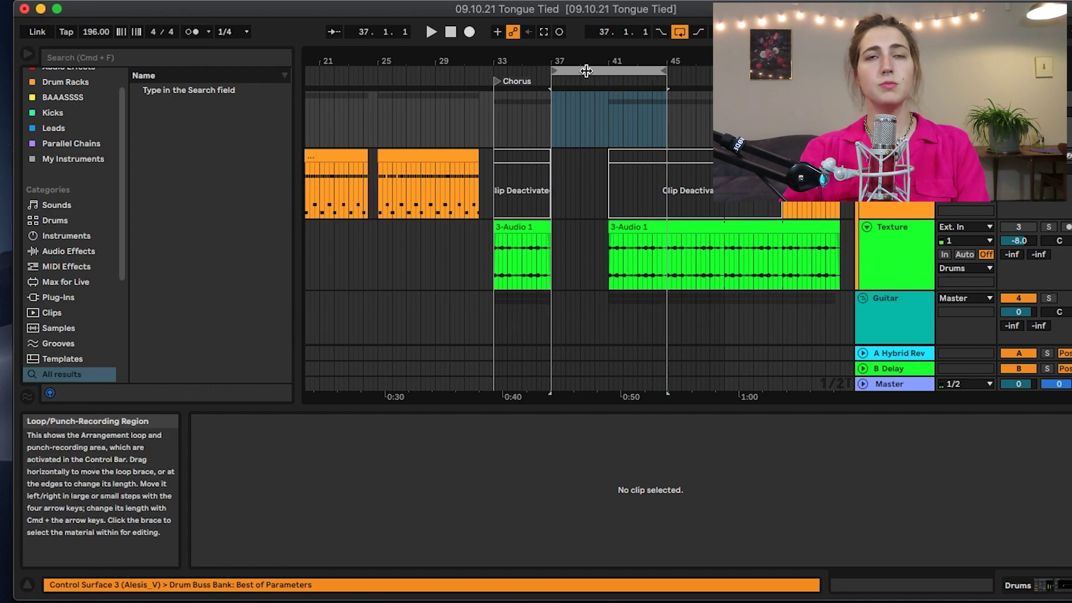
# Step: Create an empty eight-bar MIDI clip on the synth bass track from bar 37 to bar 45
pyautogui.click(586, 70)
pyautogui.scroll(-10, 575, 171)
pyautogui.scroll(-15, 561, 173)
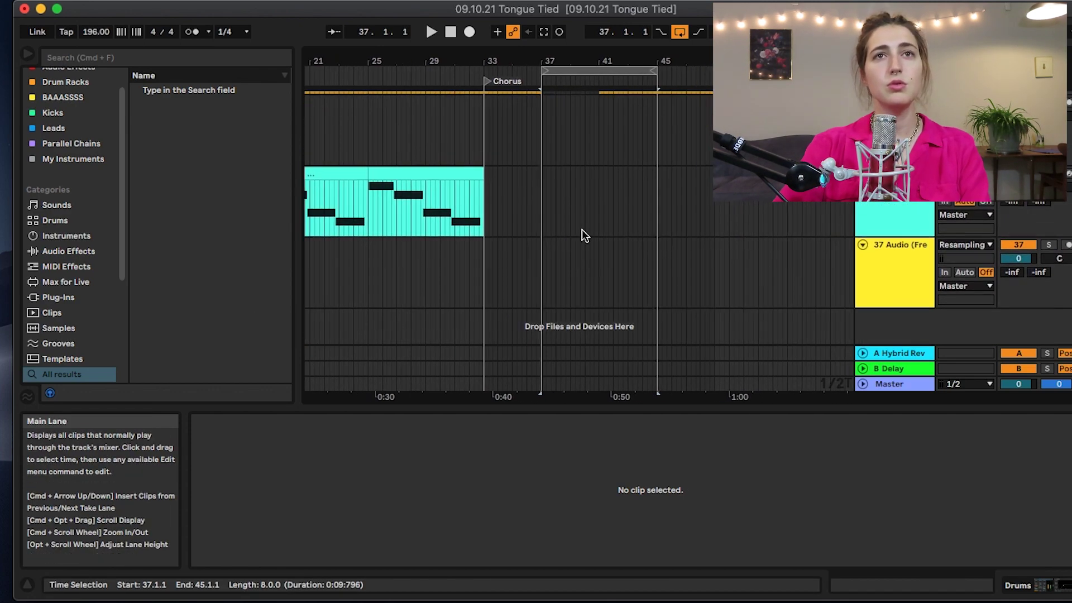
pyautogui.moveTo(543, 217); pyautogui.dragTo(629, 218)
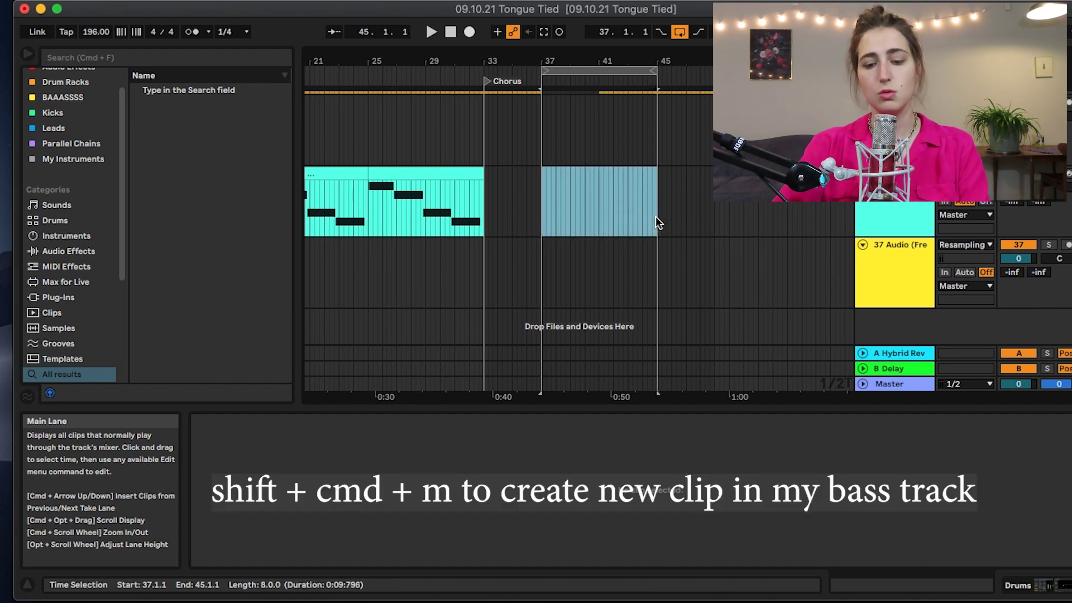
pyautogui.press('shift+super+m')
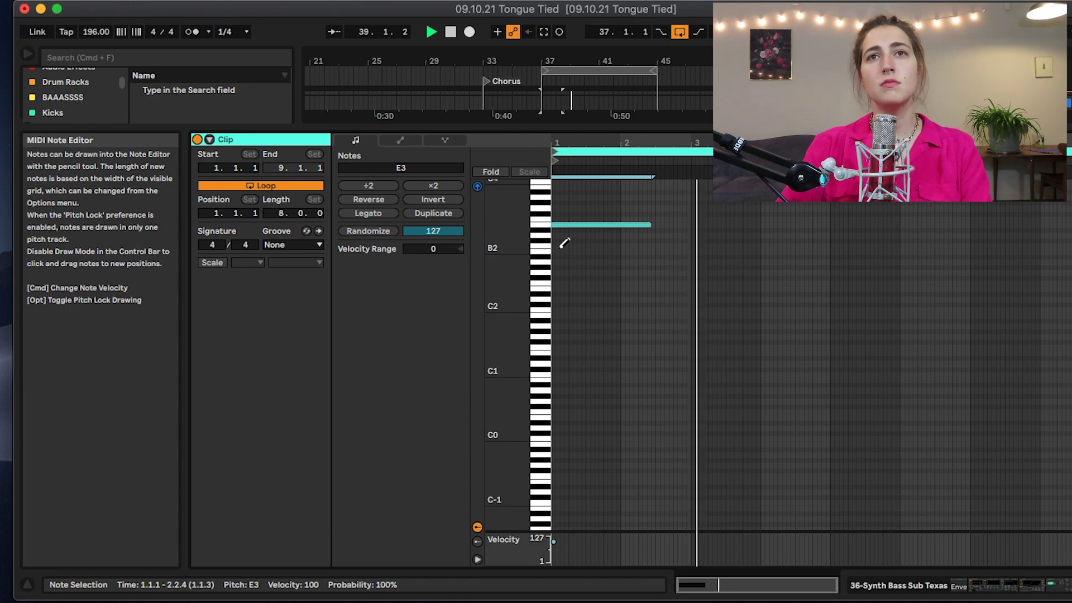
# Step: Enter a four-bar bass line in the new clip, ending with a long C#4 note and two short C#5 notes
pyautogui.scroll(3, 564, 244)
pyautogui.click(696, 300)
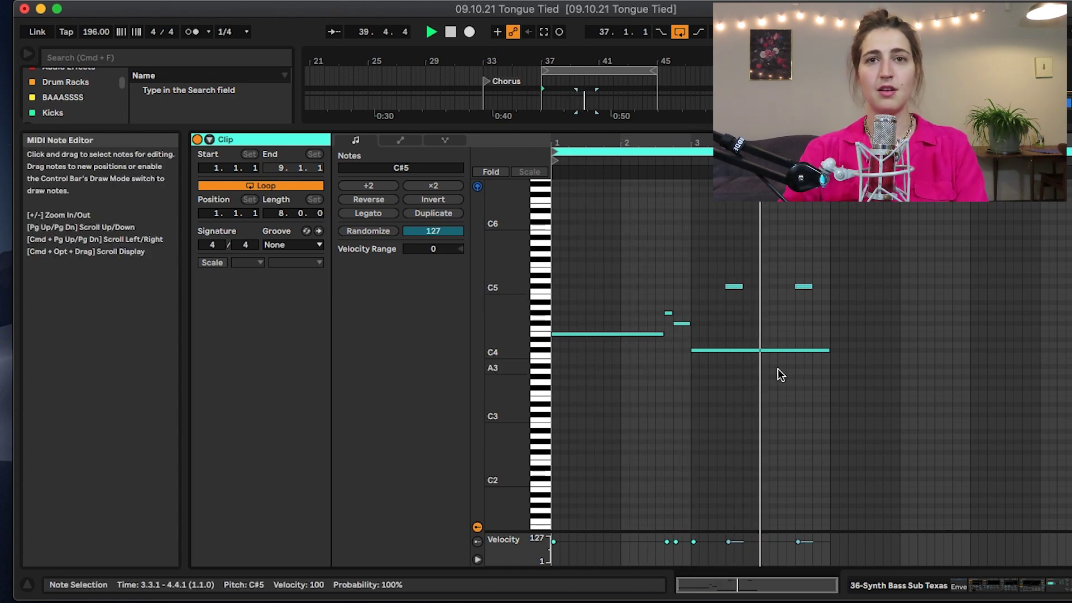
pyautogui.moveTo(706, 128); pyautogui.dragTo(706, 324)
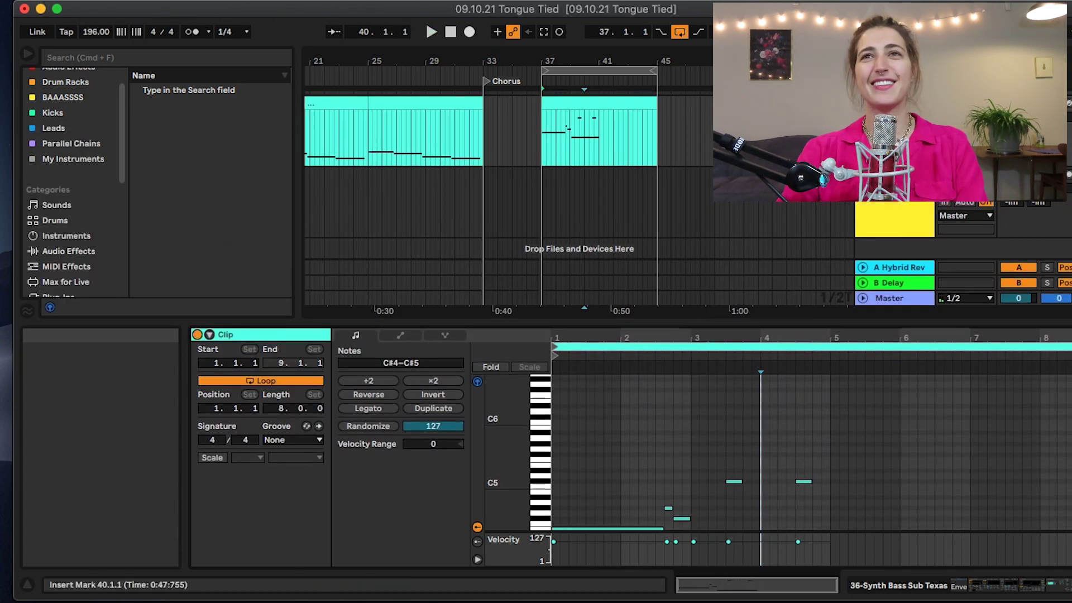
# Step: Open the bass track's devices and check the Modulation and Pitch/Osc settings of Synth Bass Sub Texas
pyautogui.doubleClick(893, 106)
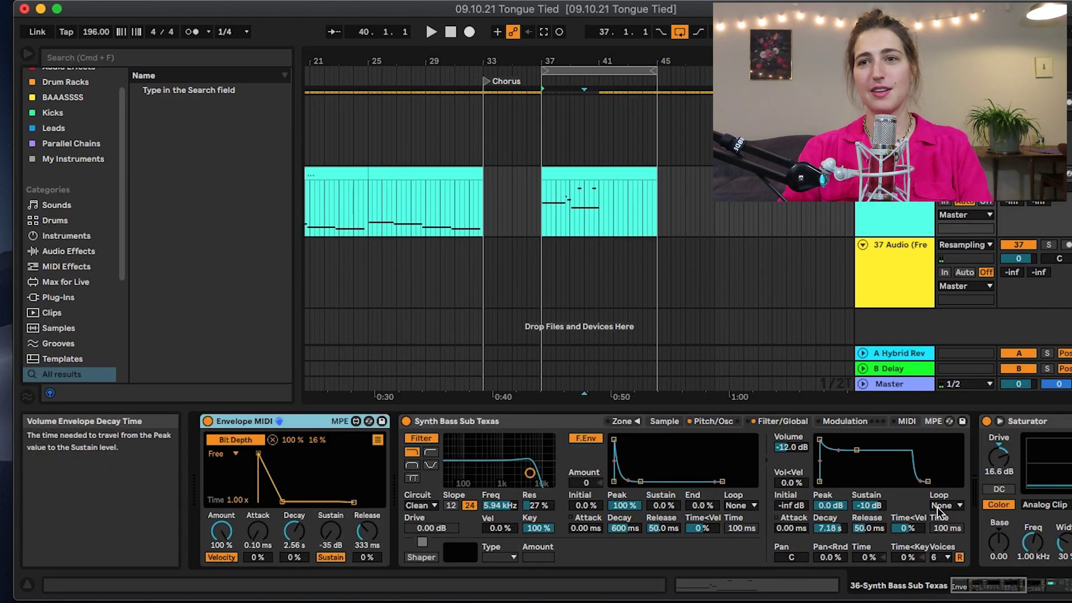
pyautogui.click(857, 422)
pyautogui.click(789, 417)
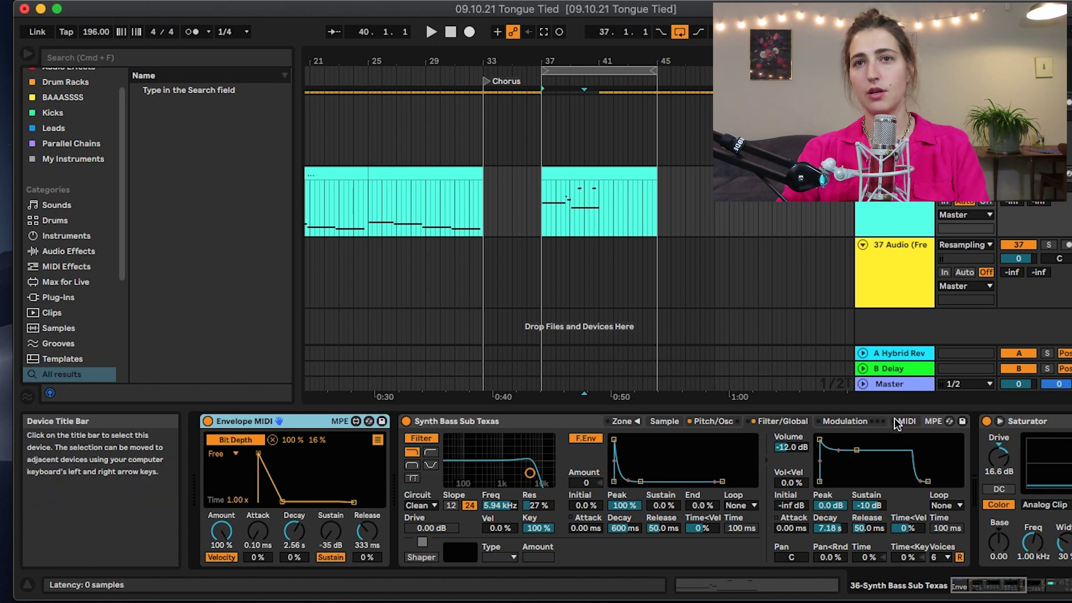
pyautogui.click(714, 421)
pyautogui.click(893, 547)
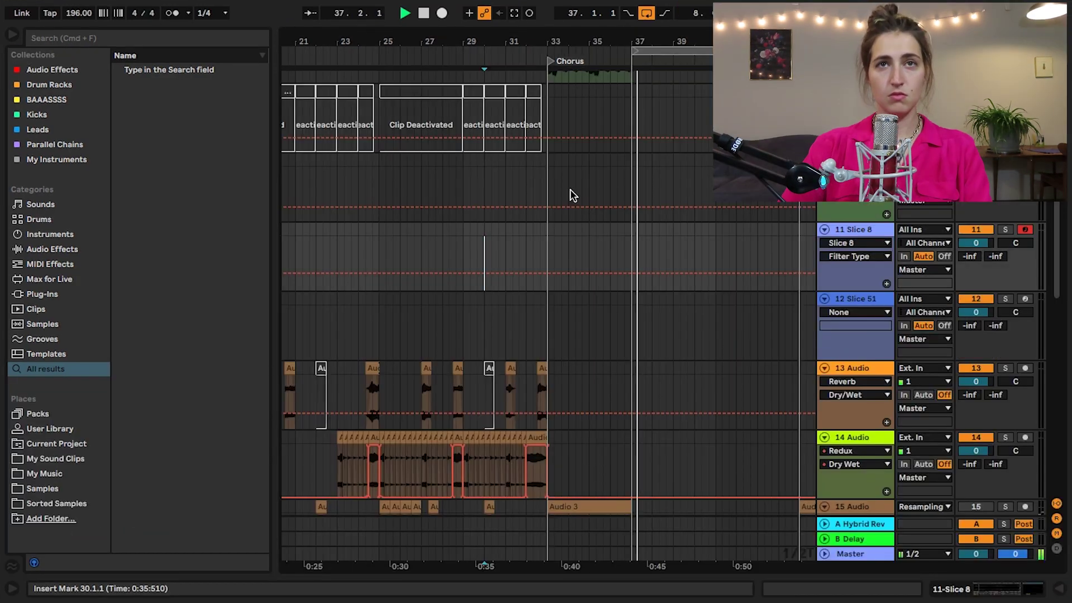
# Step: Move the 9-Audio 0003 track, with its new clip at bar 37, up into the Drums group beneath the drum rack
pyautogui.scroll(5, 569, 195)
pyautogui.scroll(5, 571, 189)
pyautogui.hscroll(3, 571, 190)
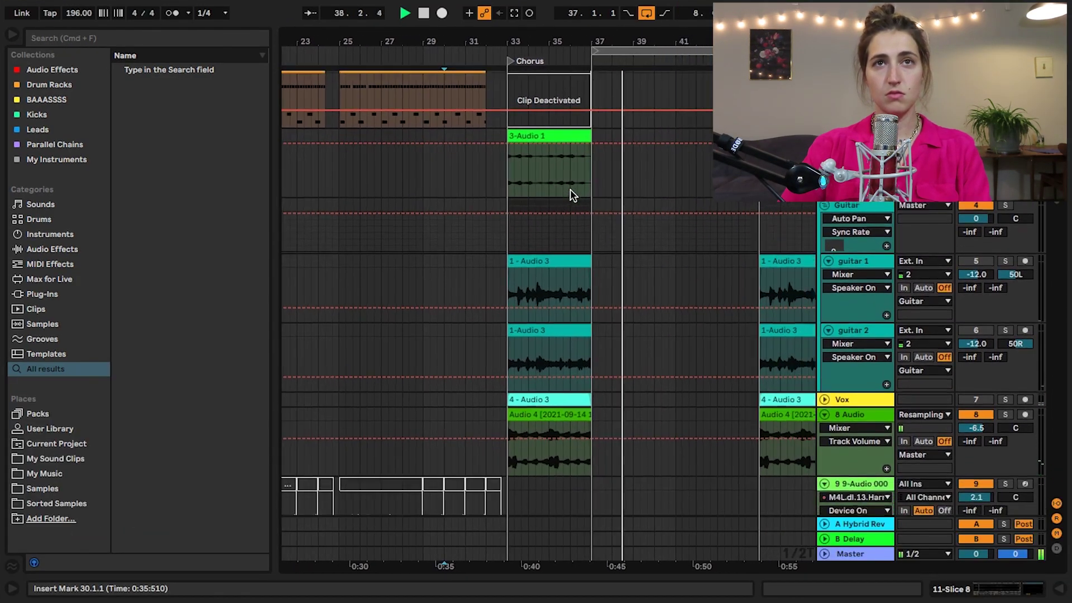
pyautogui.scroll(-3, 570, 189)
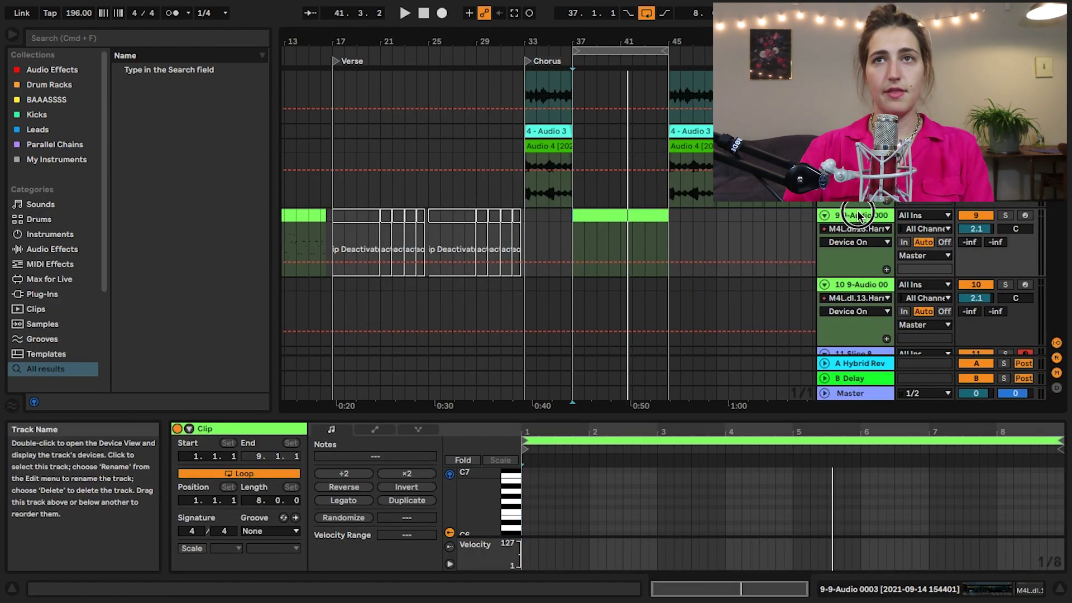
pyautogui.scroll(5, 854, 214)
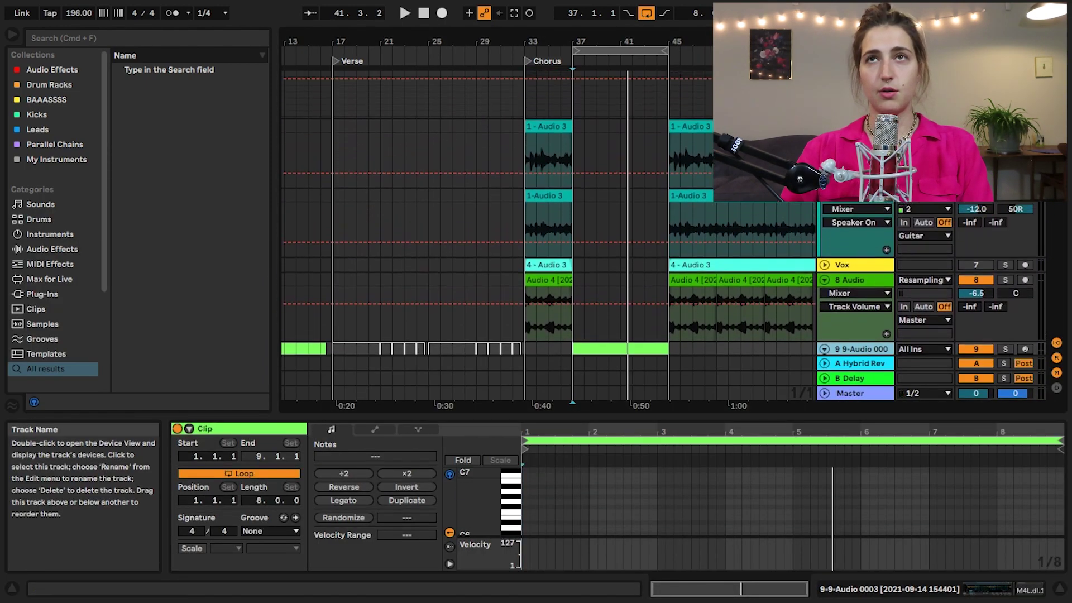
pyautogui.scroll(5, 855, 215)
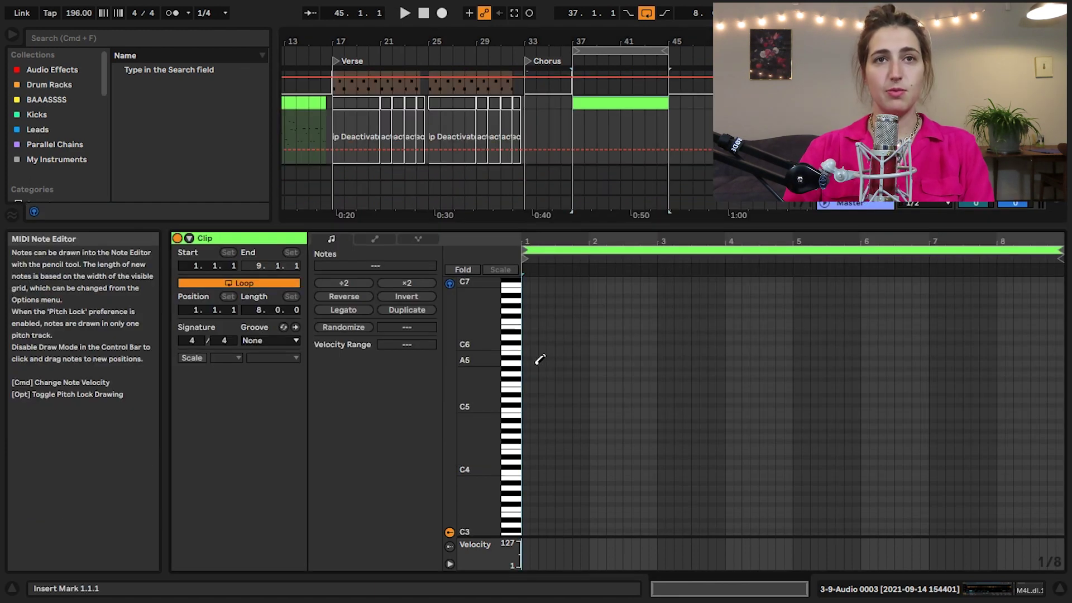
# Step: Draw a short A#5 note at the start of the empty 9-Audio 0003 clip and duplicate it
pyautogui.click(526, 365)
pyautogui.press('b')
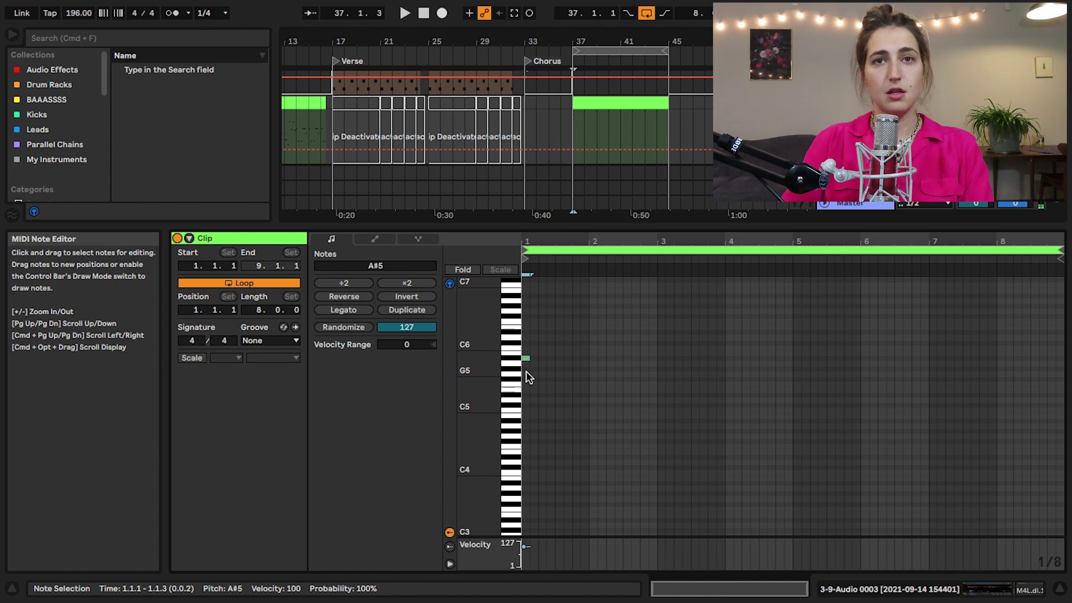
pyautogui.press('super+d')
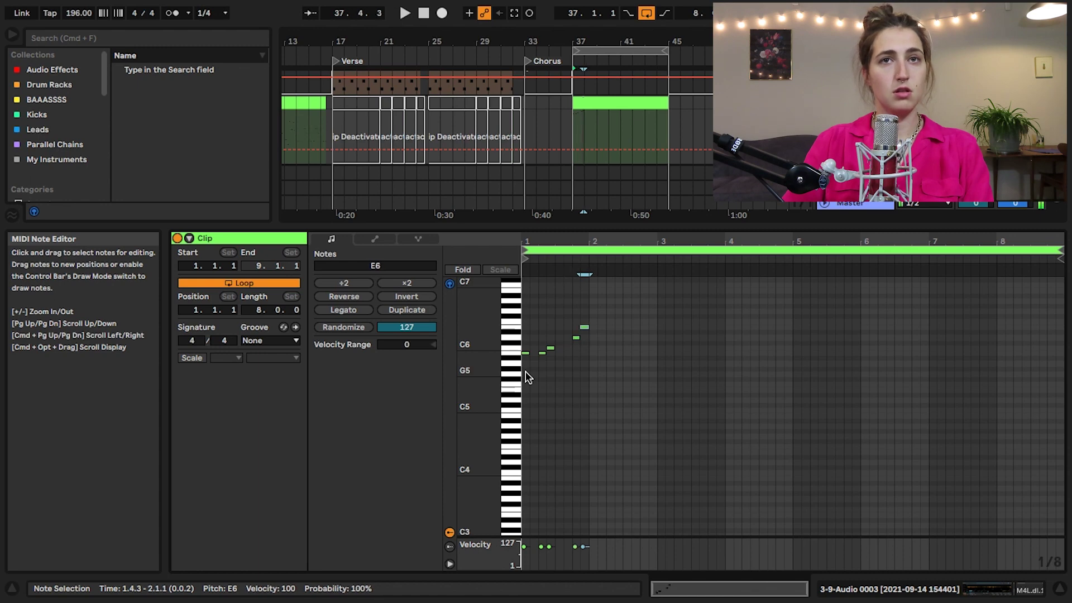
# Step: Shift and duplicate the notes into a syncopated pattern between D#3 and D6 over four bars, and play it back
pyautogui.hotkey('shift', 'Down')
pyautogui.press('Down')
pyautogui.press('Down')
pyautogui.press('Down')
pyautogui.press('Down')
pyautogui.press('Down')
pyautogui.press('super+d')
pyautogui.press('Right')
pyautogui.press('Right')
pyautogui.press('Down')
pyautogui.press('Down')
pyautogui.press('Down')
pyautogui.press('Down')
pyautogui.press('Down')
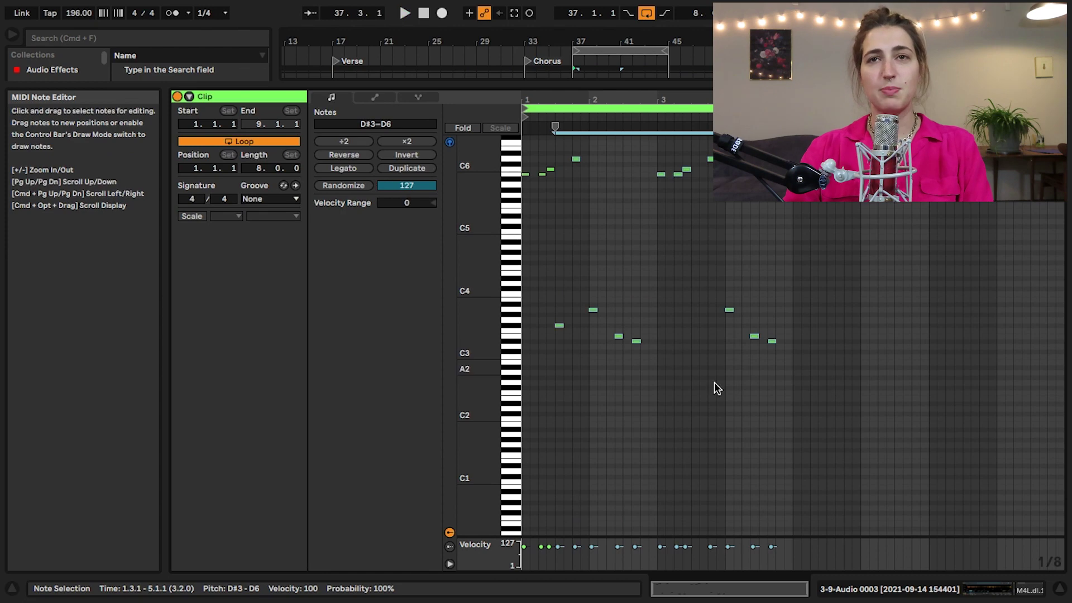
pyautogui.click(794, 384)
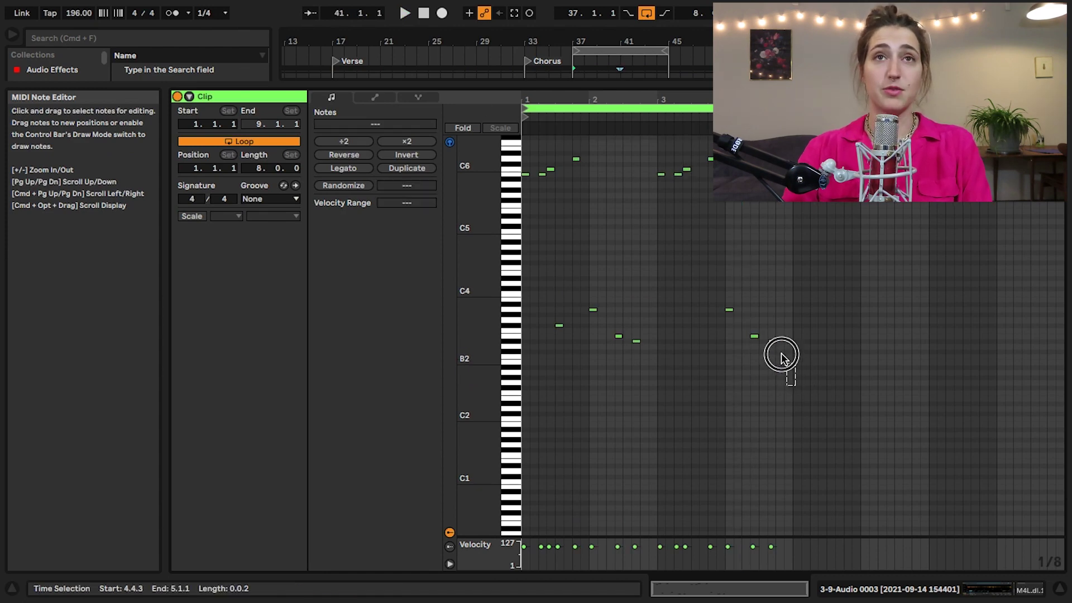
pyautogui.press('space')
# Step: Repeat the AS_DH_8_bd kick every half bar across the eight-bar drum clip and play it
pyautogui.moveTo(577, 84); pyautogui.dragTo(553, 416)
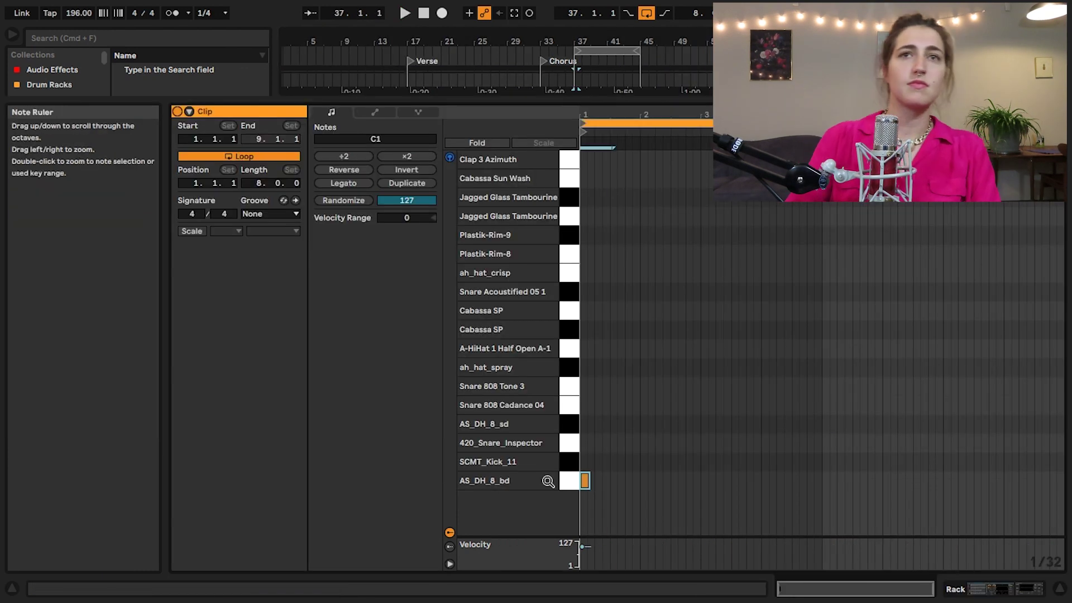
pyautogui.hotkey('ctrl', 'd')
pyautogui.hotkey('ctrl', 'd')
pyautogui.hotkey('ctrl', 'd')
pyautogui.hotkey('ctrl', 'd')
pyautogui.hotkey('ctrl', 'd')
pyautogui.hotkey('ctrl', 'd')
pyautogui.hotkey('ctrl', 'd')
pyautogui.hotkey('ctrl', 'd')
pyautogui.hotkey('ctrl', 'd')
pyautogui.hotkey('ctrl', 'd')
pyautogui.hotkey('ctrl', 'd')
pyautogui.hotkey('ctrl', 'd')
pyautogui.hotkey('ctrl', 'd')
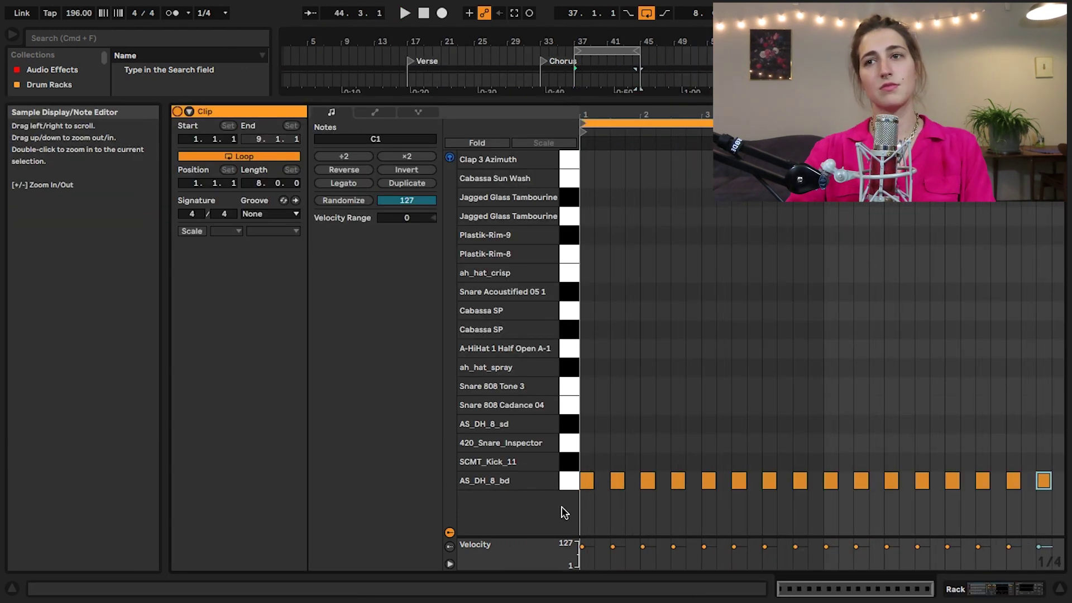
pyautogui.press('space')
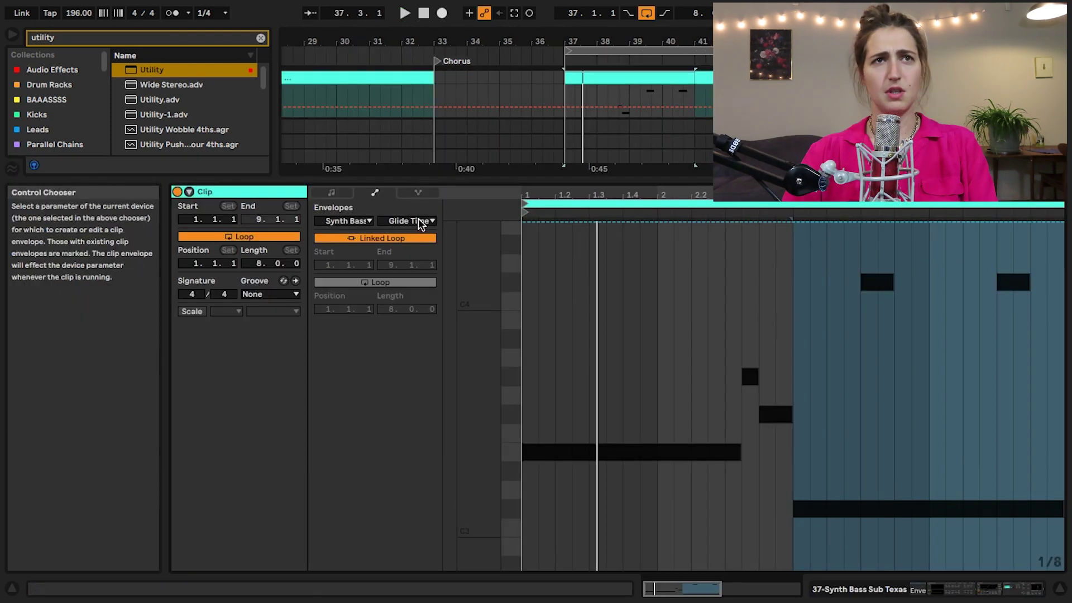
# Step: Add a MIDI Ctrl Pitch Bend envelope to the bass clip that falls from the maximum to centre at bars 1 and 3
pyautogui.click(355, 221)
pyautogui.click(349, 231)
pyautogui.click(413, 222)
pyautogui.click(413, 230)
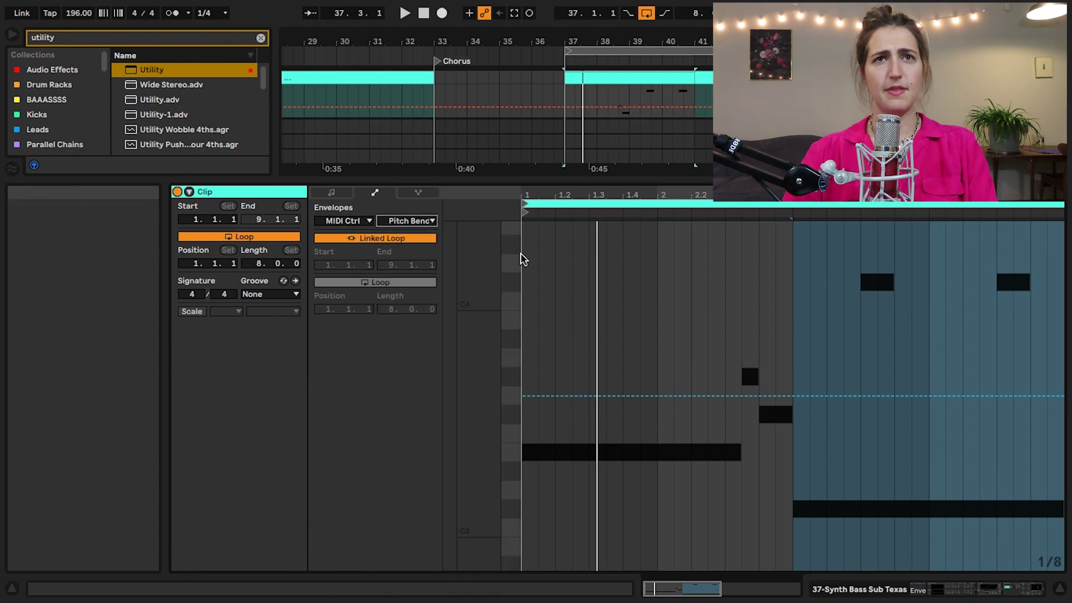
pyautogui.click(555, 396)
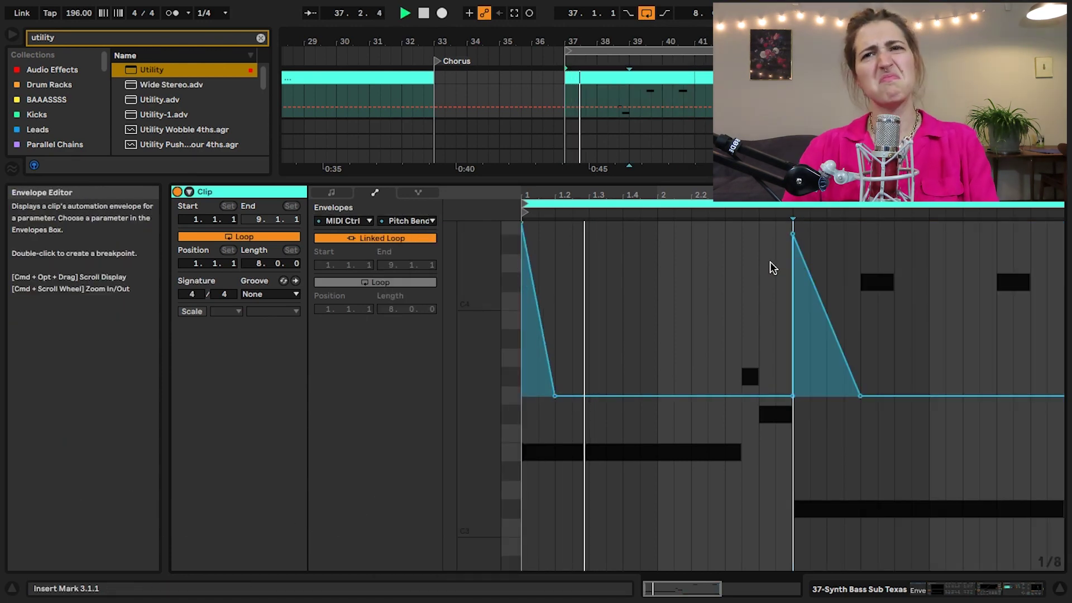
pyautogui.moveTo(794, 243); pyautogui.dragTo(793, 223)
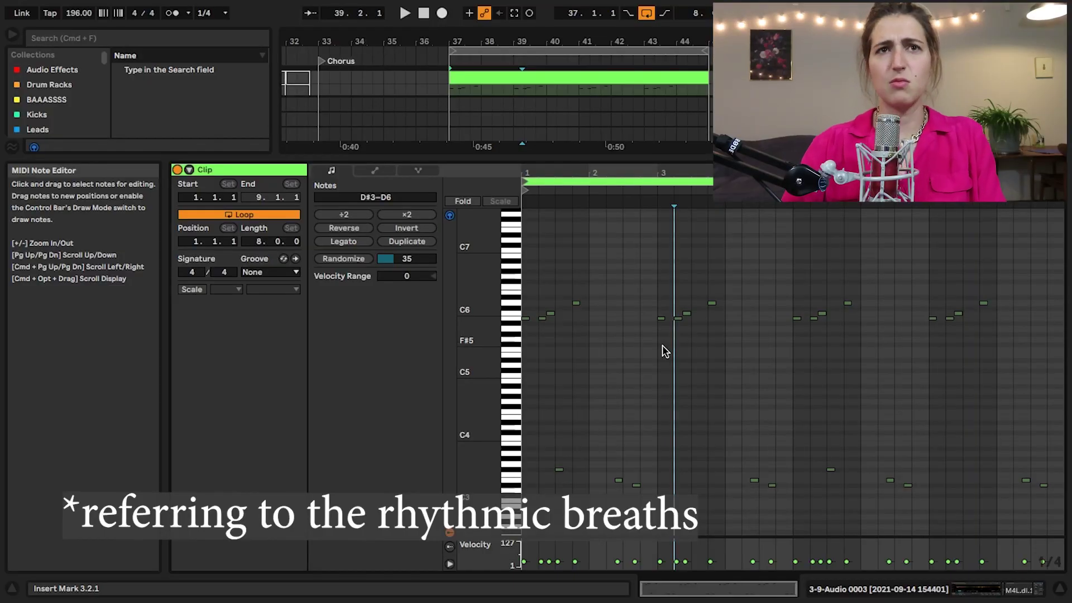
# Step: Fold the 9-Audio 0003 clip's note editor and arrange alternating quarter notes on B5 and C6 over two bars
pyautogui.click(463, 201)
pyautogui.press('super+a')
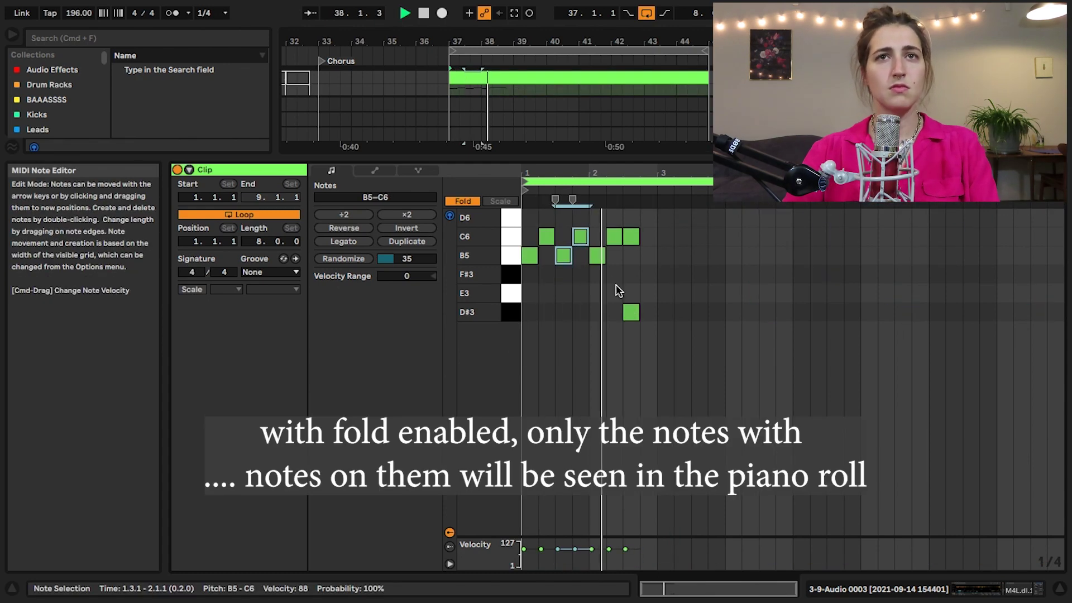
pyautogui.moveTo(630, 237); pyautogui.dragTo(488, 198)
pyautogui.click(646, 239)
pyautogui.doubleClick(646, 239)
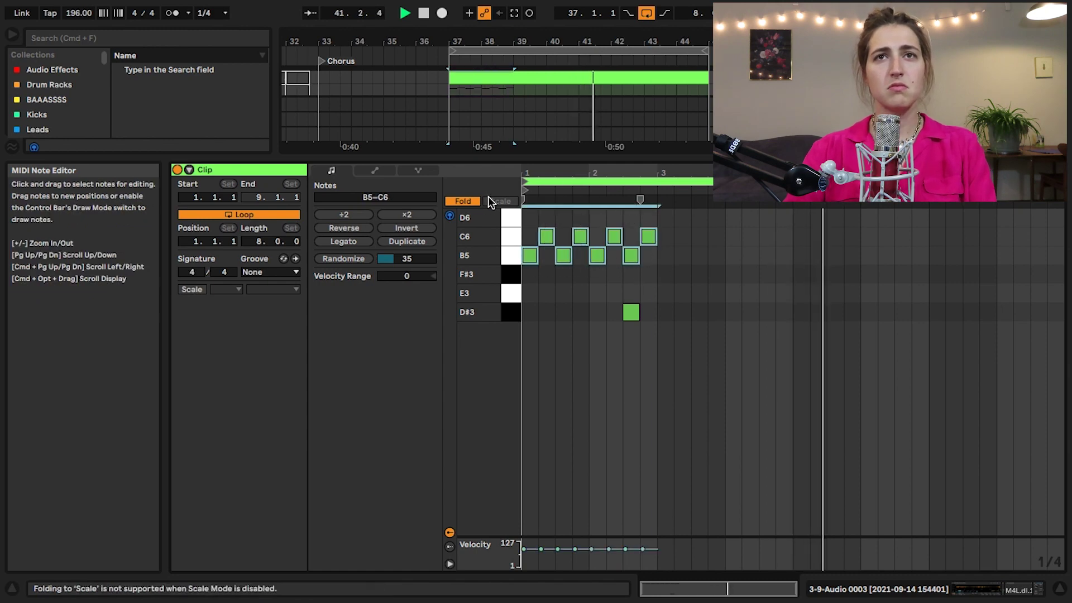
# Step: Duplicate the two-bar B5 and C6 pattern to fill the eight-bar clip
pyautogui.press('super+d')
pyautogui.press('super+d')
pyautogui.press('super+d')
pyautogui.press('super+d')
pyautogui.moveTo(569, 172); pyautogui.dragTo(673, 163)
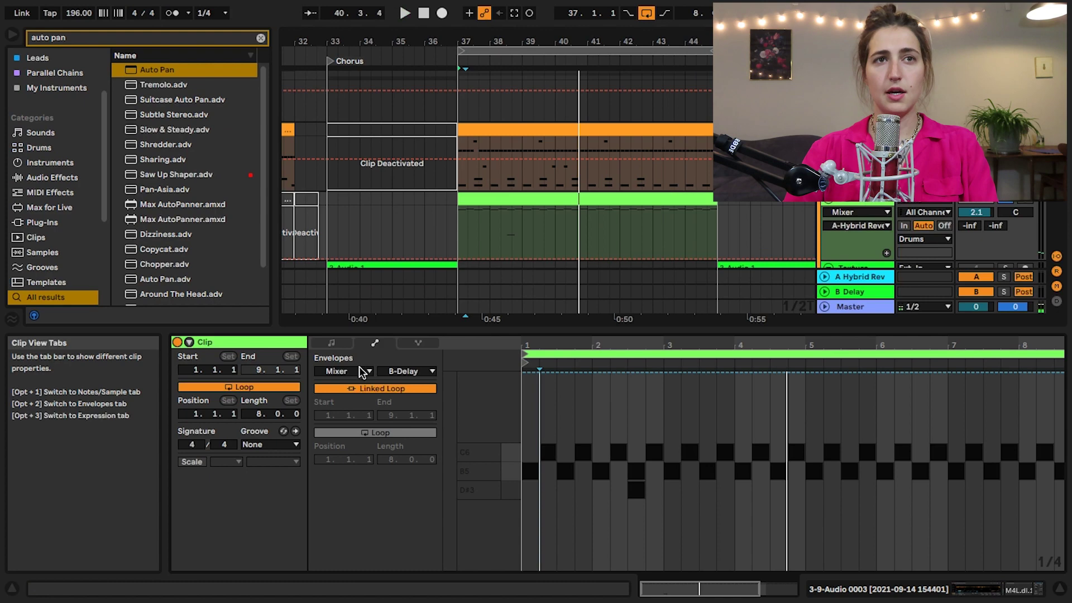
# Step: Show the Mixer Track Volume envelope of the 9-Audio 0003 clip
pyautogui.click(361, 373)
pyautogui.click(395, 370)
pyautogui.click(395, 370)
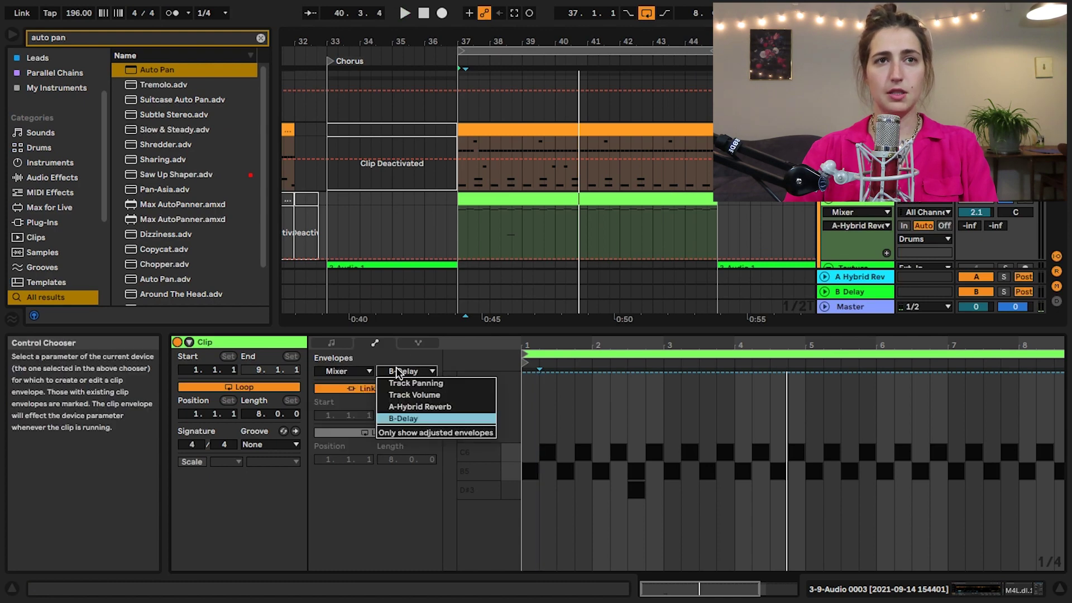
pyautogui.click(347, 365)
pyautogui.click(347, 370)
pyautogui.click(345, 383)
pyautogui.click(403, 372)
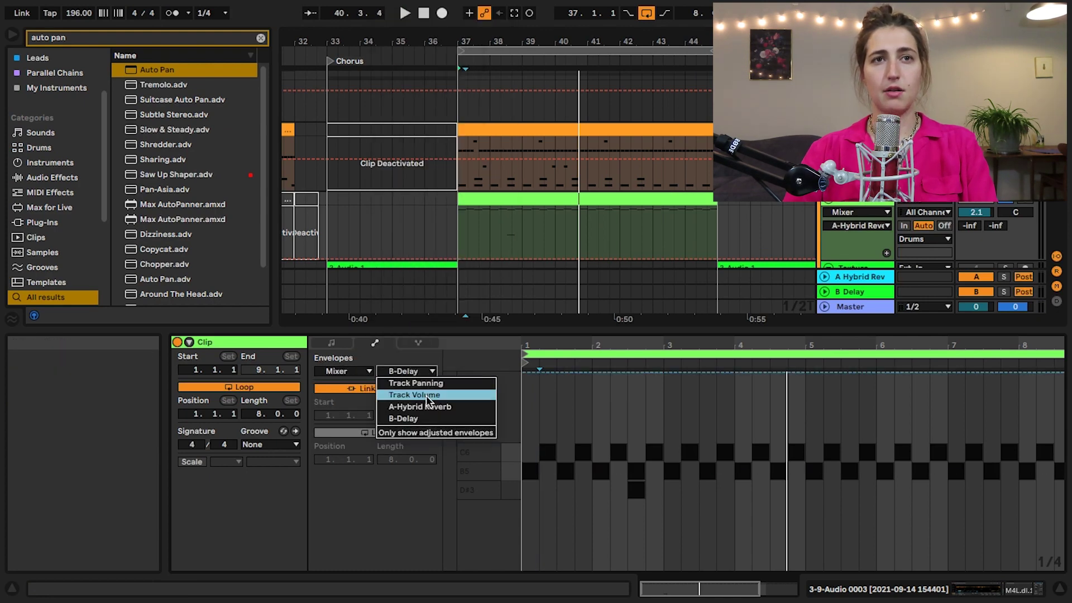
pyautogui.click(427, 397)
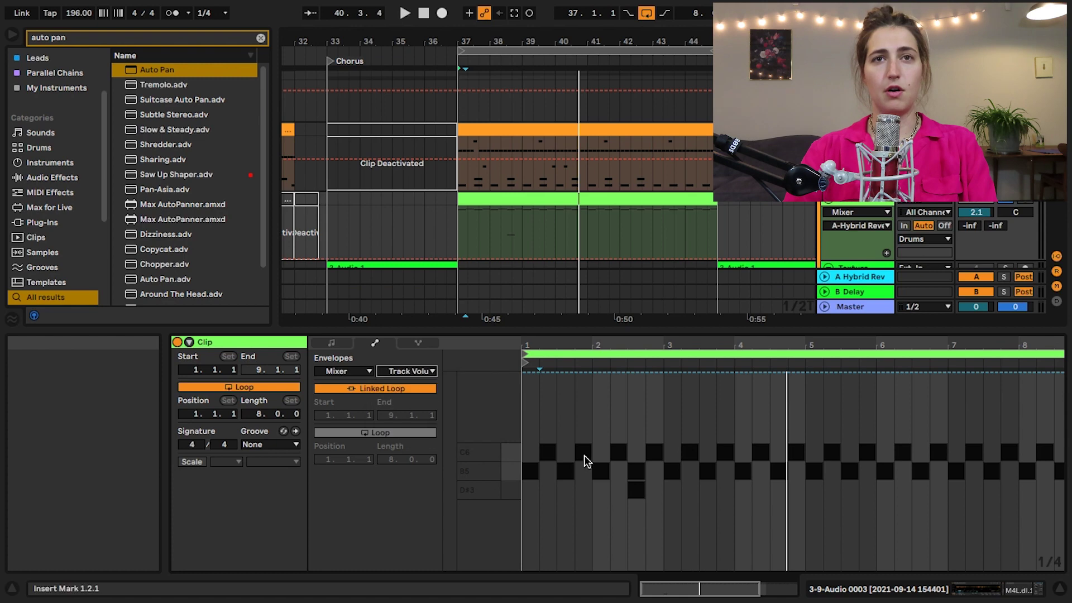
# Step: Draw 1/16 on-off volume steps over the clip's first beats to gate the breath sound
pyautogui.press('b')
pyautogui.moveTo(562, 414); pyautogui.dragTo(571, 574)
pyautogui.press('space')
pyautogui.moveTo(539, 503)
pyautogui.mouseDown()
pyautogui.moveTo(539, 548)
pyautogui.moveTo(563, 592)
pyautogui.mouseUp()
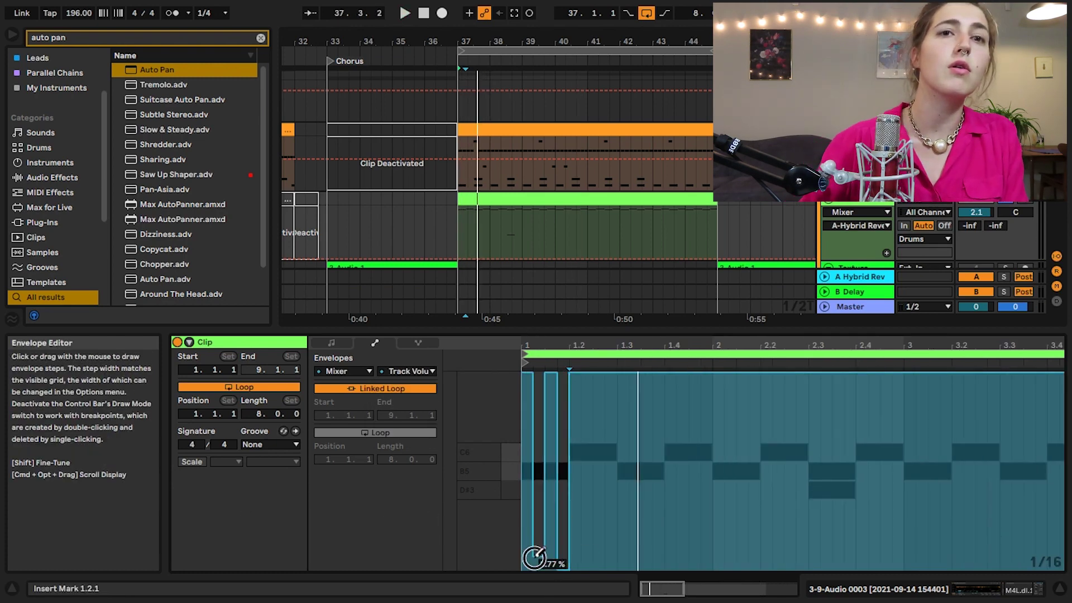
pyautogui.press('space')
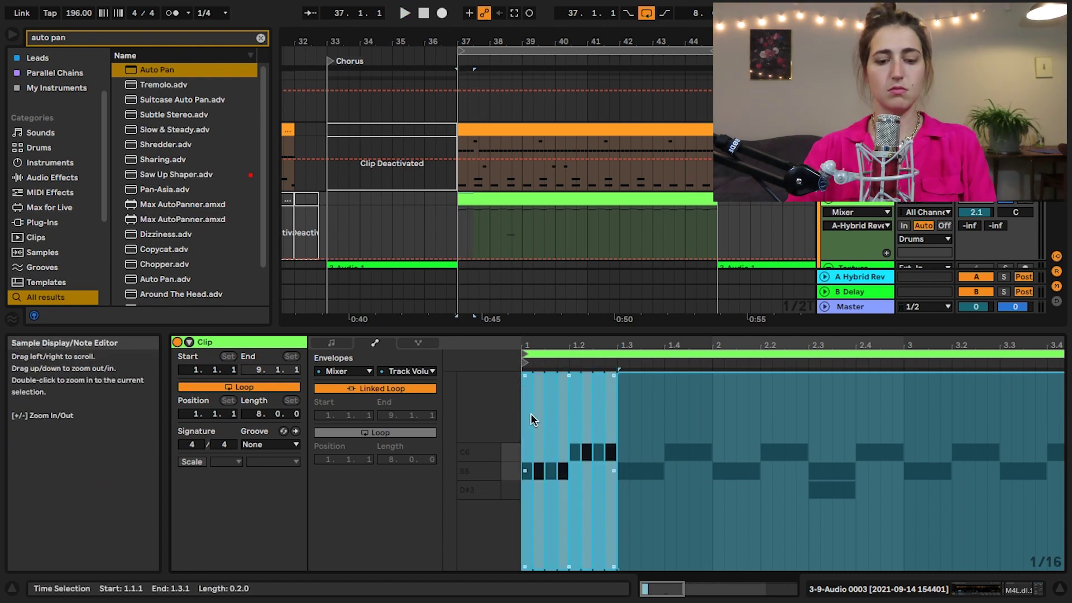
# Step: Duplicate the two-beat volume gating along the envelope and raise the track's volume during playback
pyautogui.press('super+d')
pyautogui.press('super+d')
pyautogui.press('super+d')
pyautogui.press('super+d')
pyautogui.press('super+d')
pyautogui.press('space')
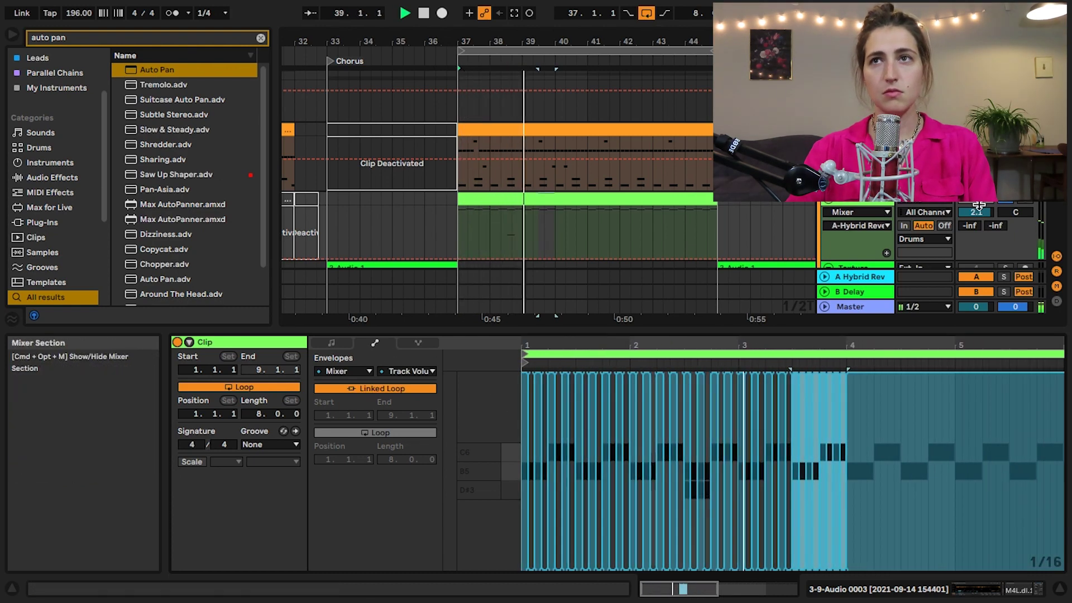
pyautogui.moveTo(975, 212); pyautogui.dragTo(975, 202)
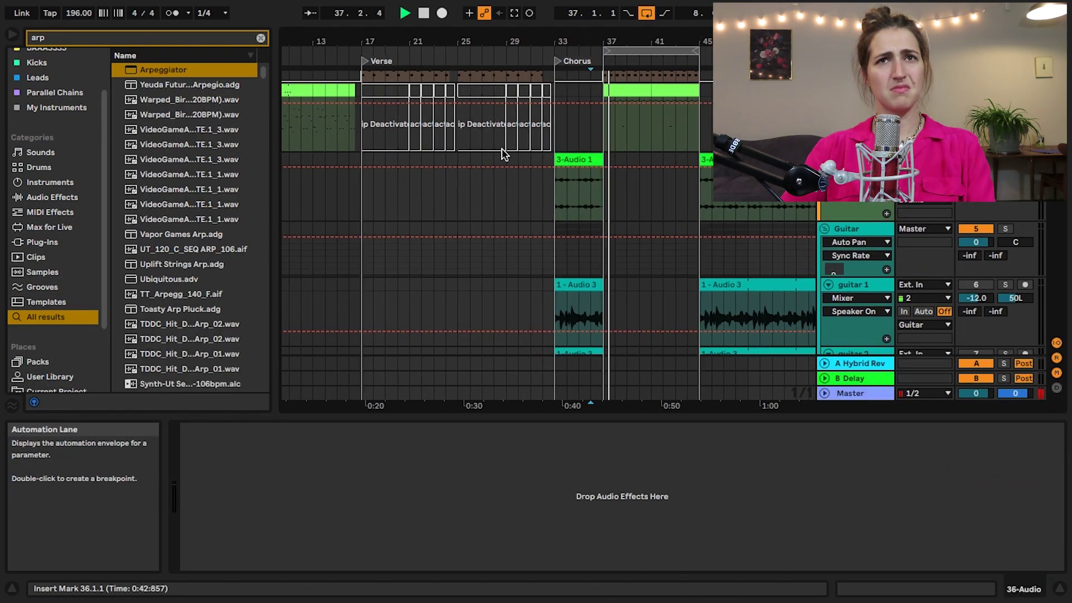
pyautogui.scroll(5, 501, 149)
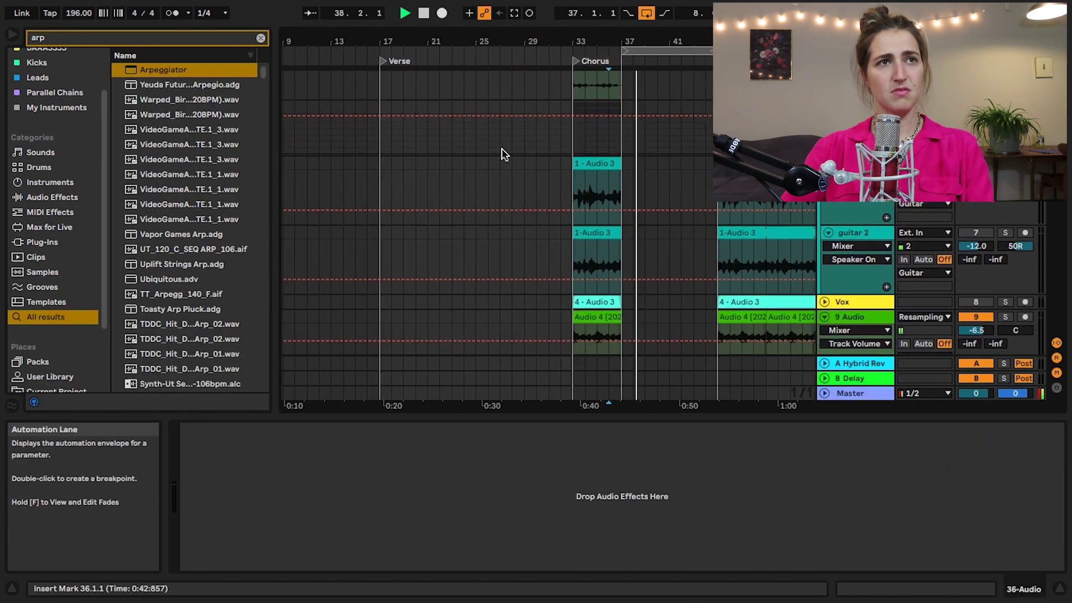
pyautogui.hscroll(3, 502, 148)
pyautogui.hscroll(3, 501, 152)
pyautogui.scroll(-2, 501, 151)
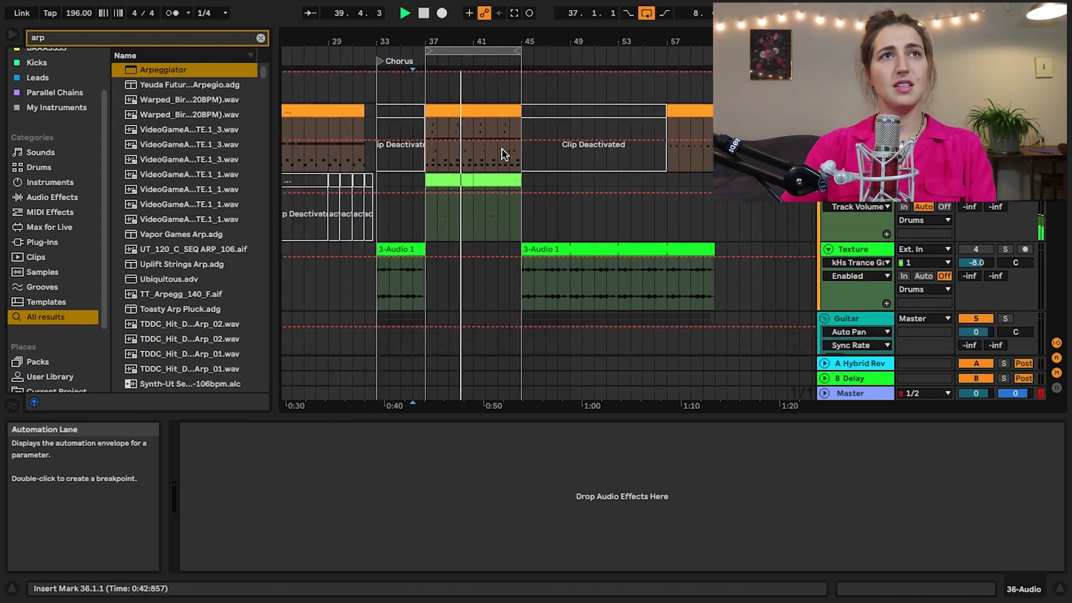
pyautogui.hscroll(-6, 501, 151)
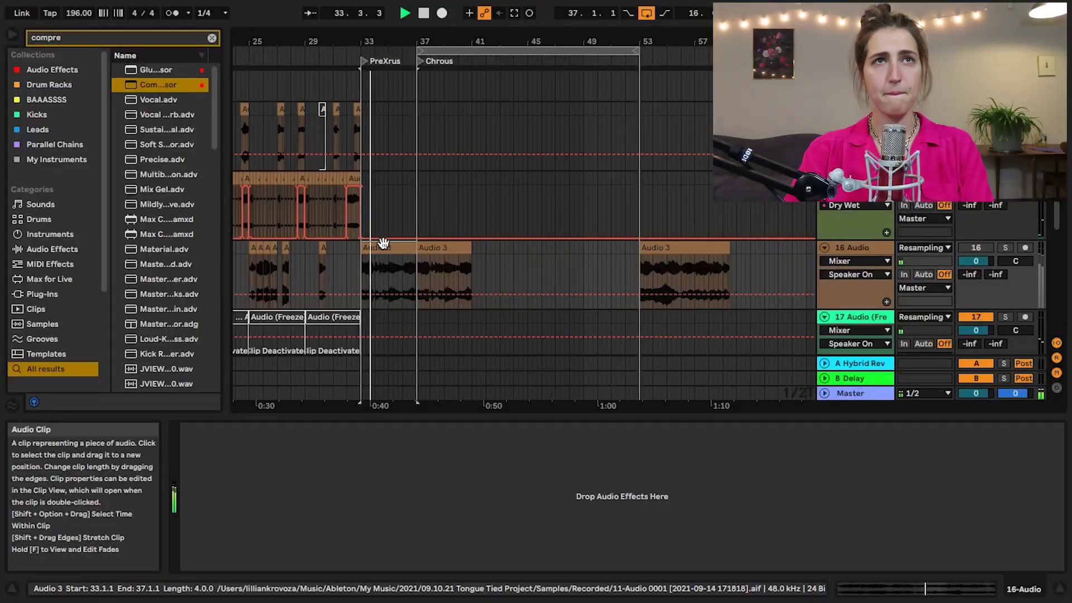
# Step: Duplicate the pre-chorus Audio 4 clip on the 9 Audio track into the chorus at bar 37
pyautogui.scroll(10, 381, 247)
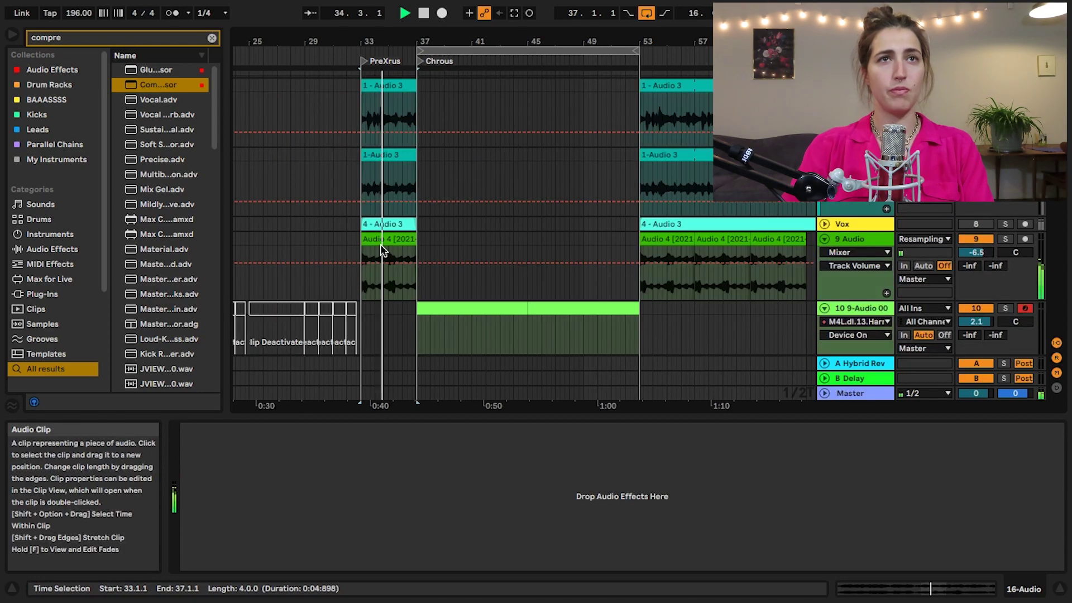
pyautogui.scroll(4, 381, 251)
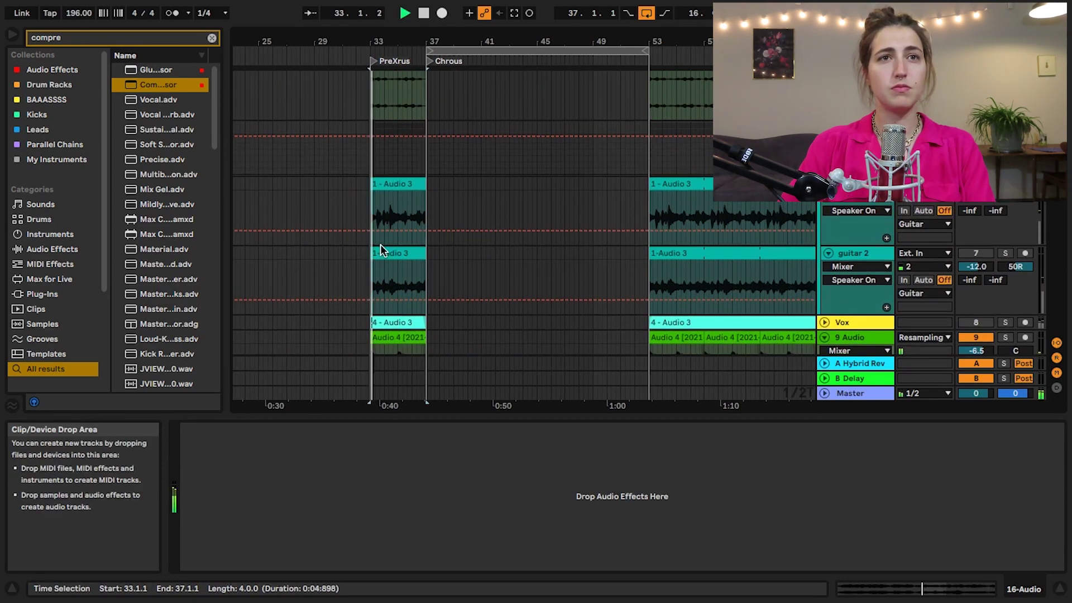
pyautogui.scroll(-3, 381, 250)
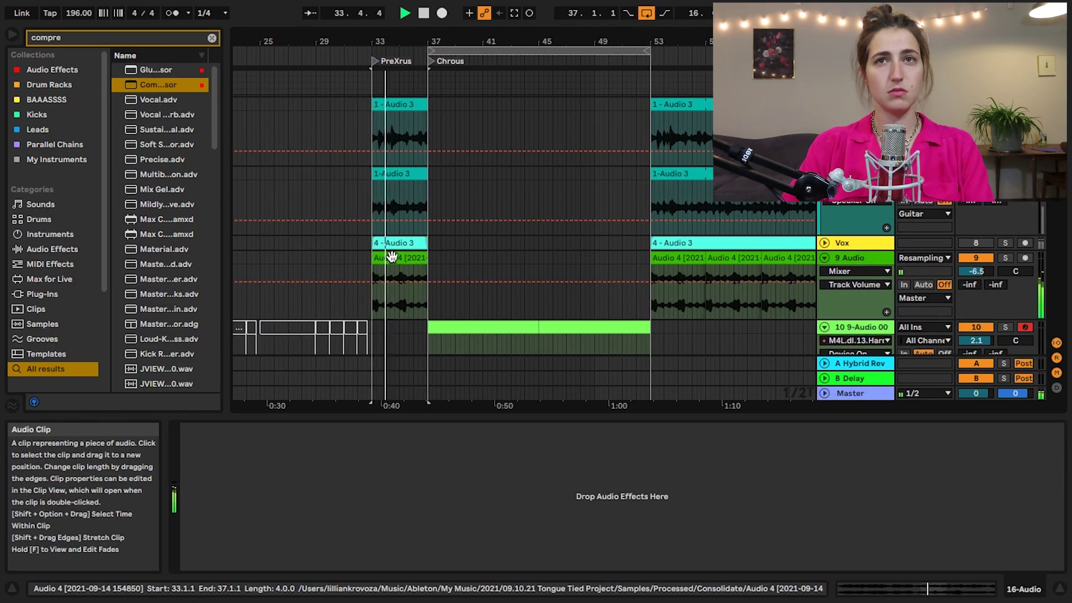
pyautogui.click(392, 258)
pyautogui.press('super+d')
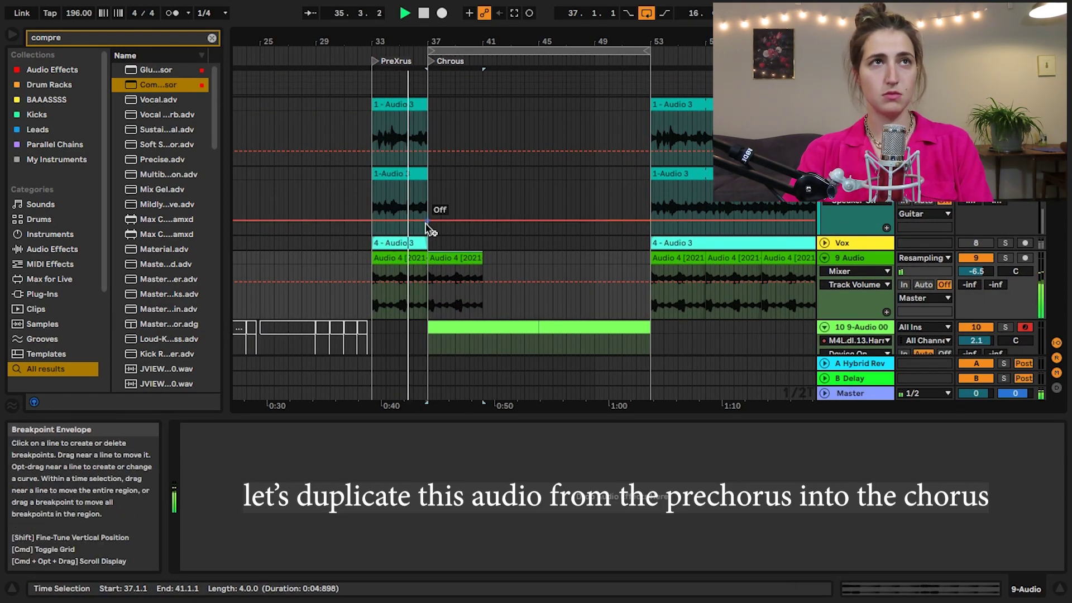
# Step: Split out the copied clip's second bar, repeat it through bar 40, and duplicate bars 37–41 to bar 41
pyautogui.press('+')
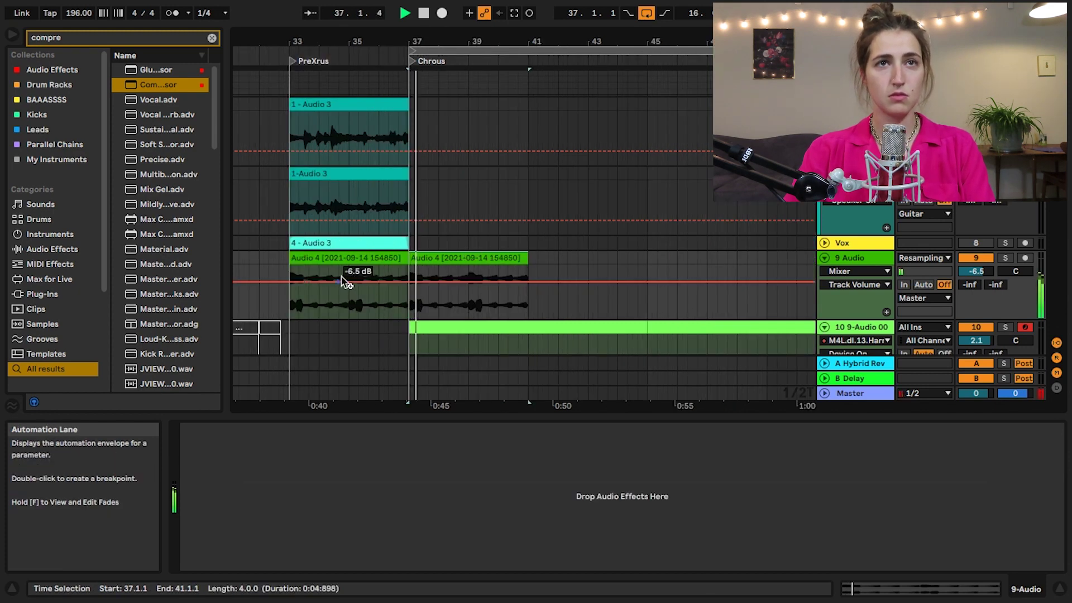
pyautogui.click(471, 294)
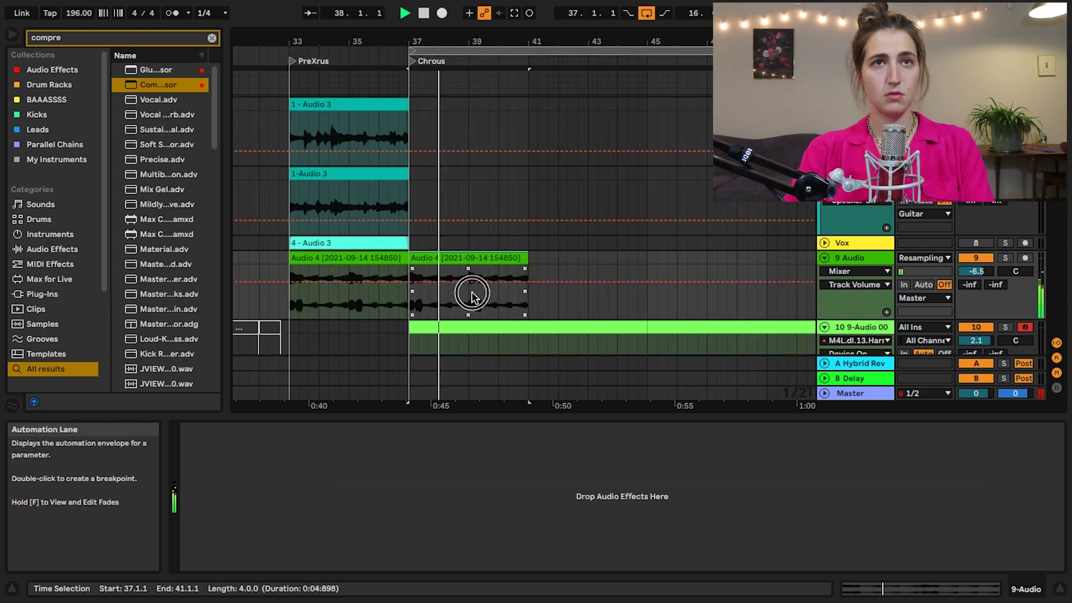
pyautogui.keyDown('shift'); pyautogui.click(441, 283); pyautogui.keyUp('shift')
pyautogui.press('super+e')
pyautogui.press('super+d')
pyautogui.press('super+d')
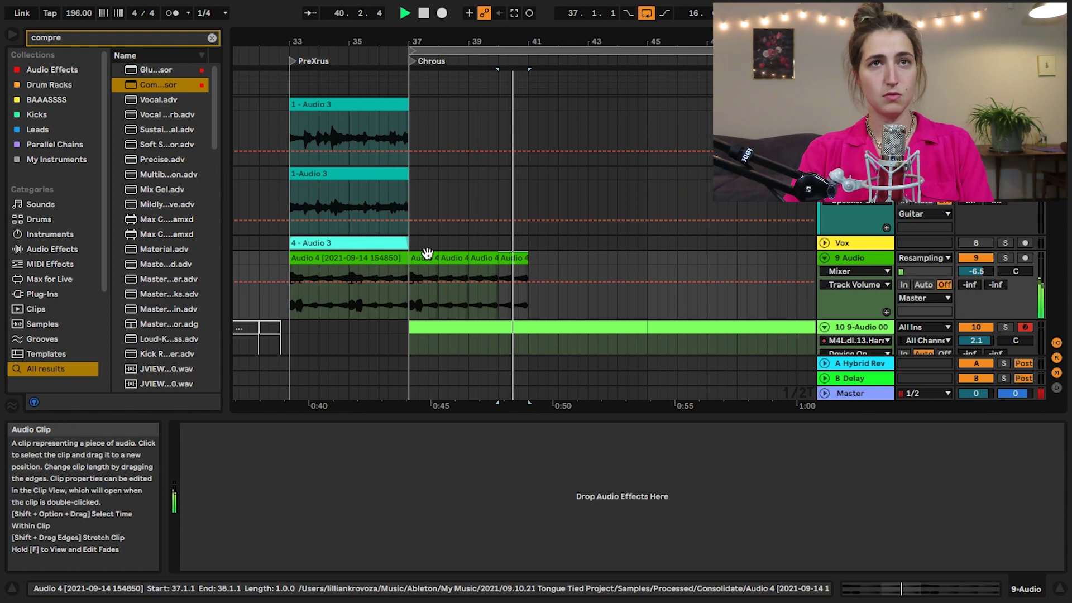
pyautogui.keyDown('shift'); pyautogui.click(429, 256); pyautogui.keyUp('shift')
pyautogui.press('super+d')
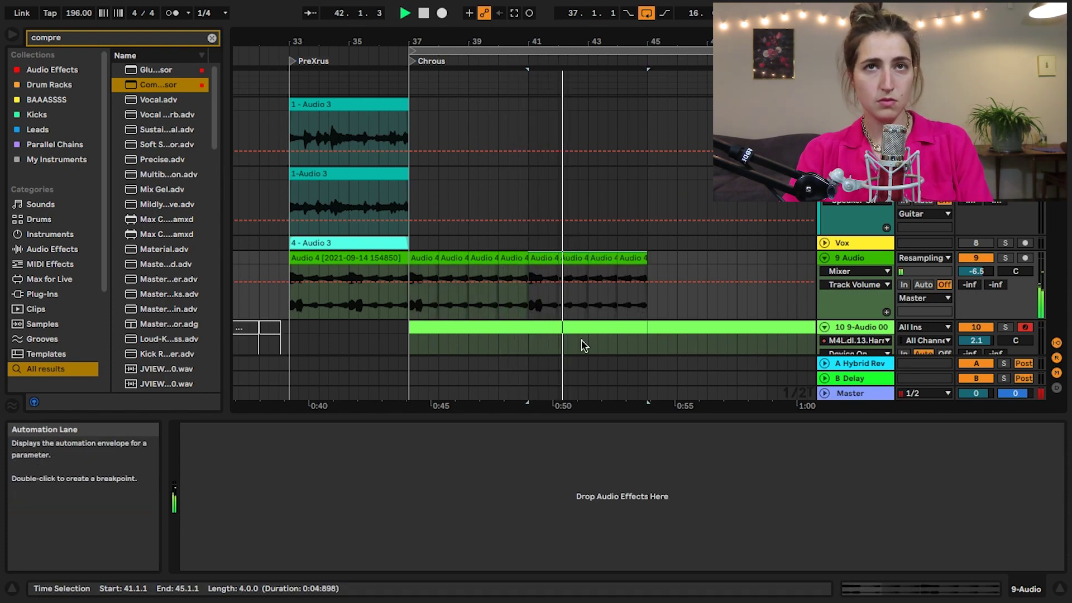
pyautogui.click(626, 257)
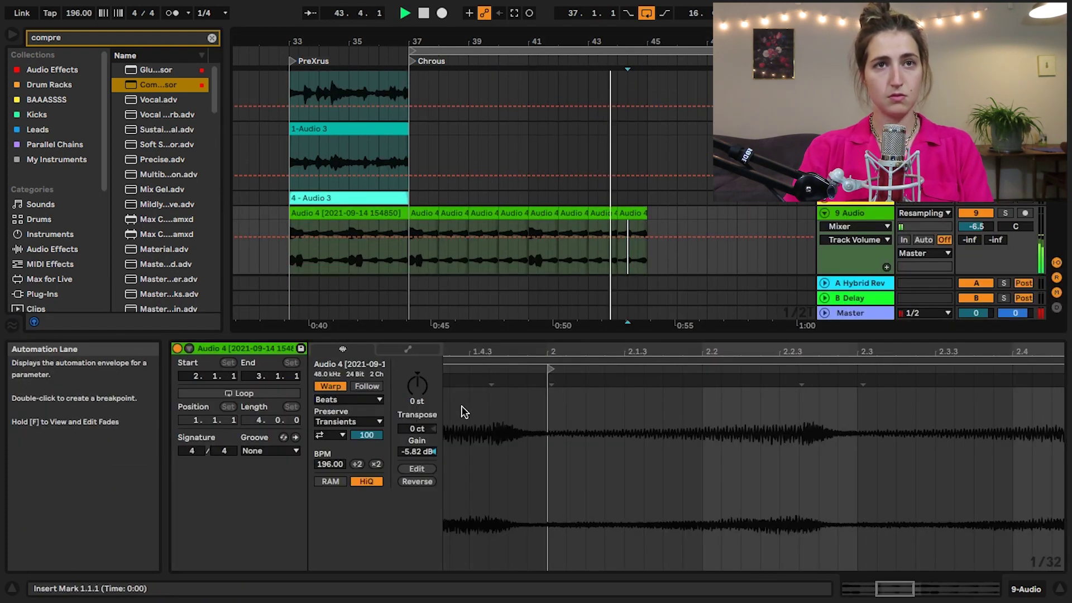
pyautogui.press('space')
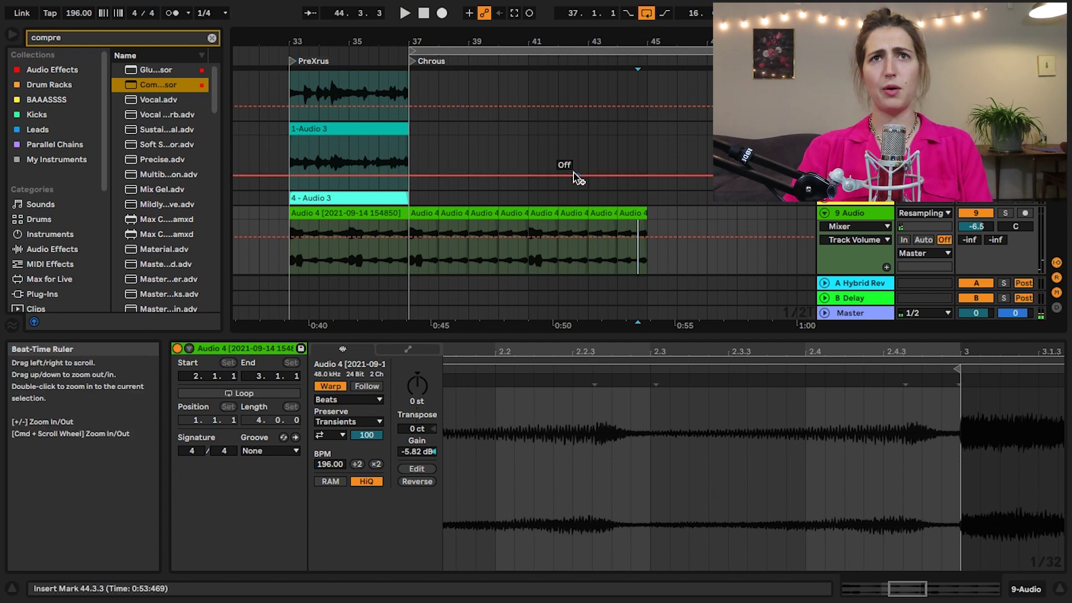
# Step: Add an Auto Filter to 9 Audio and set its low-pass to 1.01 kHz with 62 % resonance
pyautogui.moveTo(586, 36); pyautogui.dragTo(586, 9)
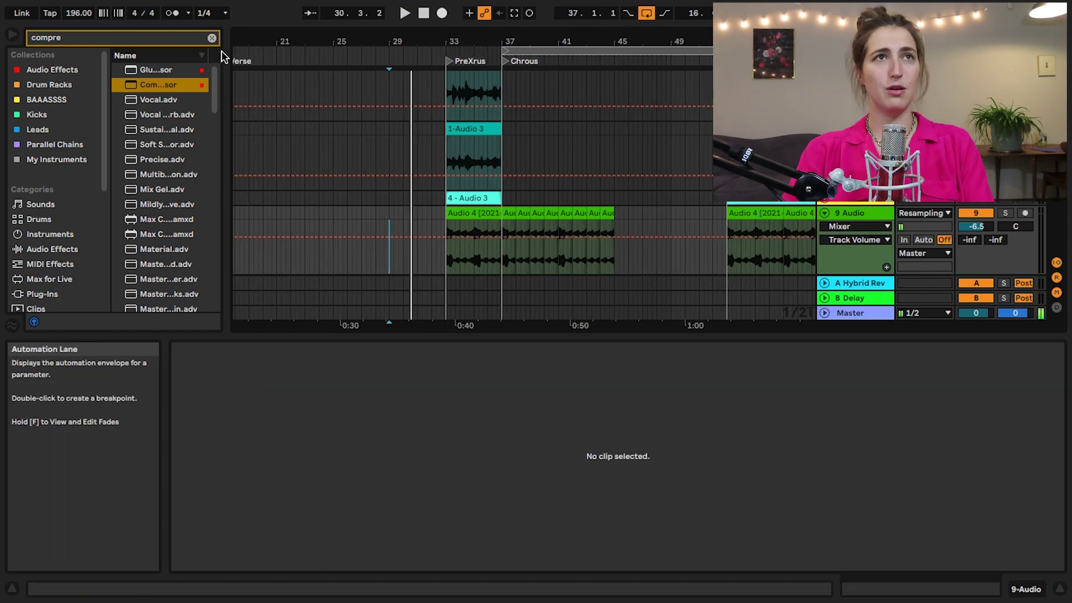
pyautogui.click(212, 38)
pyautogui.write('c')
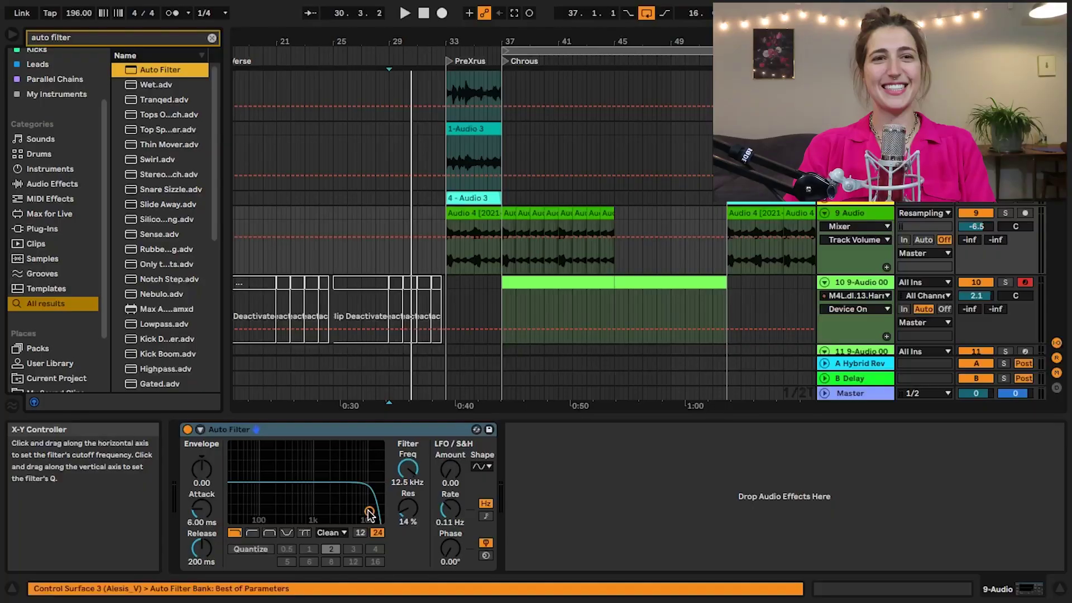
pyautogui.moveTo(369, 512); pyautogui.dragTo(338, 485)
# Step: Automate the Auto Filter frequency as a curved rise from 374 Hz at bar 33 to 19.9 kHz at bar 37 and play it
pyautogui.rightClick(409, 472)
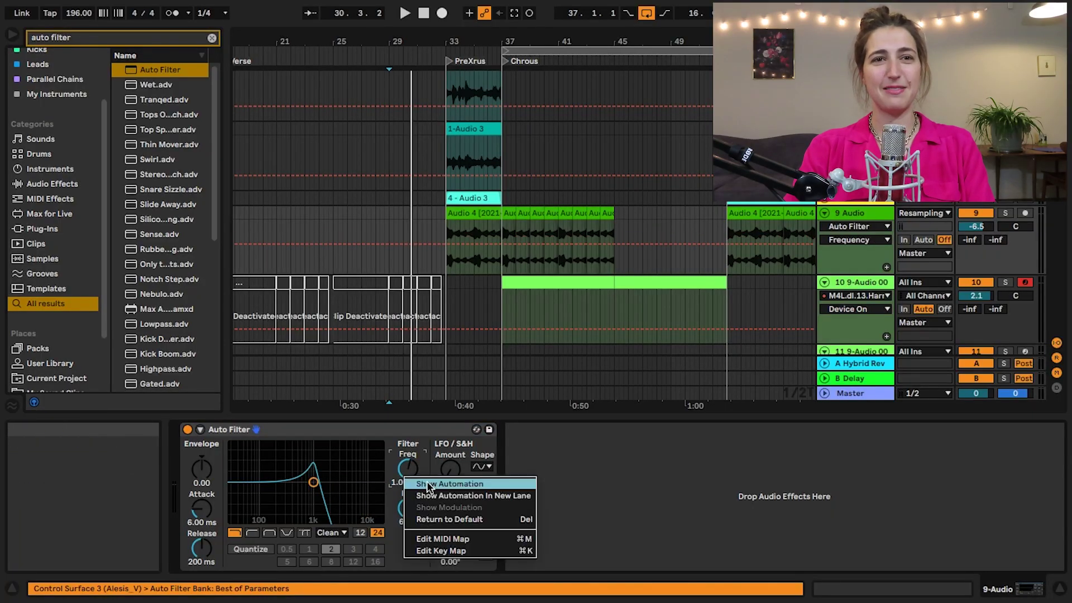
pyautogui.click(449, 486)
pyautogui.click(503, 244)
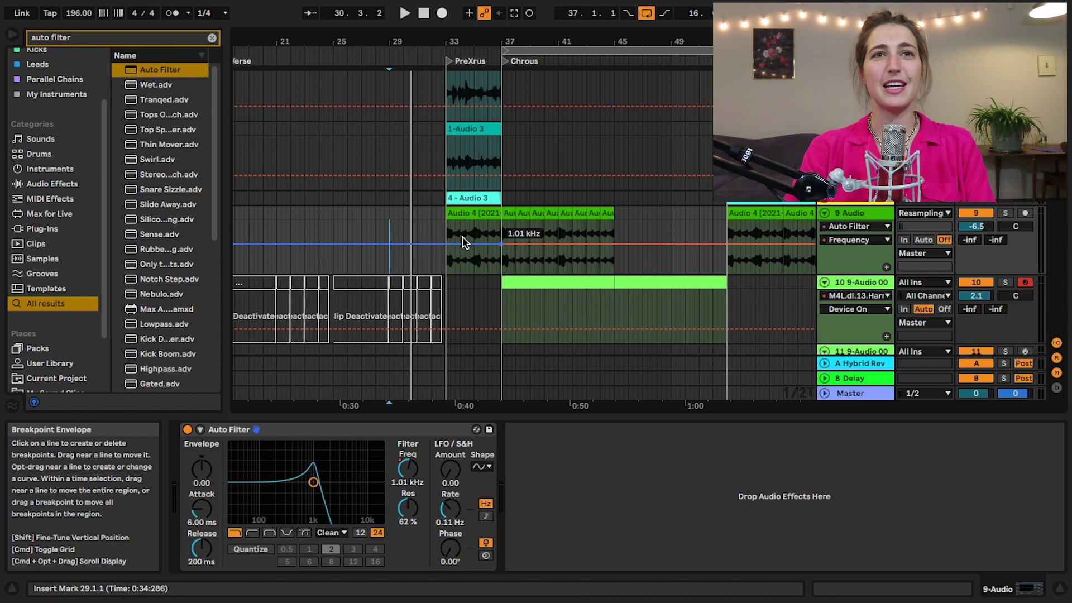
pyautogui.moveTo(447, 244); pyautogui.dragTo(447, 251)
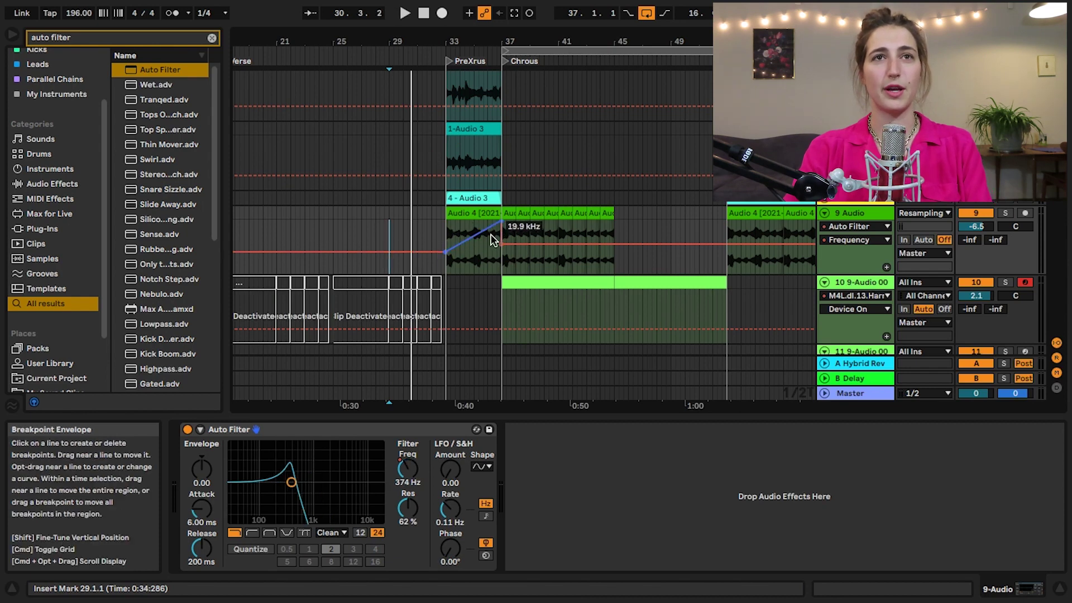
pyautogui.click(451, 215)
pyautogui.press('space')
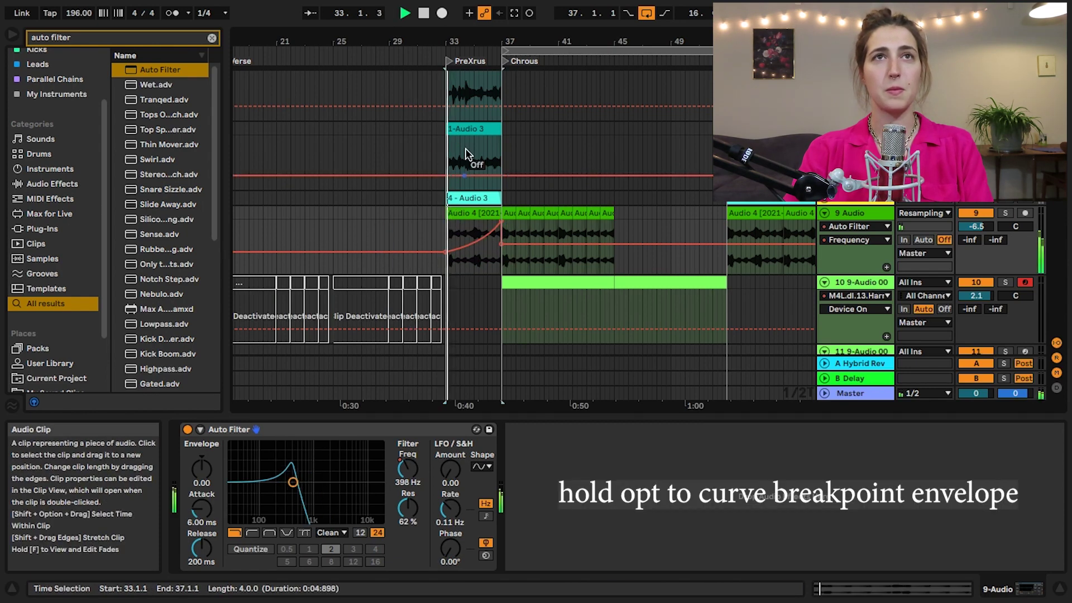
pyautogui.press('space')
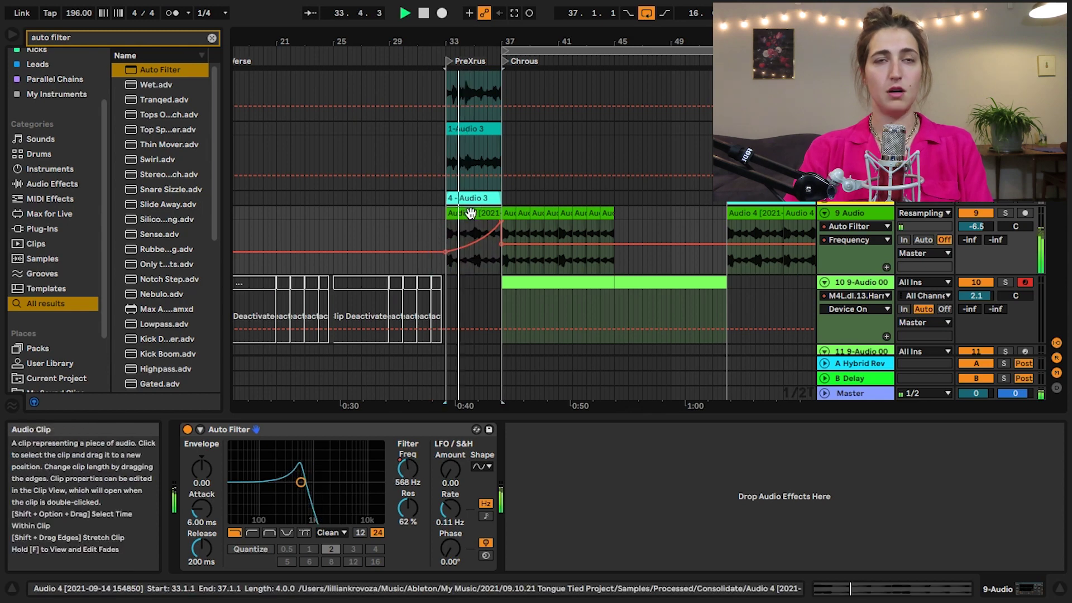
# Step: Copy the pre-chorus clip on 9 Audio to bar 29, add a filter frequency breakpoint there, and play it
pyautogui.moveTo(472, 213); pyautogui.dragTo(420, 220)
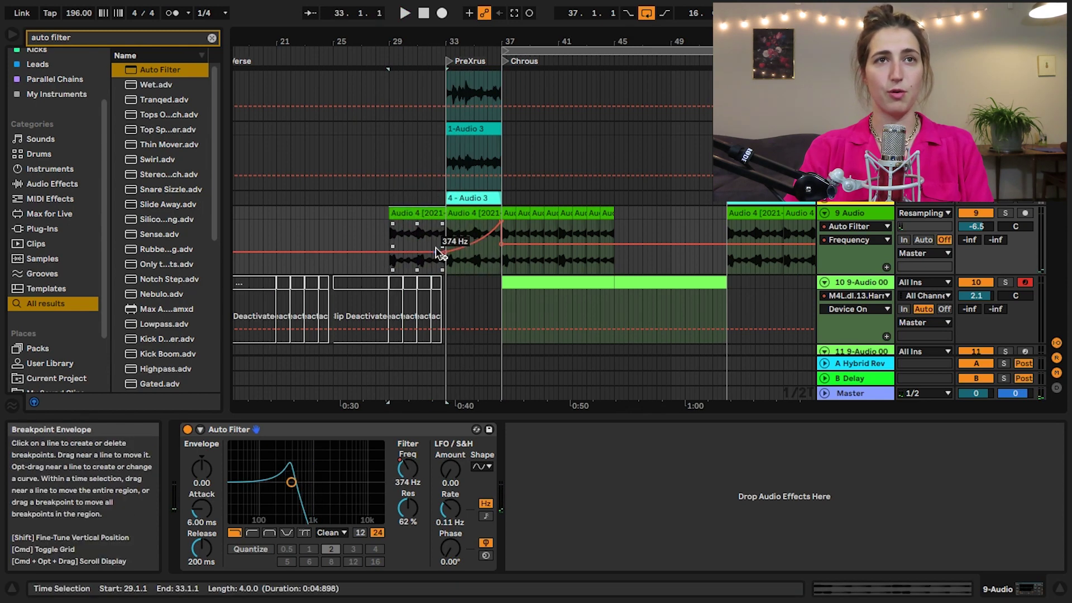
pyautogui.click(387, 249)
pyautogui.press('space')
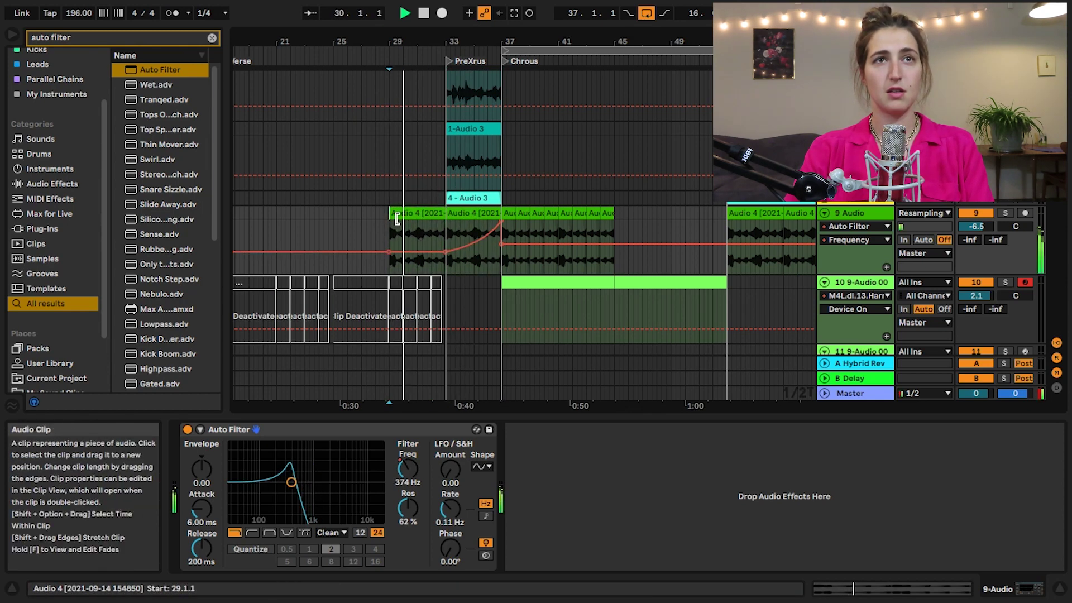
pyautogui.press('space')
# Step: Hide the automation, fade in the copied clip from bar 29 to bar 33, and play the transition
pyautogui.click(873, 61)
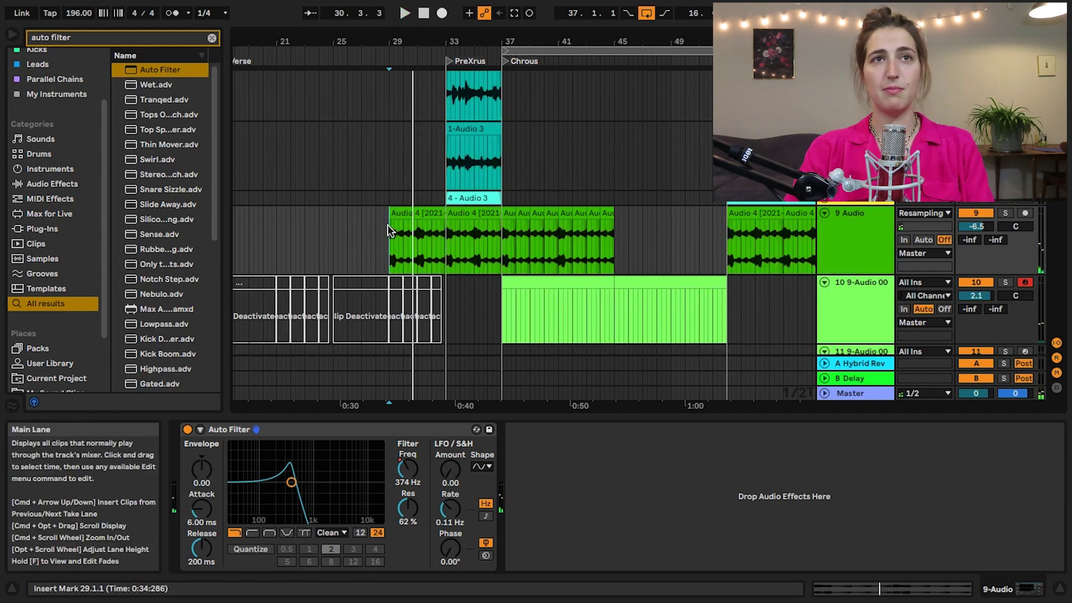
pyautogui.moveTo(392, 225); pyautogui.dragTo(450, 226)
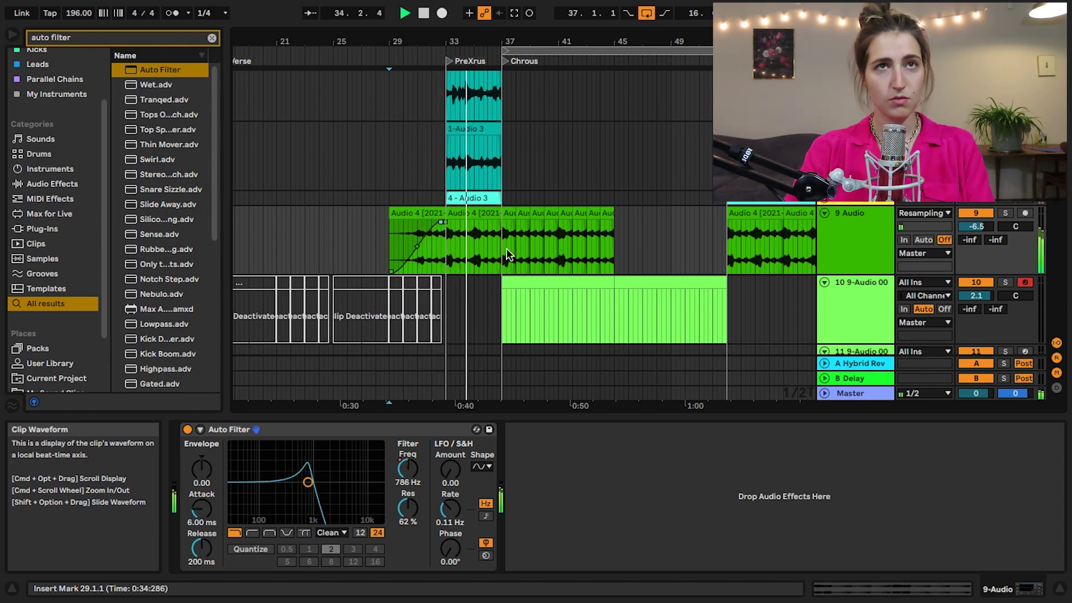
pyautogui.click(441, 182)
pyautogui.press('space')
pyautogui.press('space')
# Step: Play the bars leading into the pre-chorus and examine the clips across the other tracks
pyautogui.scroll(10, 468, 184)
pyautogui.scroll(-10, 464, 180)
pyautogui.press('space')
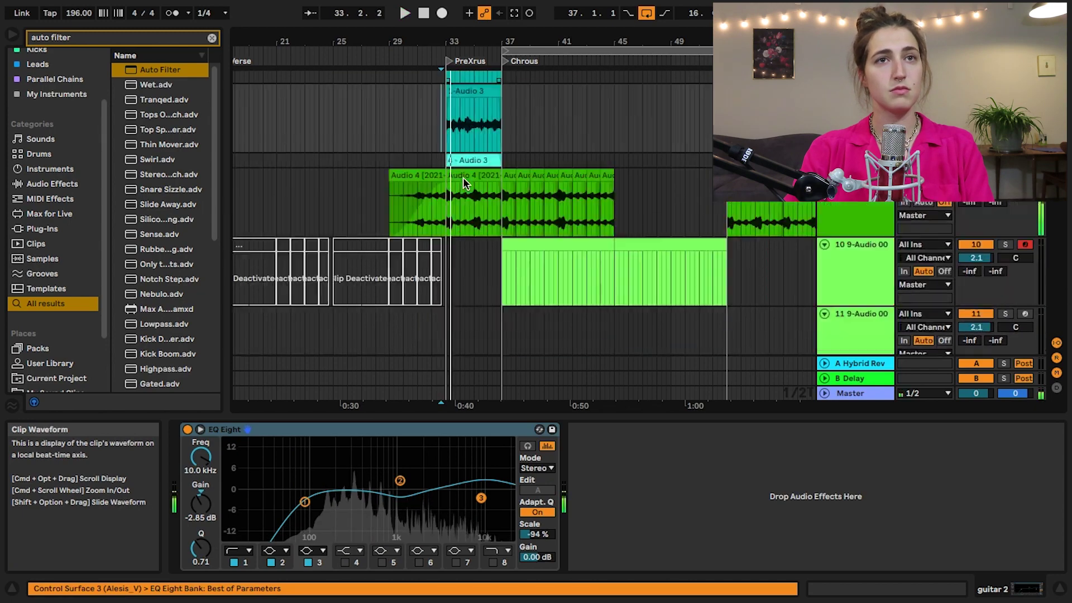
pyautogui.press('space')
pyautogui.scroll(-7, 441, 187)
pyautogui.click(422, 194)
pyautogui.press('space')
pyautogui.press('space')
pyautogui.scroll(10, 467, 221)
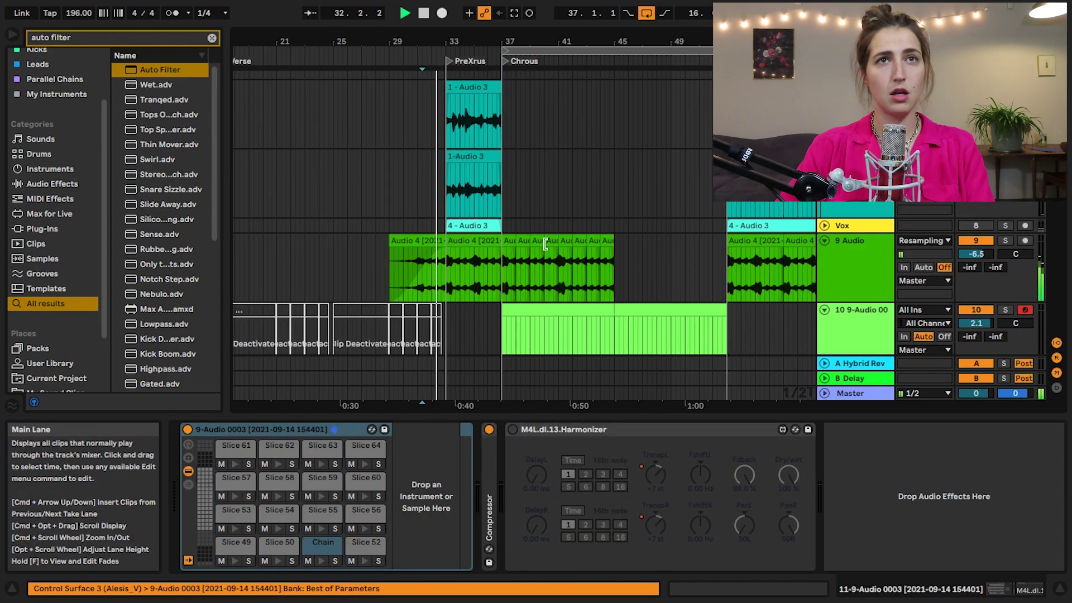
pyautogui.scroll(10, 529, 246)
pyautogui.scroll(-12, 529, 247)
pyautogui.press('space')
pyautogui.press('space')
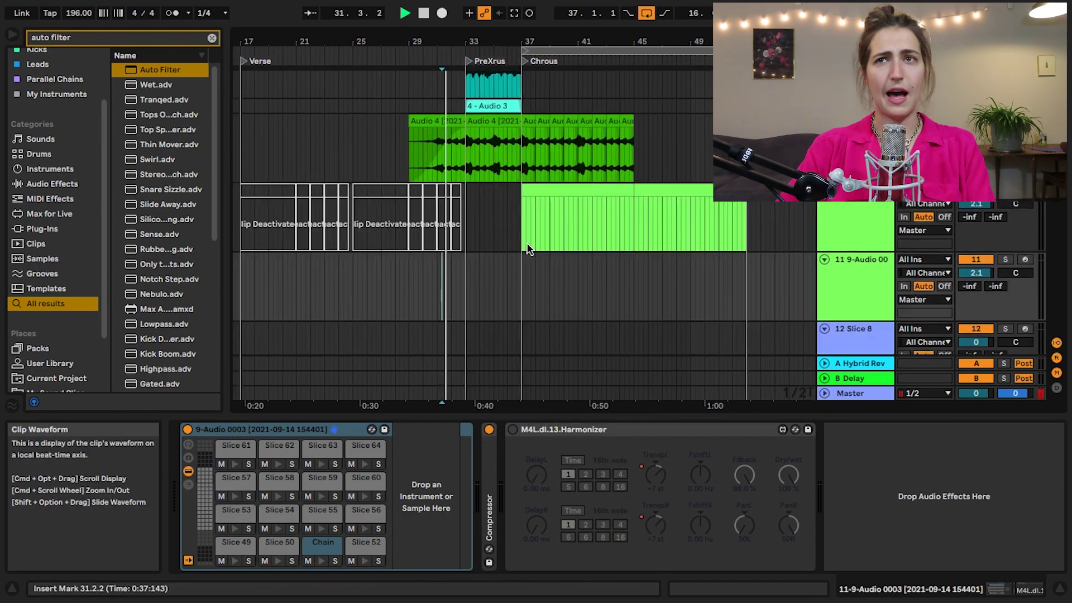
pyautogui.scroll(-3, 527, 245)
pyautogui.scroll(10, 528, 246)
pyautogui.scroll(3, 492, 165)
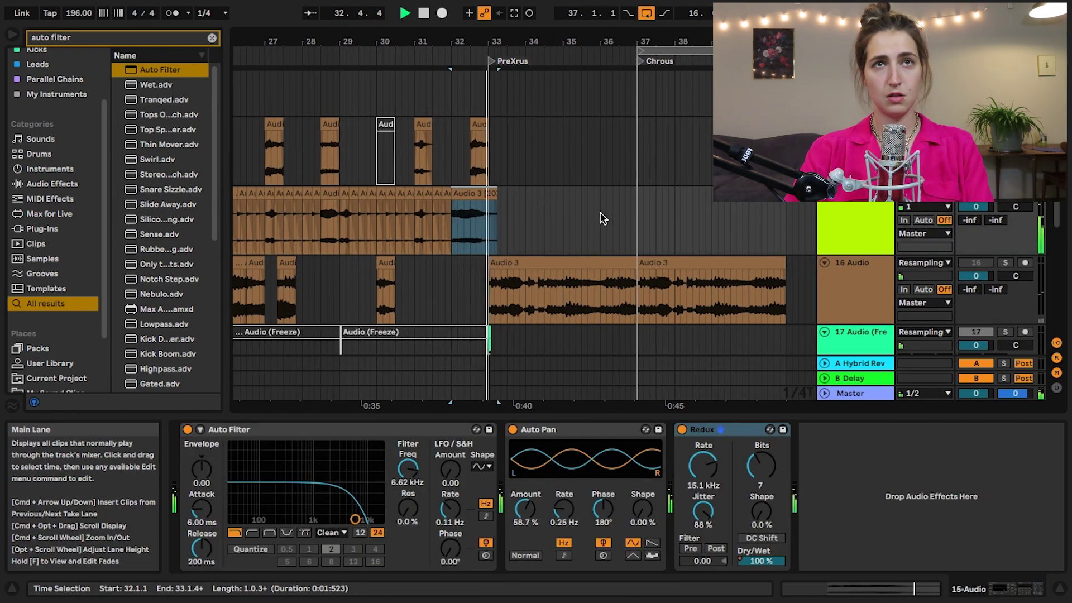
# Step: Add a Reverb to 15 Audio and automate its Decay Time to rise from bar 32 to 18.3 s just after bar 33
pyautogui.click(860, 207)
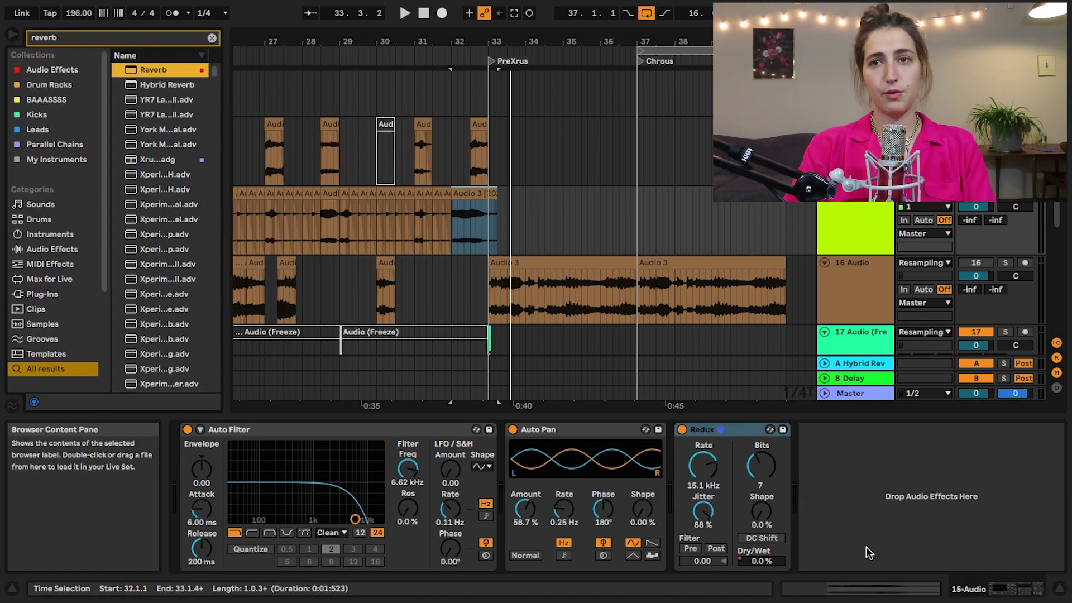
pyautogui.press('Return')
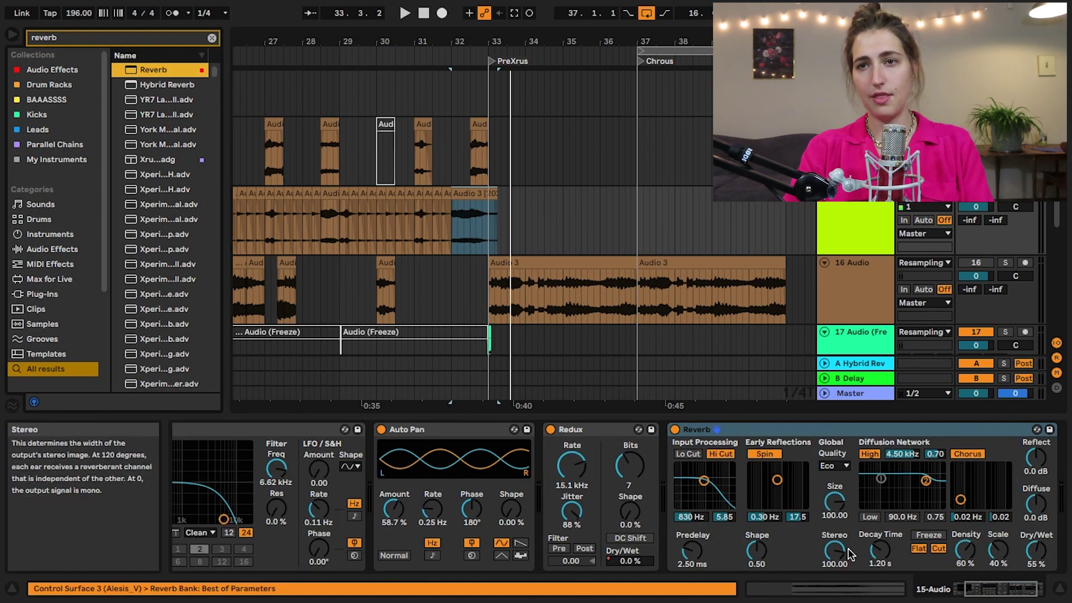
pyautogui.rightClick(882, 554)
pyautogui.click(920, 490)
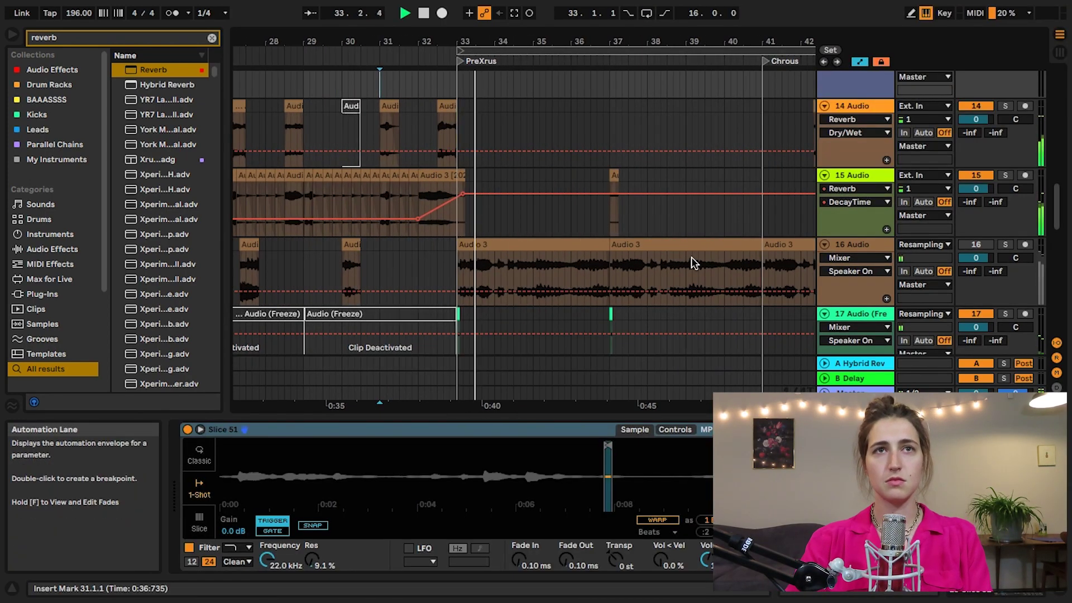
pyautogui.press('space')
# Step: Insert an audio track below 15 Audio and set its input to Resampling
pyautogui.click(838, 180)
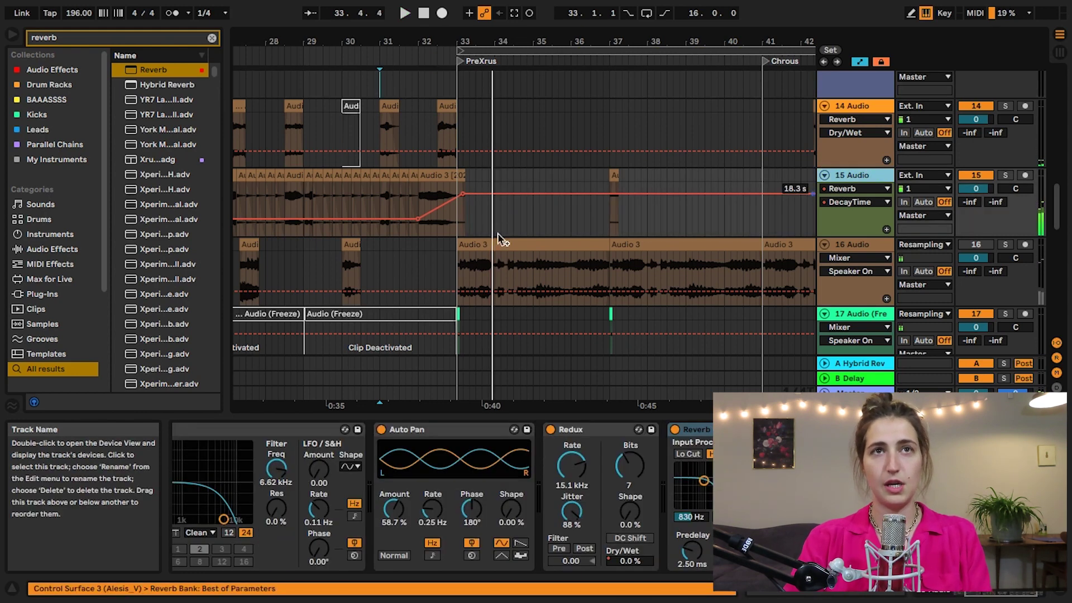
pyautogui.press('super+t')
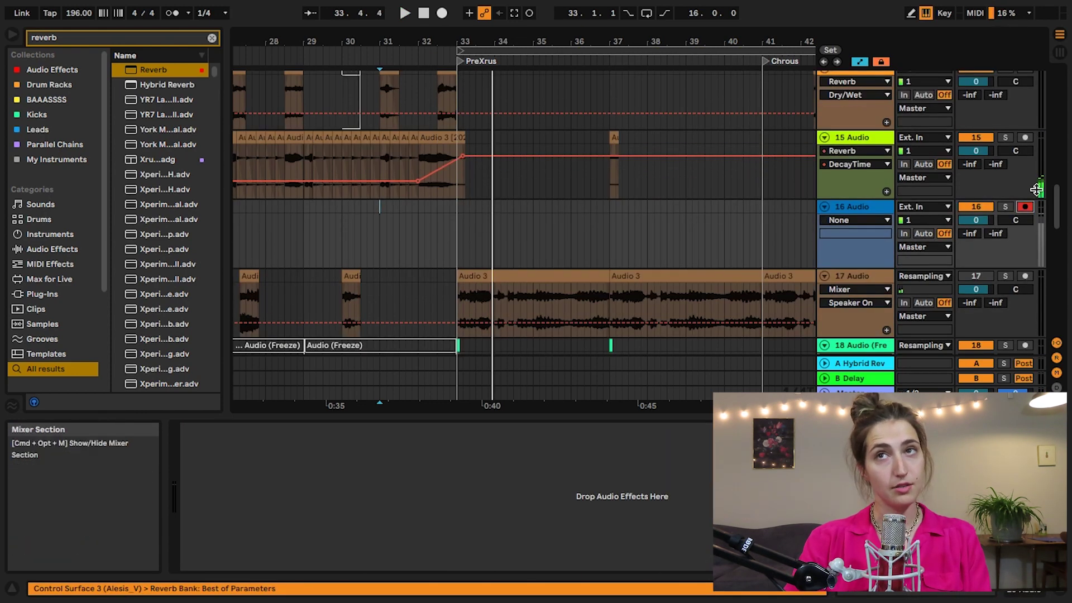
pyautogui.click(924, 138)
pyautogui.click(924, 137)
pyautogui.click(926, 207)
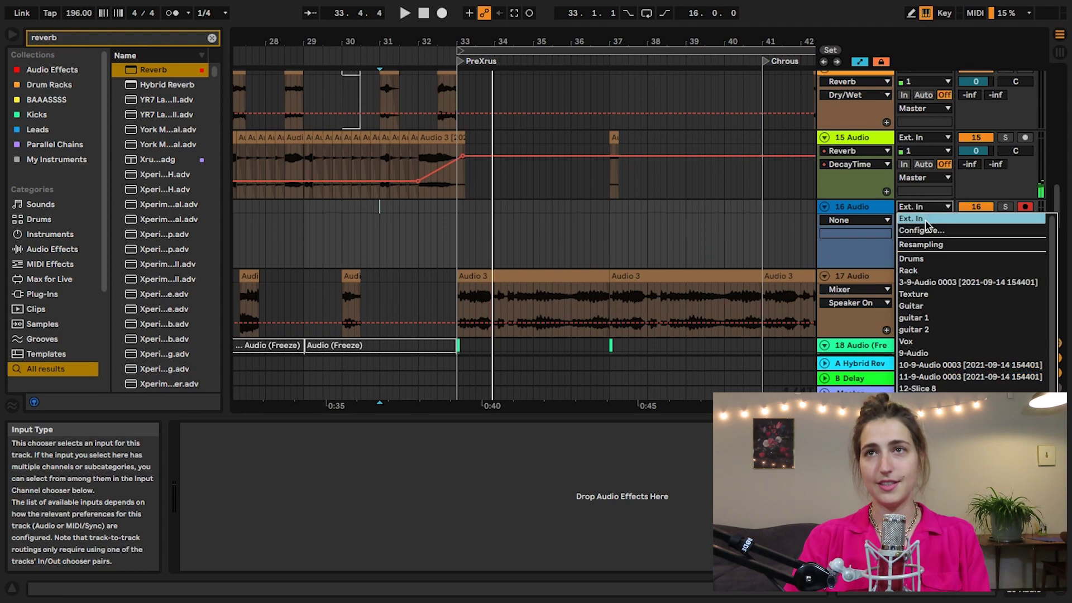
pyautogui.click(921, 244)
# Step: Solo 15 Audio and record its reverb tail onto the new resampling track from bar 32
pyautogui.click(1004, 138)
pyautogui.click(423, 230)
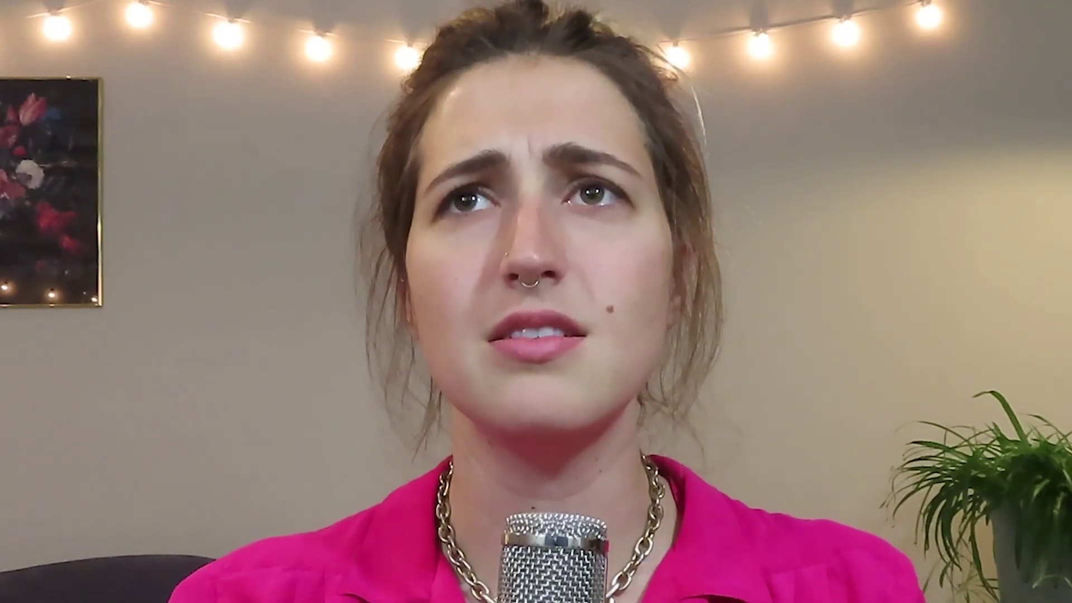
pyautogui.click(441, 13)
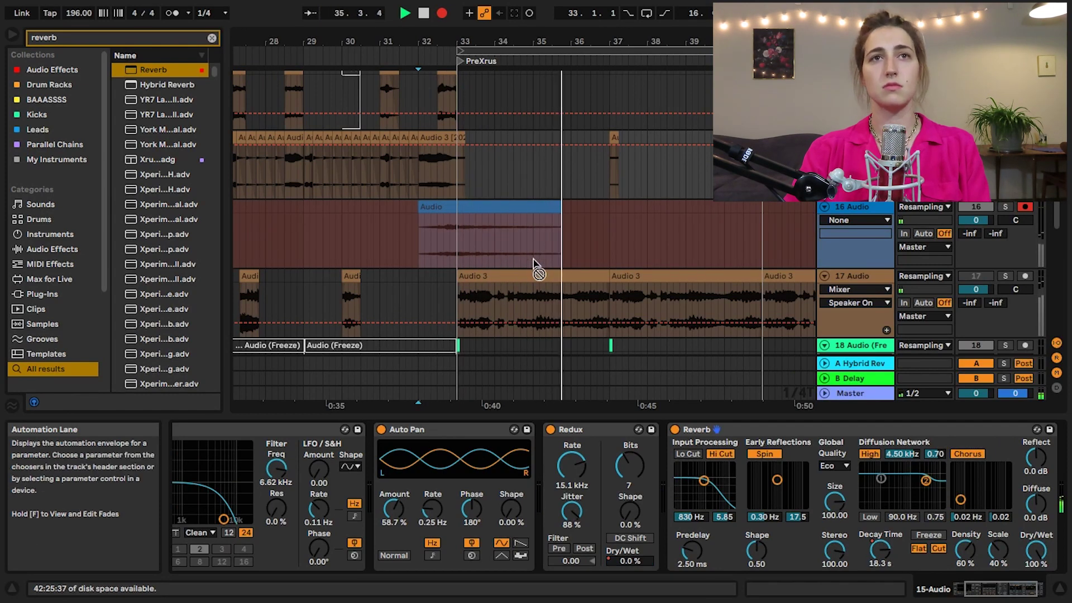
# Step: Solo 16 Audio, duplicate the recording's bars 33–37 section to bar 37, and reverse the copy
pyautogui.click(1006, 207)
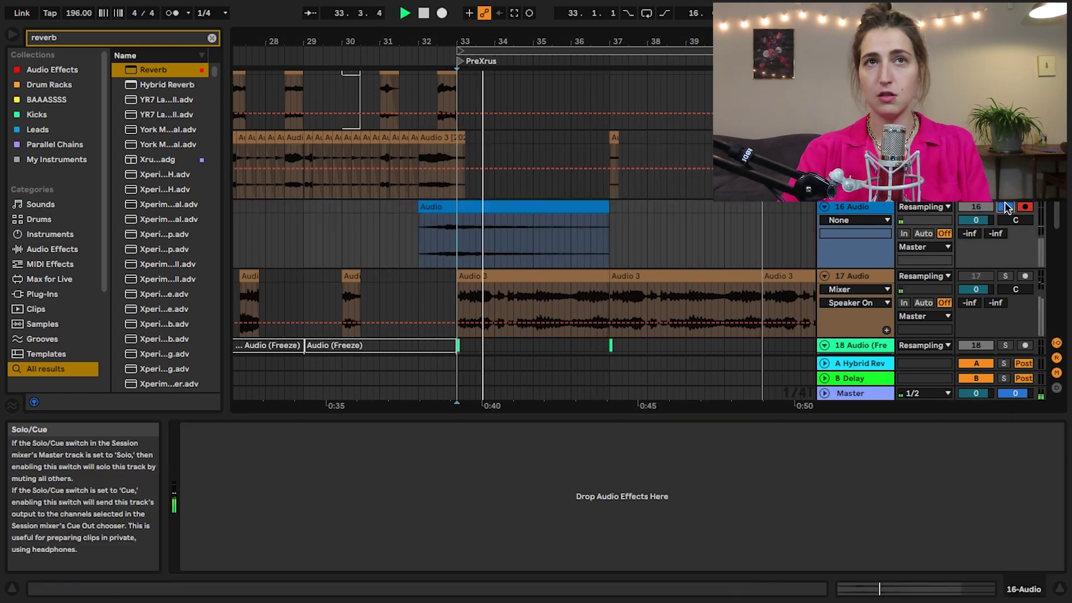
pyautogui.press('super+d')
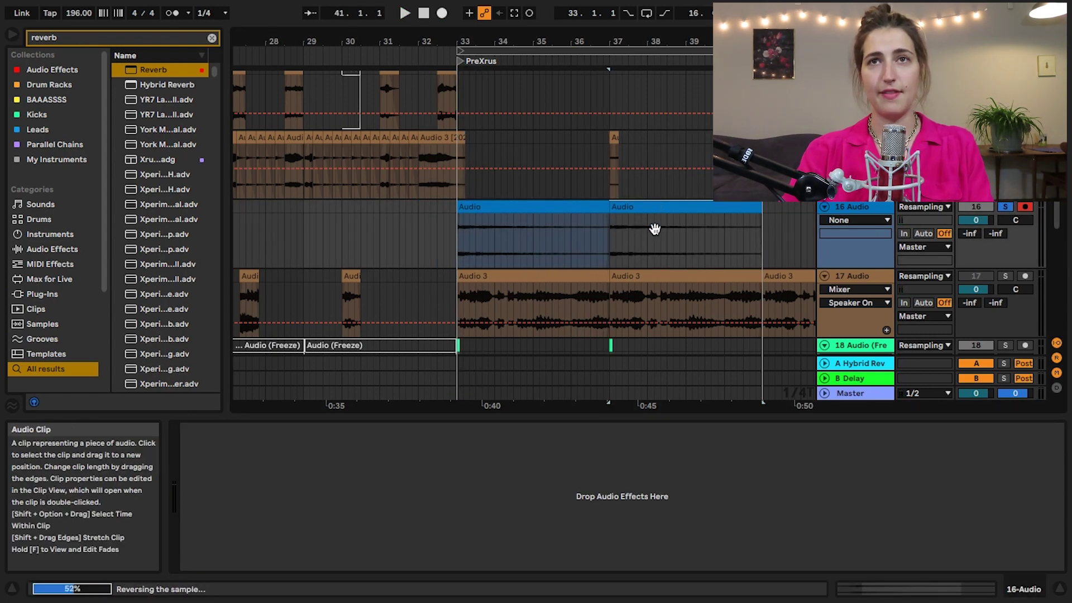
# Step: Try bending the Transposition envelope of the reversed clip on 16 Audio down to about -11.62 st at its end
pyautogui.click(655, 228)
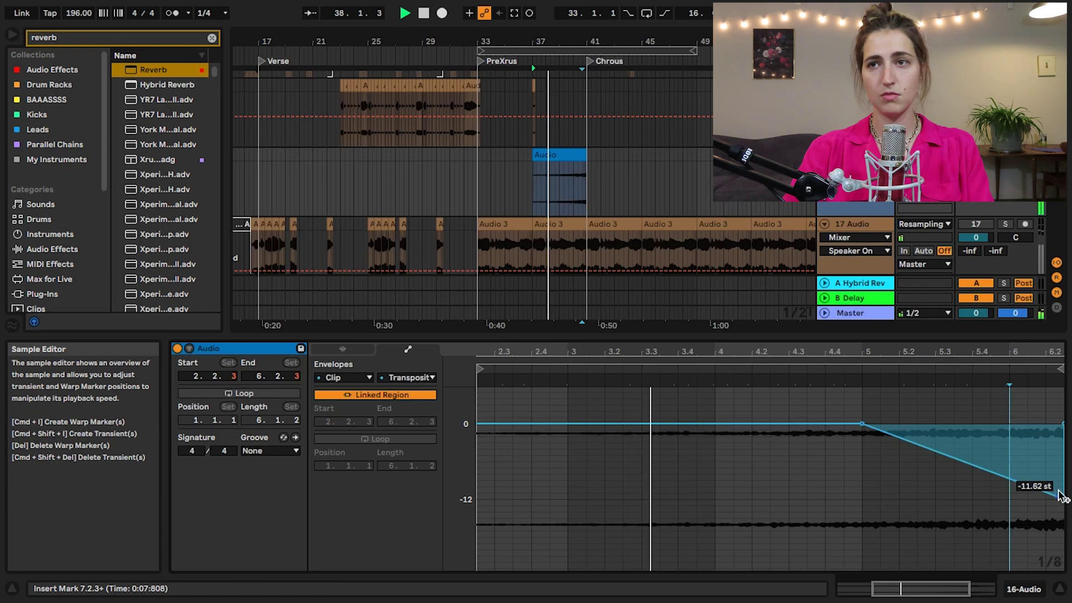
pyautogui.click(1062, 497)
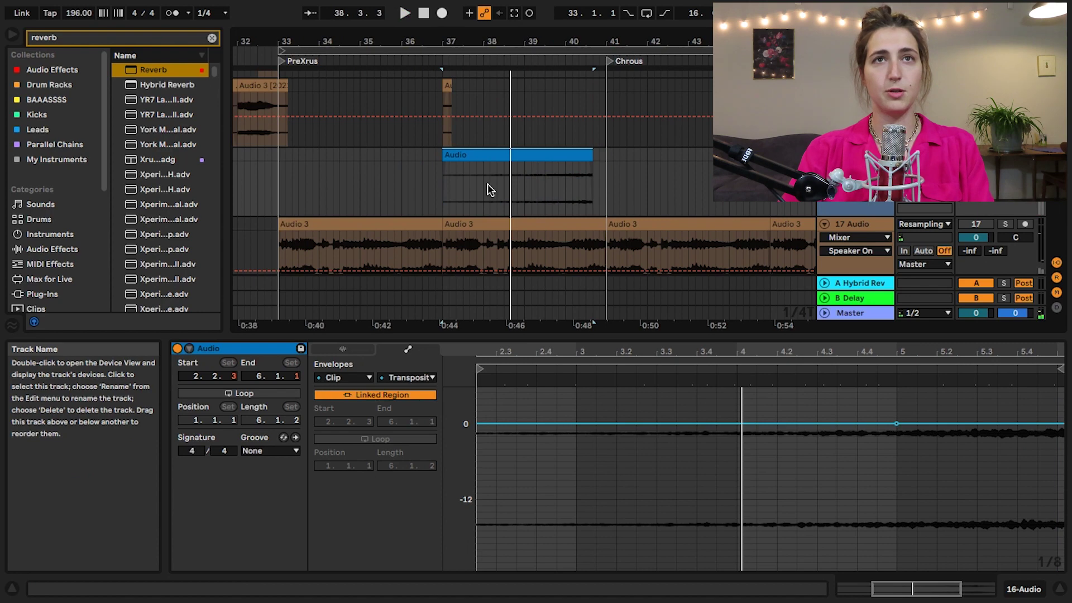
# Step: Duplicate 16 Audio with its reversed reverb tail, transpose the duplicated clip up 12 st, and audition it
pyautogui.hotkey('ctrl', 'd')
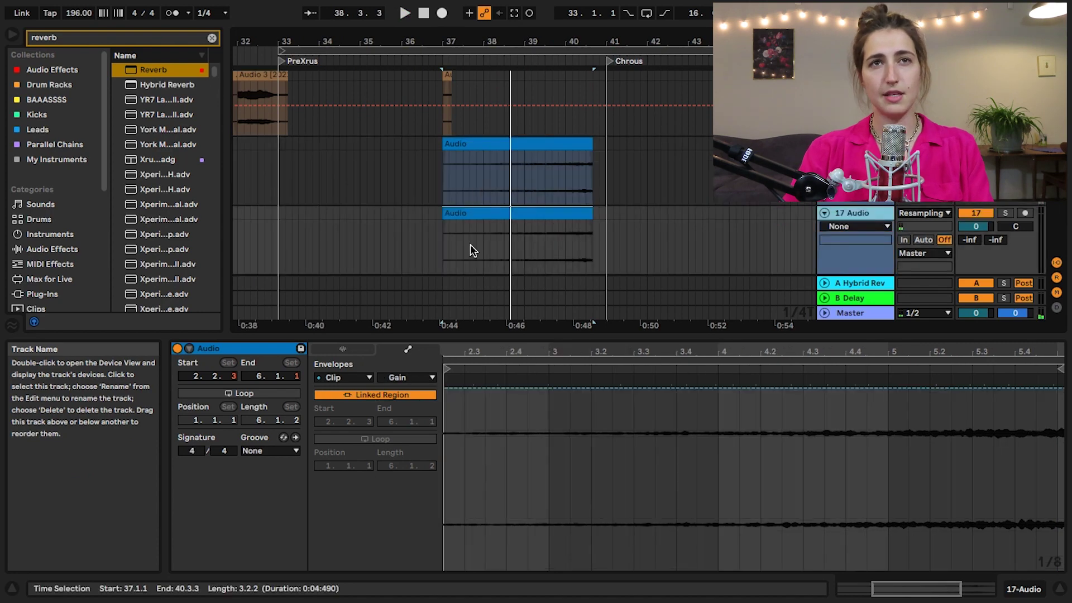
pyautogui.click(487, 211)
pyautogui.click(344, 350)
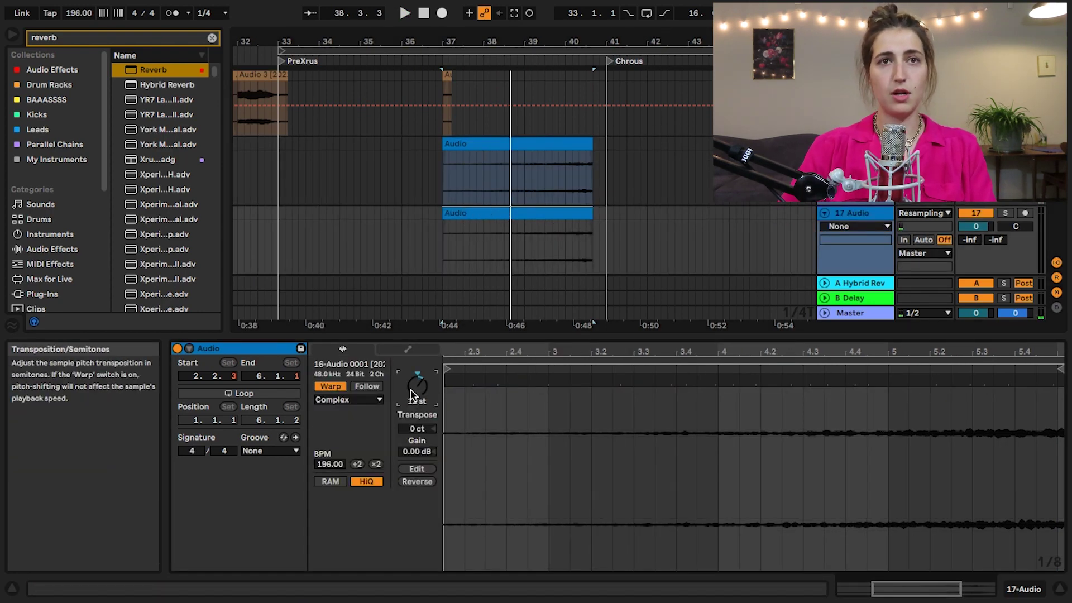
pyautogui.press('space')
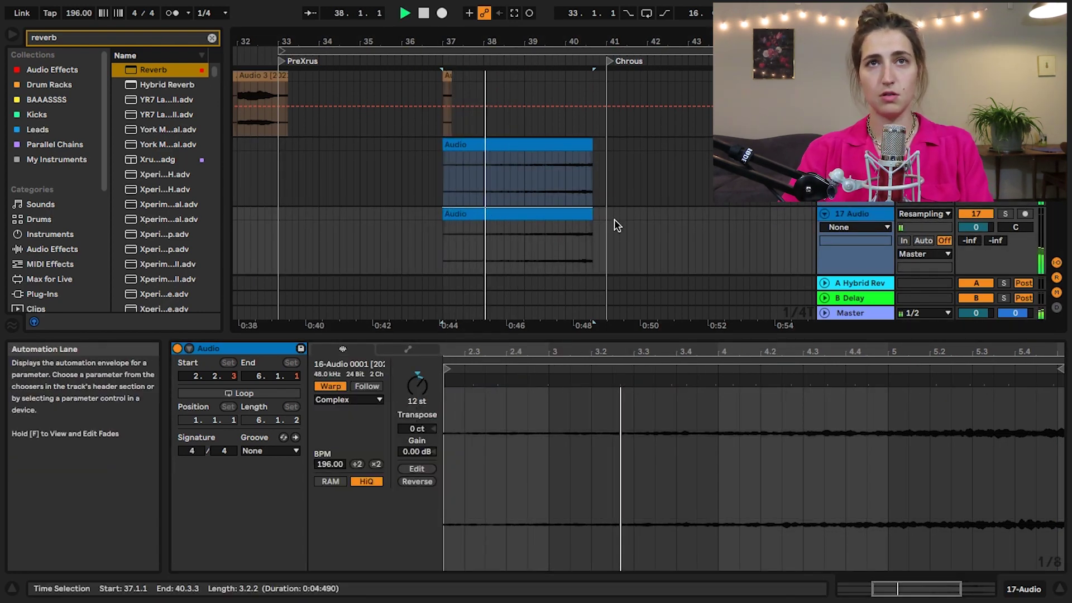
pyautogui.press('space')
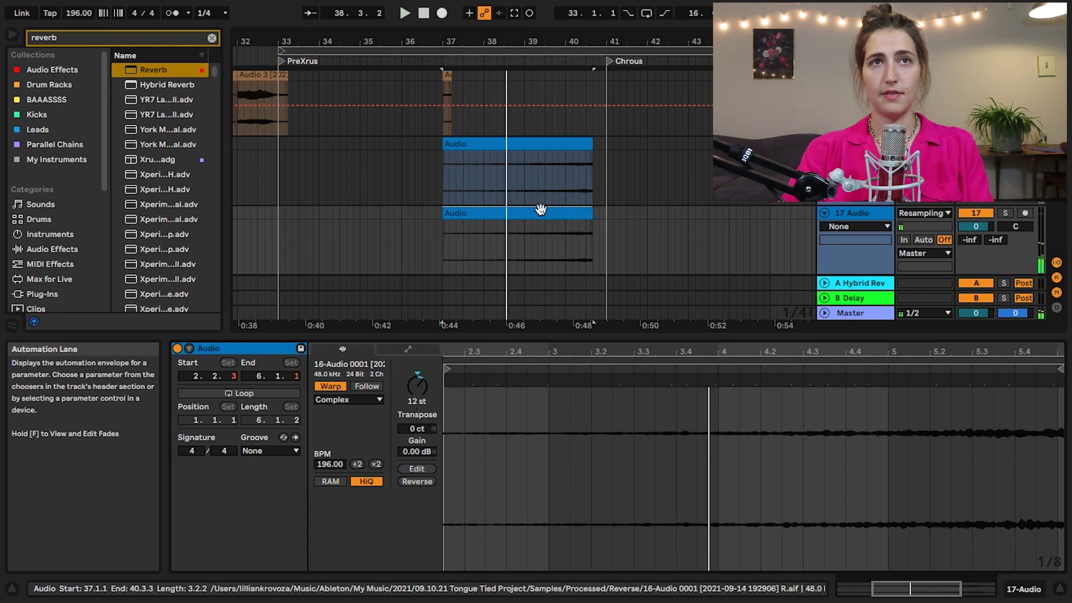
# Step: Fade in the transposed reversed clip on 17 Audio over its full length and lower its clip gain to -9.40 dB
pyautogui.click(449, 235)
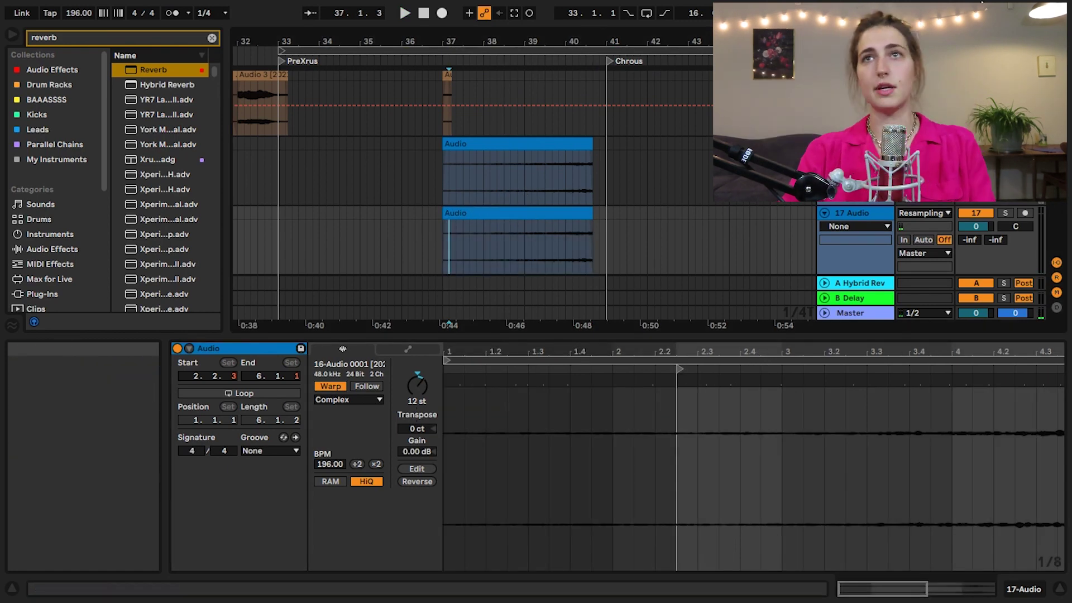
pyautogui.click(445, 210)
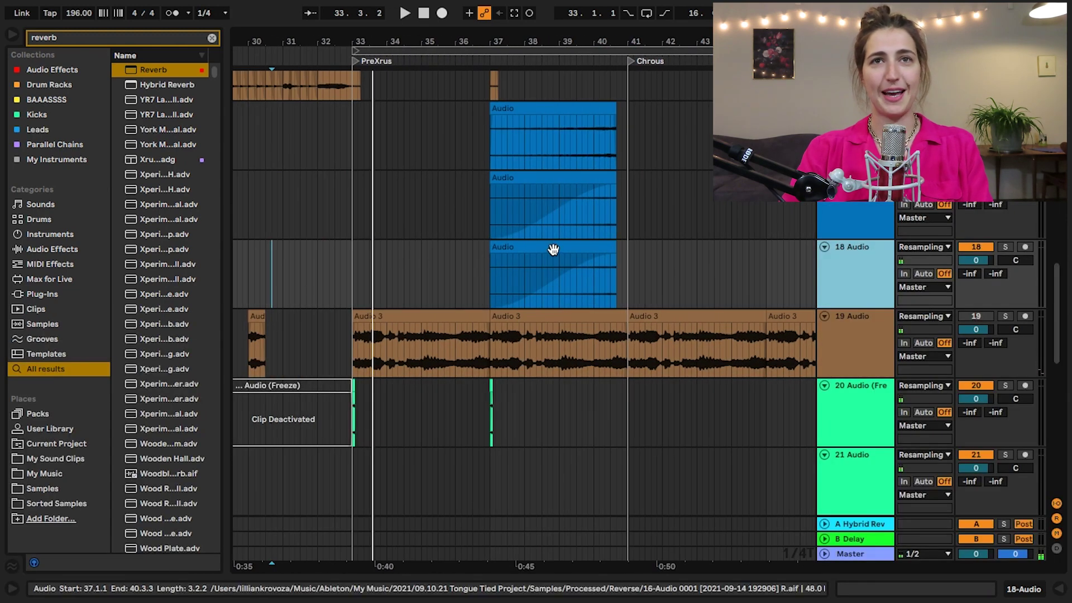
pyautogui.doubleClick(551, 248)
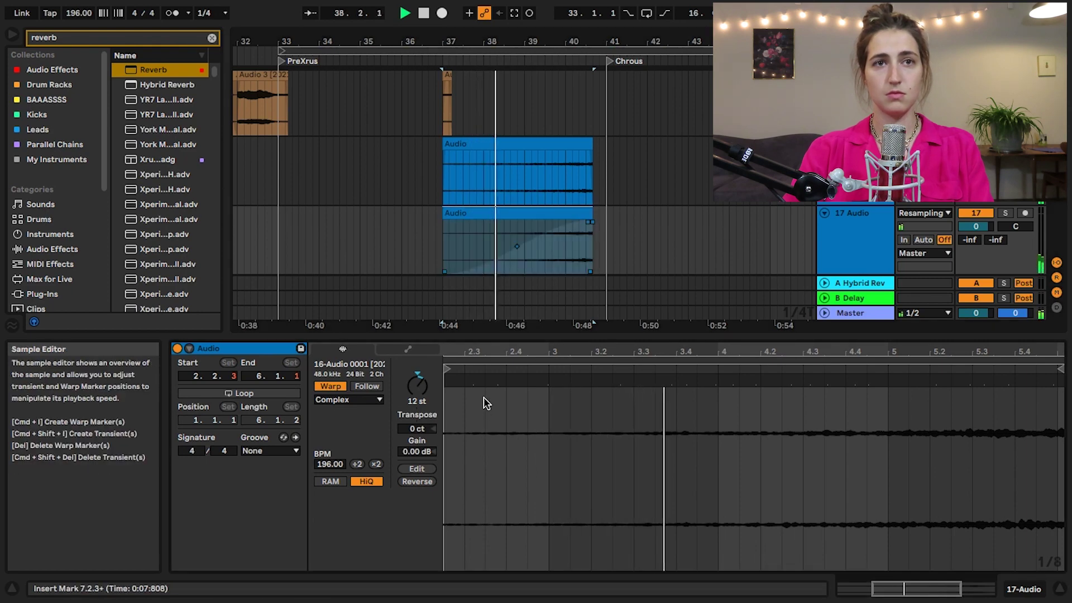
pyautogui.moveTo(418, 451); pyautogui.dragTo(420, 449)
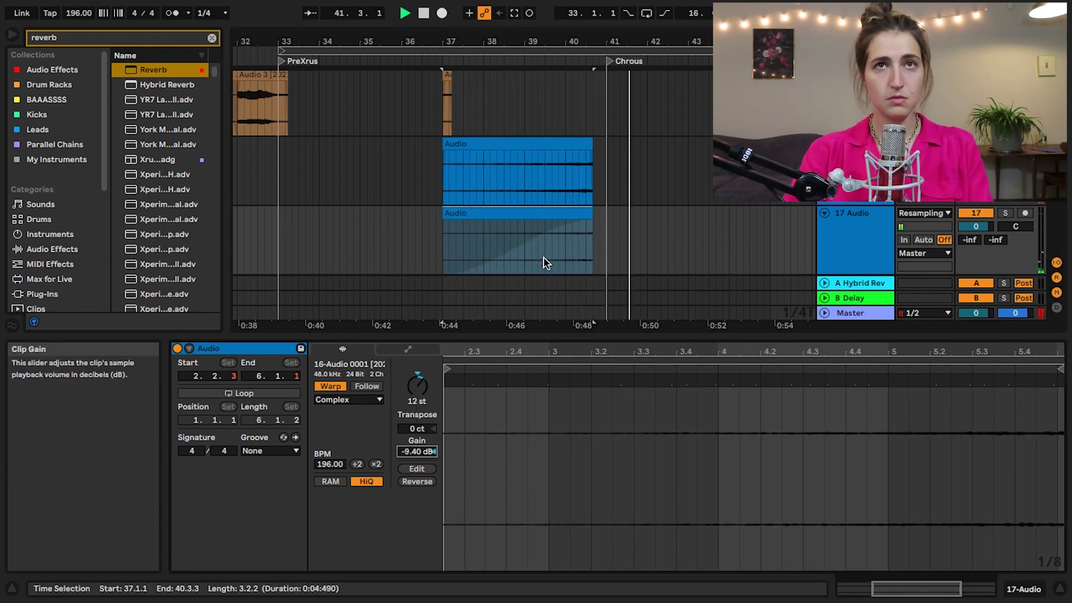
# Step: Ramp up the Transposition envelope of the 9 Audio clip at bar 37 from clip bar 3 to its end, and audition it
pyautogui.scroll(-3, 543, 257)
pyautogui.scroll(2, 565, 226)
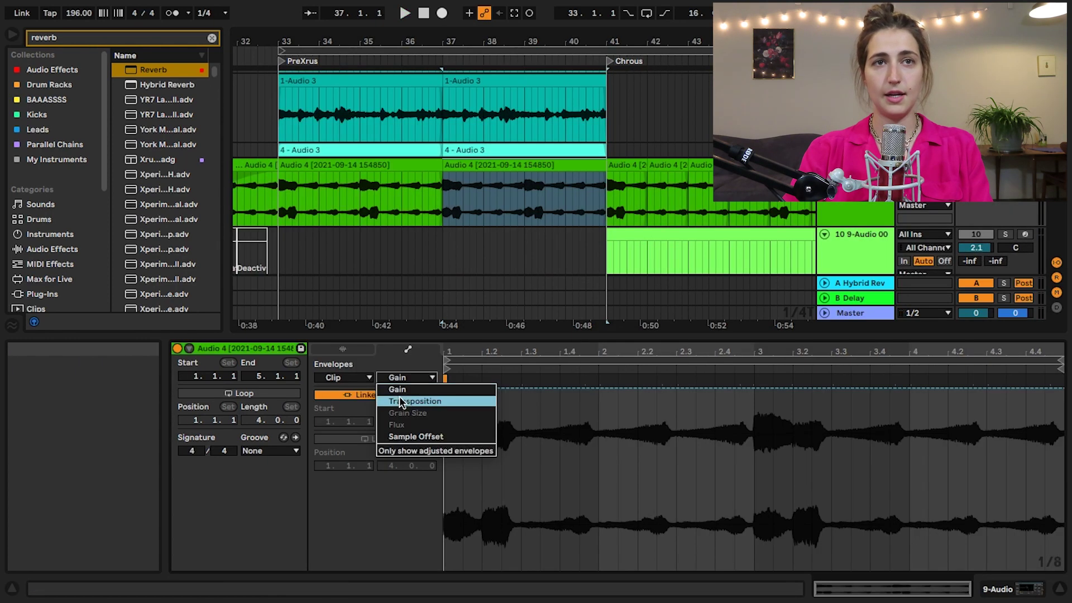
pyautogui.click(400, 398)
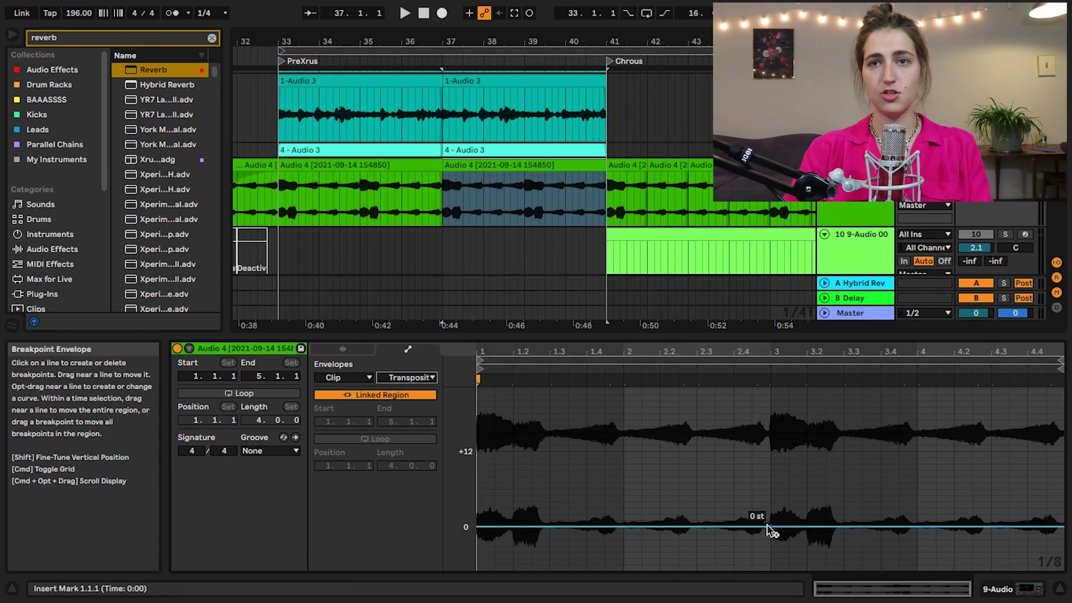
pyautogui.moveTo(843, 526); pyautogui.dragTo(1061, 520)
pyautogui.press('space')
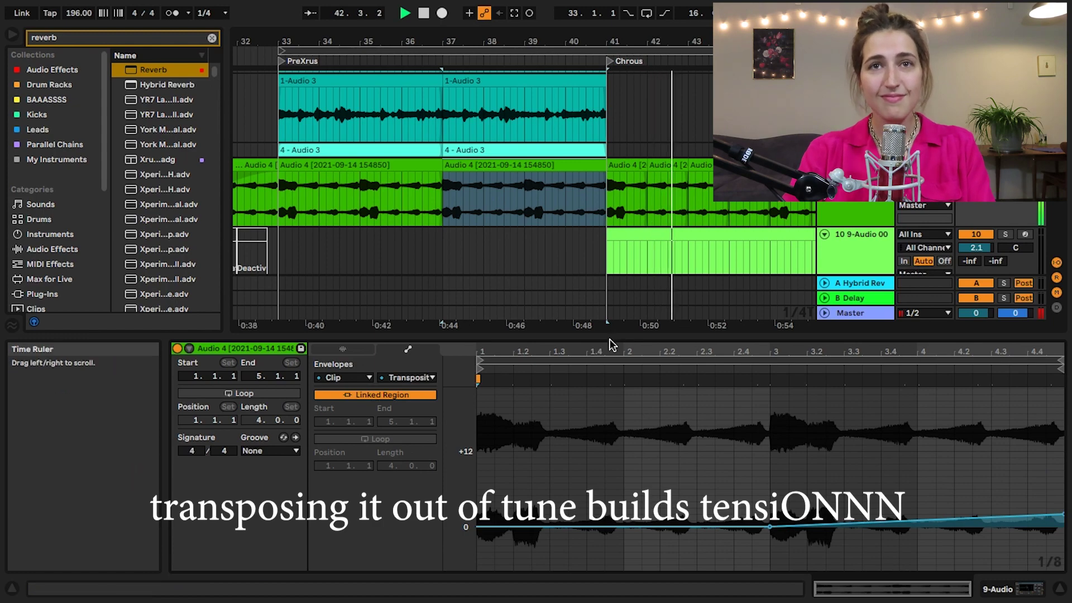
# Step: Shape the reversed clip's Transposition envelope to rise gradually from 0 st at the clip start to its end, and play the transition
pyautogui.hotkey('shift', 'Tab')
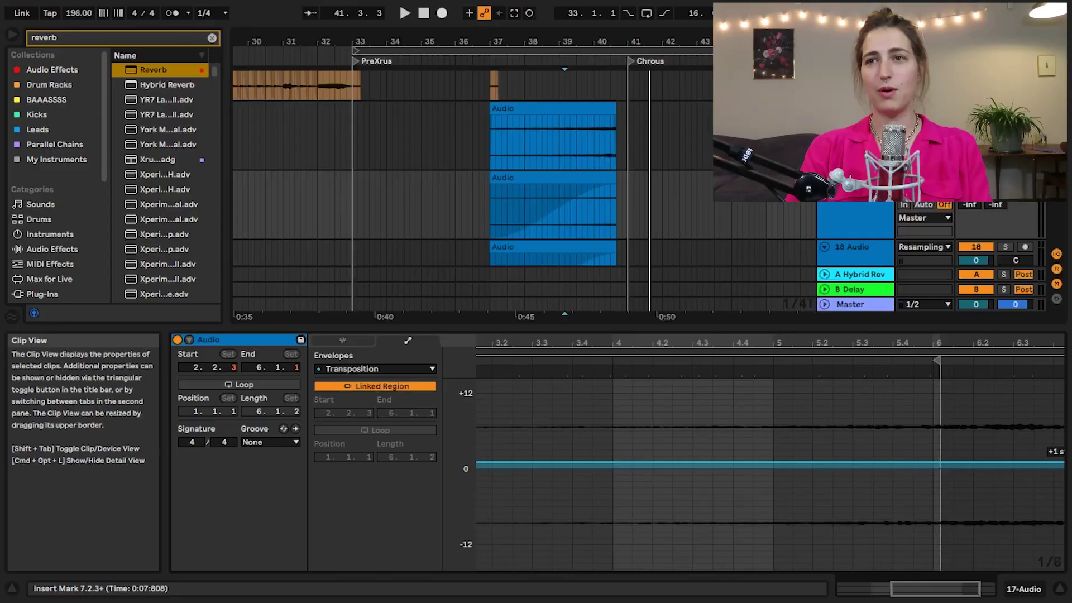
pyautogui.moveTo(1063, 463); pyautogui.dragTo(957, 456)
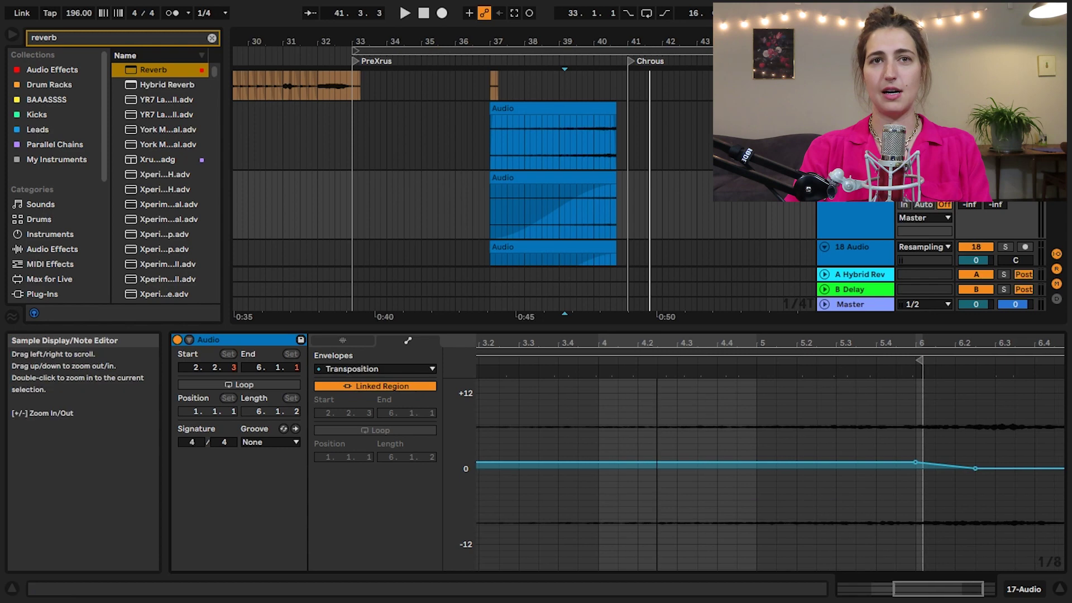
pyautogui.moveTo(661, 339); pyautogui.dragTo(831, 319)
pyautogui.moveTo(602, 464); pyautogui.dragTo(602, 468)
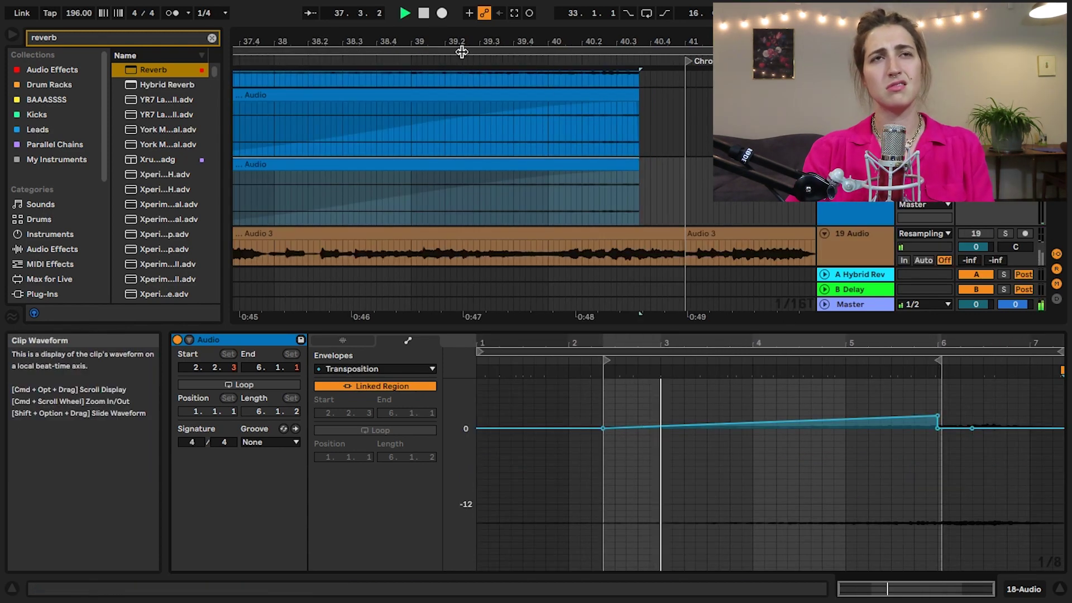
pyautogui.moveTo(512, 42); pyautogui.dragTo(512, 21)
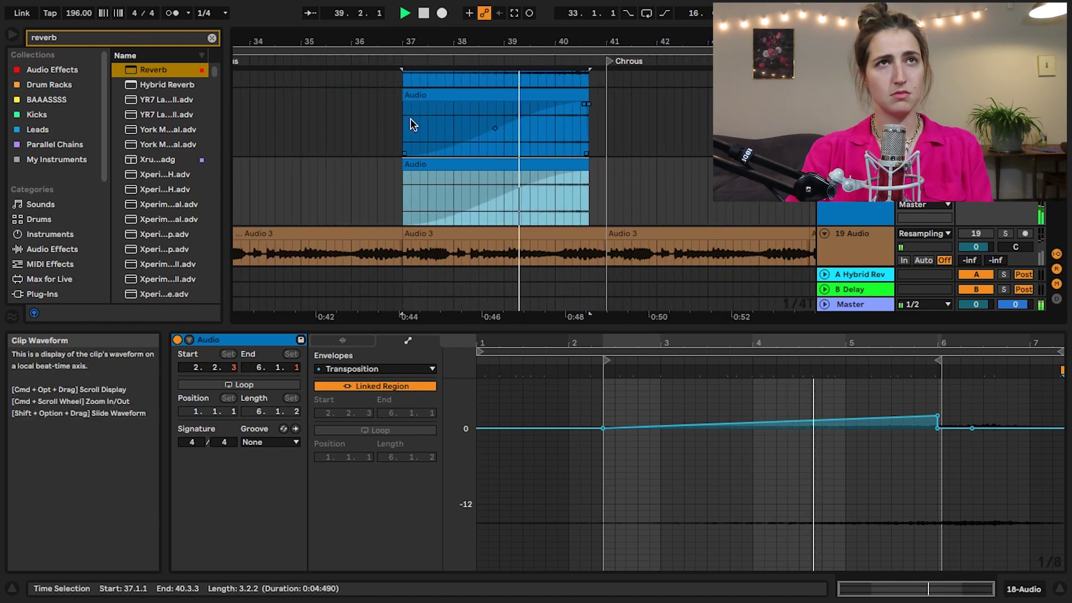
pyautogui.moveTo(354, 39); pyautogui.dragTo(389, 19)
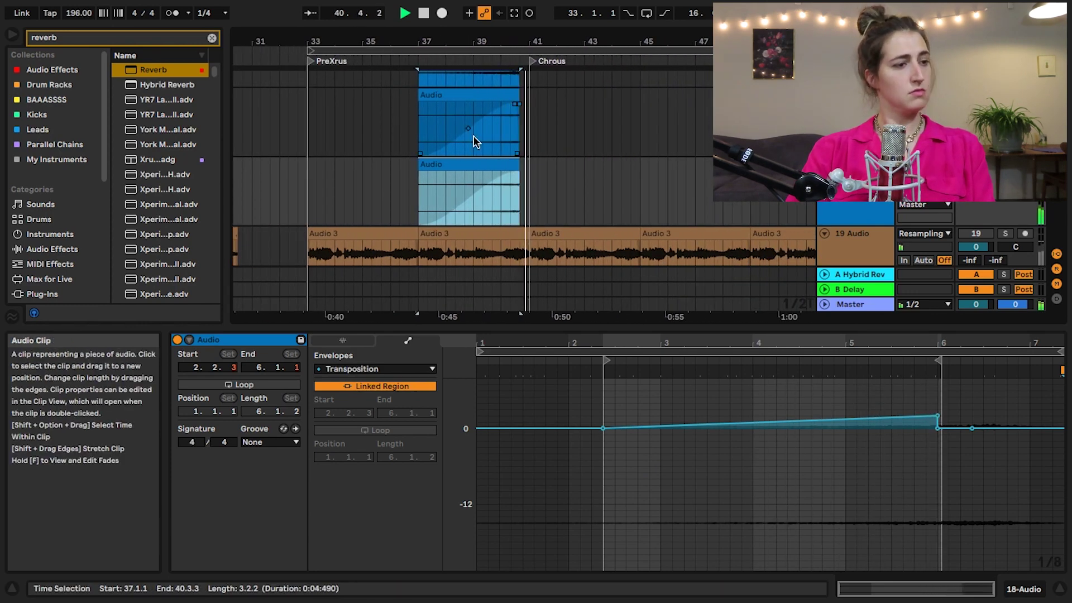
pyautogui.scroll(2, 474, 139)
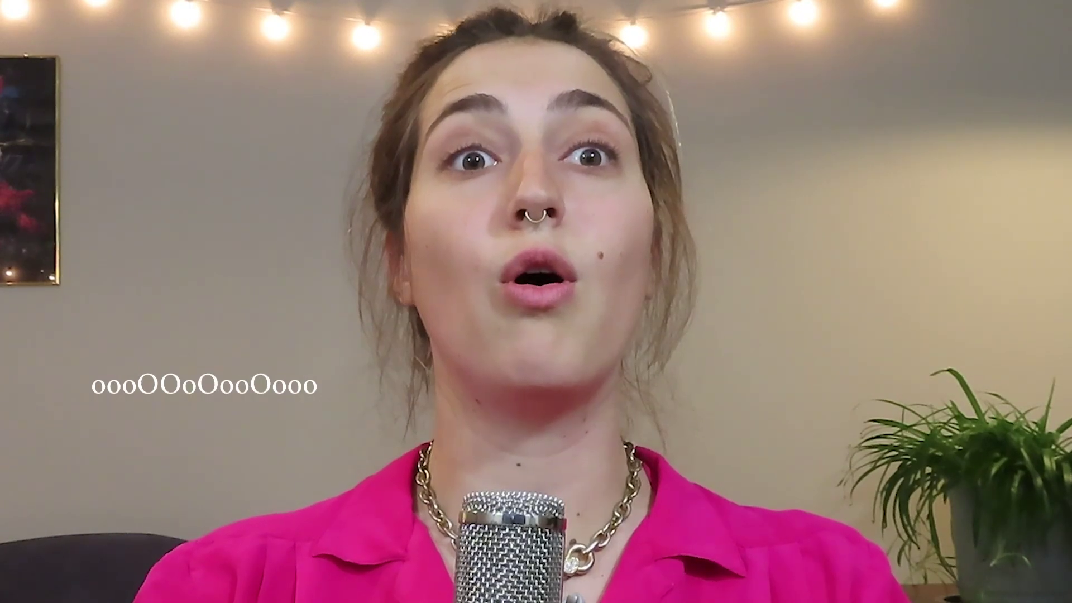
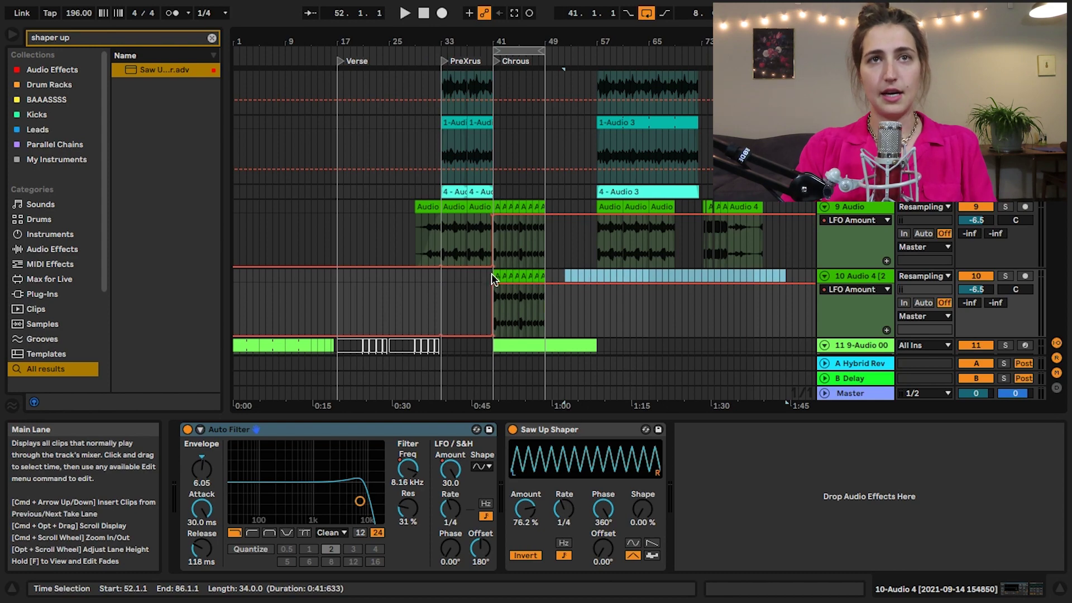
# Step: Freeze and flatten the duplicated chorus track 10 Audio 4
pyautogui.moveTo(499, 41); pyautogui.dragTo(499, 67)
pyautogui.click(865, 266)
pyautogui.rightClick(861, 274)
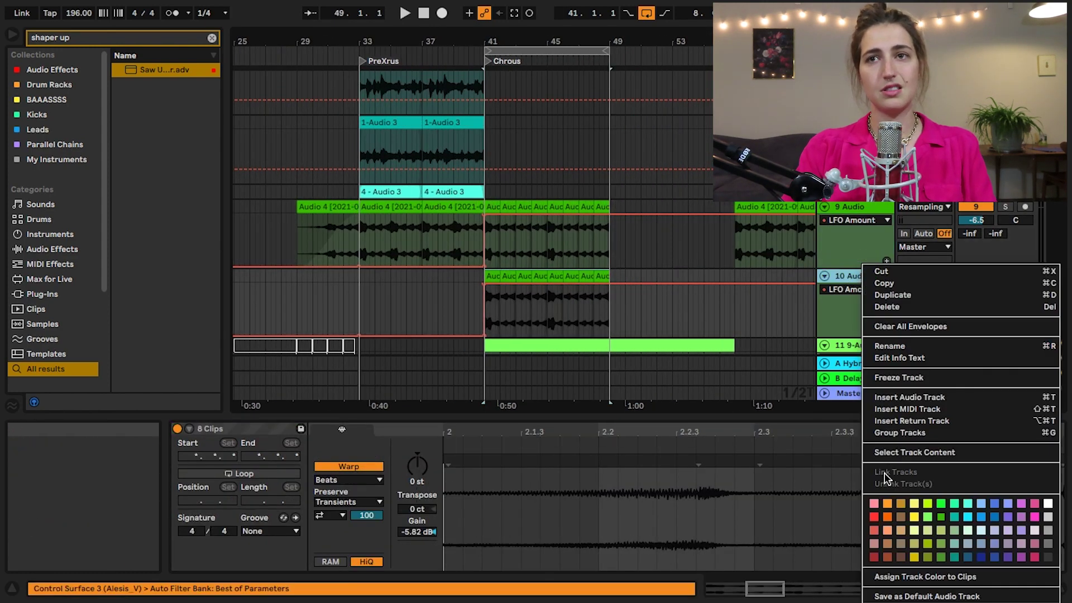
pyautogui.click(892, 377)
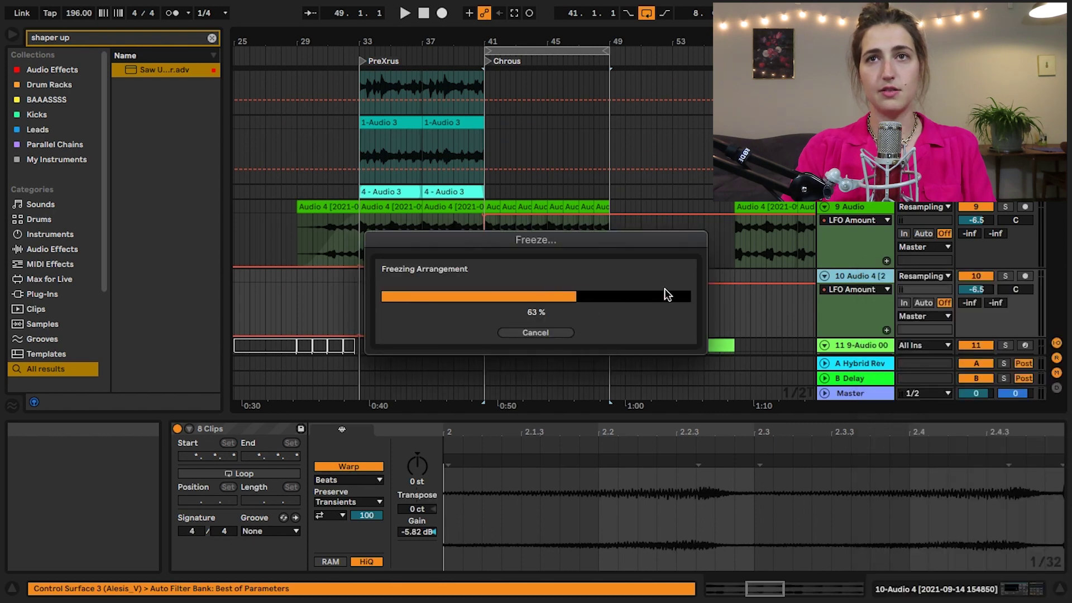
pyautogui.rightClick(853, 277)
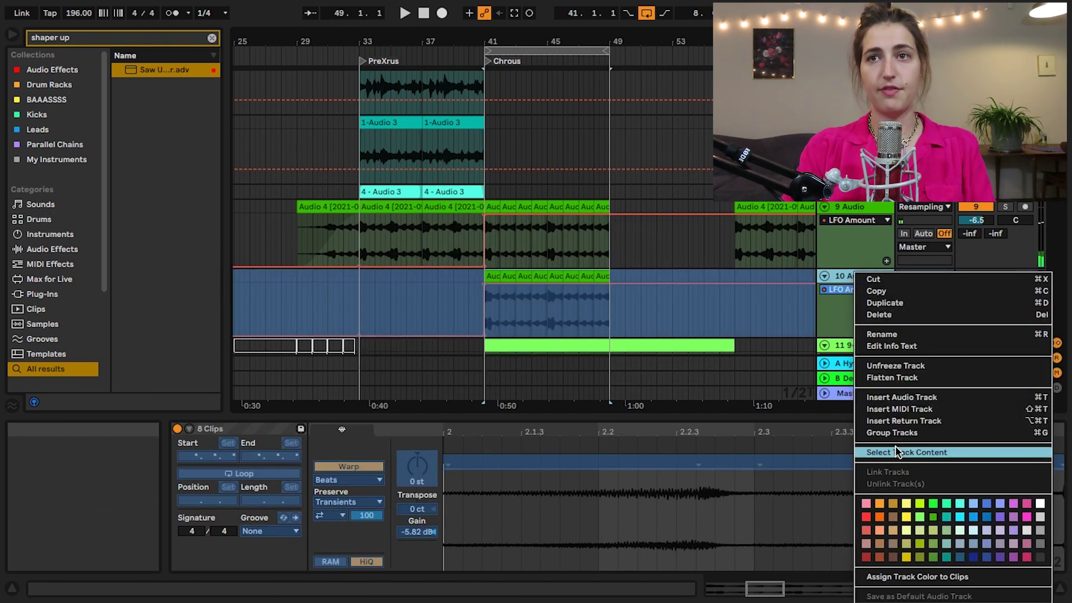
pyautogui.click(882, 379)
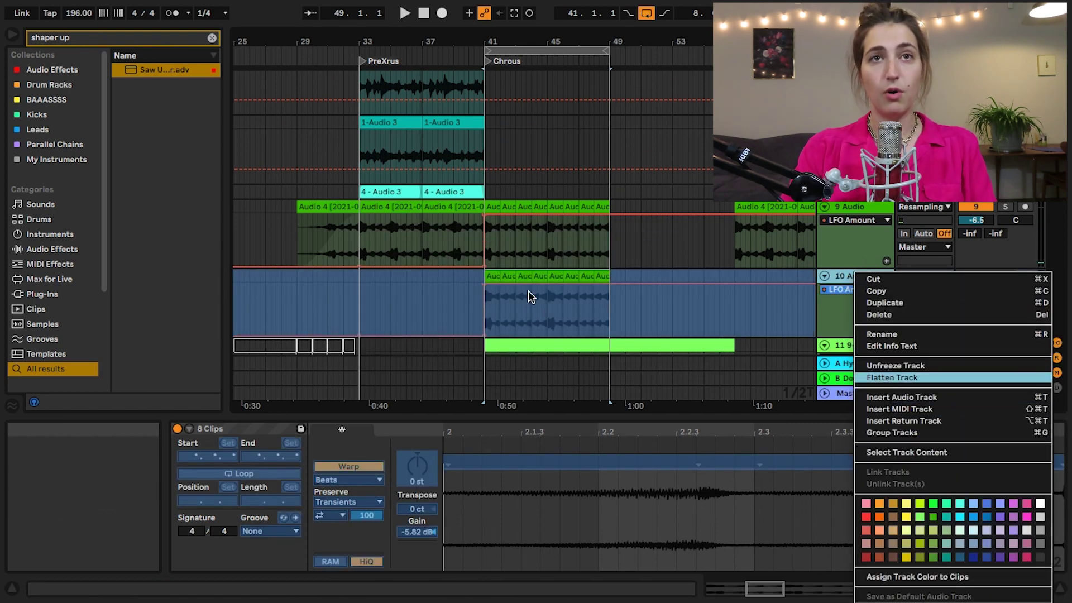
# Step: Consolidate the flattened clips of bars 41–49 on track 10 into one clip and transpose it to -12 st
pyautogui.click(556, 276)
pyautogui.moveTo(604, 279); pyautogui.dragTo(485, 284)
pyautogui.press('super+j')
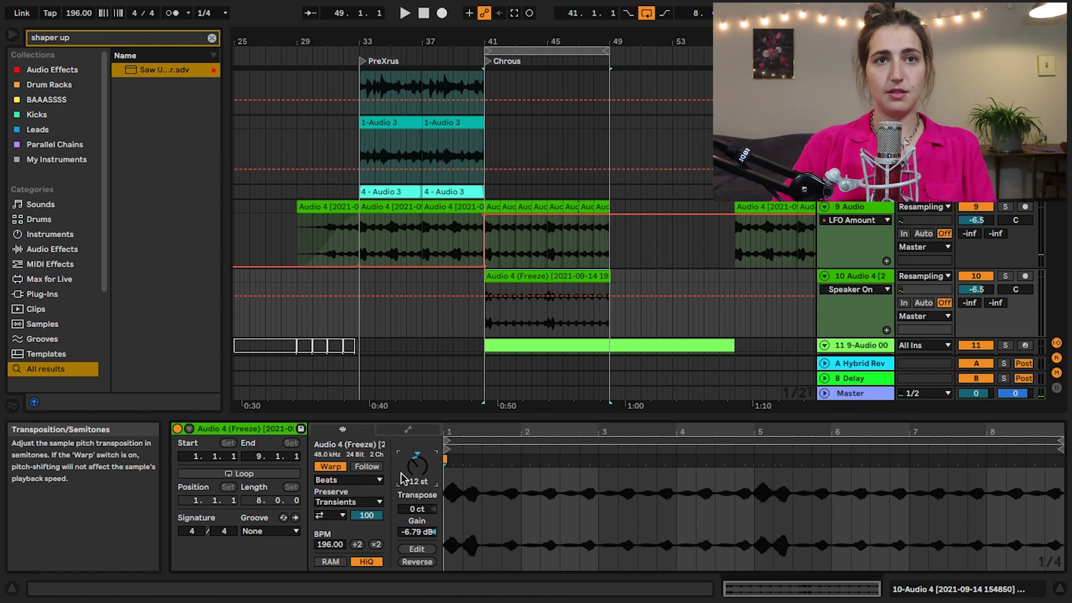
# Step: Solo and audition track 10, search the browser for Redux, and add it to the track
pyautogui.click(1005, 275)
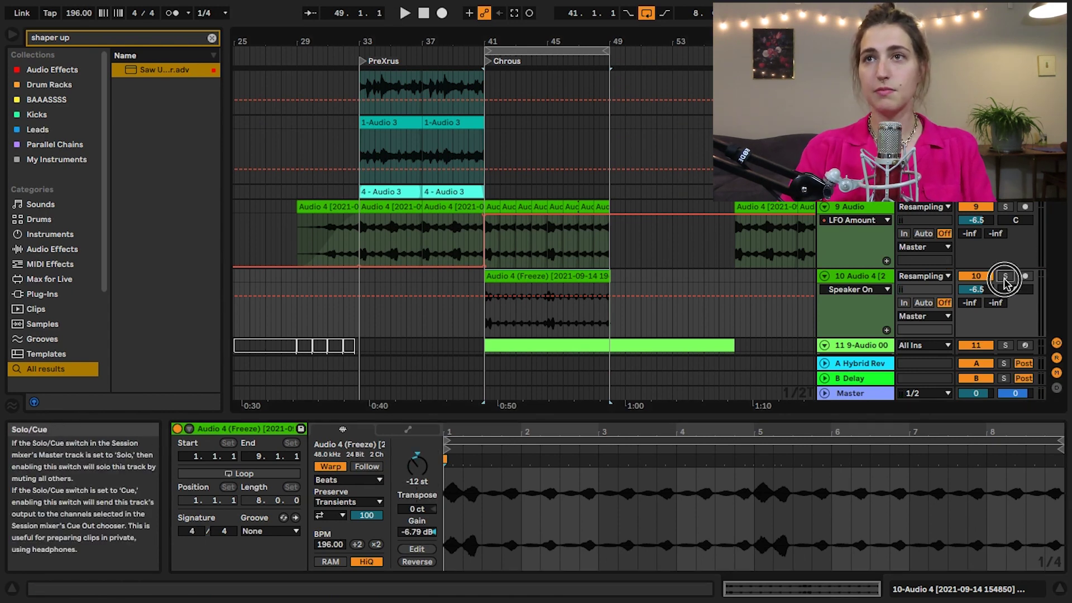
pyautogui.press('space')
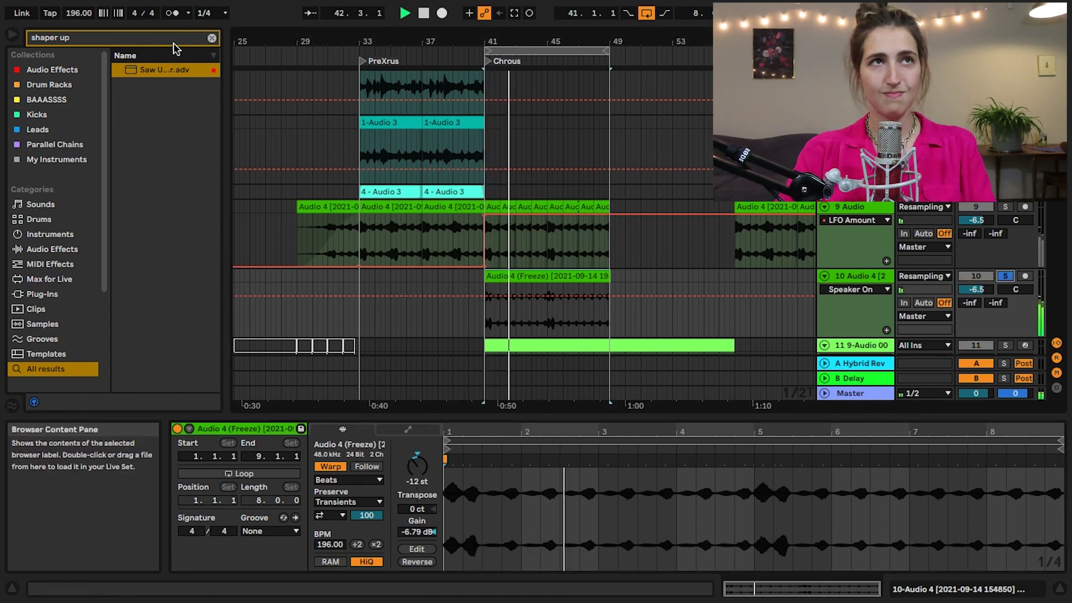
pyautogui.write('redux')
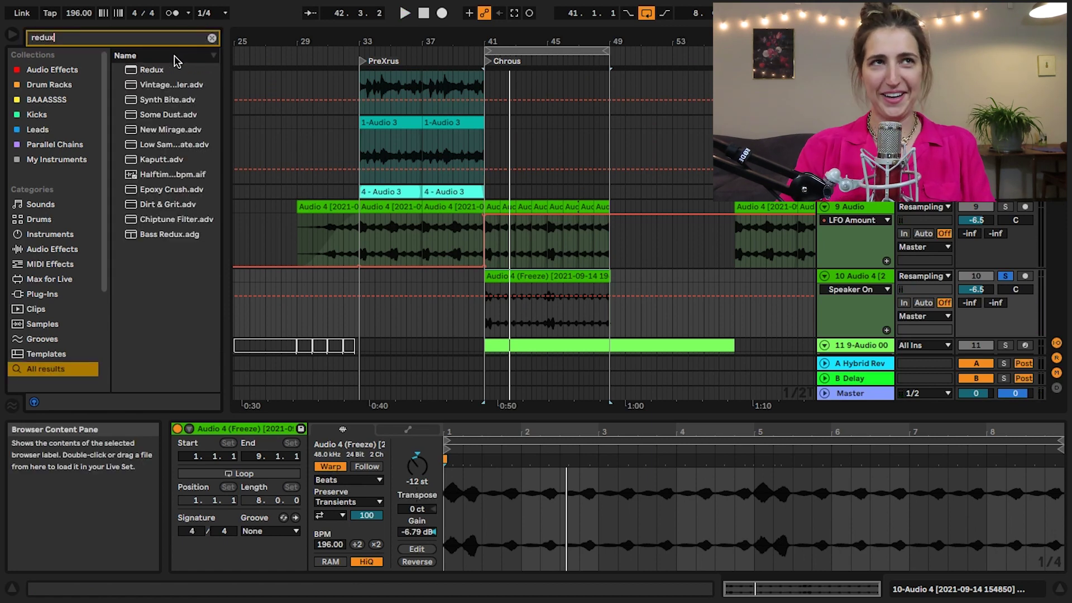
pyautogui.moveTo(553, 288); pyautogui.dragTo(551, 310)
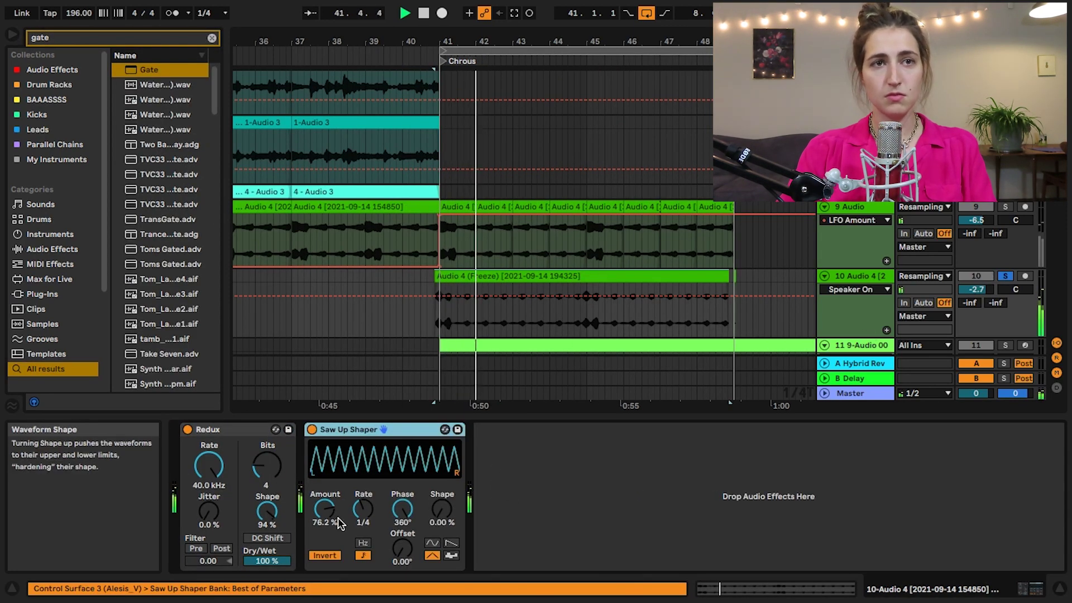
# Step: Set the Saw Up Shaper on track 10 to an Amount of 100% and a sawtooth-down LFO waveform
pyautogui.moveTo(338, 522); pyautogui.dragTo(338, 491)
pyautogui.click(450, 544)
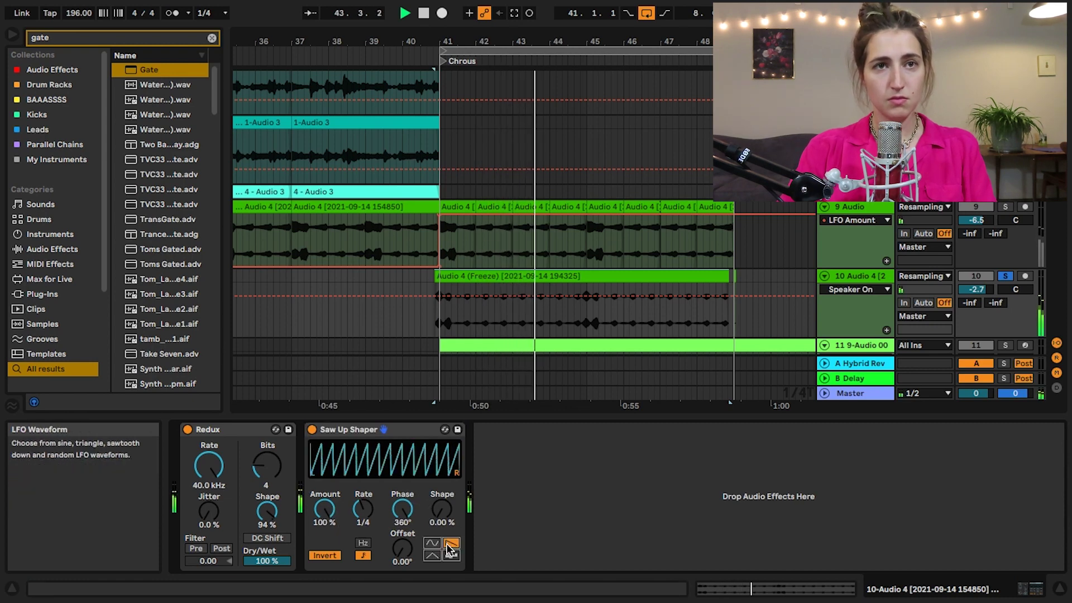
pyautogui.press('Up')
pyautogui.press('Up')
pyautogui.press('Up')
pyautogui.press('Up')
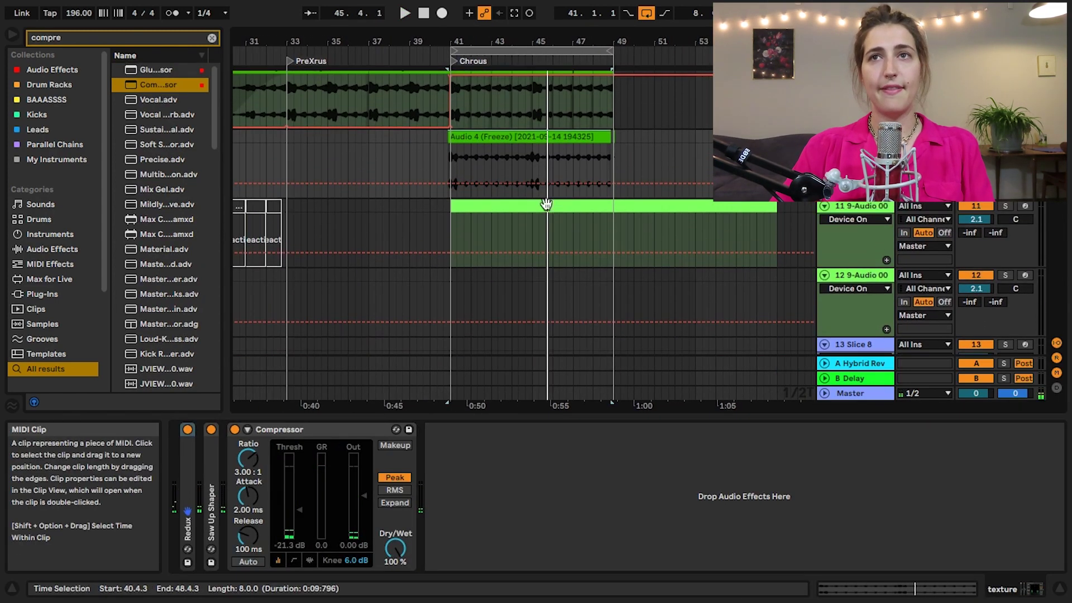
# Step: Open the chorus MIDI clip on track 11 9-Audio and draw a melody of short notes into it
pyautogui.doubleClick(555, 209)
pyautogui.press('b')
pyautogui.click(545, 480)
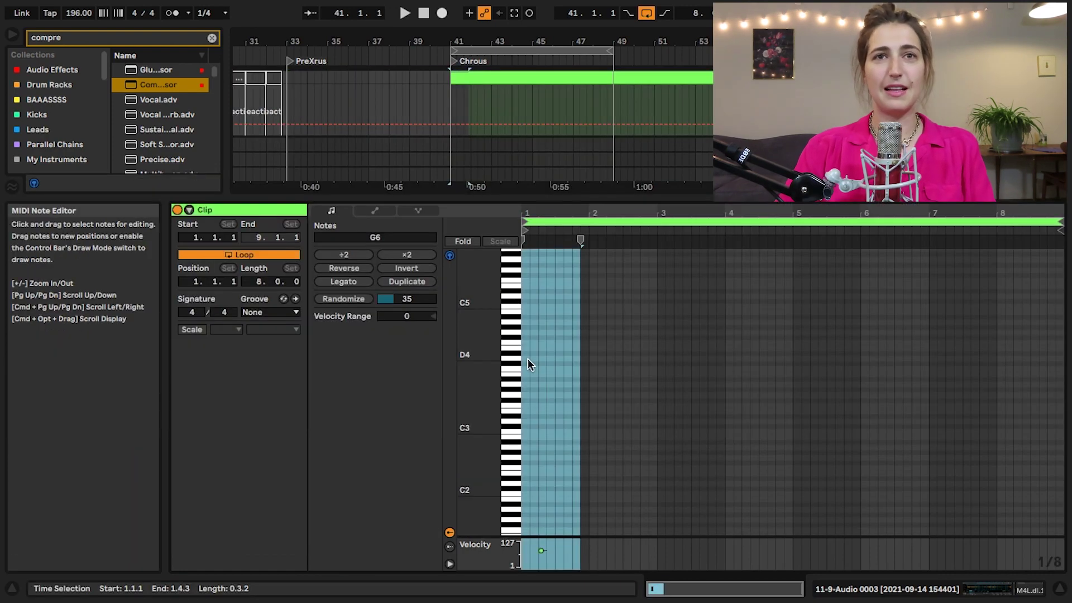
pyautogui.doubleClick(527, 365)
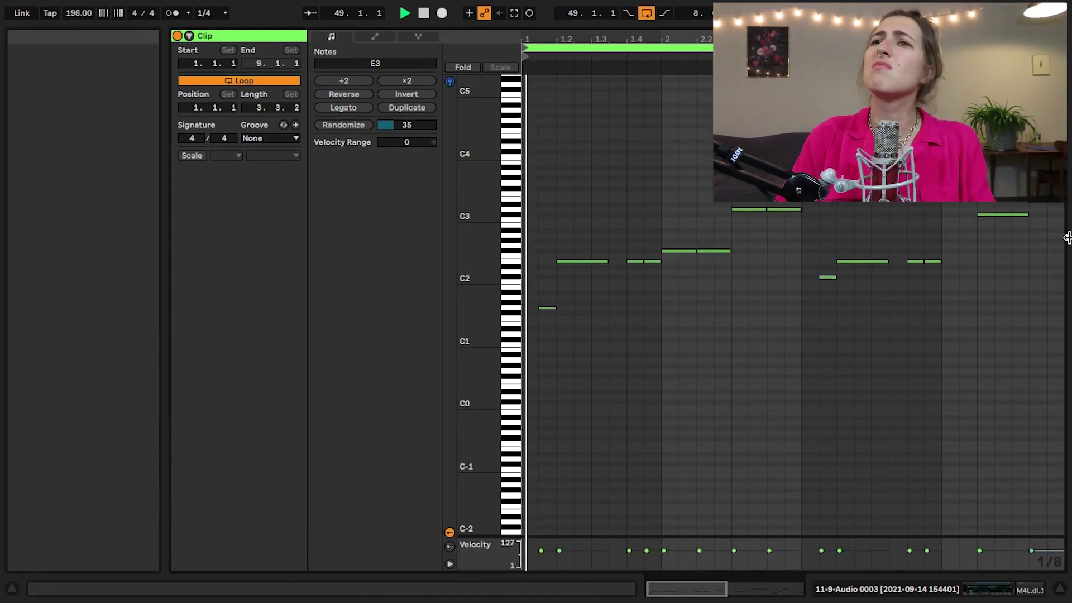
pyautogui.press('-')
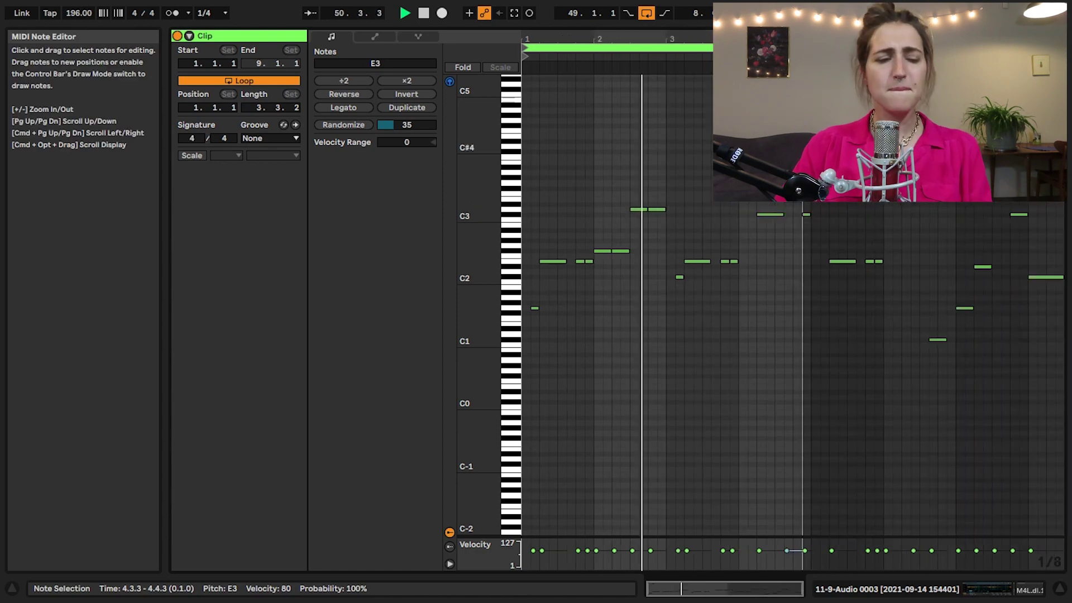
pyautogui.scroll(5, 771, 140)
pyautogui.hscroll(-5, 771, 140)
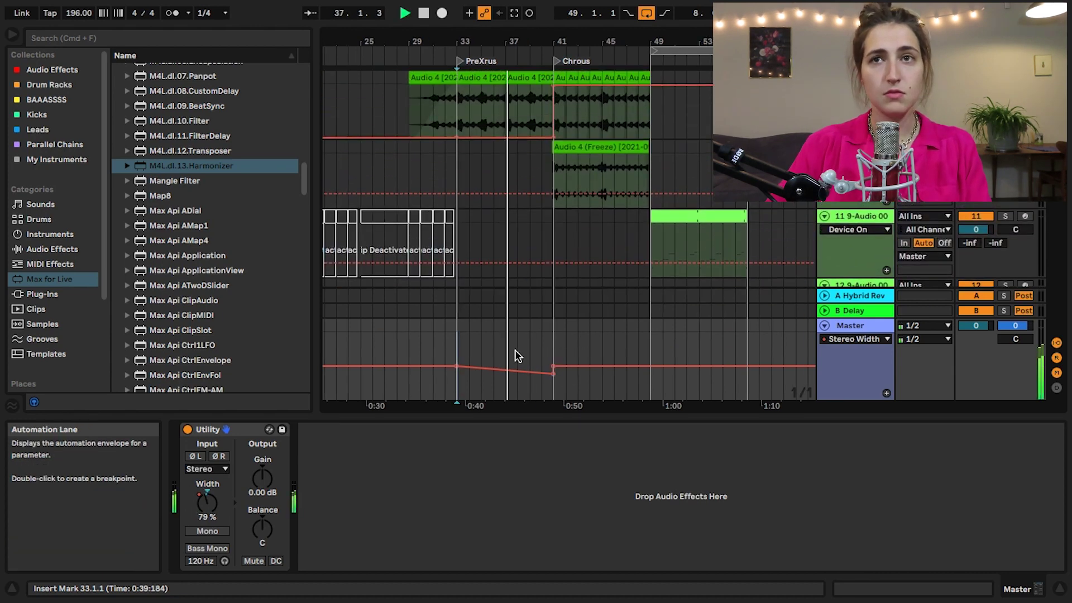
# Step: Fold the Master track and select the chorus clip on track 21
pyautogui.click(825, 326)
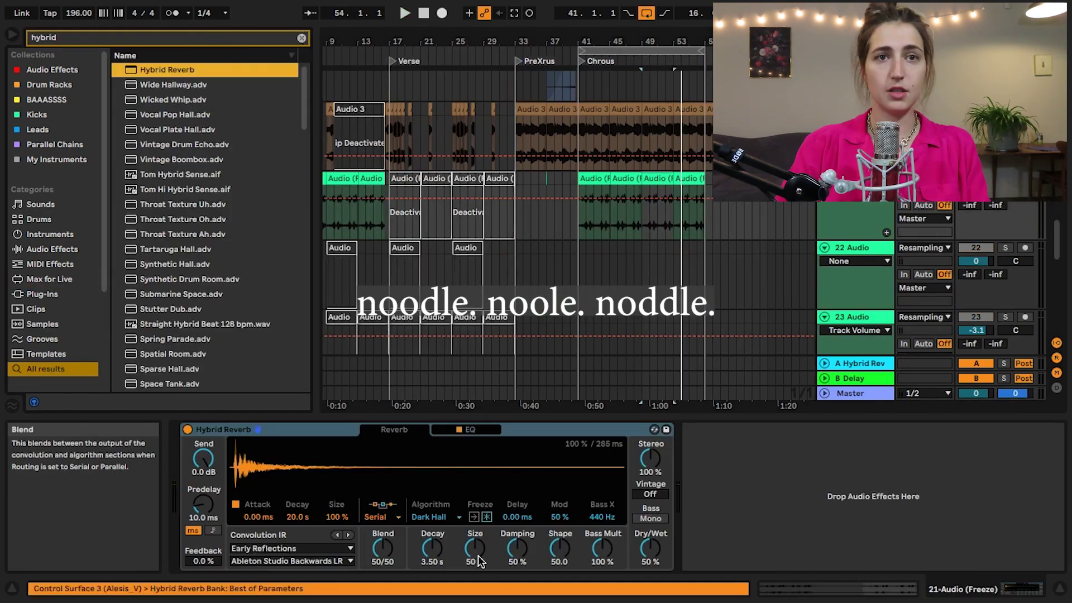
pyautogui.click(681, 178)
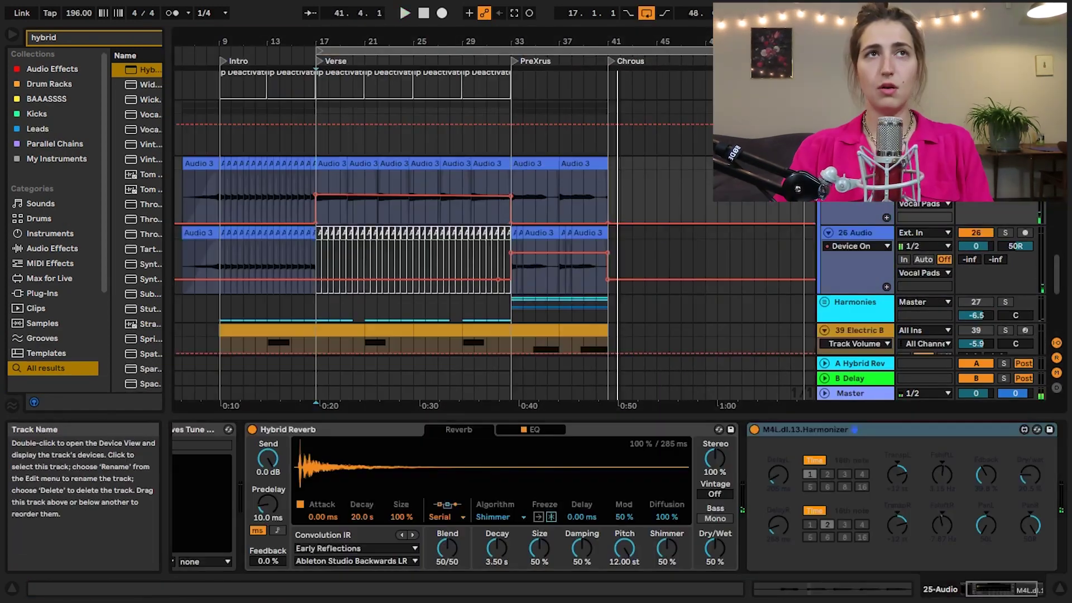
# Step: Search for Saturator and add it to track 25 in a two-chain Audio Effect Rack, keeping it only in the second chain
pyautogui.write('saturator')
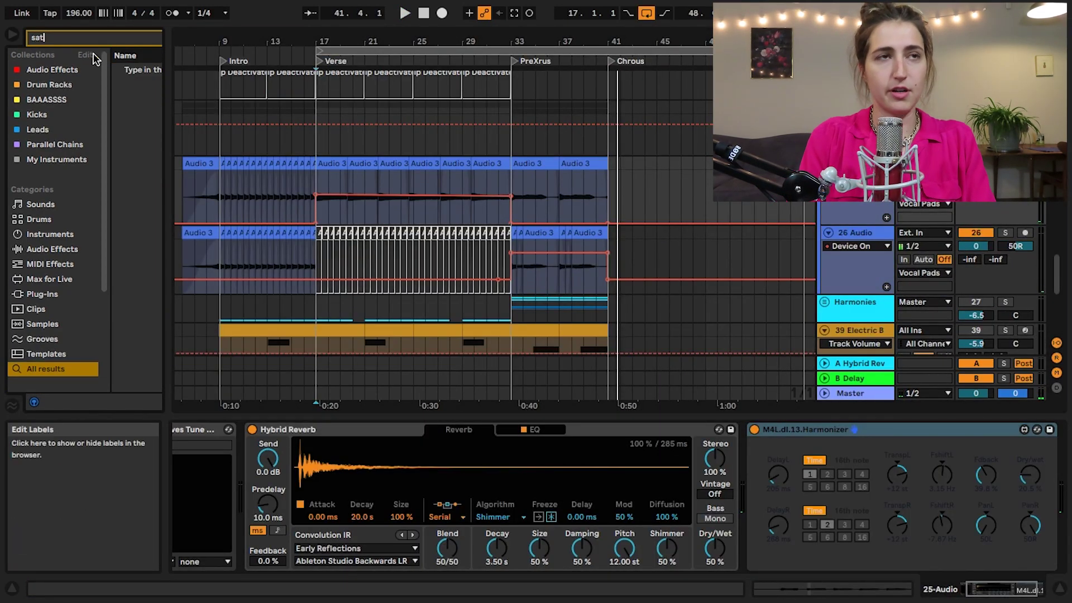
pyautogui.press('Return')
pyautogui.click(701, 470)
pyautogui.moveTo(729, 468); pyautogui.dragTo(756, 524)
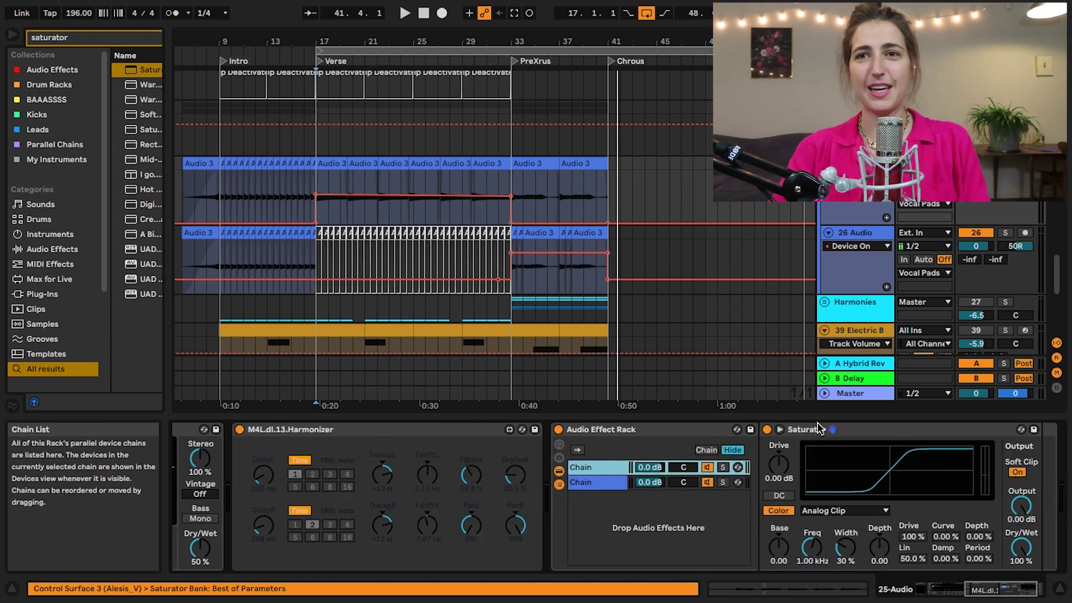
pyautogui.click(793, 430)
pyautogui.press('Delete')
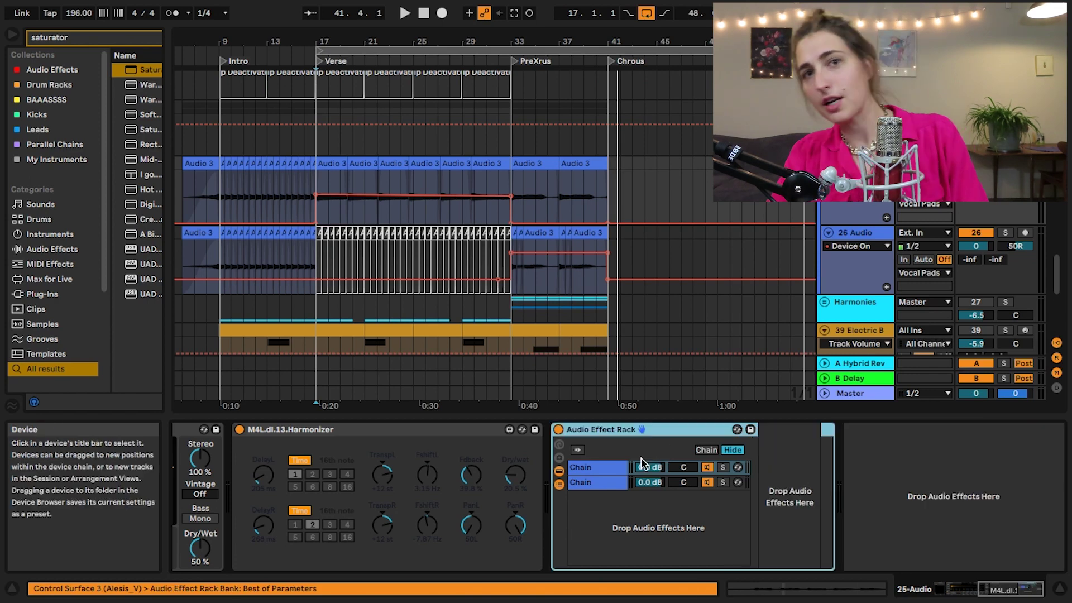
# Step: Rename the rack's first chain Dry and its second chain Saturator
pyautogui.click(612, 467)
pyautogui.press('super+r')
pyautogui.write('Dry')
pyautogui.click(616, 482)
pyautogui.press('super+r')
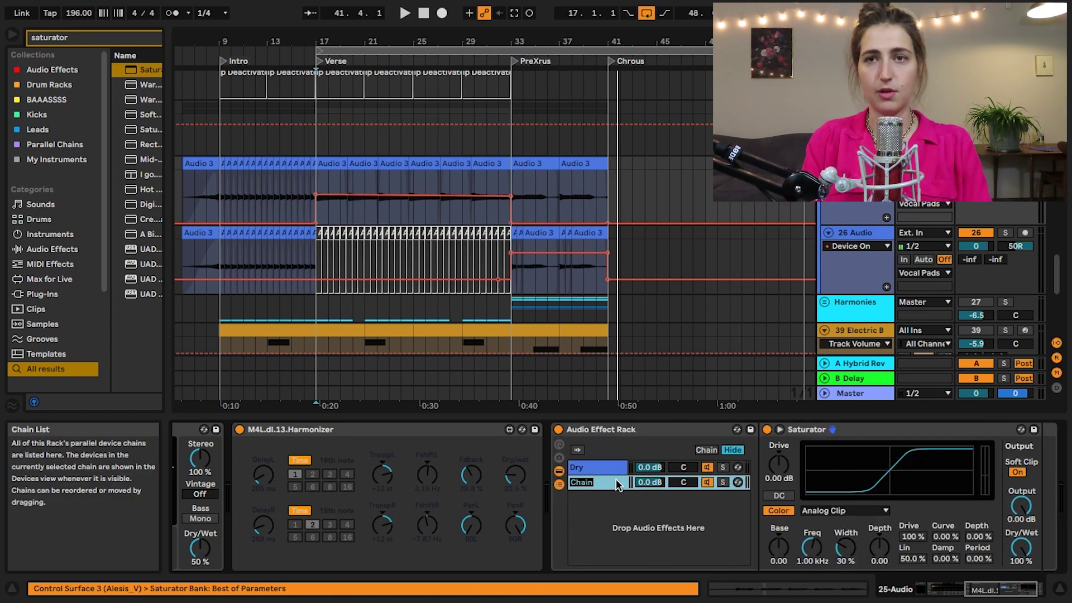
pyautogui.write('Saturator')
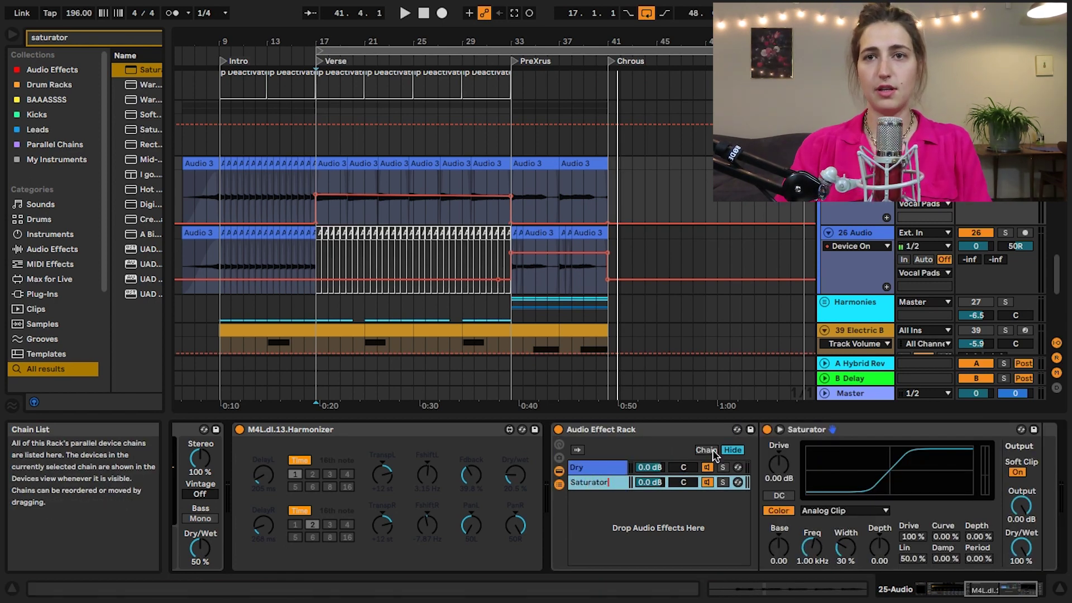
# Step: Solo the Saturator chain during playback, try the Waveshaper curve, and set the Saturator's curve type to Hard Curve
pyautogui.click(846, 509)
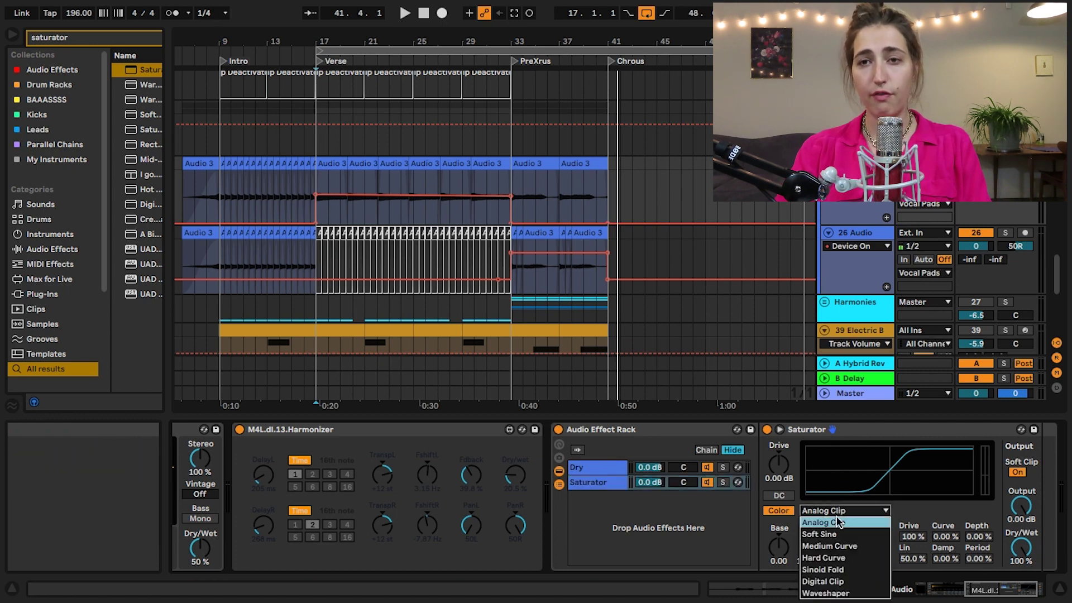
pyautogui.click(826, 593)
pyautogui.press('space')
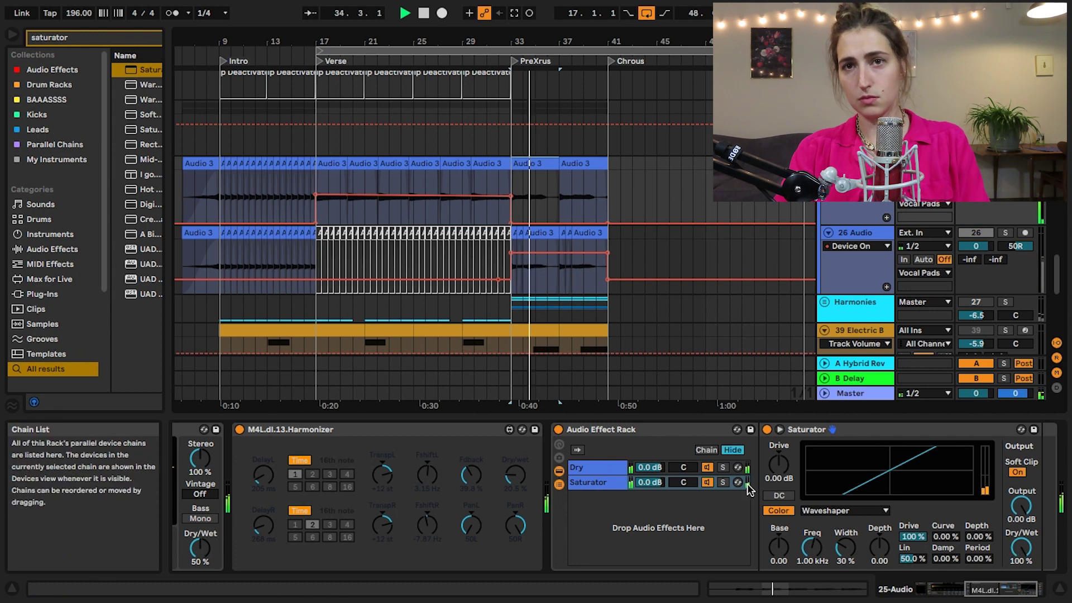
pyautogui.click(722, 482)
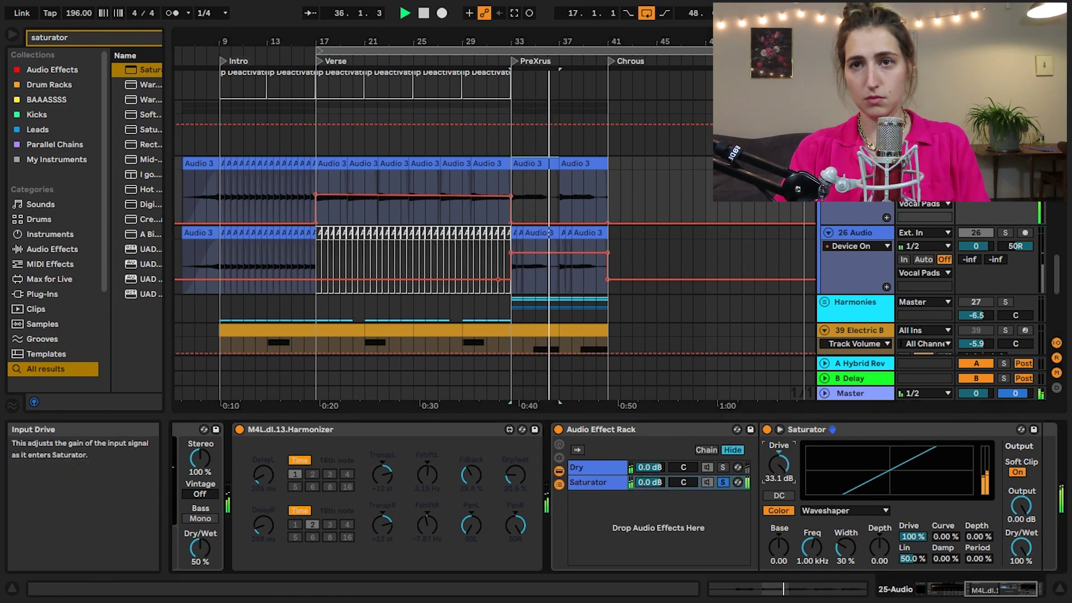
pyautogui.click(820, 512)
pyautogui.click(822, 558)
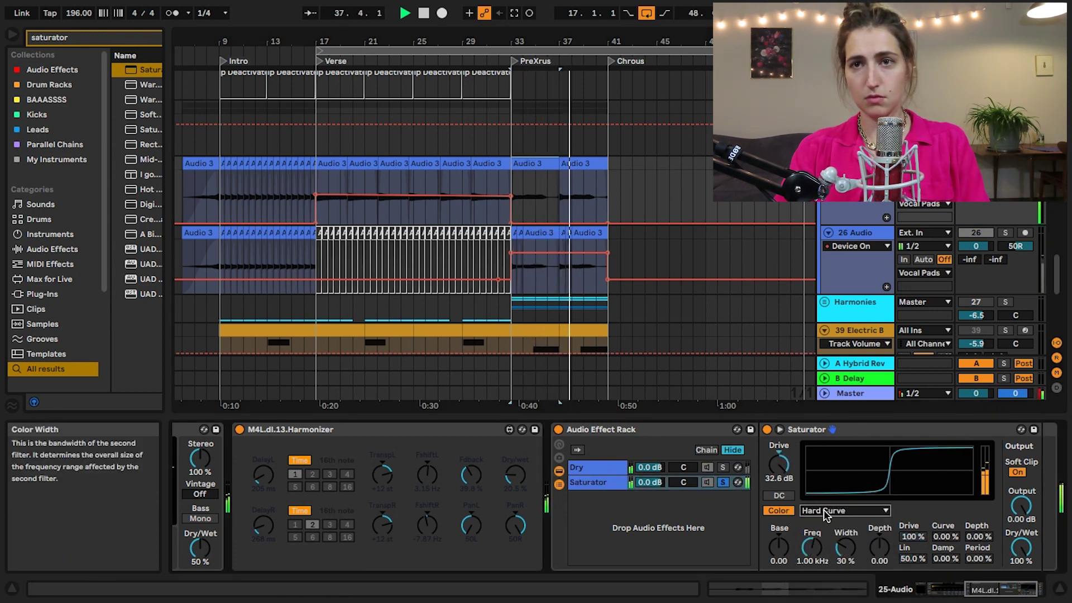
# Step: Set the Saturator's Drive to 25.1 dB, Output to -5.14 dB, Dry/Wet to 77.8% and Base to 13.7
pyautogui.moveTo(1018, 540); pyautogui.dragTo(1018, 550)
pyautogui.moveTo(779, 465); pyautogui.dragTo(779, 472)
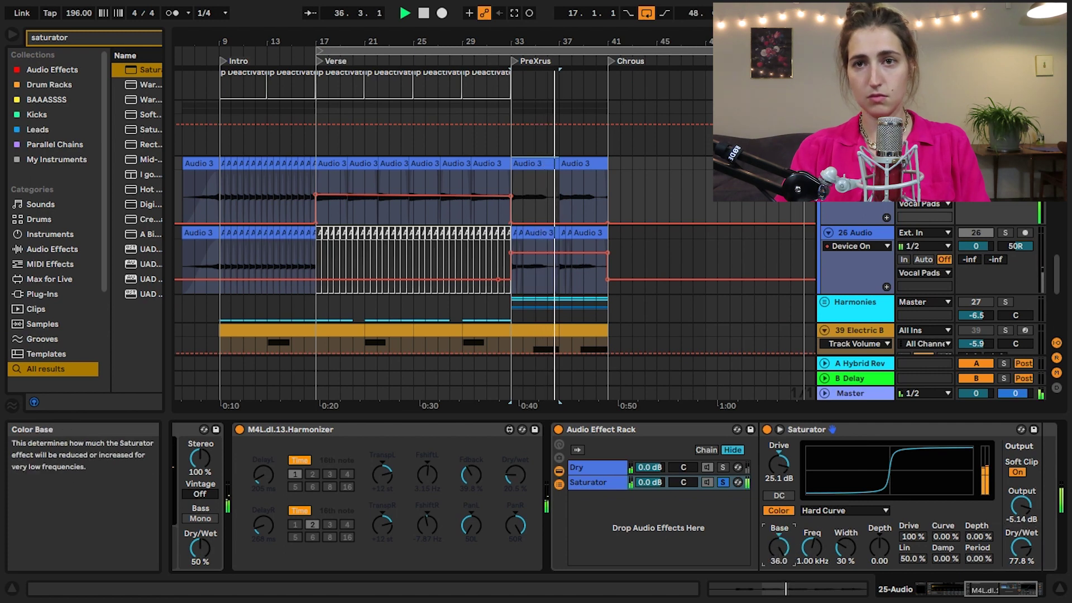
pyautogui.moveTo(778, 547); pyautogui.dragTo(778, 564)
# Step: Automate the Saturator chain's volume on track 25 to rise in a curve from bar 33 to about bar 39
pyautogui.rightClick(666, 484)
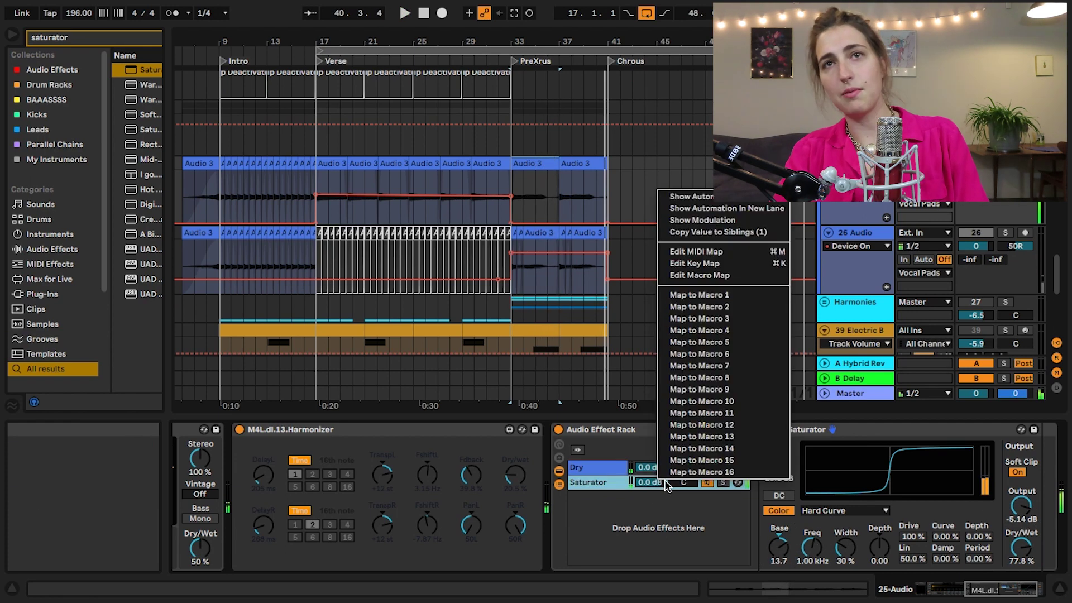
pyautogui.click(705, 198)
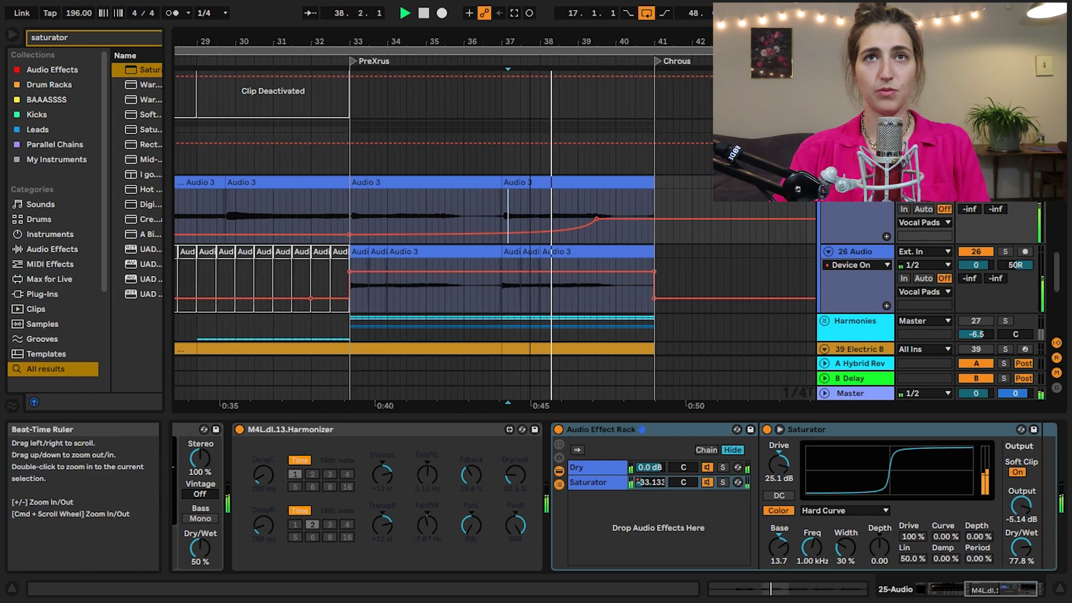
pyautogui.moveTo(592, 44); pyautogui.dragTo(592, 22)
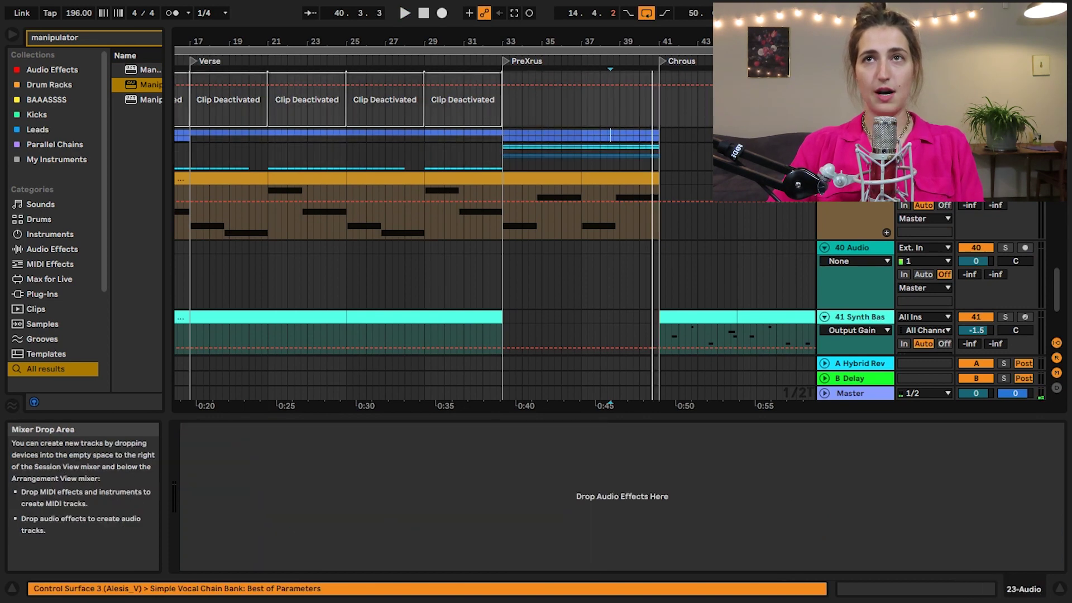
# Step: Add an audio track, search the browser for white noise, and place White_Noise_WaterFall.wav on it at bar 33
pyautogui.click(857, 135)
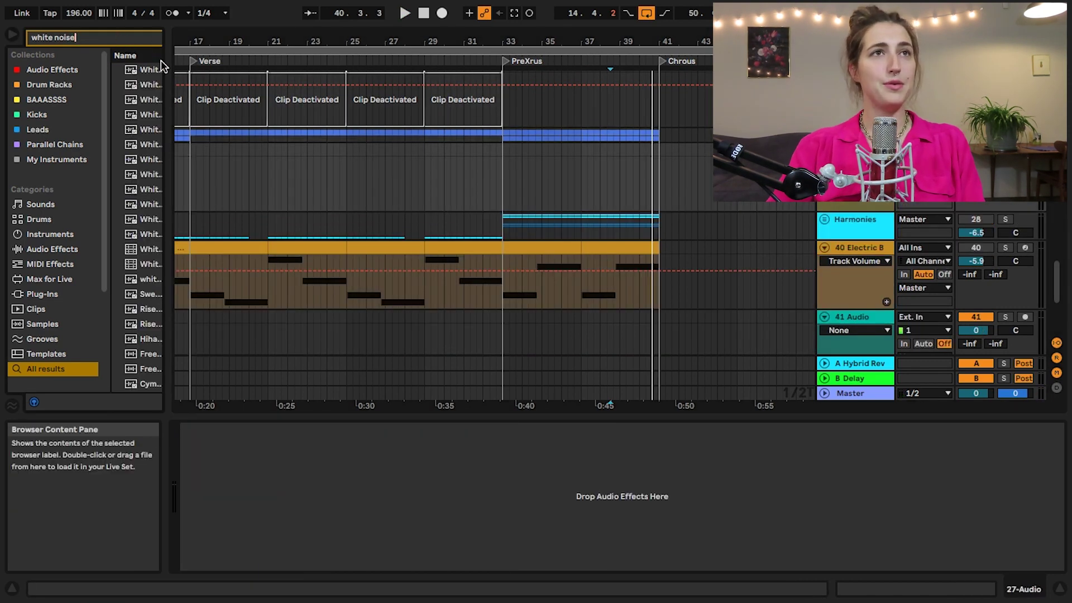
pyautogui.moveTo(168, 67); pyautogui.dragTo(276, 69)
pyautogui.click(214, 74)
pyautogui.moveTo(210, 69)
pyautogui.mouseDown()
pyautogui.moveTo(617, 187)
pyautogui.moveTo(625, 154)
pyautogui.mouseUp()
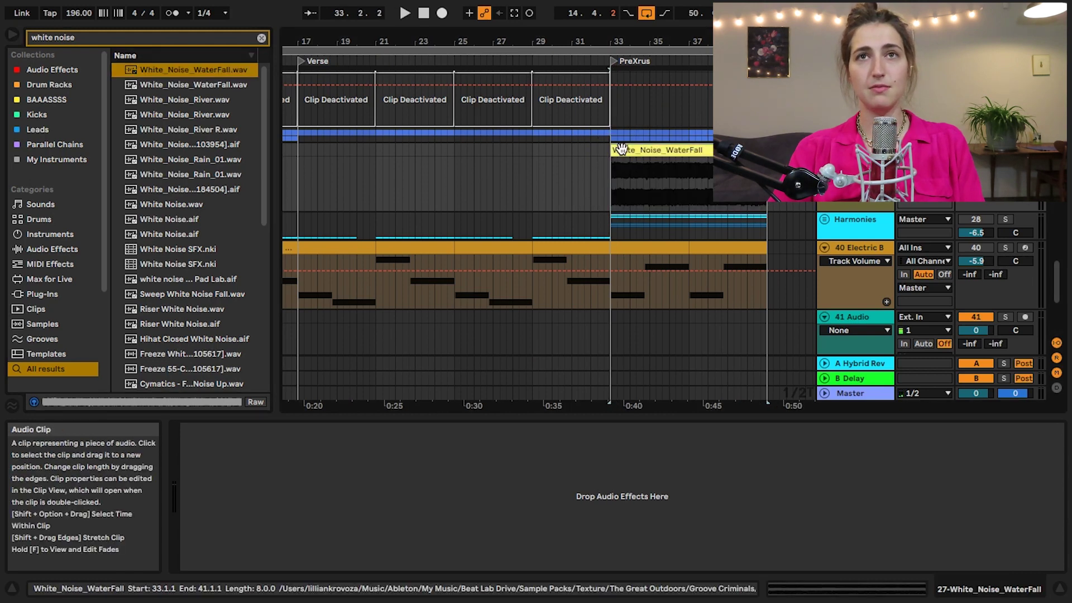
# Step: Hide the automation lanes and open the White_Noise_WaterFall clip's envelopes and their choice of parameters
pyautogui.press('a')
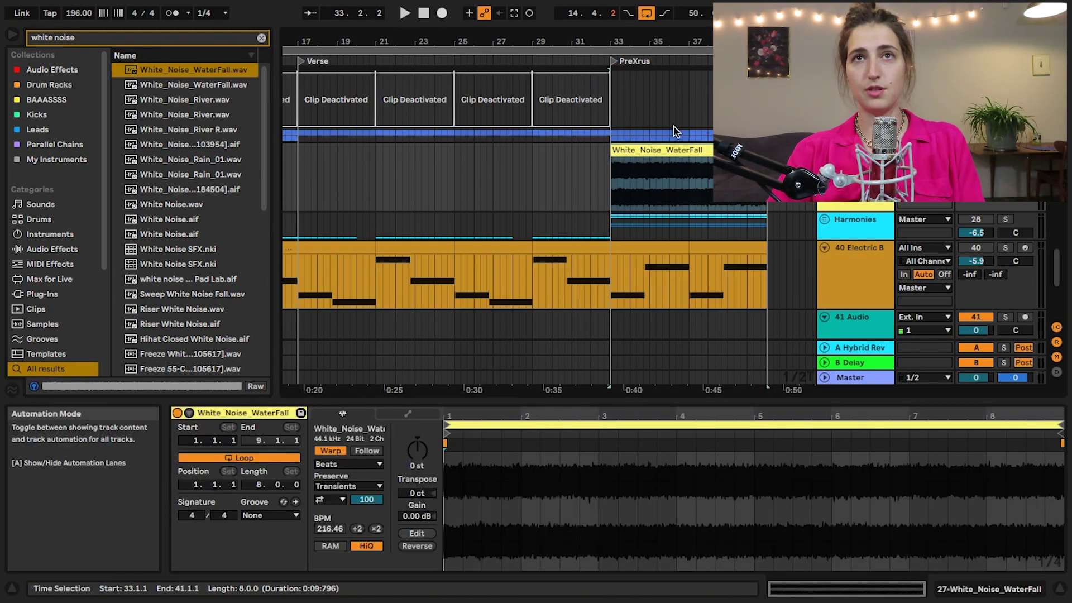
pyautogui.click(410, 413)
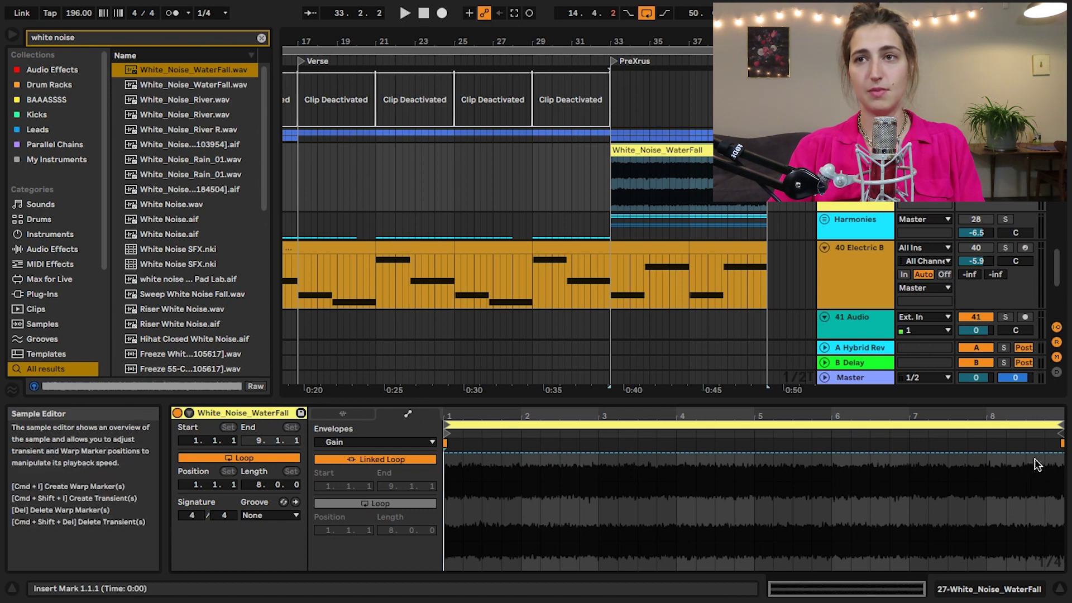
pyautogui.click(358, 442)
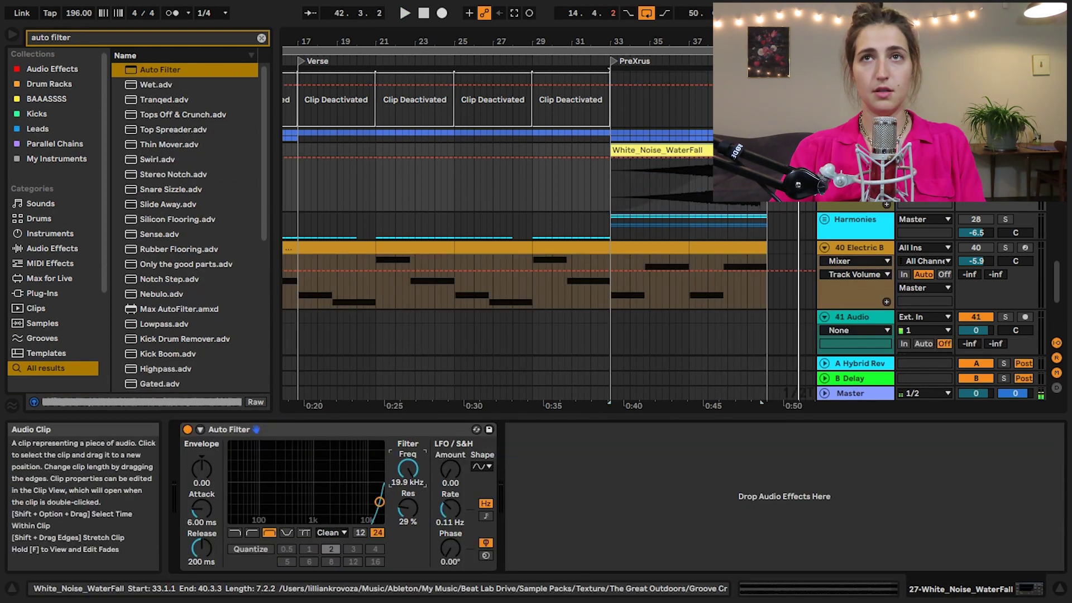
# Step: Automate the Auto Filter Frequency on the white noise track to sweep up from bar 33 to the clip's end
pyautogui.click(767, 157)
pyautogui.moveTo(610, 158); pyautogui.dragTo(610, 190)
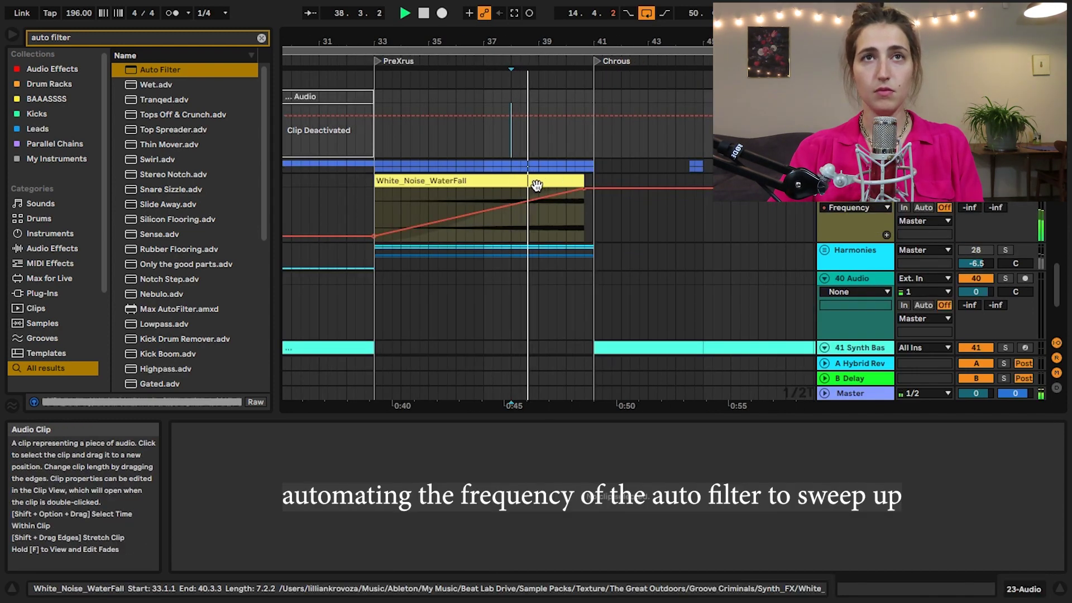
pyautogui.click(538, 183)
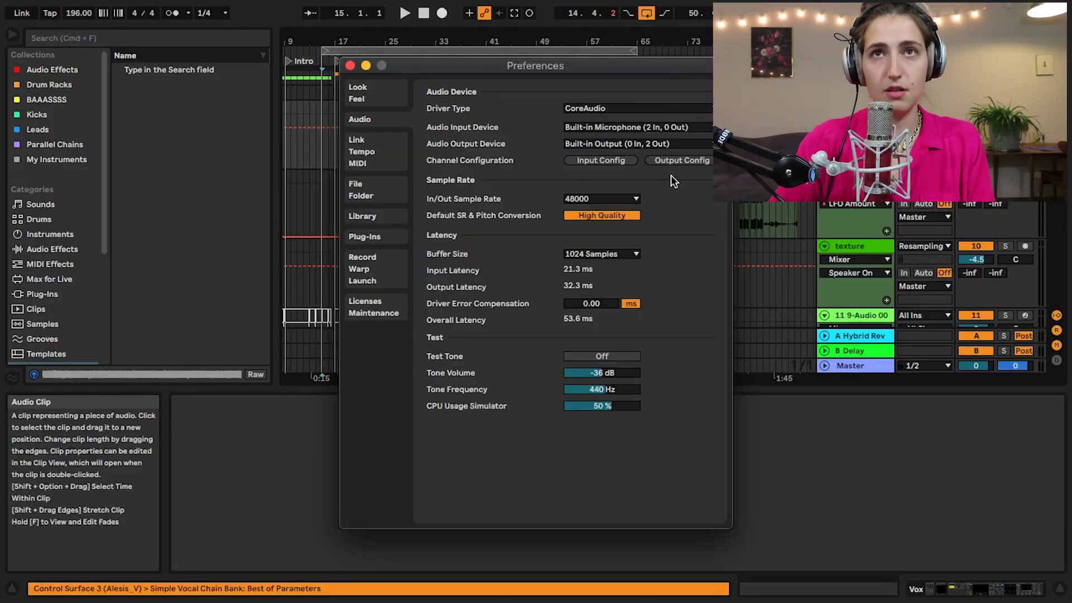
# Step: Set the audio buffer size to 128 Samples and close the preferences
pyautogui.click(587, 253)
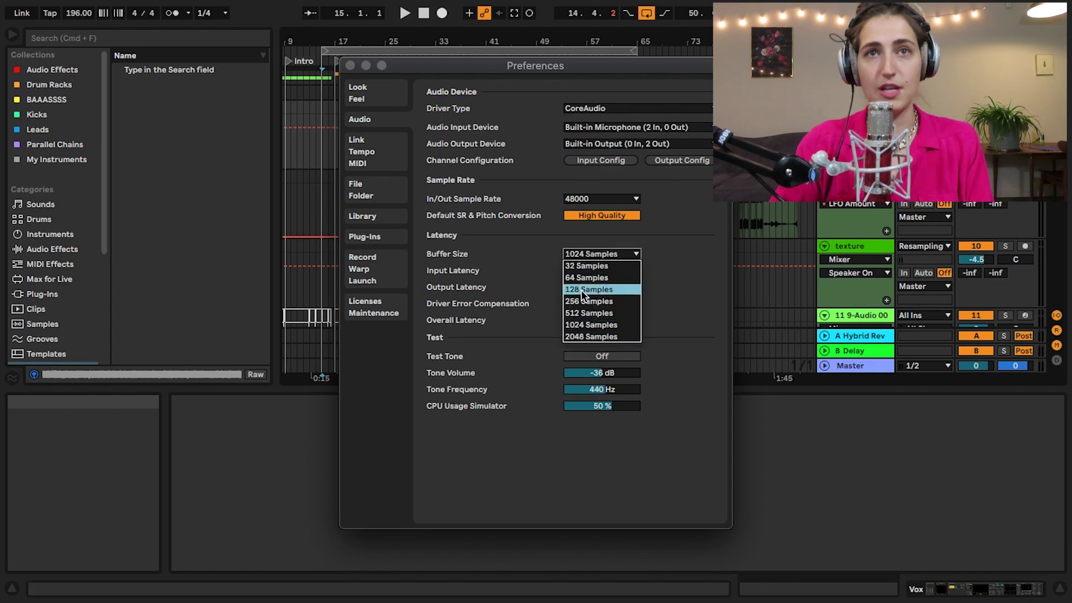
pyautogui.press('Return')
pyautogui.click(350, 65)
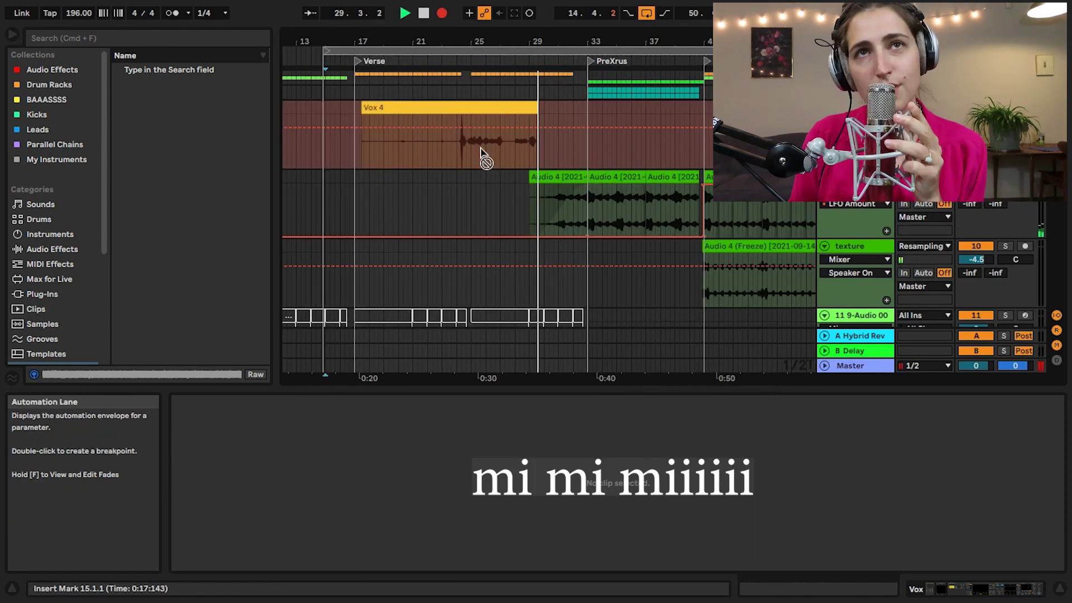
# Step: Delete the electric bass track and the empty audio track beneath it
pyautogui.scroll(-3, 553, 226)
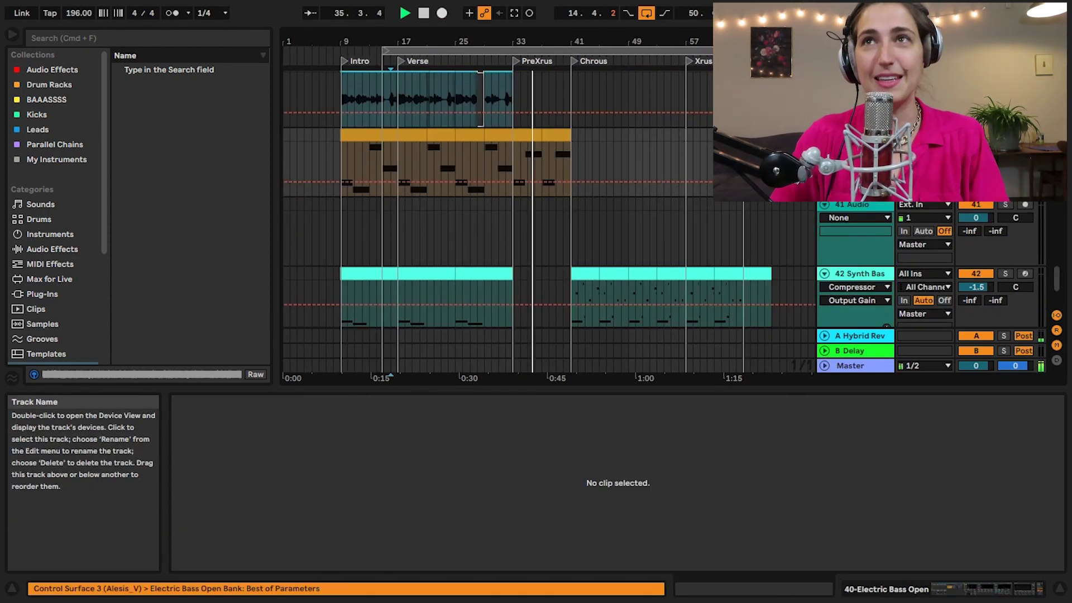
pyautogui.press('Delete')
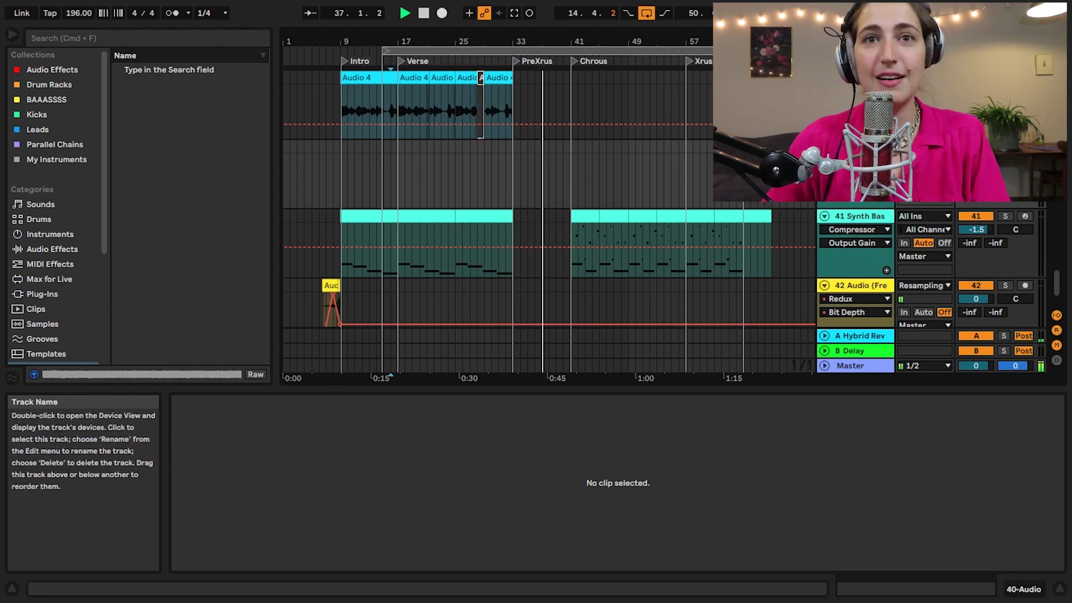
pyautogui.press('Delete')
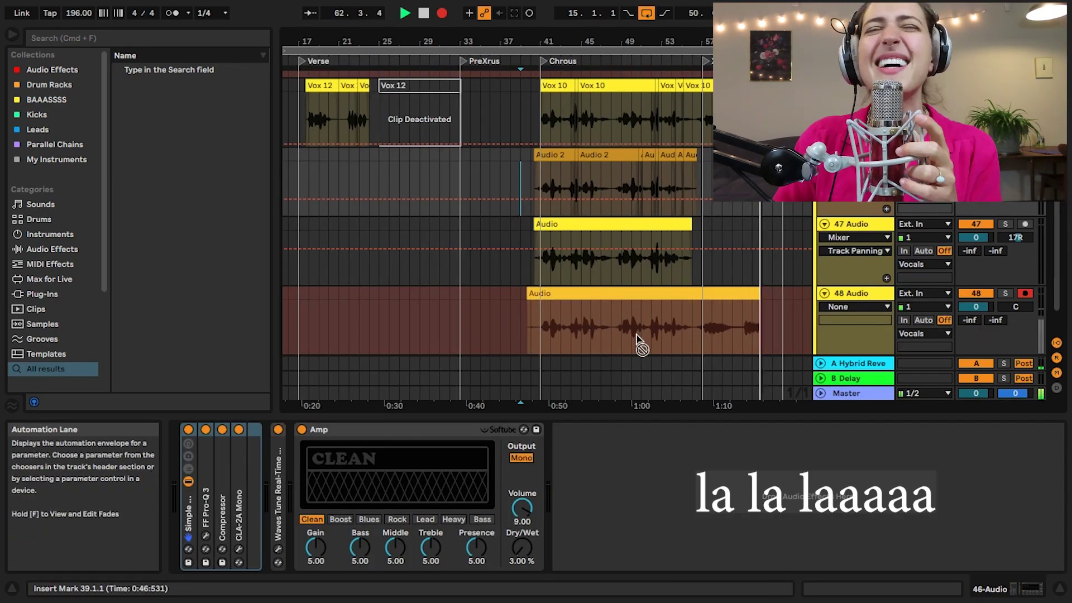
# Step: Record another vocal take on track 48 Audio in the verse leading up to PreXrus
pyautogui.press('+')
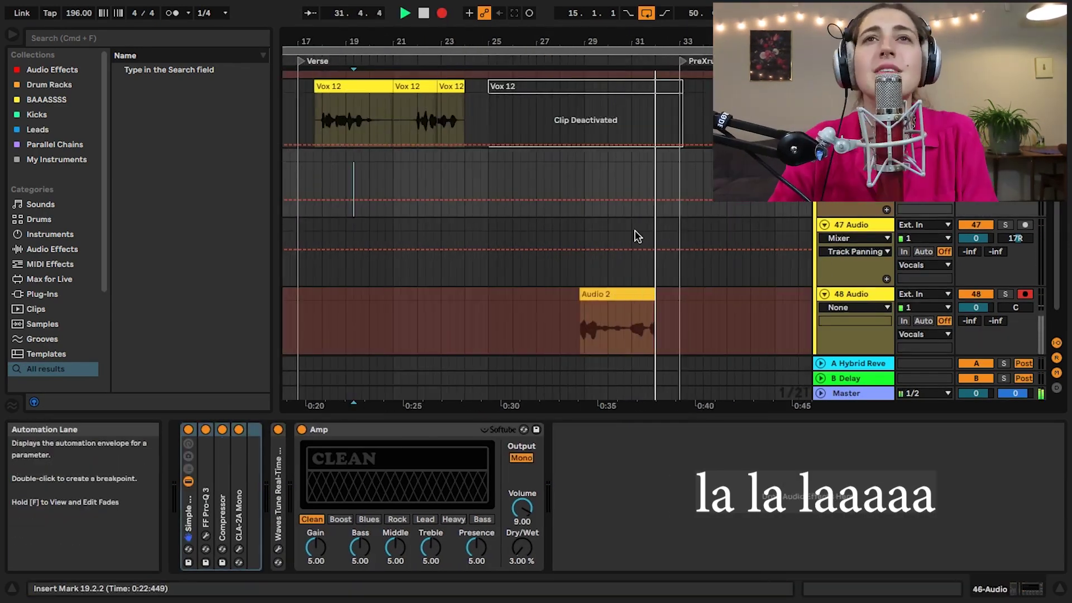
pyautogui.click(433, 309)
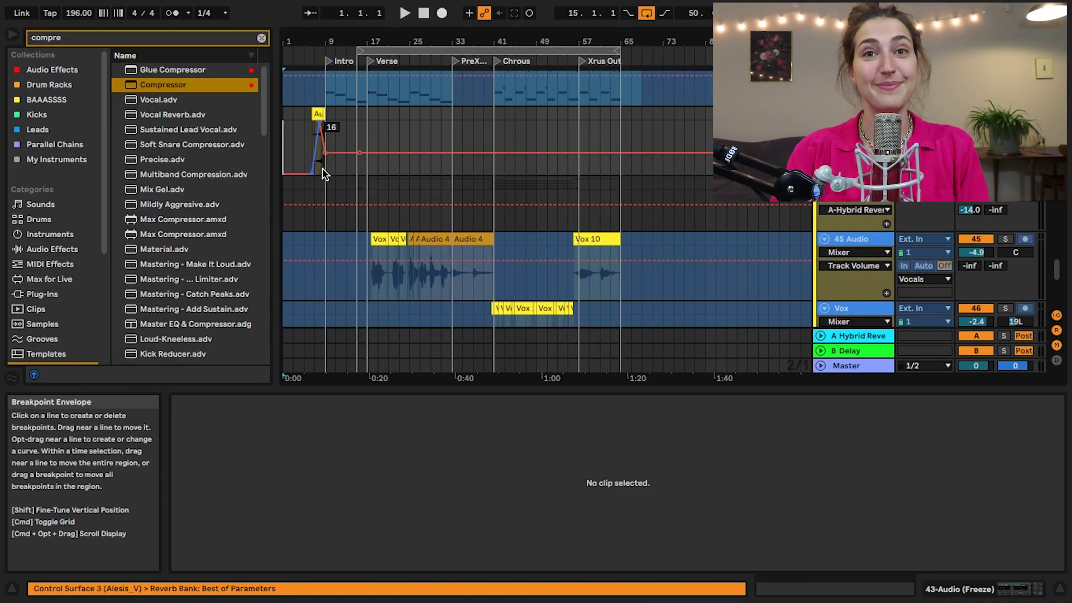
# Step: Play the song from bar 1 and review the arrangement's tracks, with the browser narrowed and its search cleared
pyautogui.scroll(15, 323, 168)
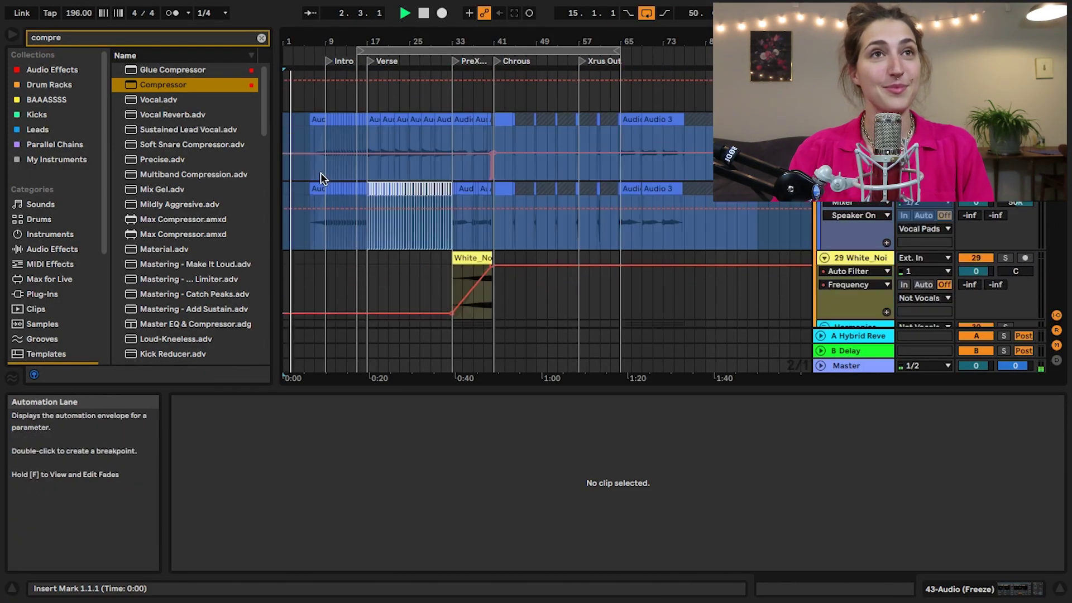
pyautogui.moveTo(274, 100); pyautogui.dragTo(205, 100)
pyautogui.click(194, 37)
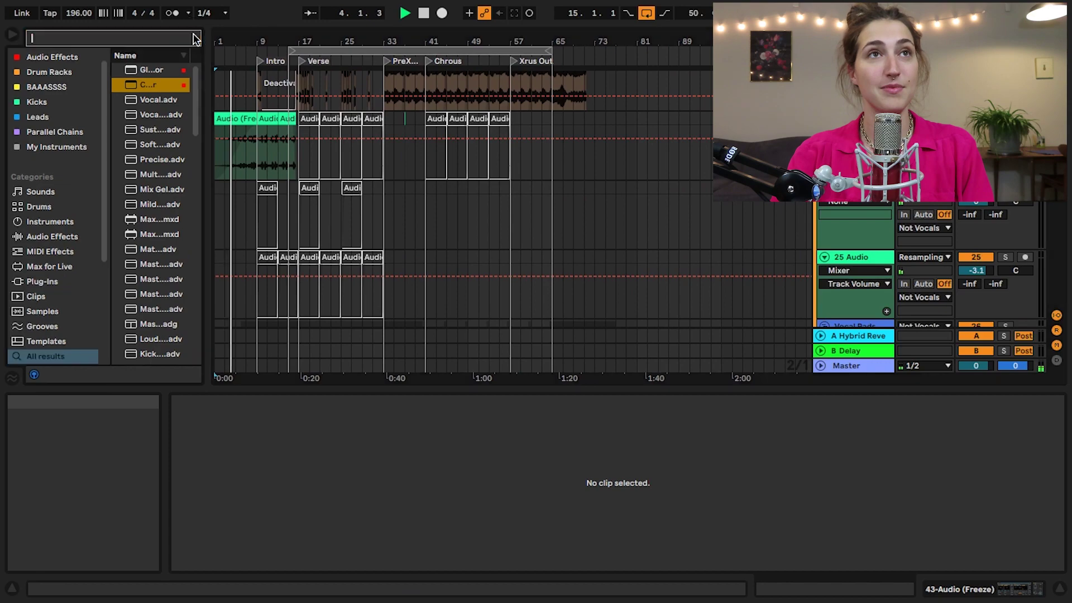
pyautogui.moveTo(220, 39); pyautogui.dragTo(219, 64)
pyautogui.scroll(10, 289, 132)
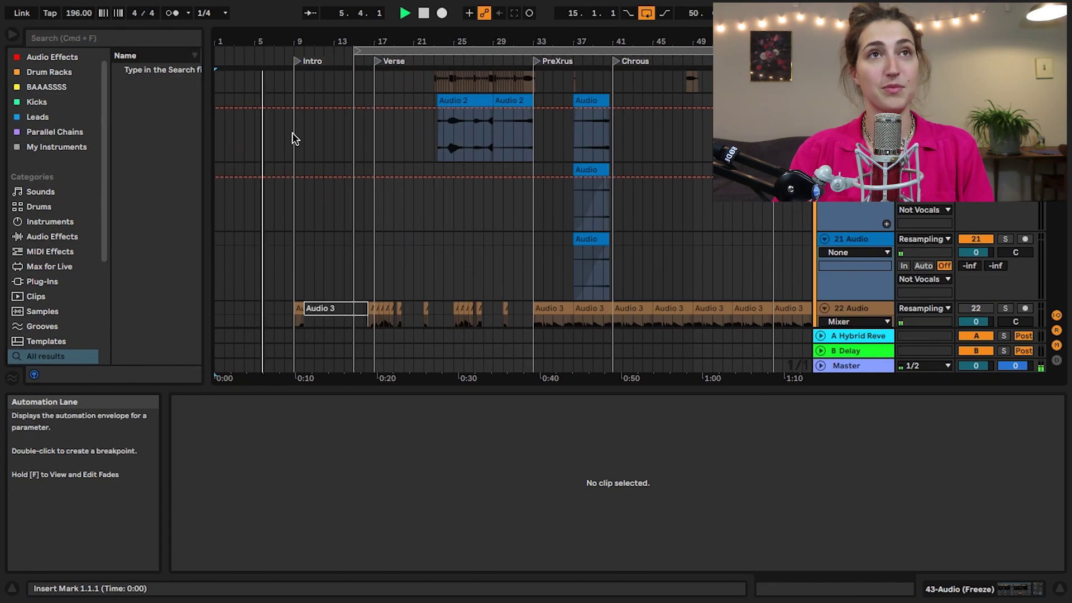
pyautogui.scroll(10, 288, 133)
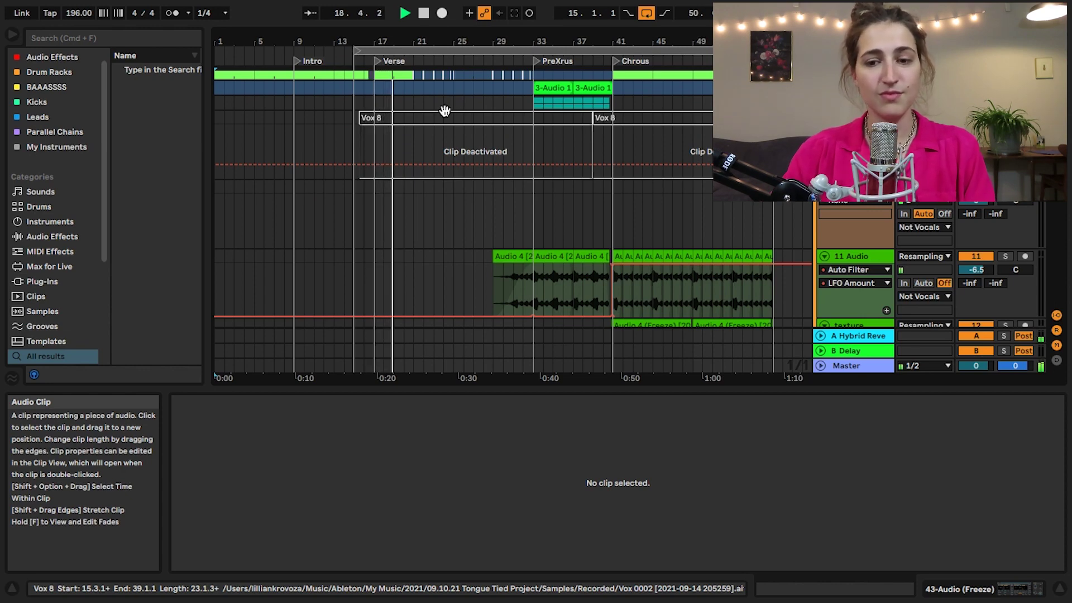
pyautogui.press('-')
pyautogui.scroll(-3, 397, 134)
pyautogui.scroll(-4, 397, 134)
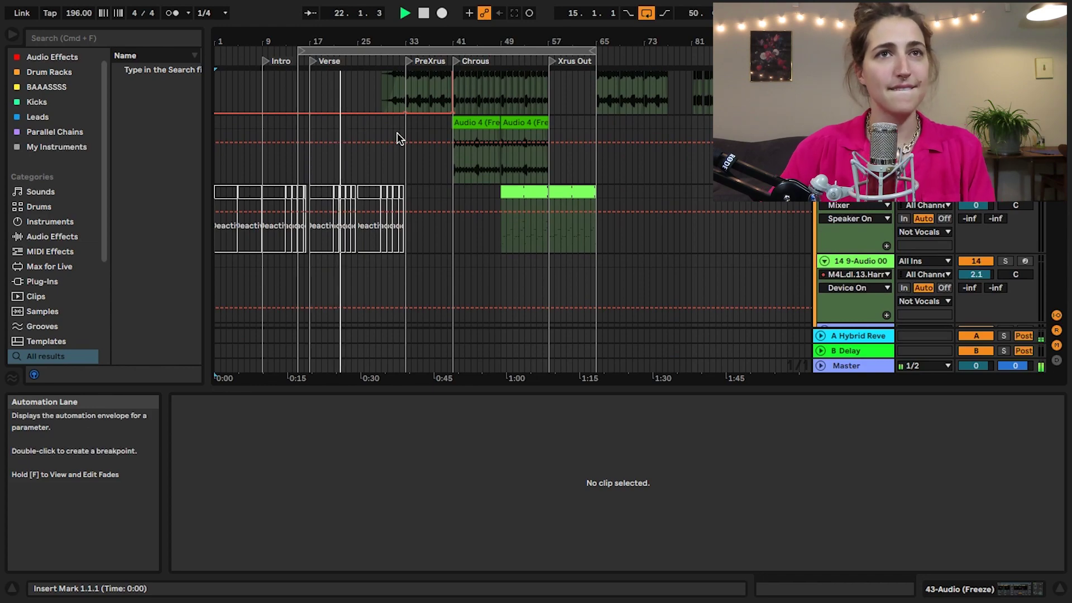
pyautogui.scroll(-5, 397, 138)
pyautogui.press('+')
pyautogui.press('-')
pyautogui.scroll(-3, 397, 136)
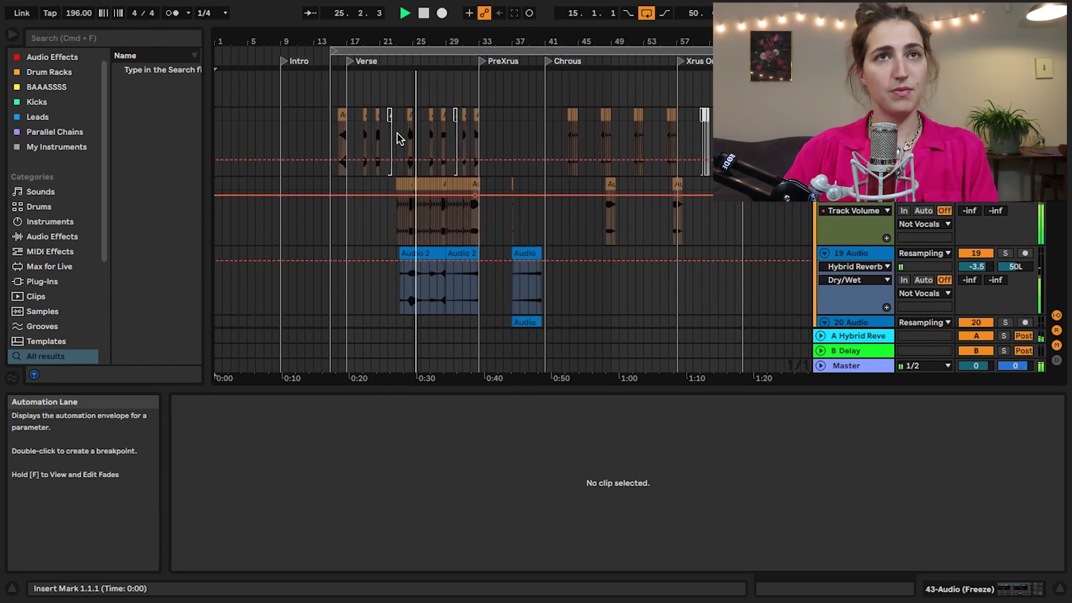
# Step: Examine the resampled audio, White Noise, Harmonies and texture tracks as the song plays from the Verse into the chorus
pyautogui.scroll(-2, 399, 136)
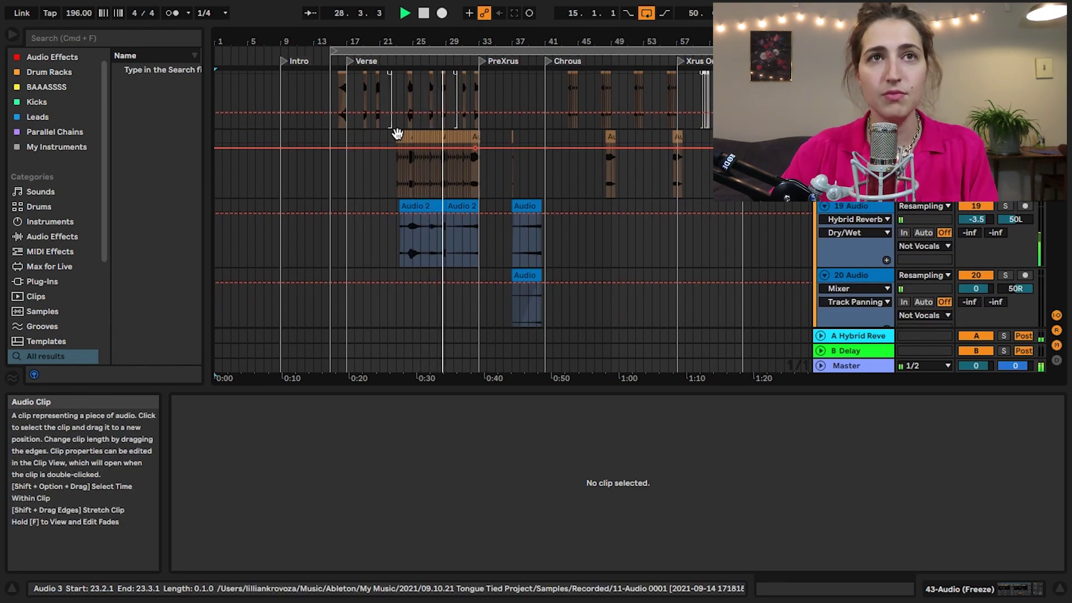
pyautogui.scroll(-3, 397, 134)
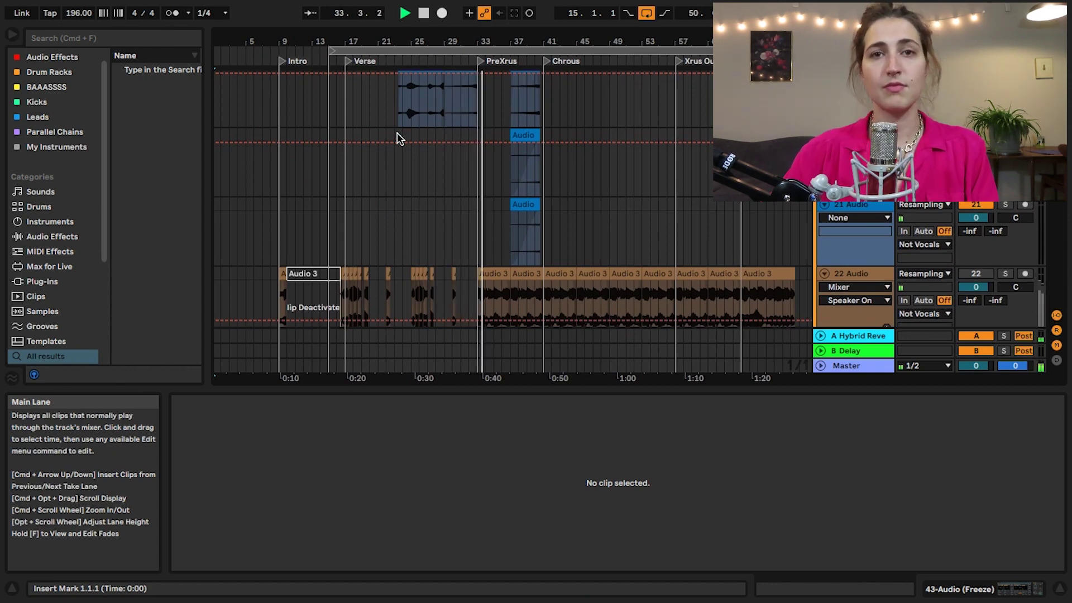
pyautogui.scroll(-6, 567, 185)
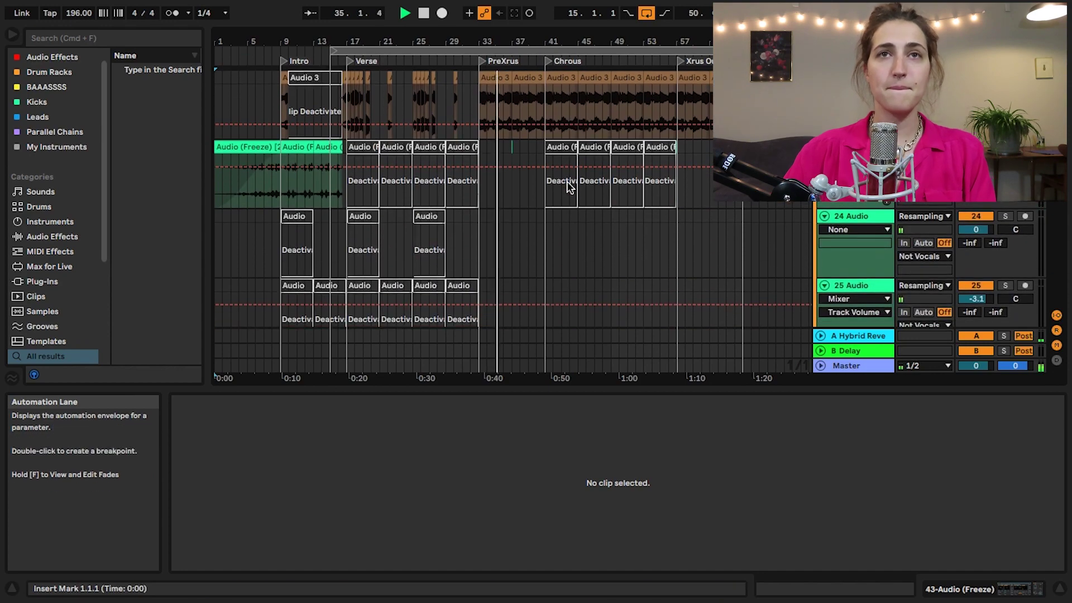
pyautogui.scroll(-5, 569, 187)
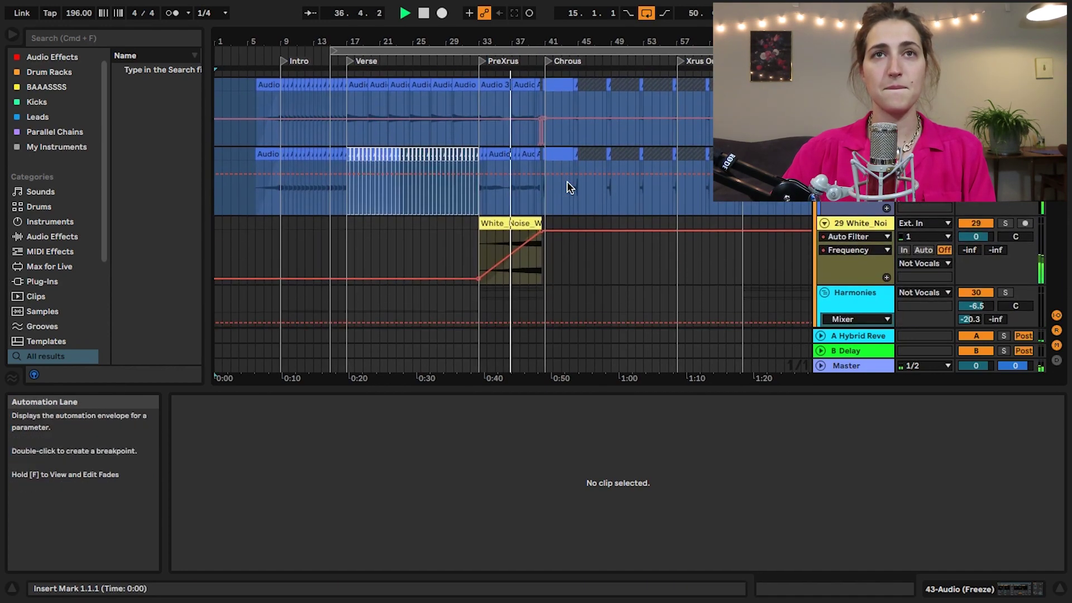
pyautogui.scroll(8, 567, 184)
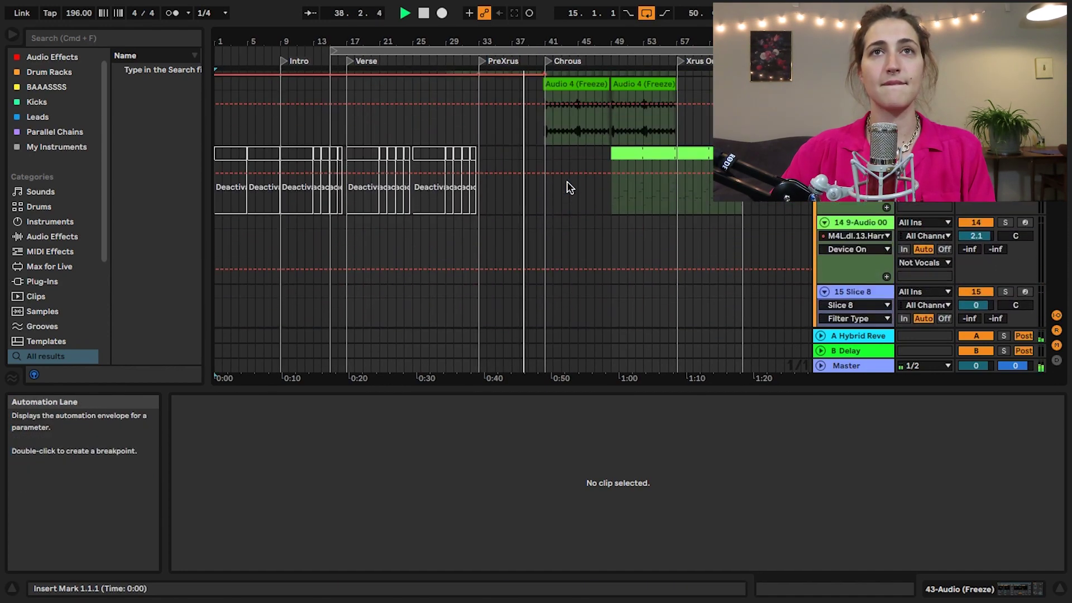
pyautogui.scroll(-6, 567, 184)
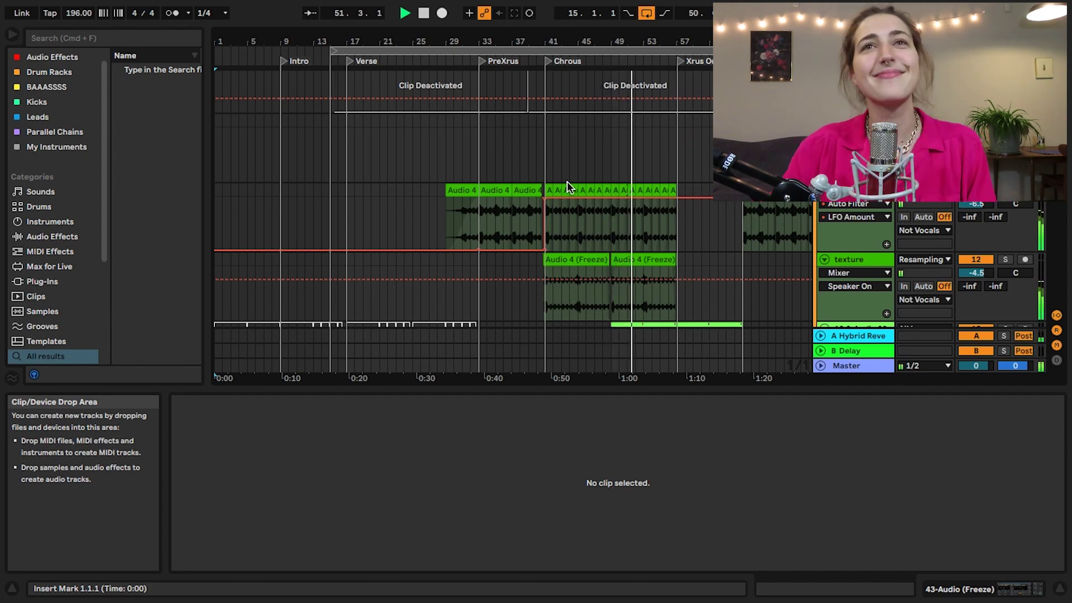
# Step: Turn off the arrangement loop so playback continues past the loop region into the section after Xrus Out
pyautogui.click(647, 15)
pyautogui.hscroll(2, 697, 126)
pyautogui.scroll(-1, 697, 126)
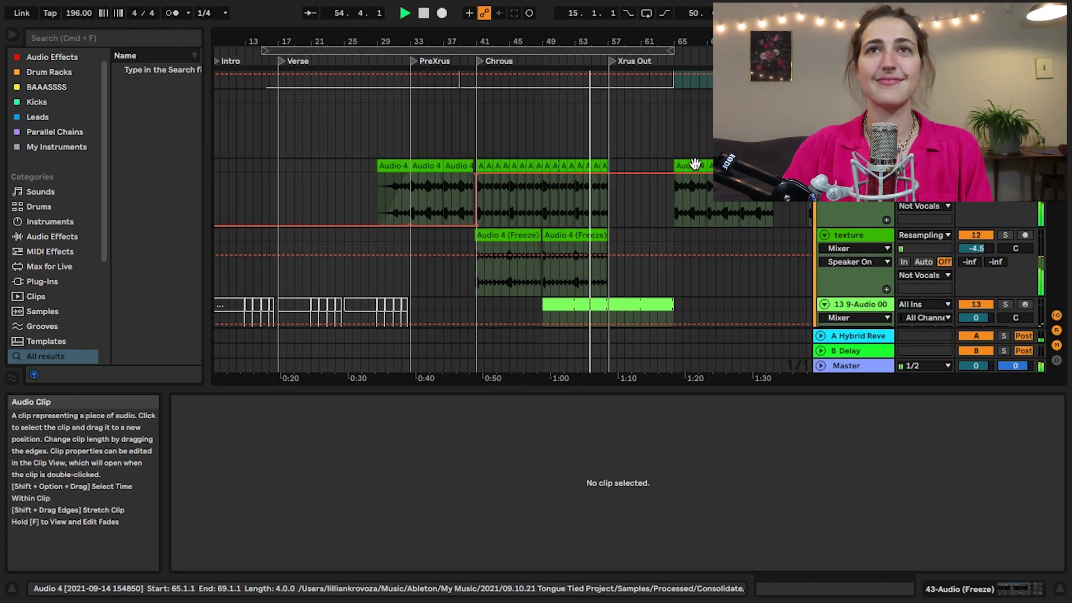
# Step: Deactivate the four Harm 6 clips on the two Harm tracks from bar 65 to bar 77, after Xrus Out
pyautogui.scroll(10, 696, 166)
pyautogui.scroll(-2, 696, 166)
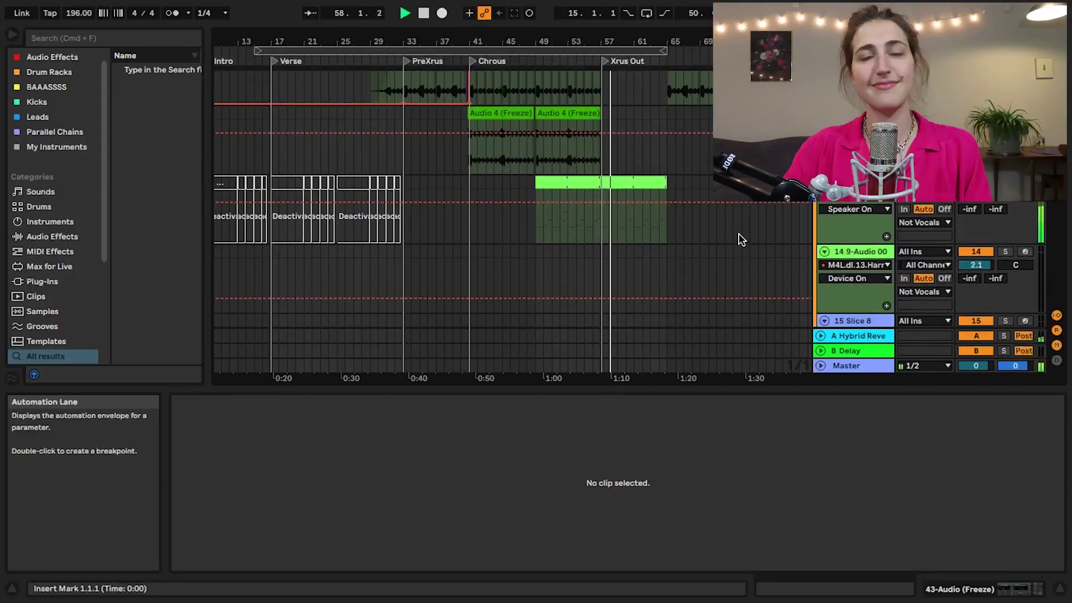
pyautogui.scroll(-10, 740, 240)
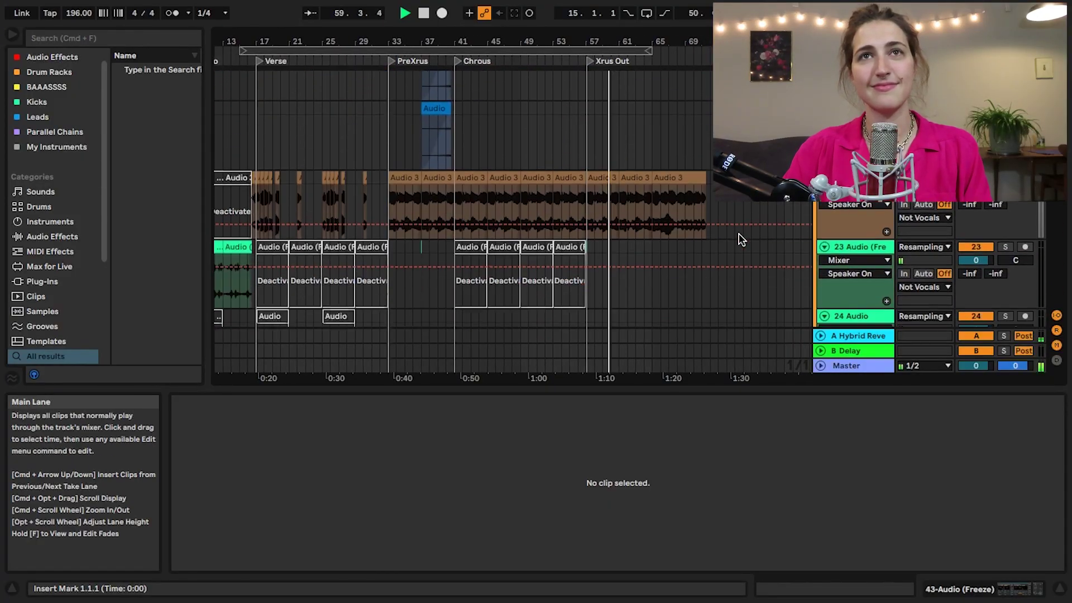
pyautogui.scroll(-10, 740, 240)
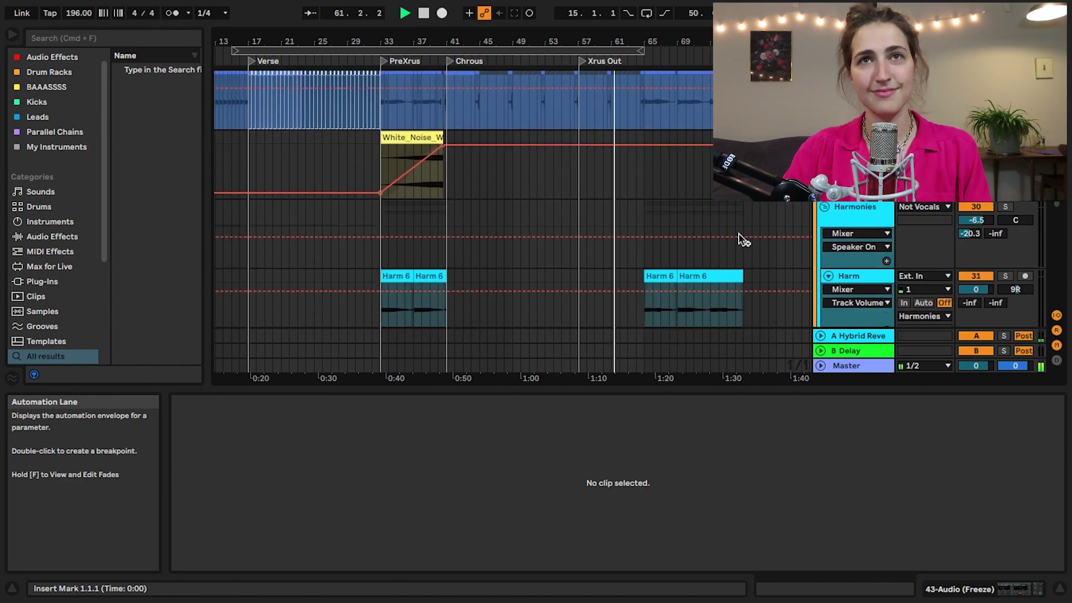
pyautogui.click(662, 141)
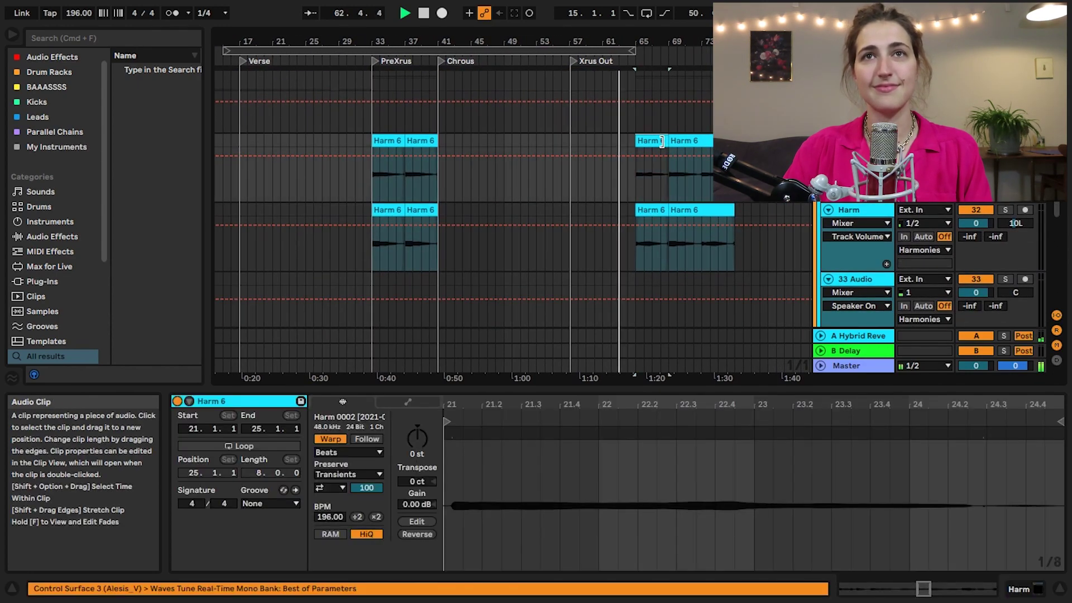
pyautogui.keyDown('shift'); pyautogui.click(687, 210); pyautogui.keyUp('shift')
pyautogui.press('0')
pyautogui.scroll(2, 686, 209)
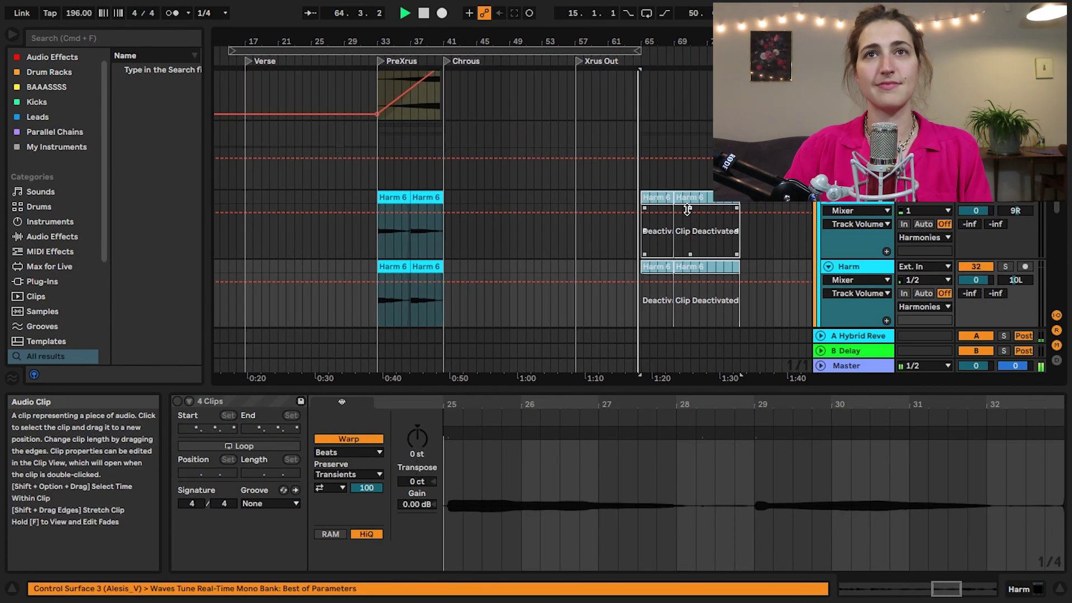
pyautogui.press('a')
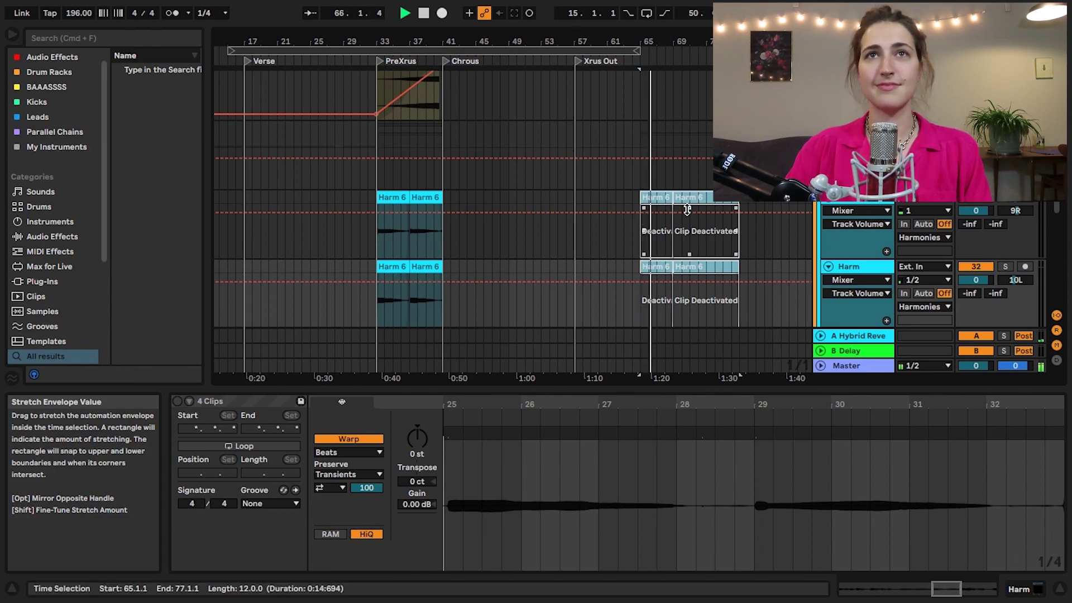